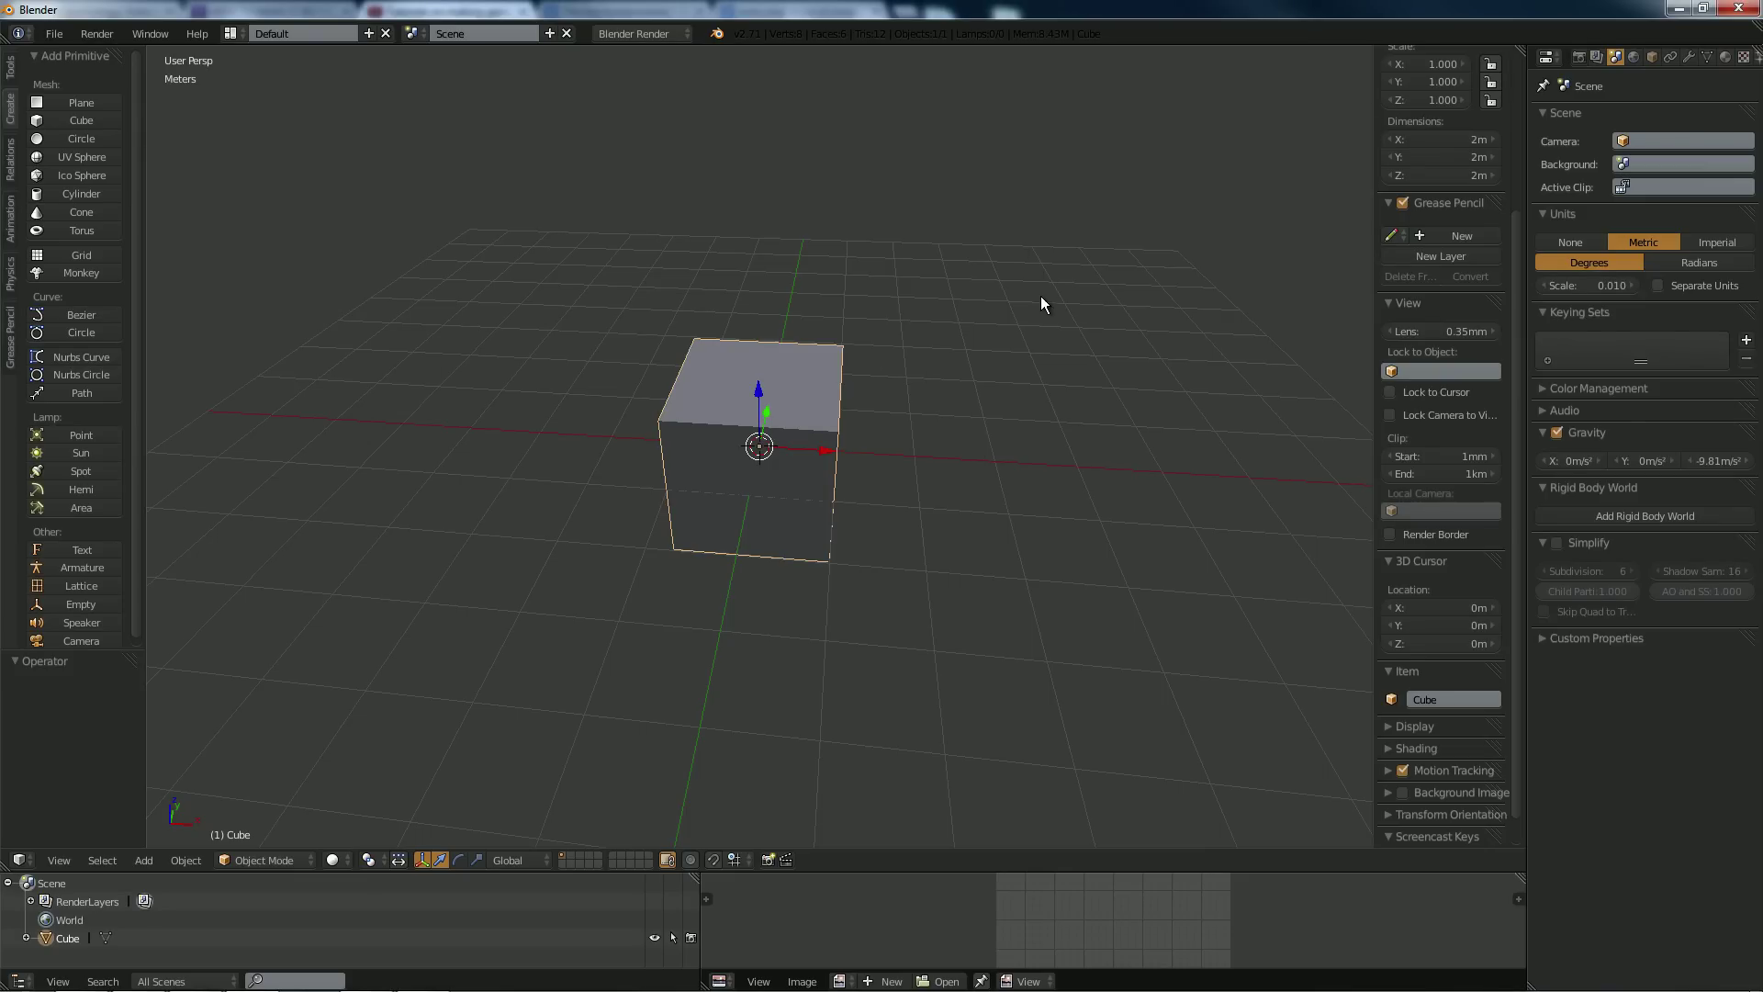
Add a Multiresolution modifier to the cube, subdivide it to level 2, and enter Edit Mode.
middle_click_drag(1035, 283, 1050, 252)
left_click(1689, 56)
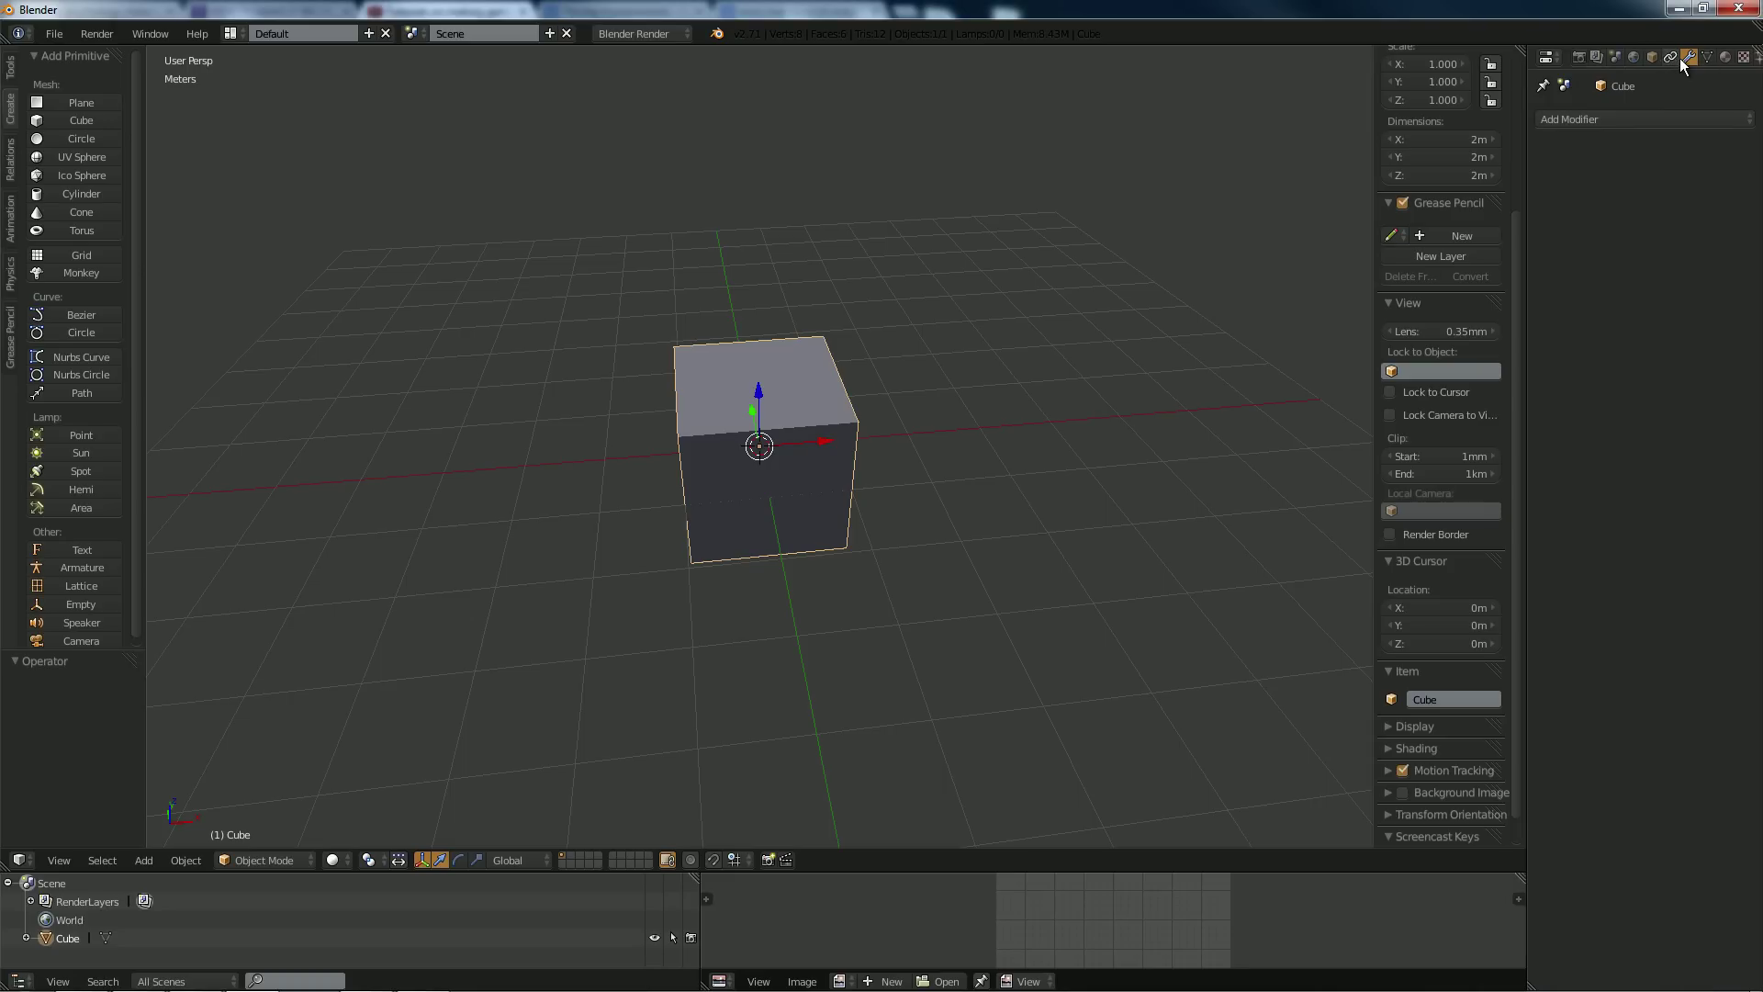
left_click(1629, 117)
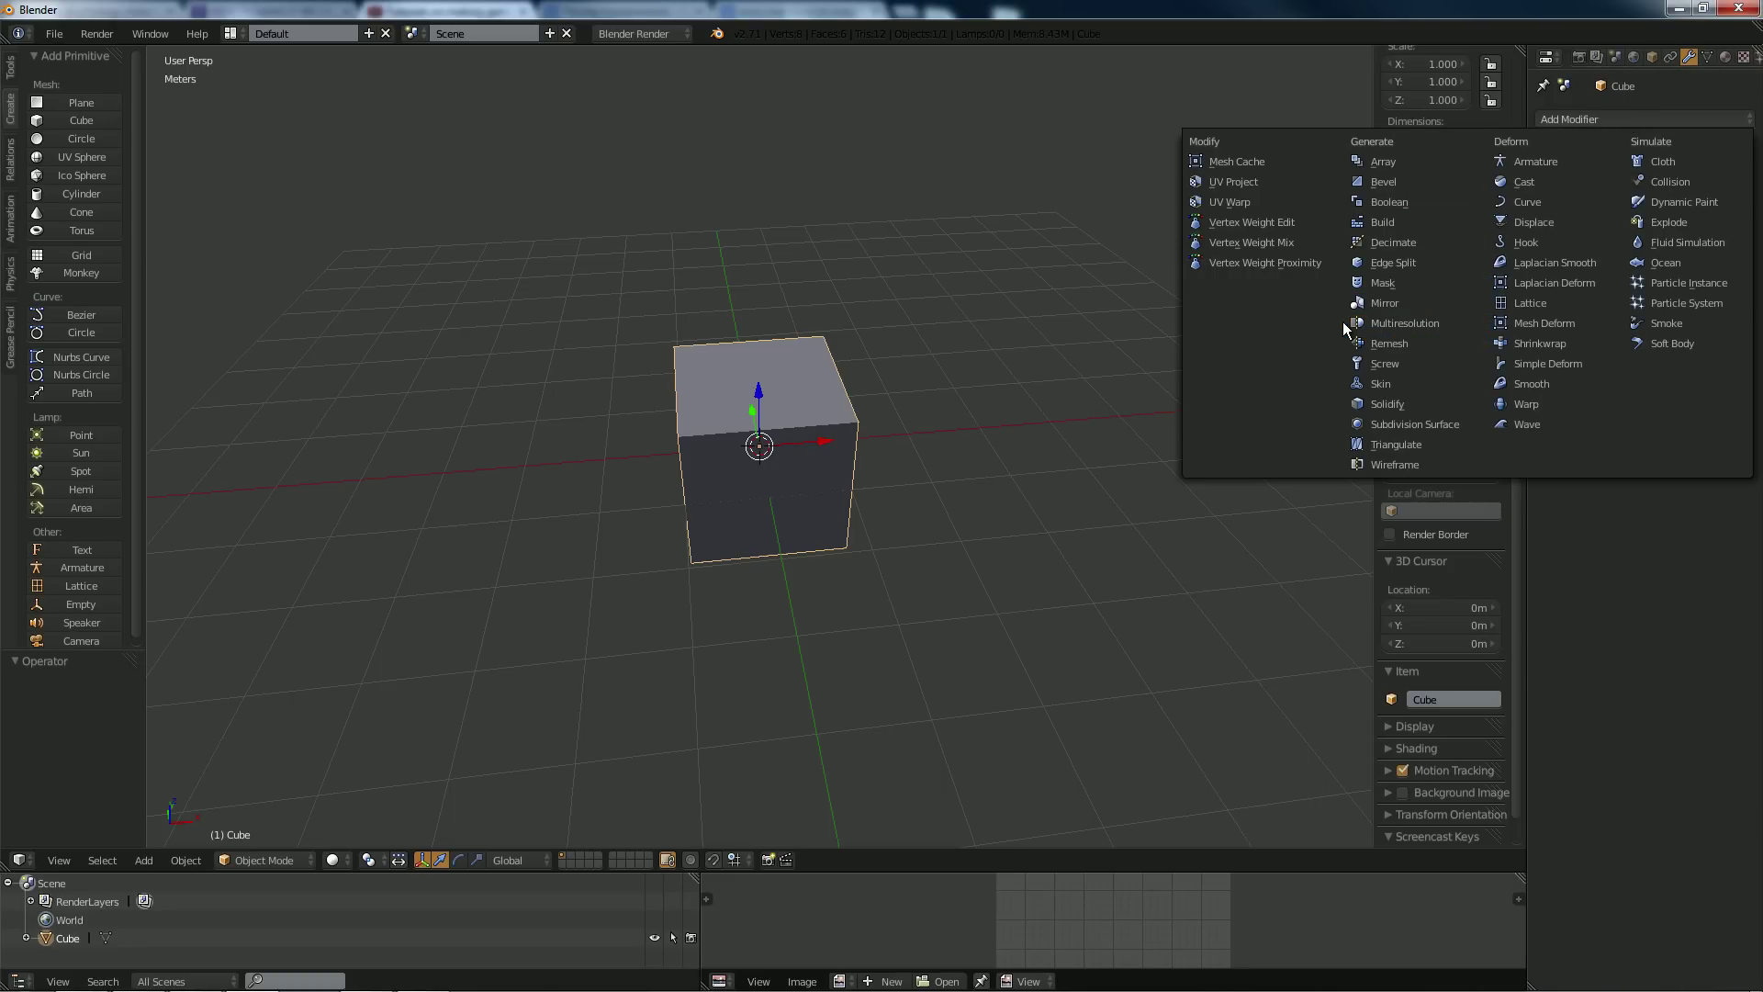
left_click(1405, 322)
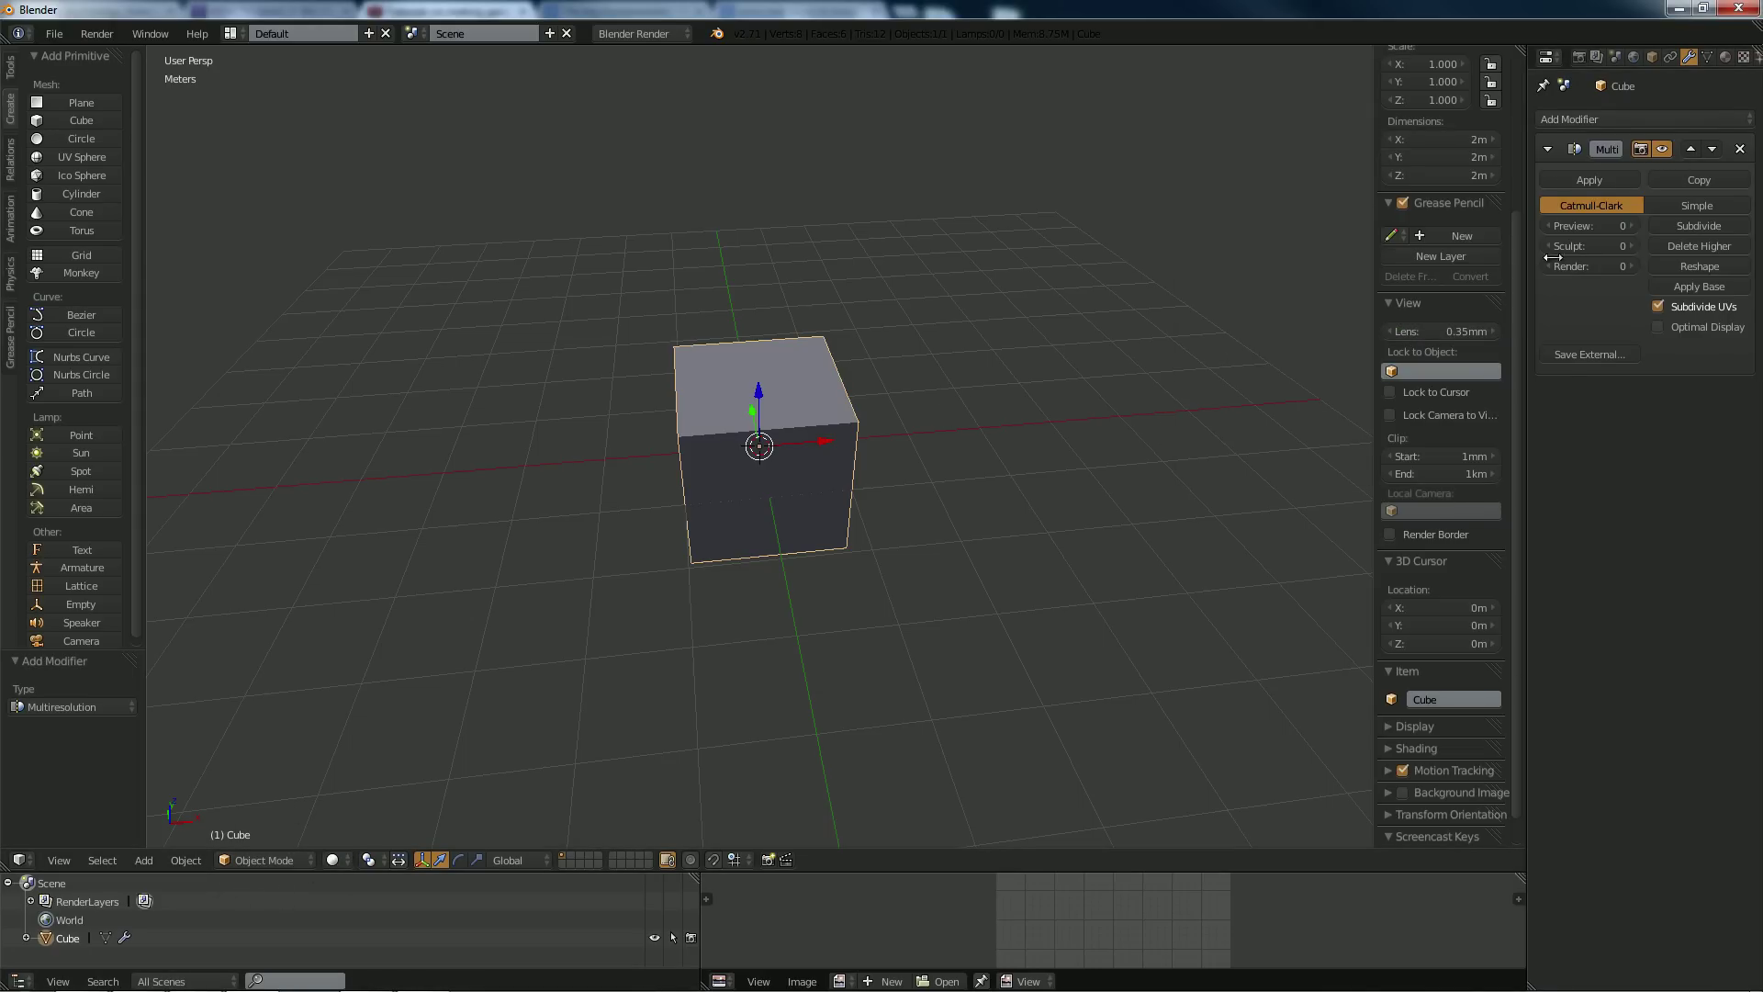
left_click(1737, 228)
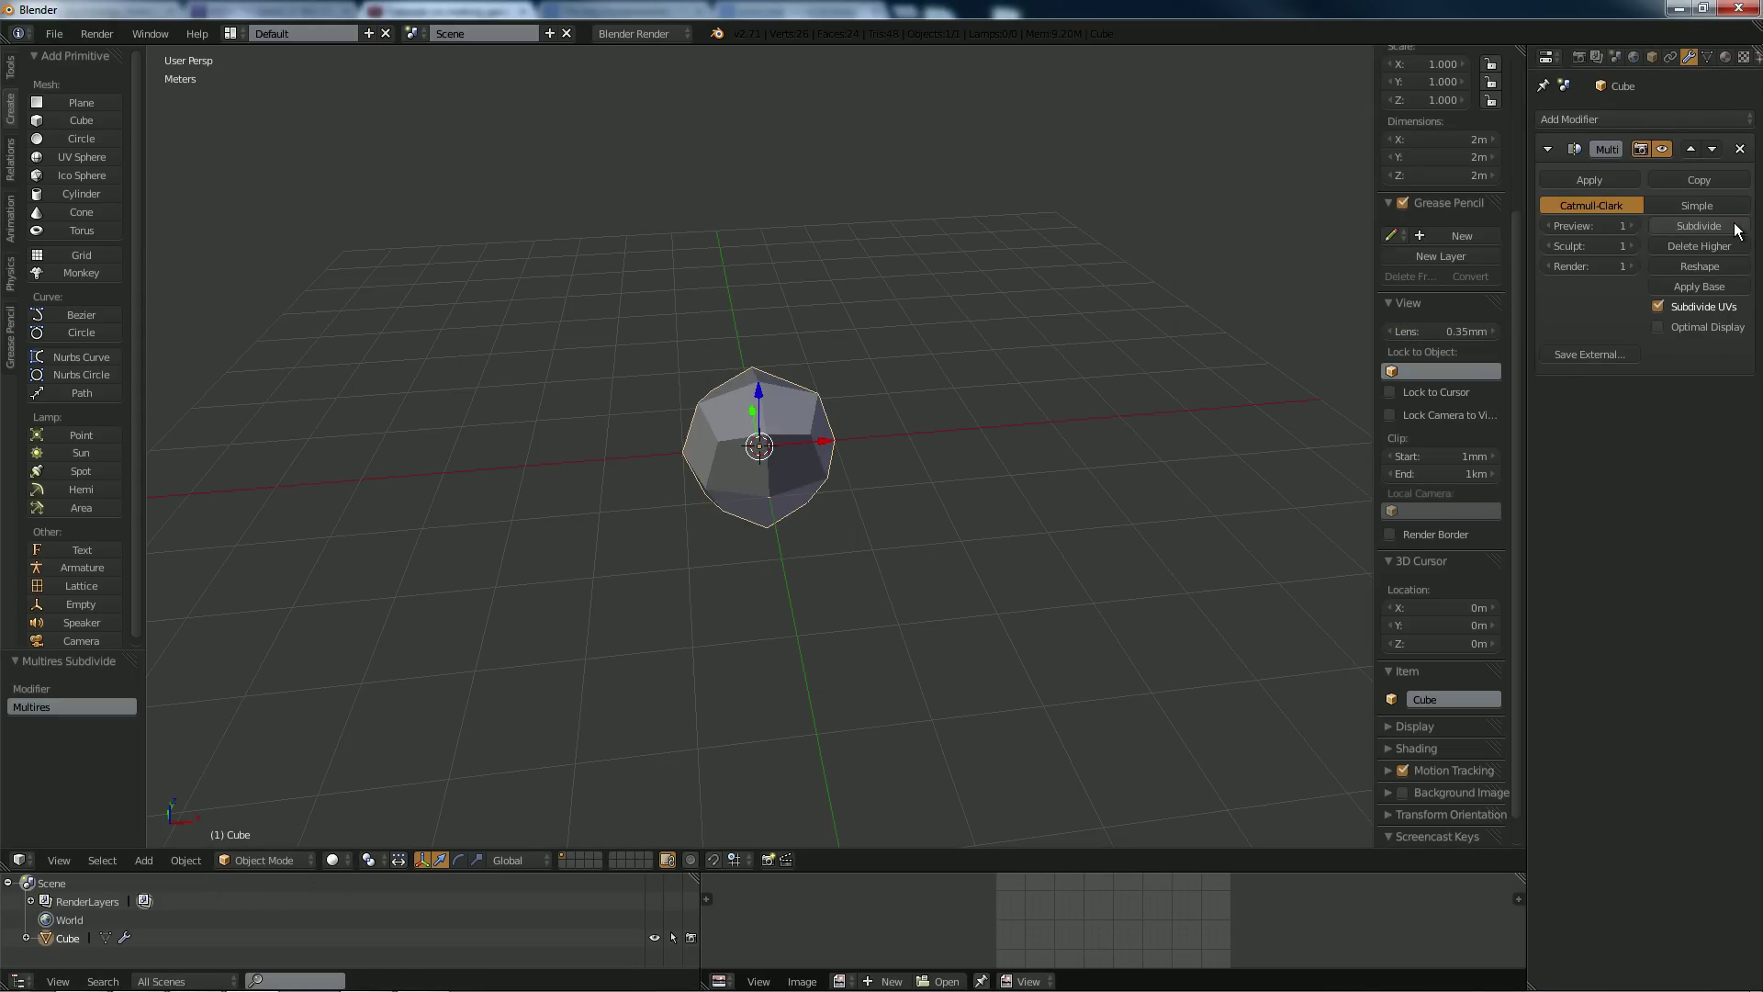
left_click(1737, 229)
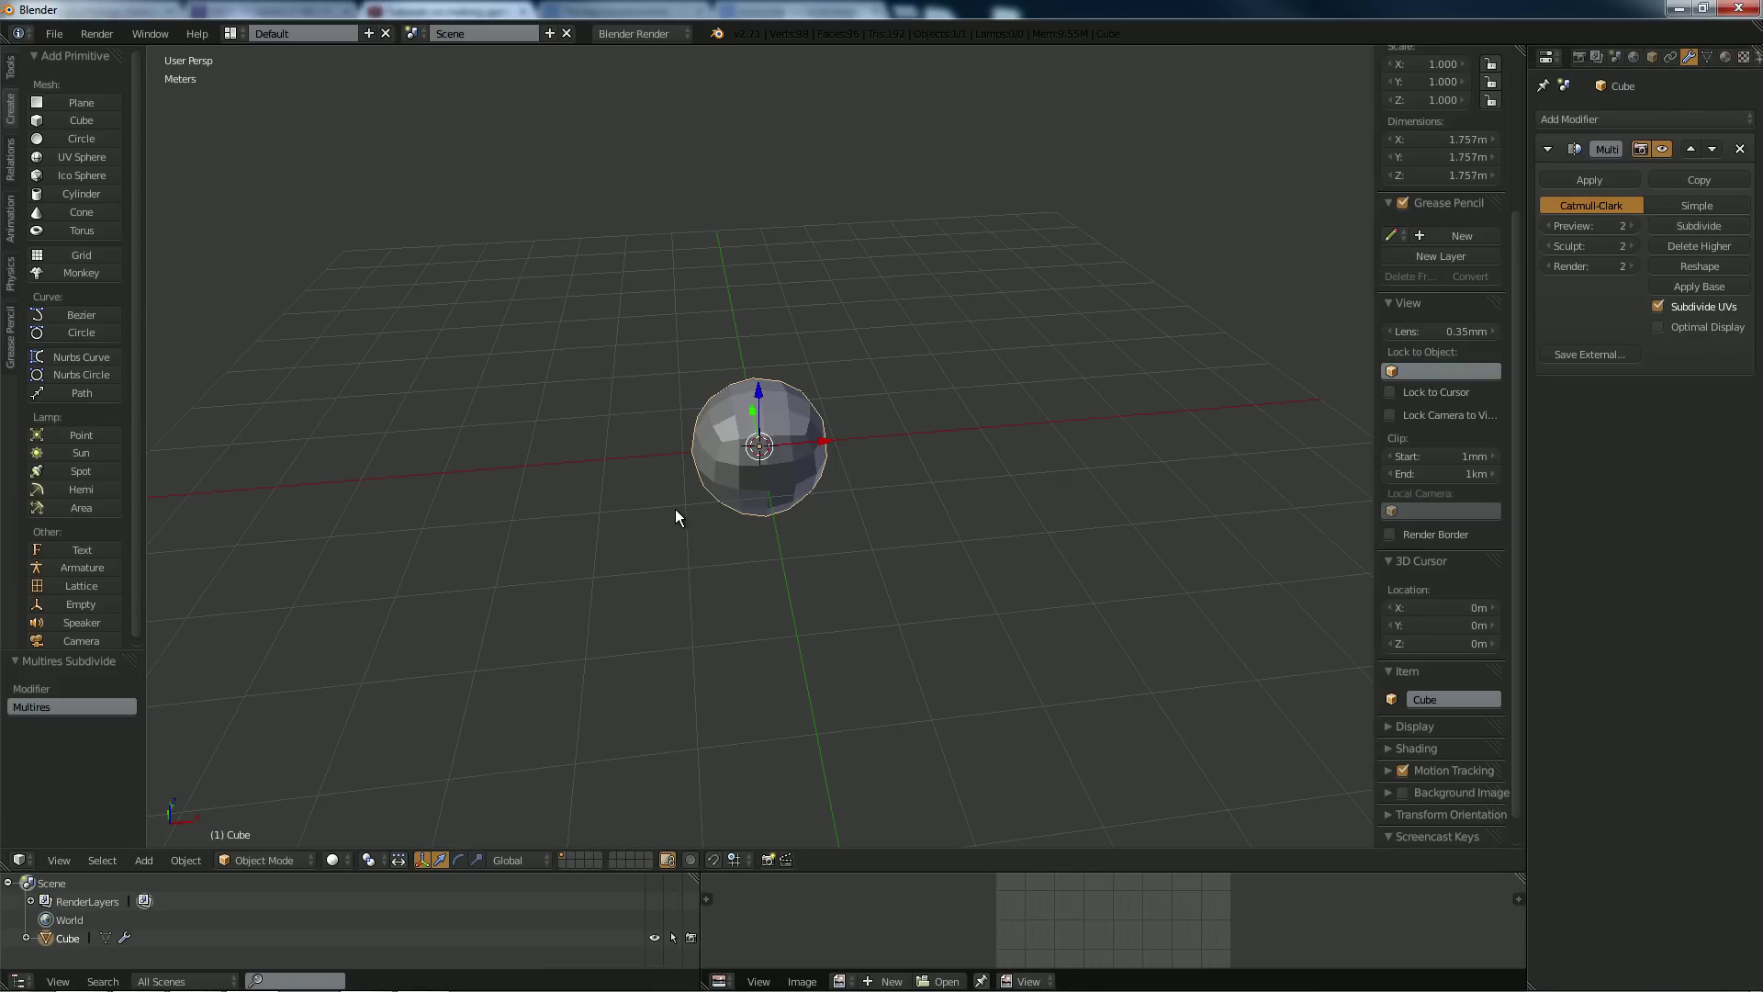
key("Tab")
Orbit and zoom to face the cube, and turn on the on-screen keystroke display.
middle_click_drag(757, 378, 672, 434)
scroll(671, 435, "up", 2)
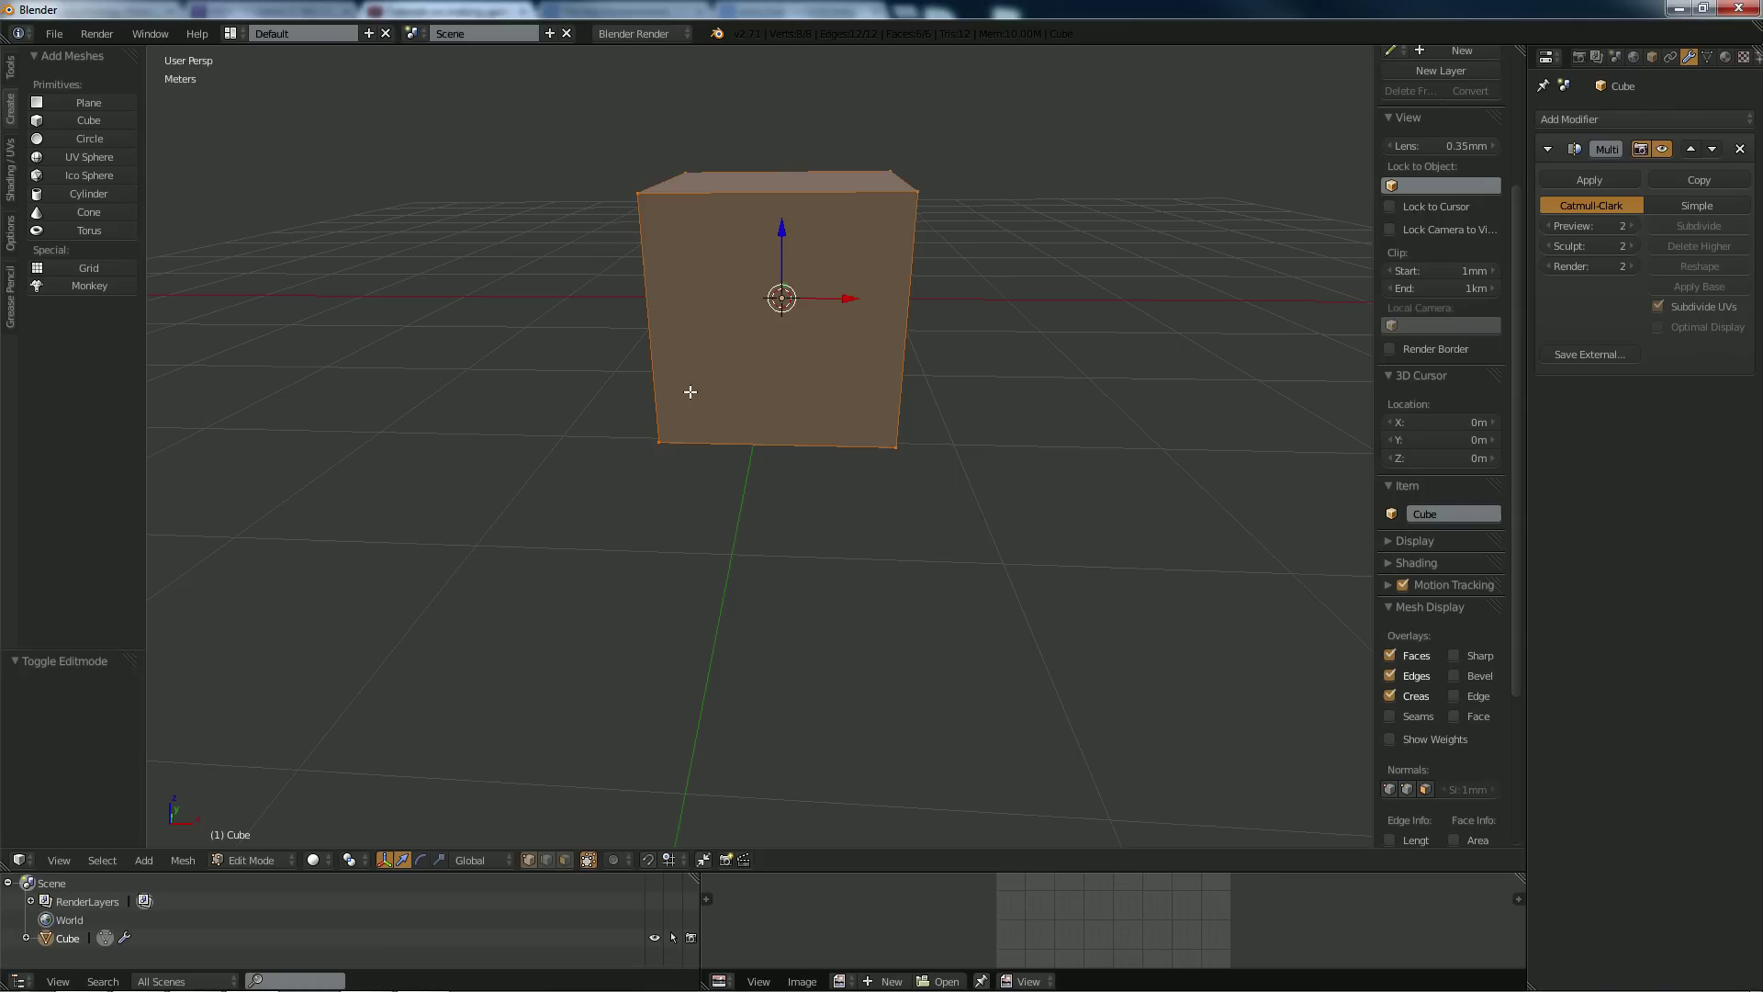
middle_click_drag(666, 333, 663, 385)
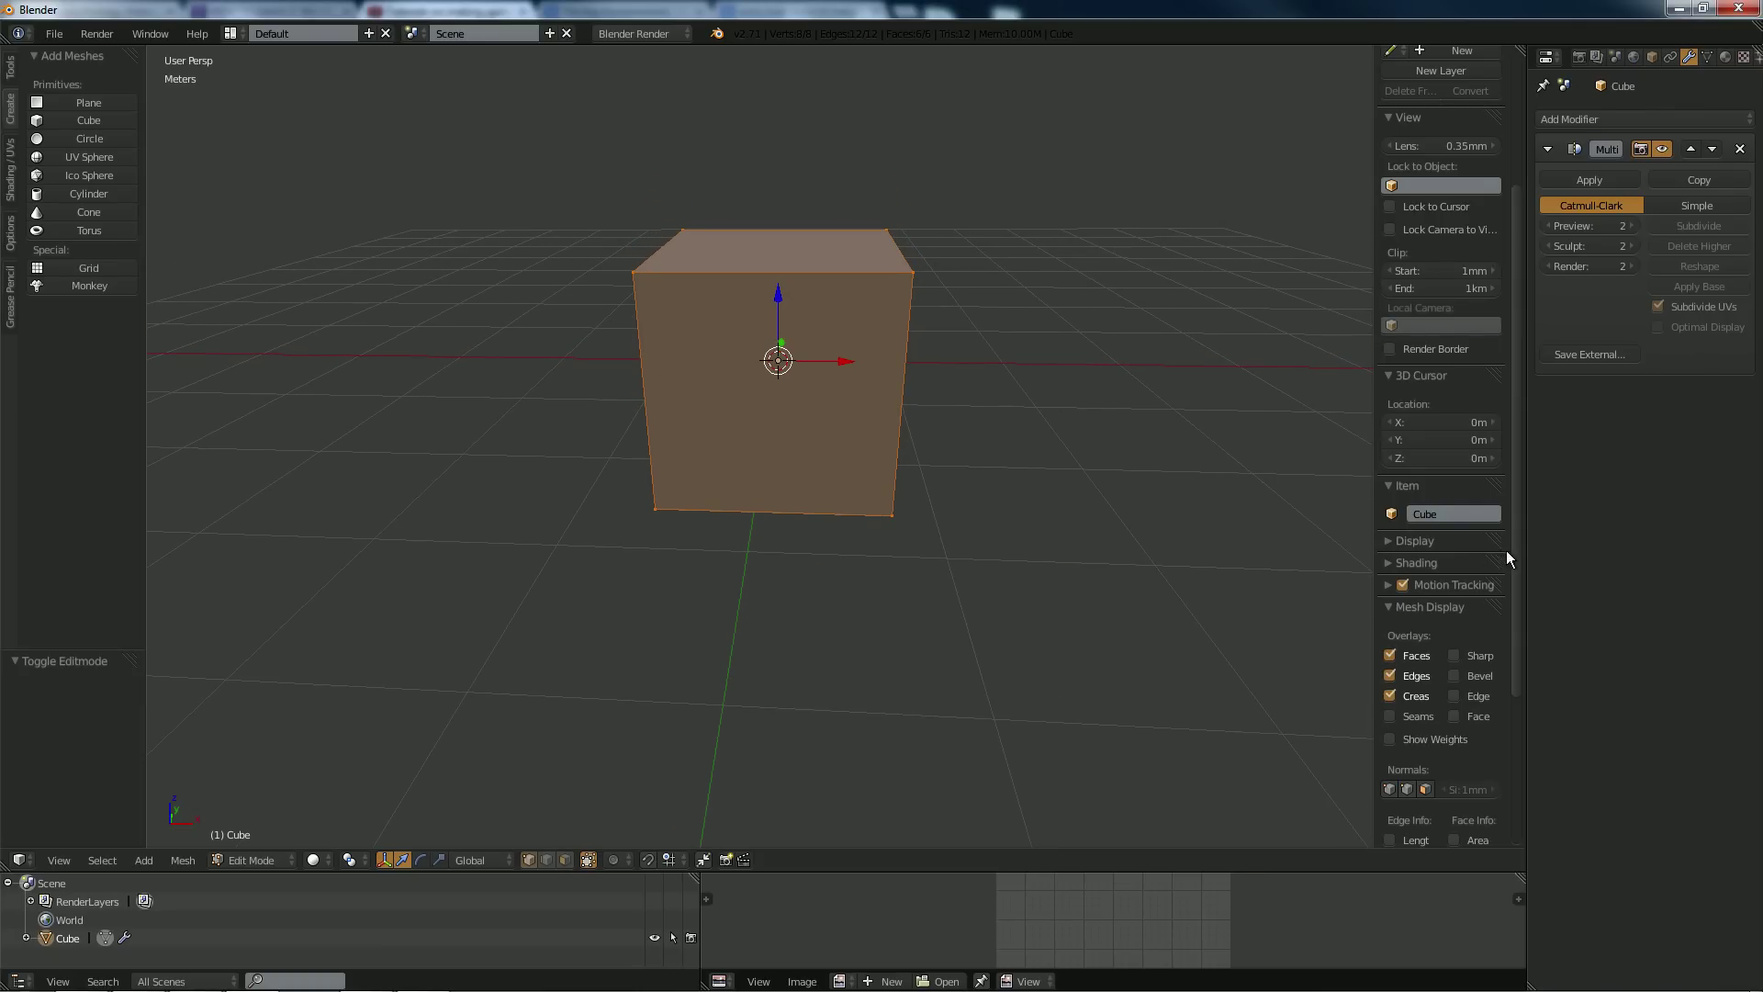
left_click_drag(1506, 549, 1525, 767)
left_click(1442, 831)
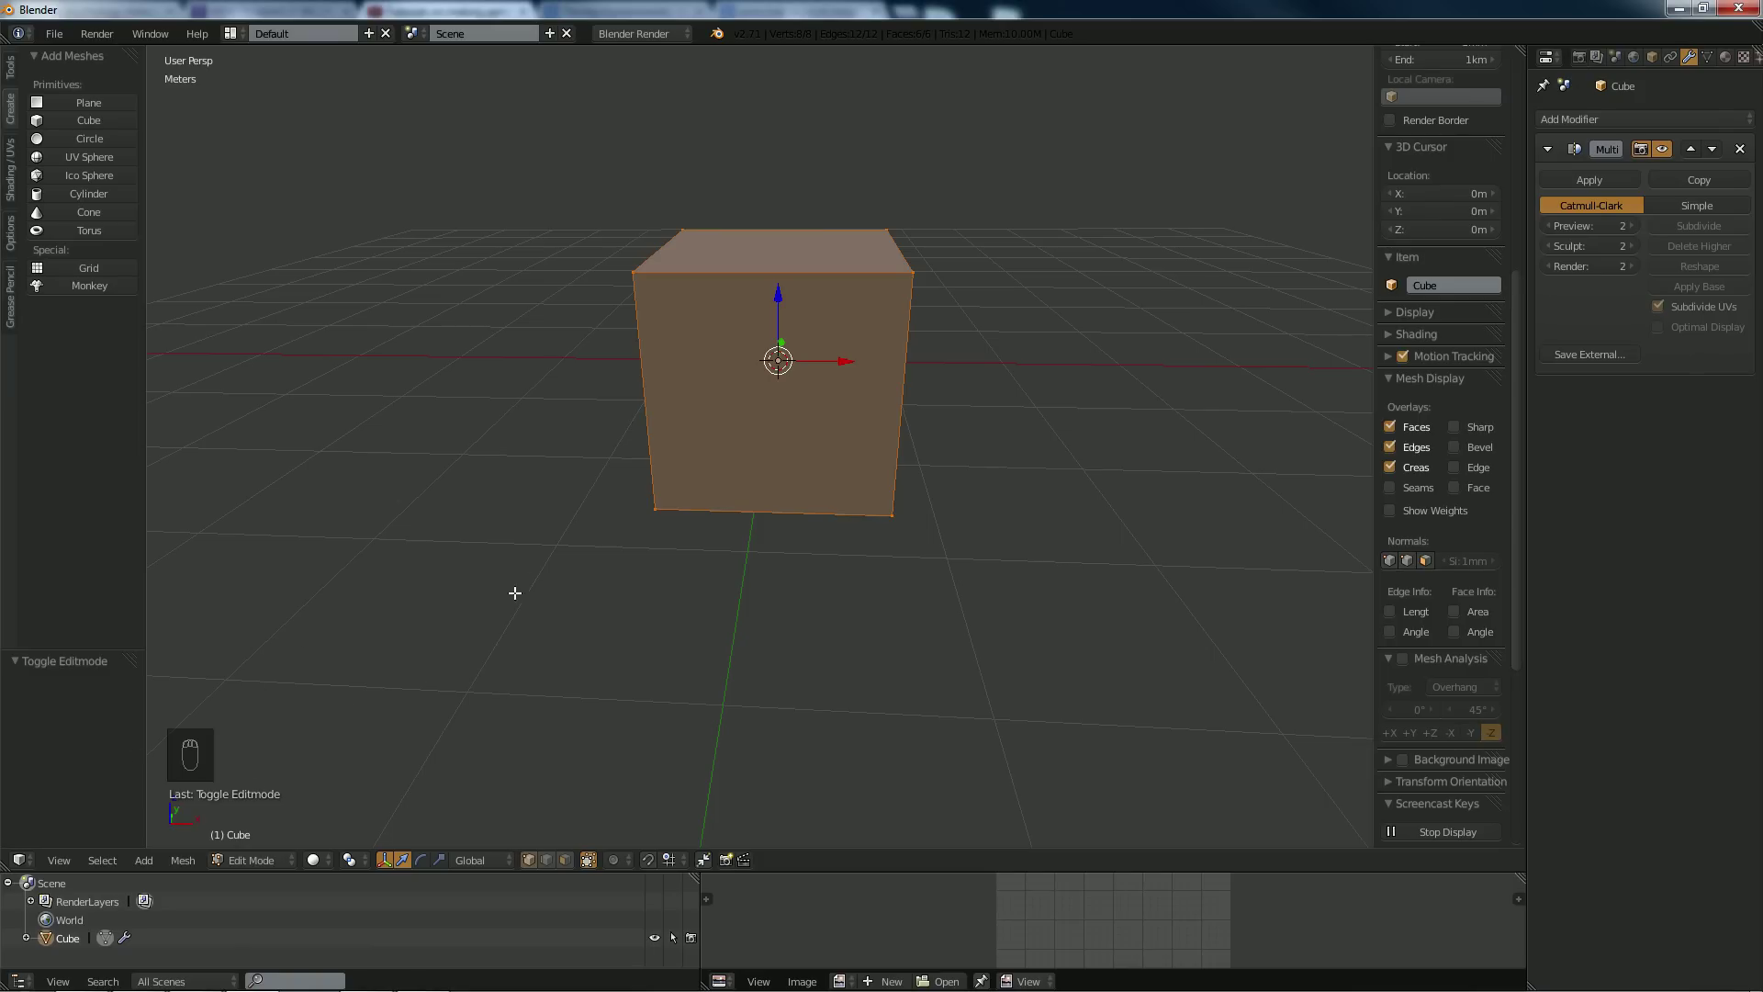
middle_click_drag(661, 374, 674, 358)
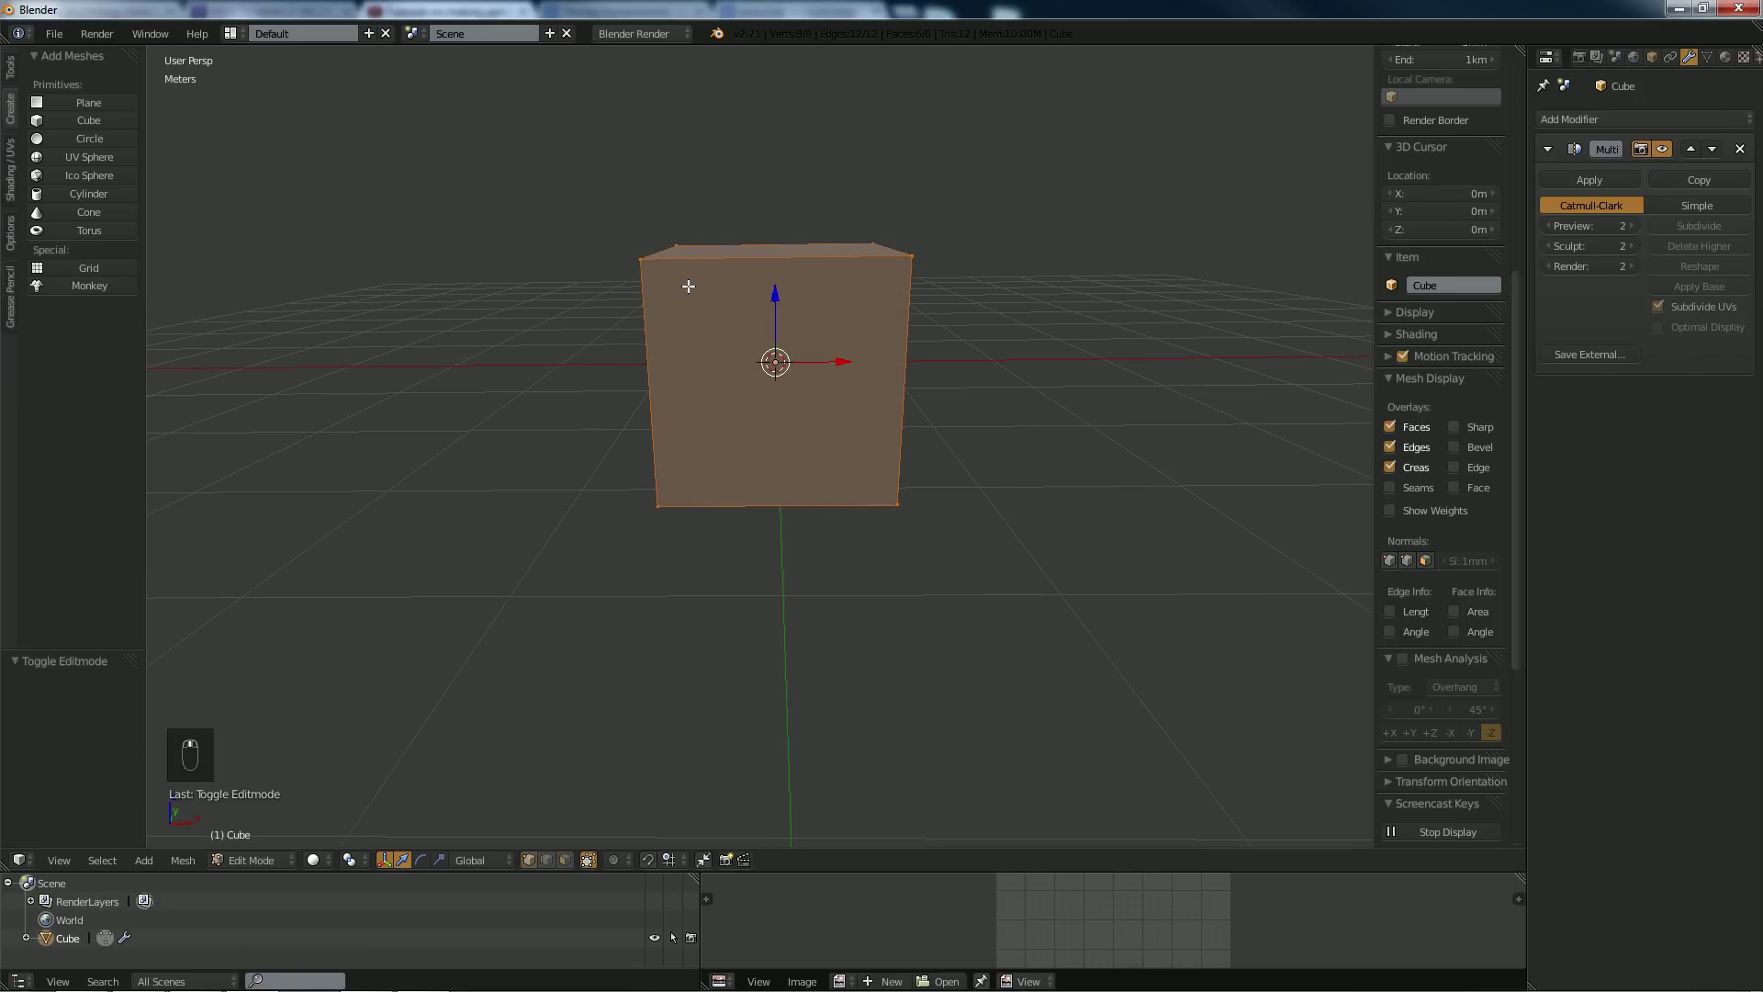
Cut two horizontal edge loops and scale them apart along Z toward the top and bottom.
key("ctrl+r")
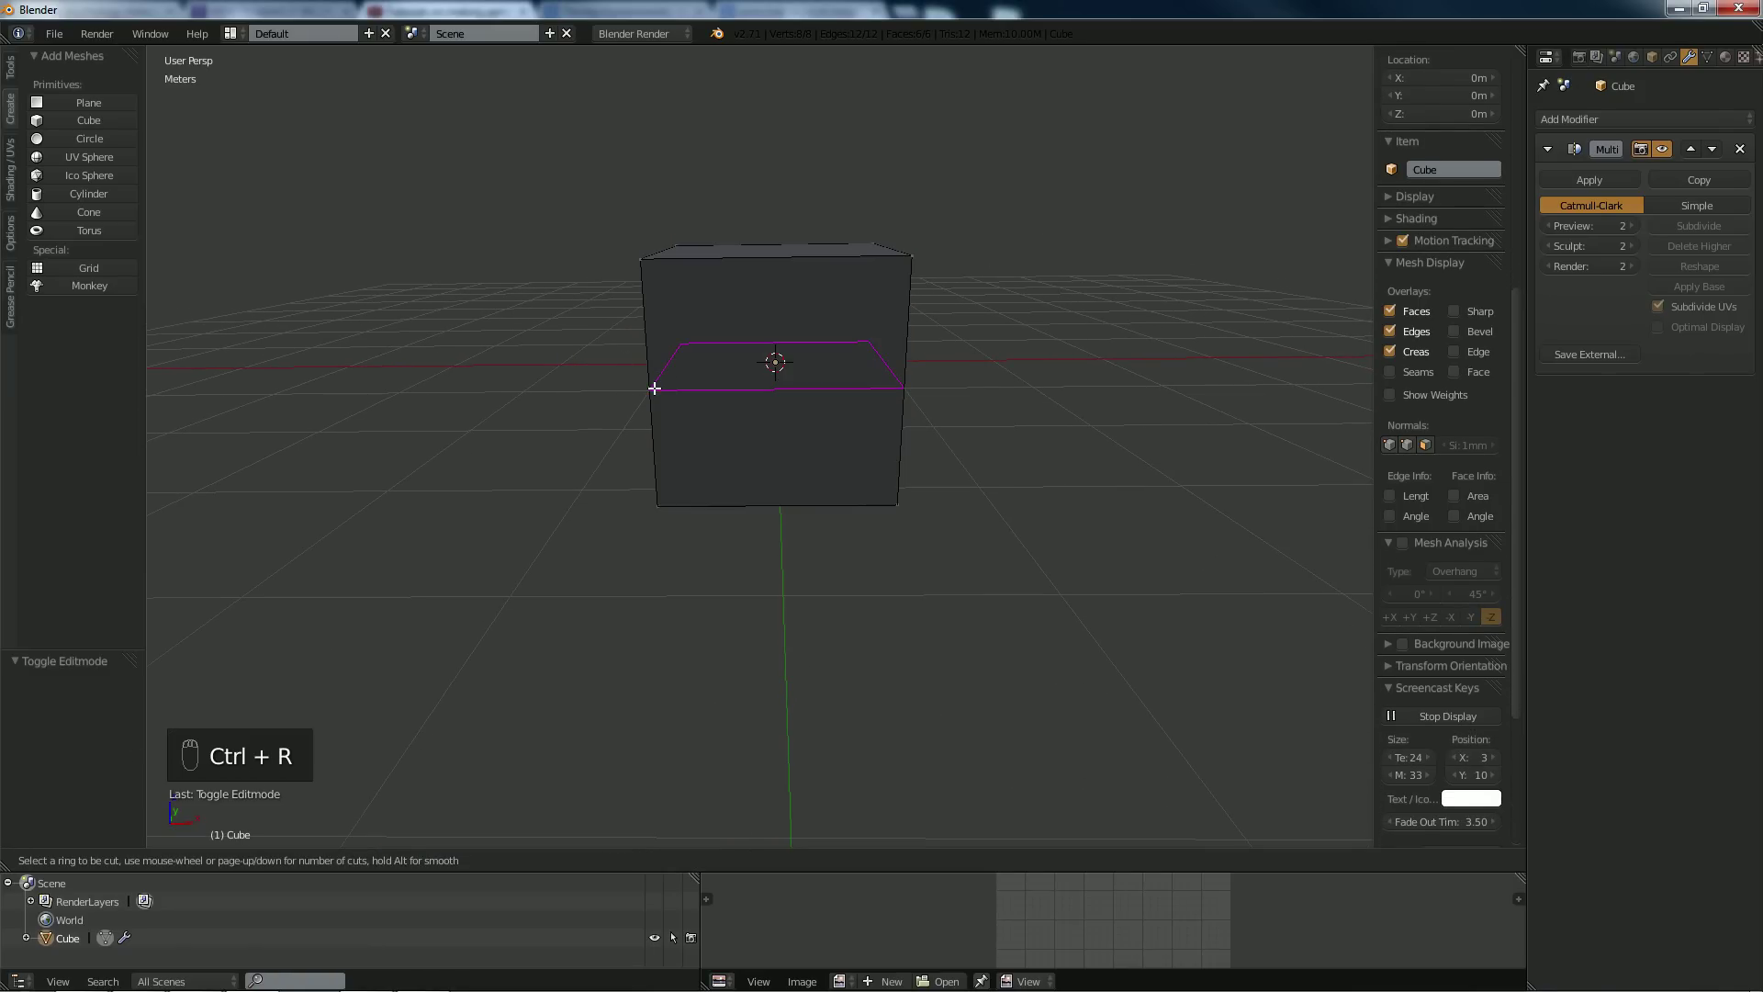
key("2")
left_click(667, 367)
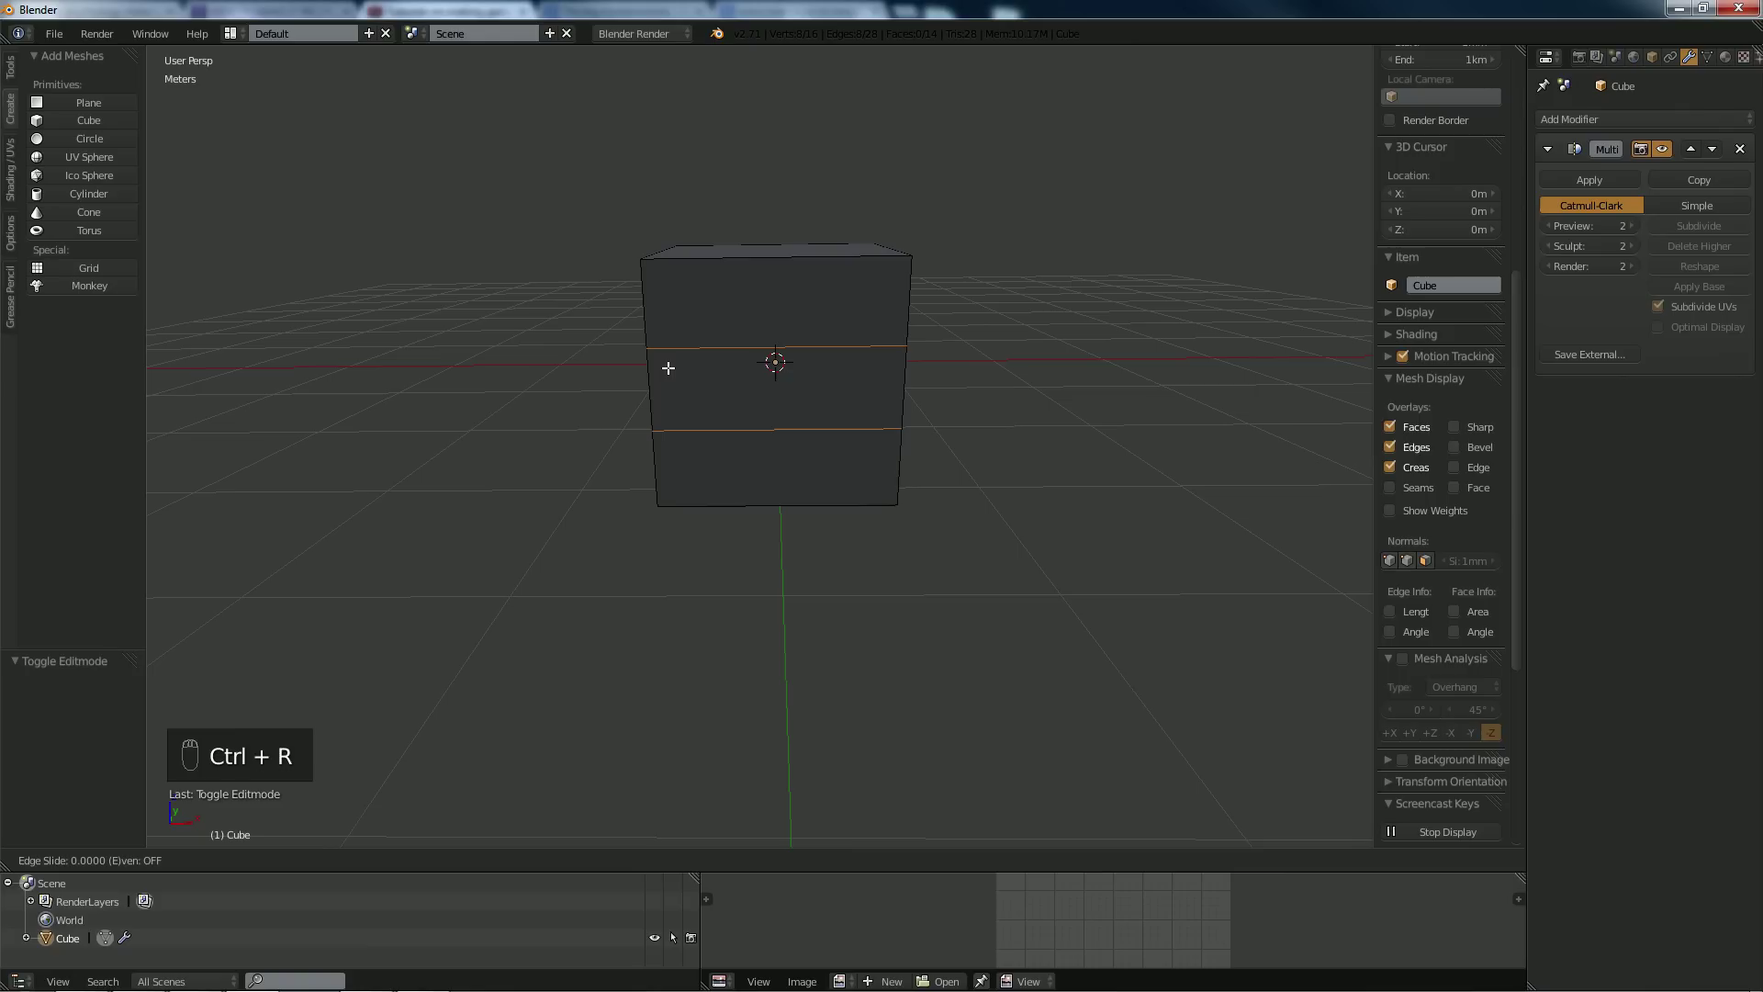
right_click(668, 367)
key("s")
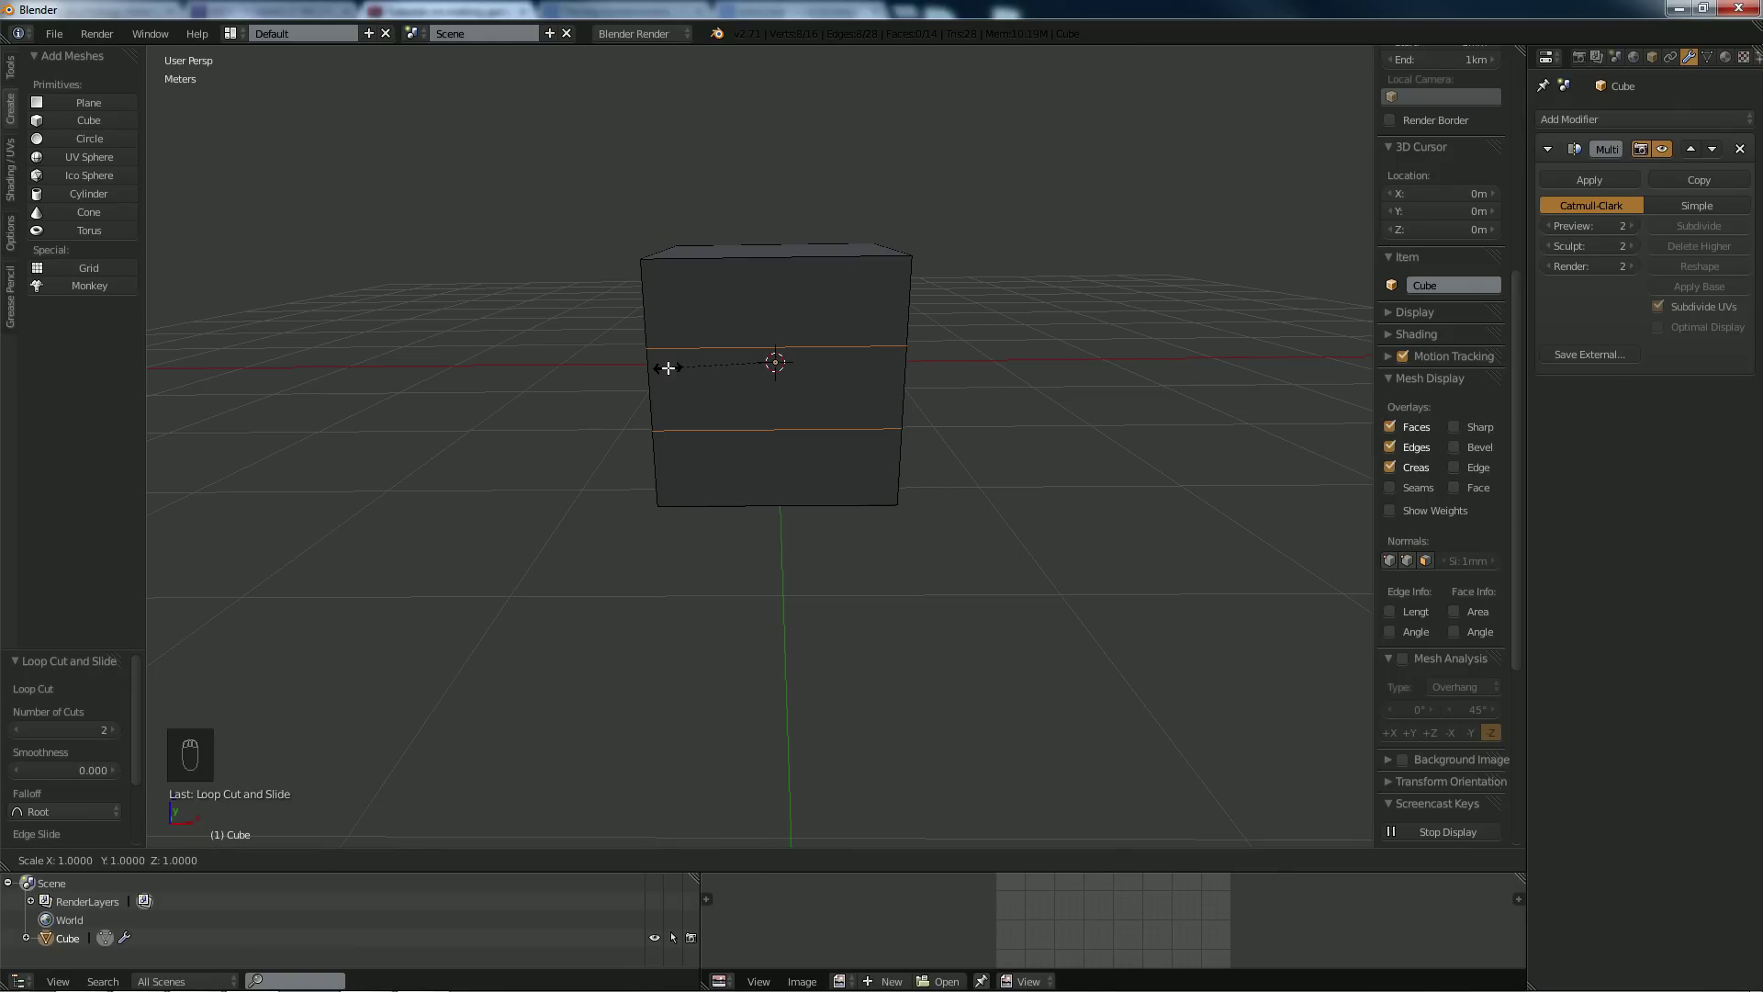
key("z")
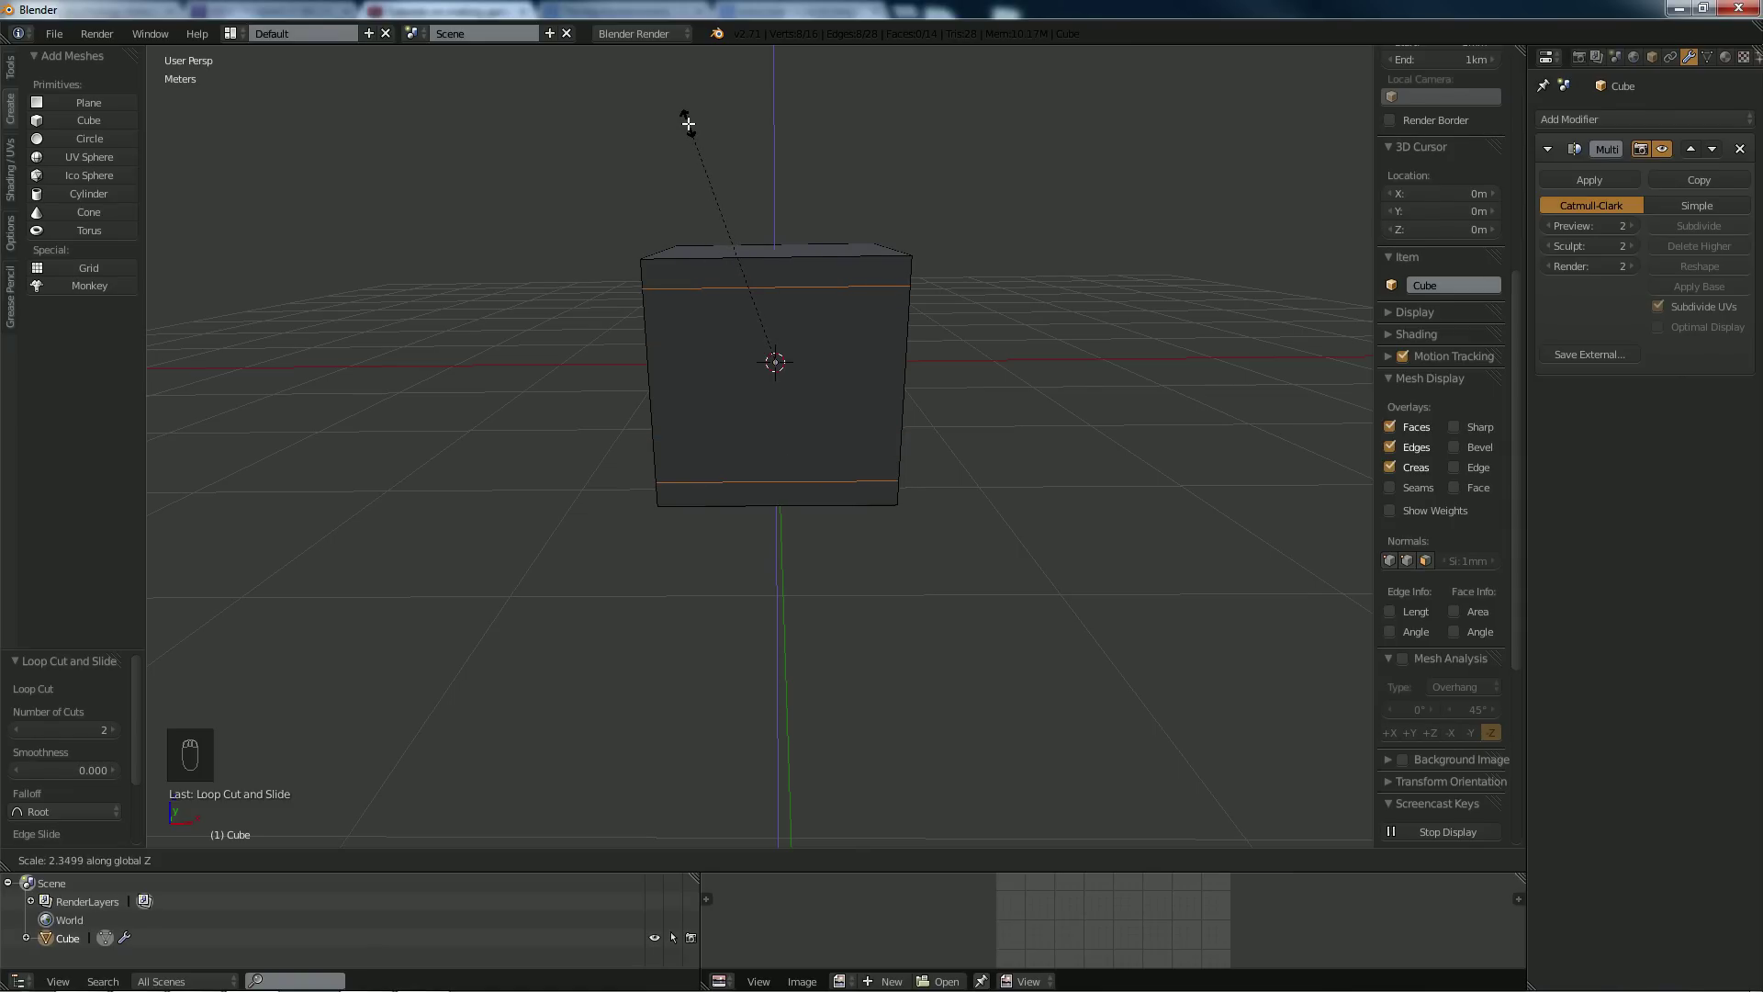
left_click(688, 123)
key("a")
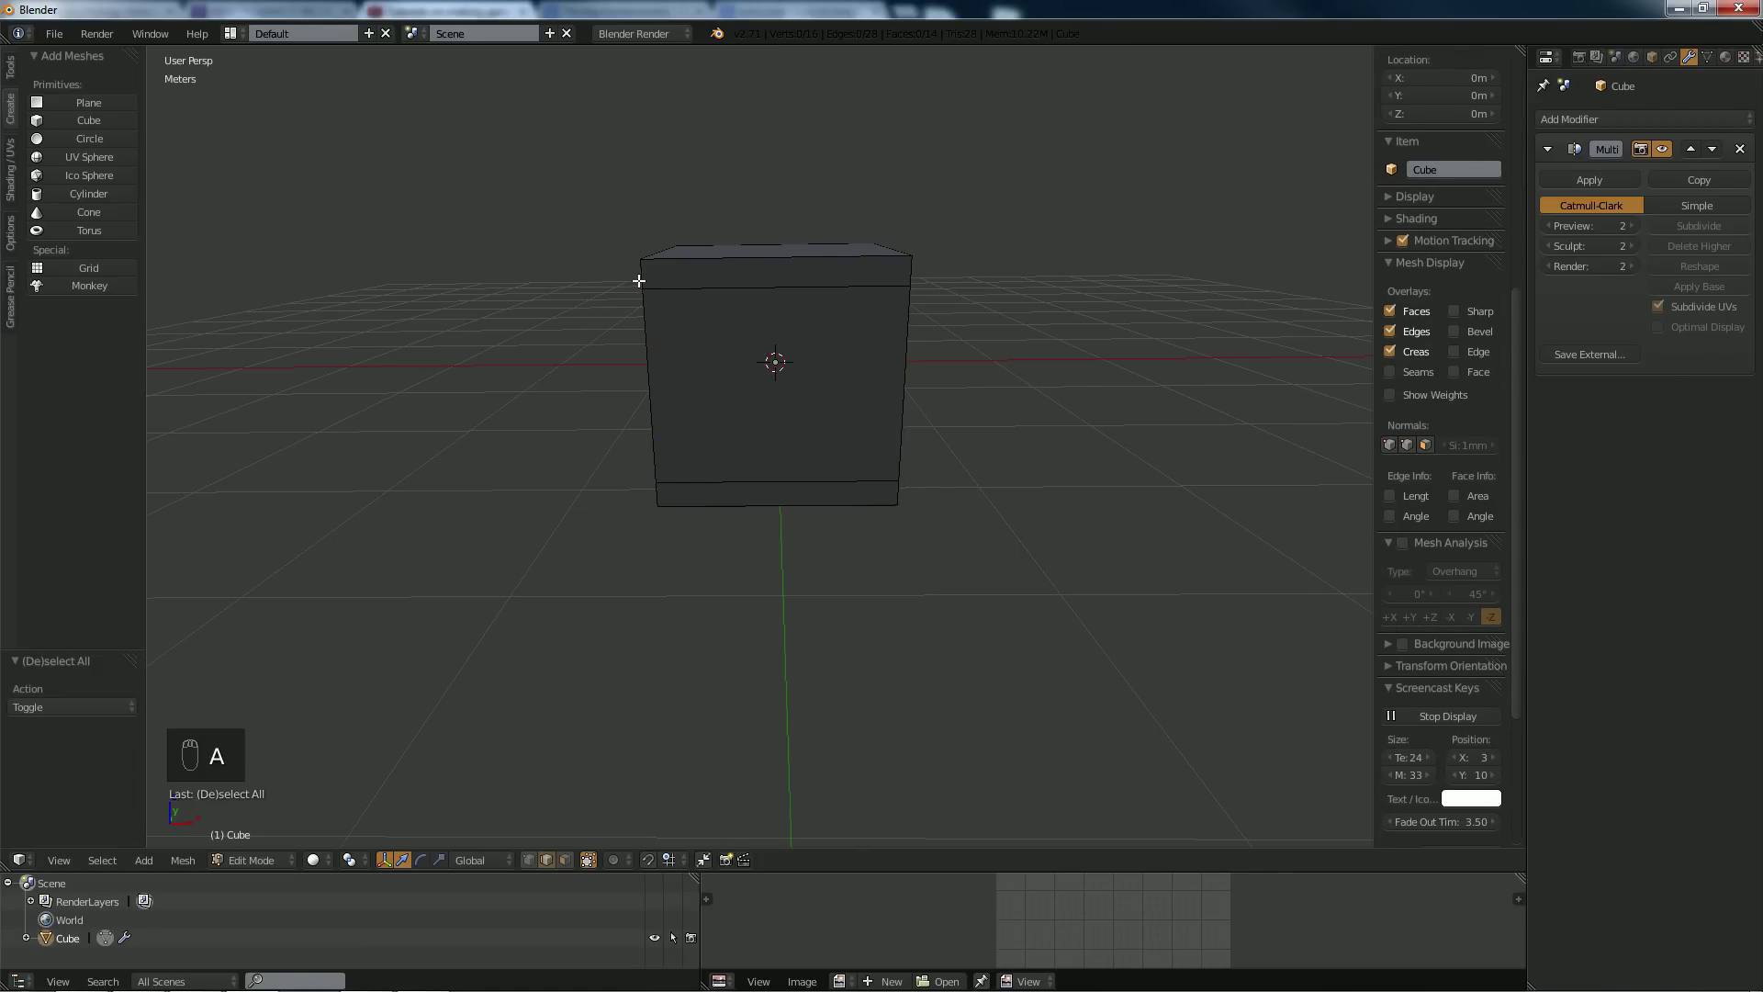
middle_click_drag(689, 273, 858, 303)
key("Tab")
key("Tab")
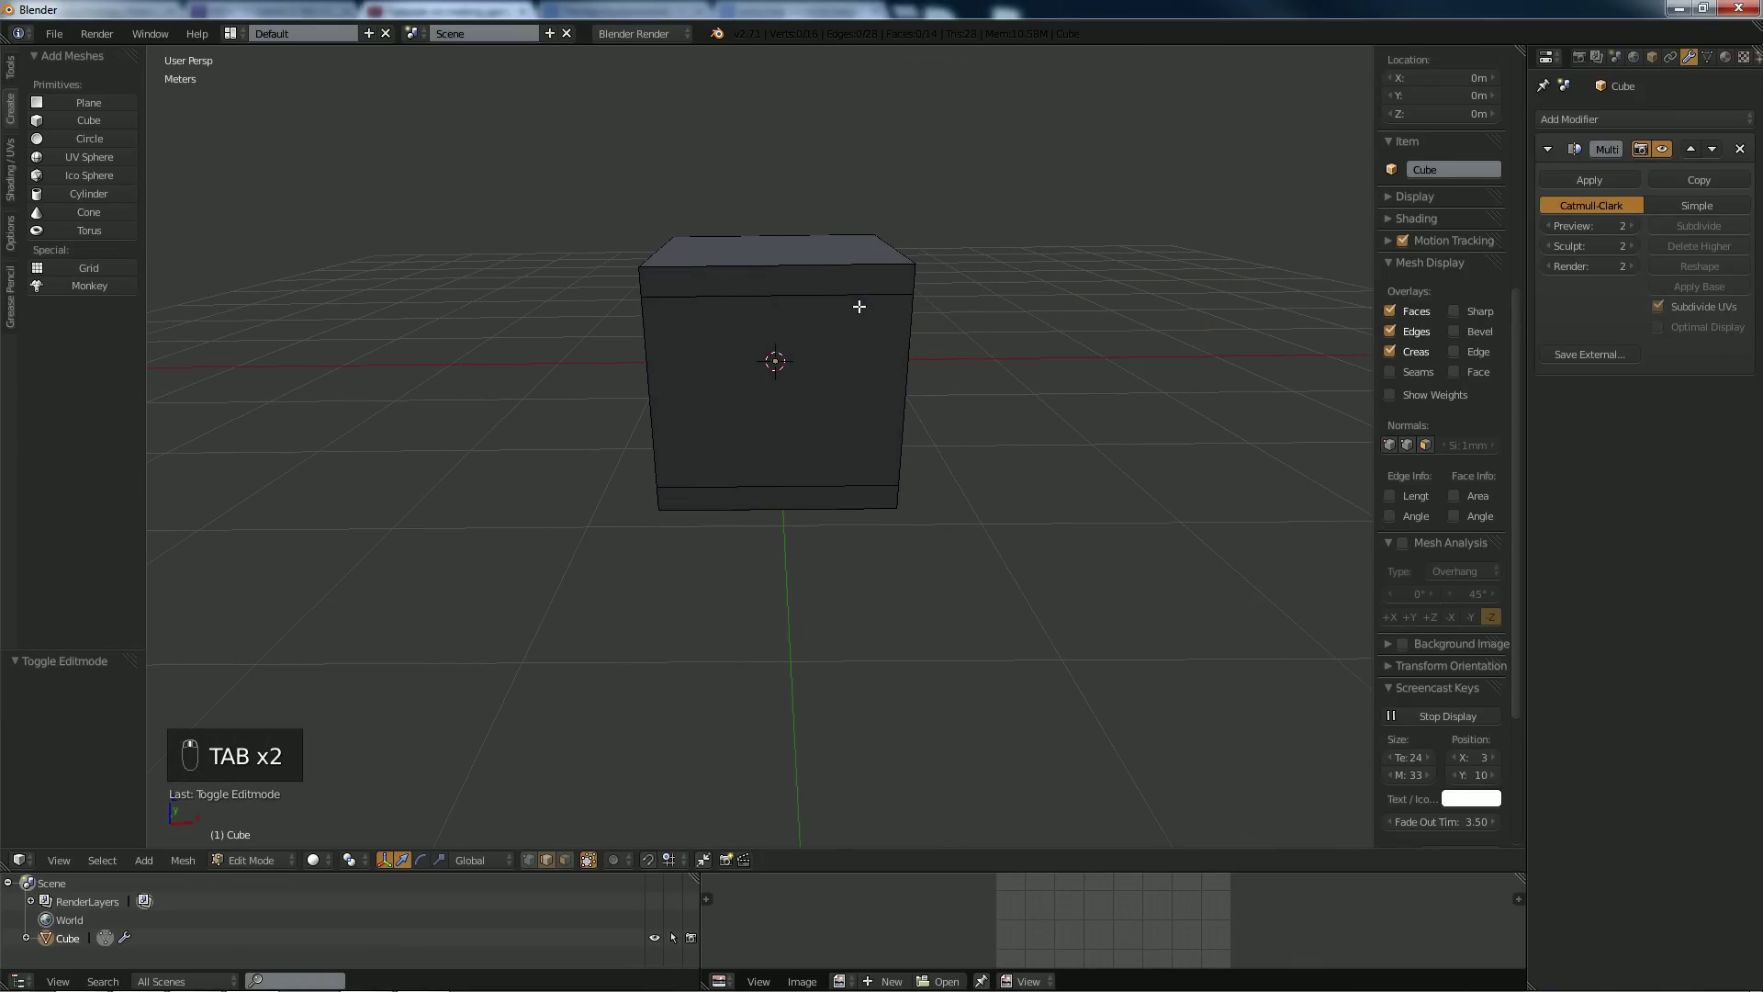
key("Tab")
key("Tab")
Undo the spread and rescale the two loops to new spacing, checking the smoothed result.
key("ctrl+z")
key("ctrl+z")
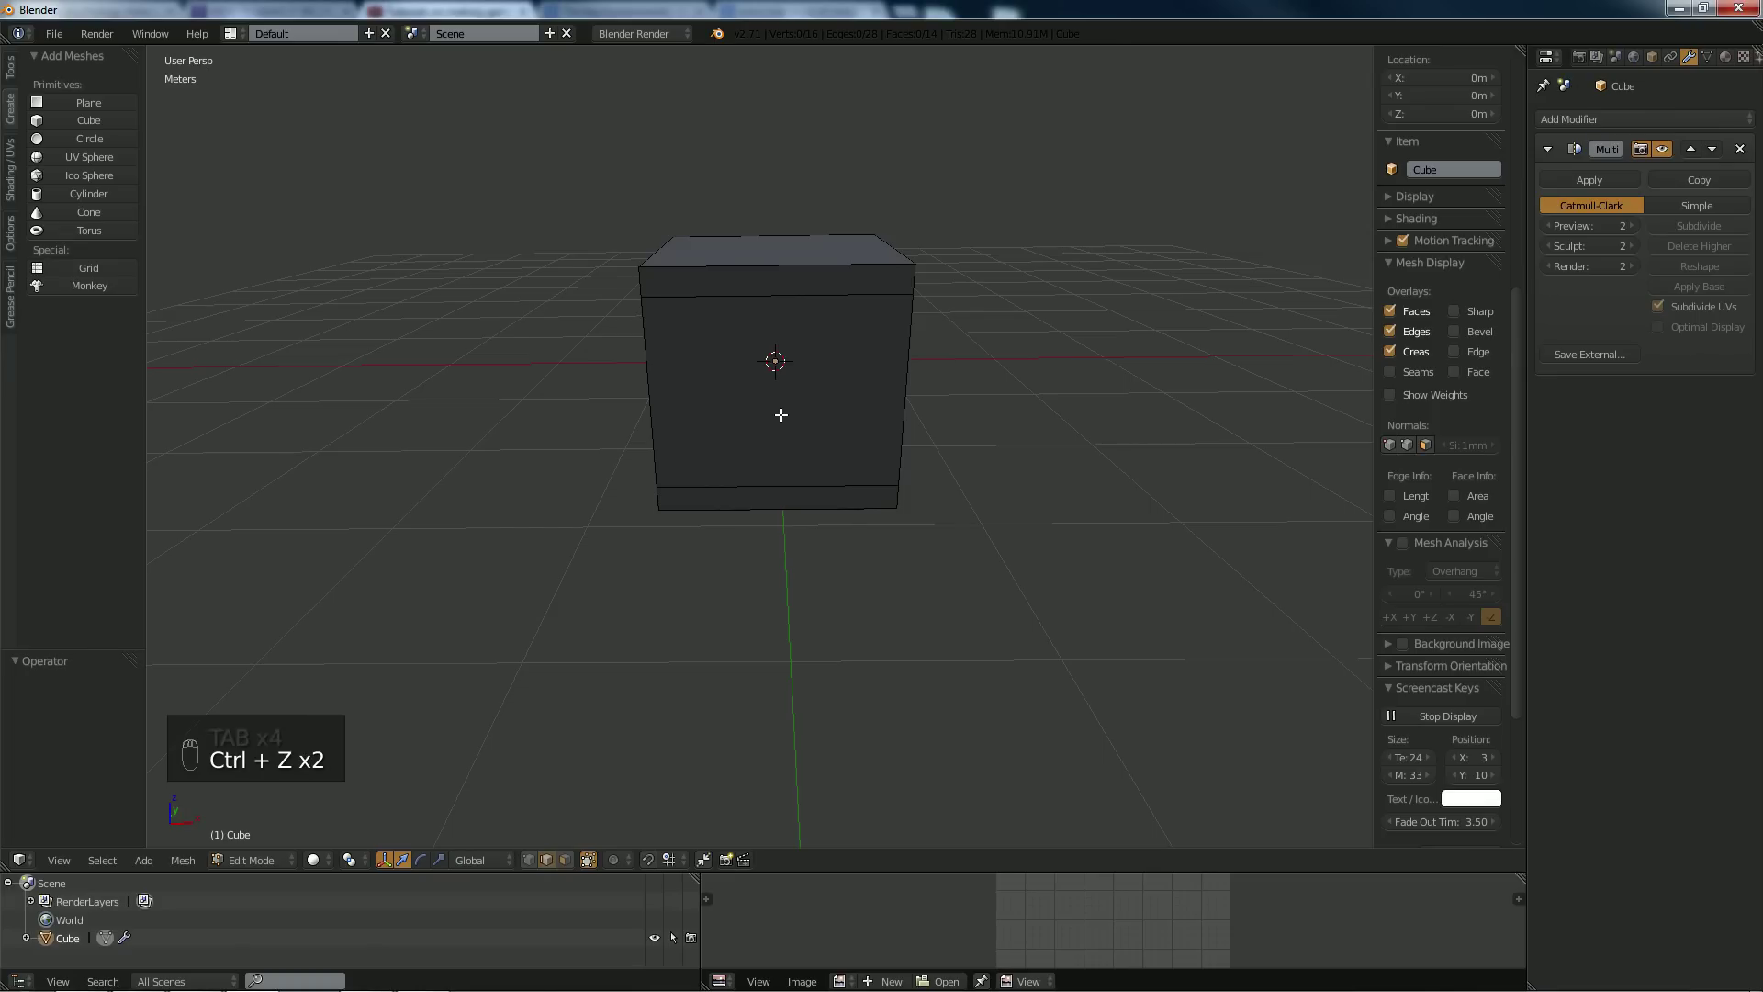
key("ctrl+z")
key("s")
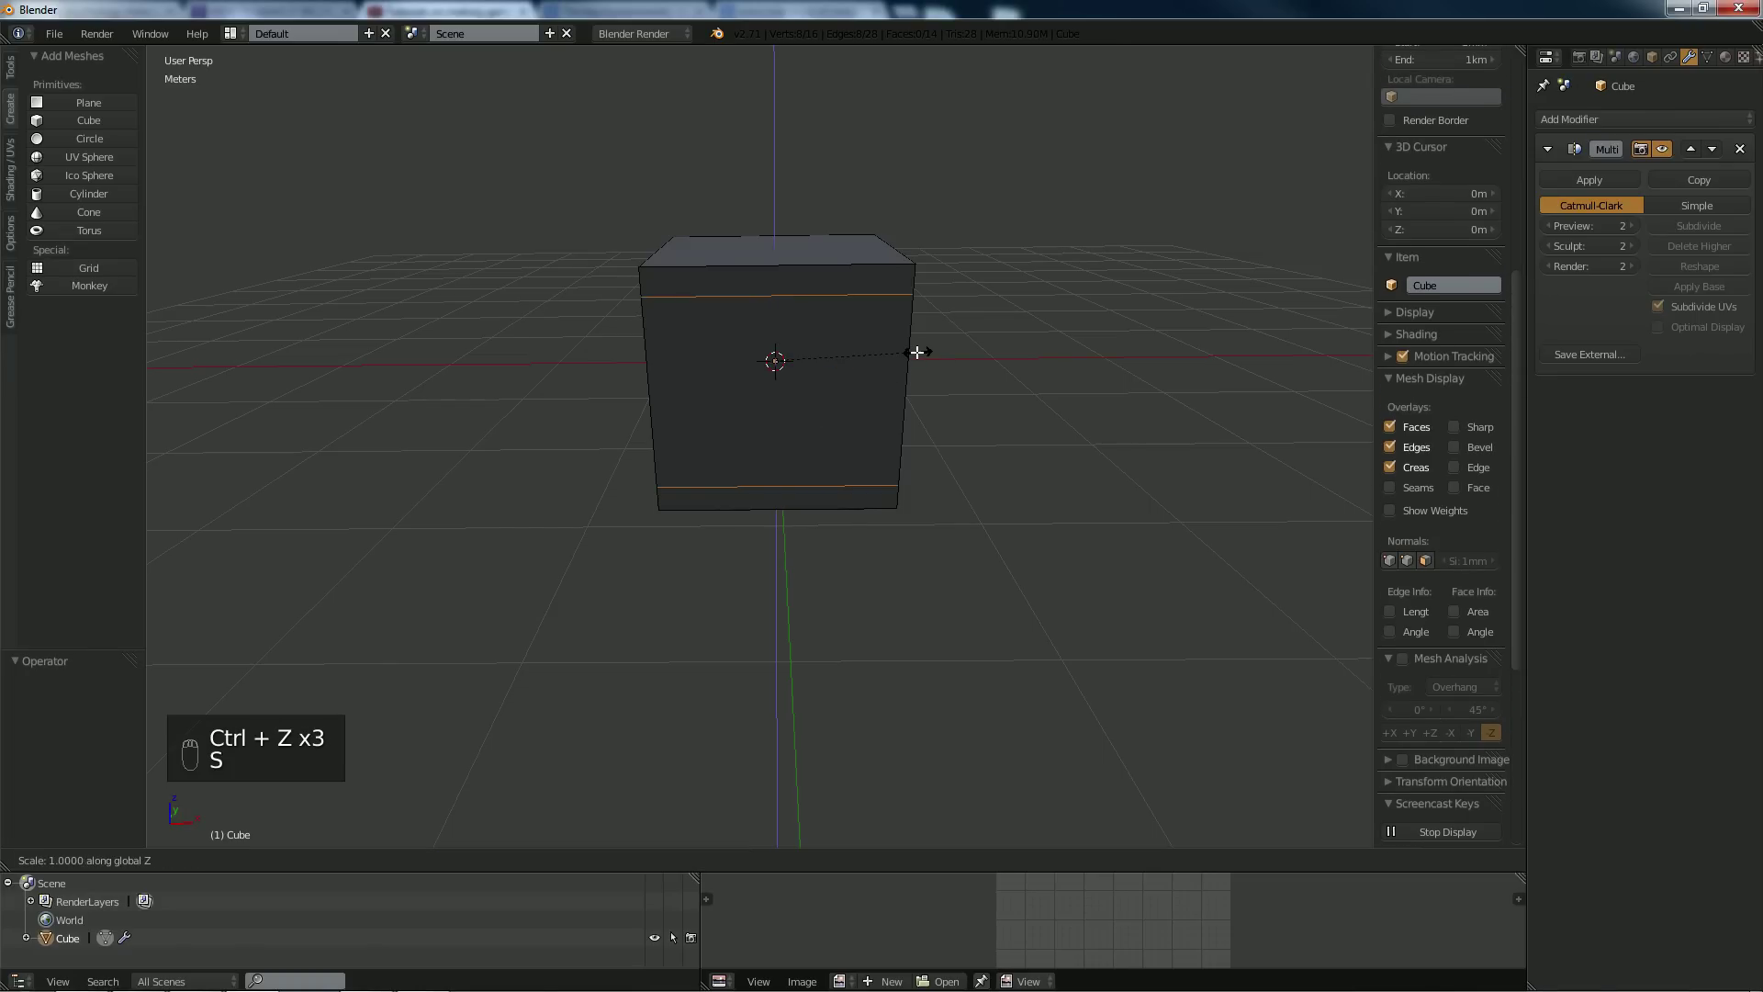
left_click(875, 395)
key("Tab")
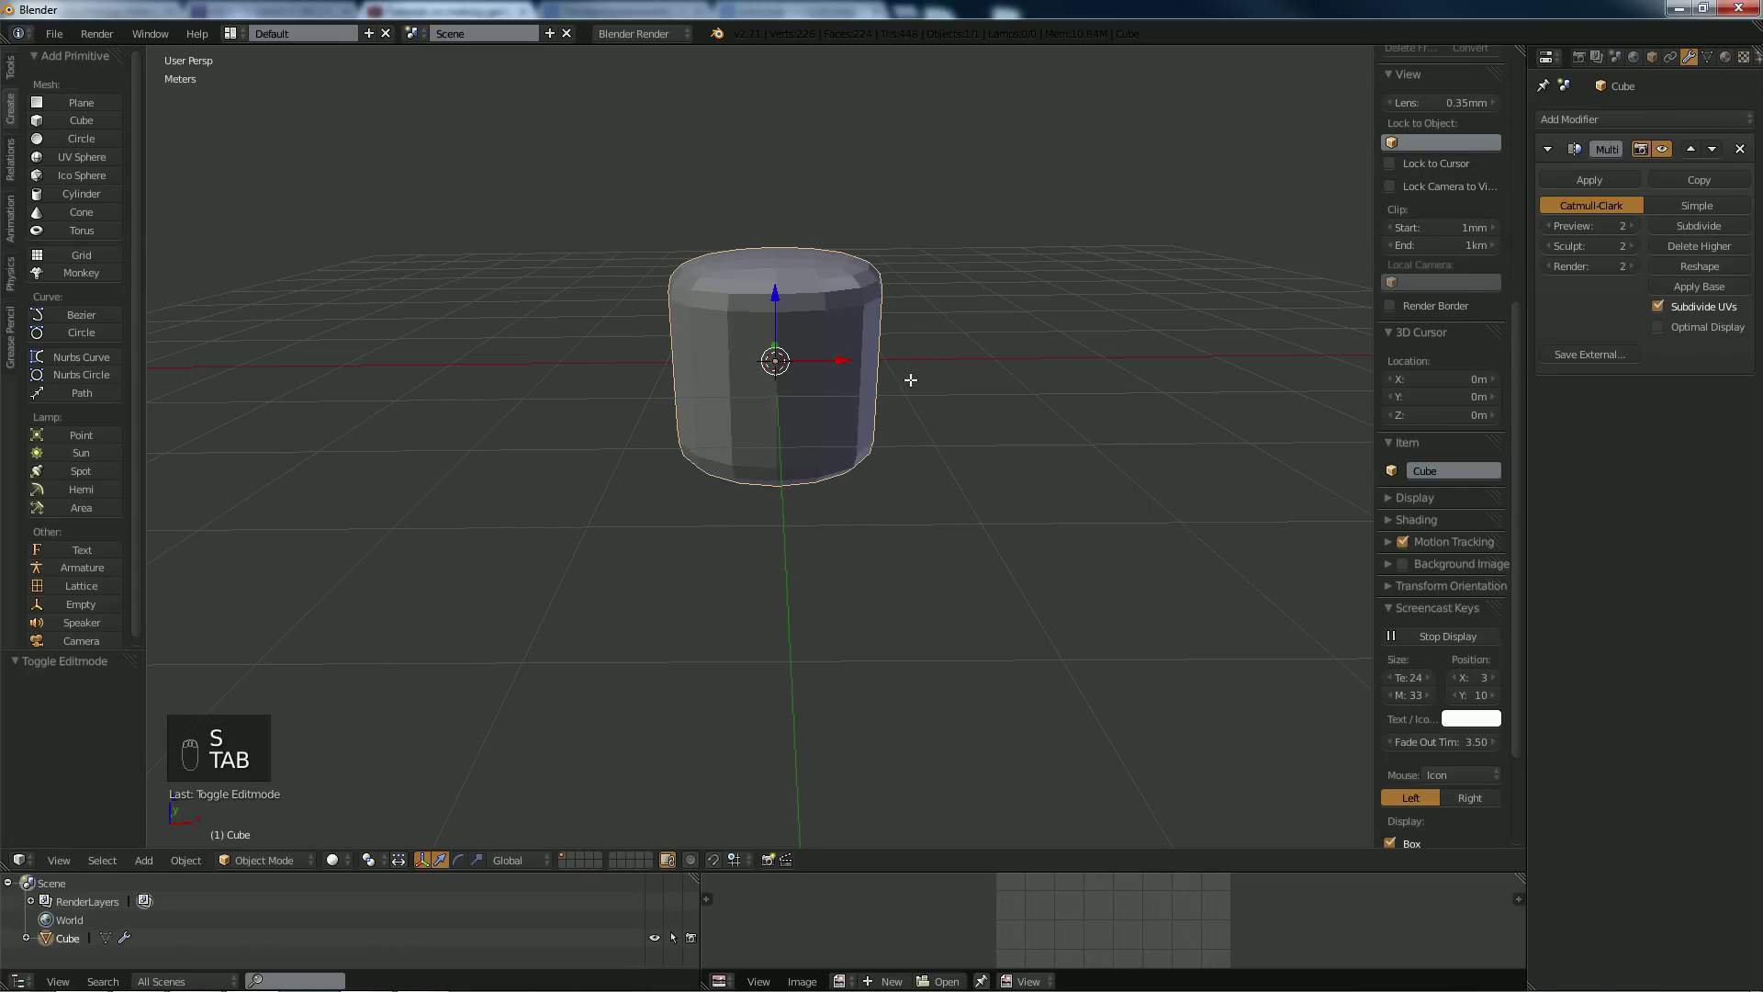
key("Tab")
key("Tab")
Add a vertical edge loop through the cube and stretch it outward along Y.
middle_click_drag(911, 387, 810, 367)
key("Tab")
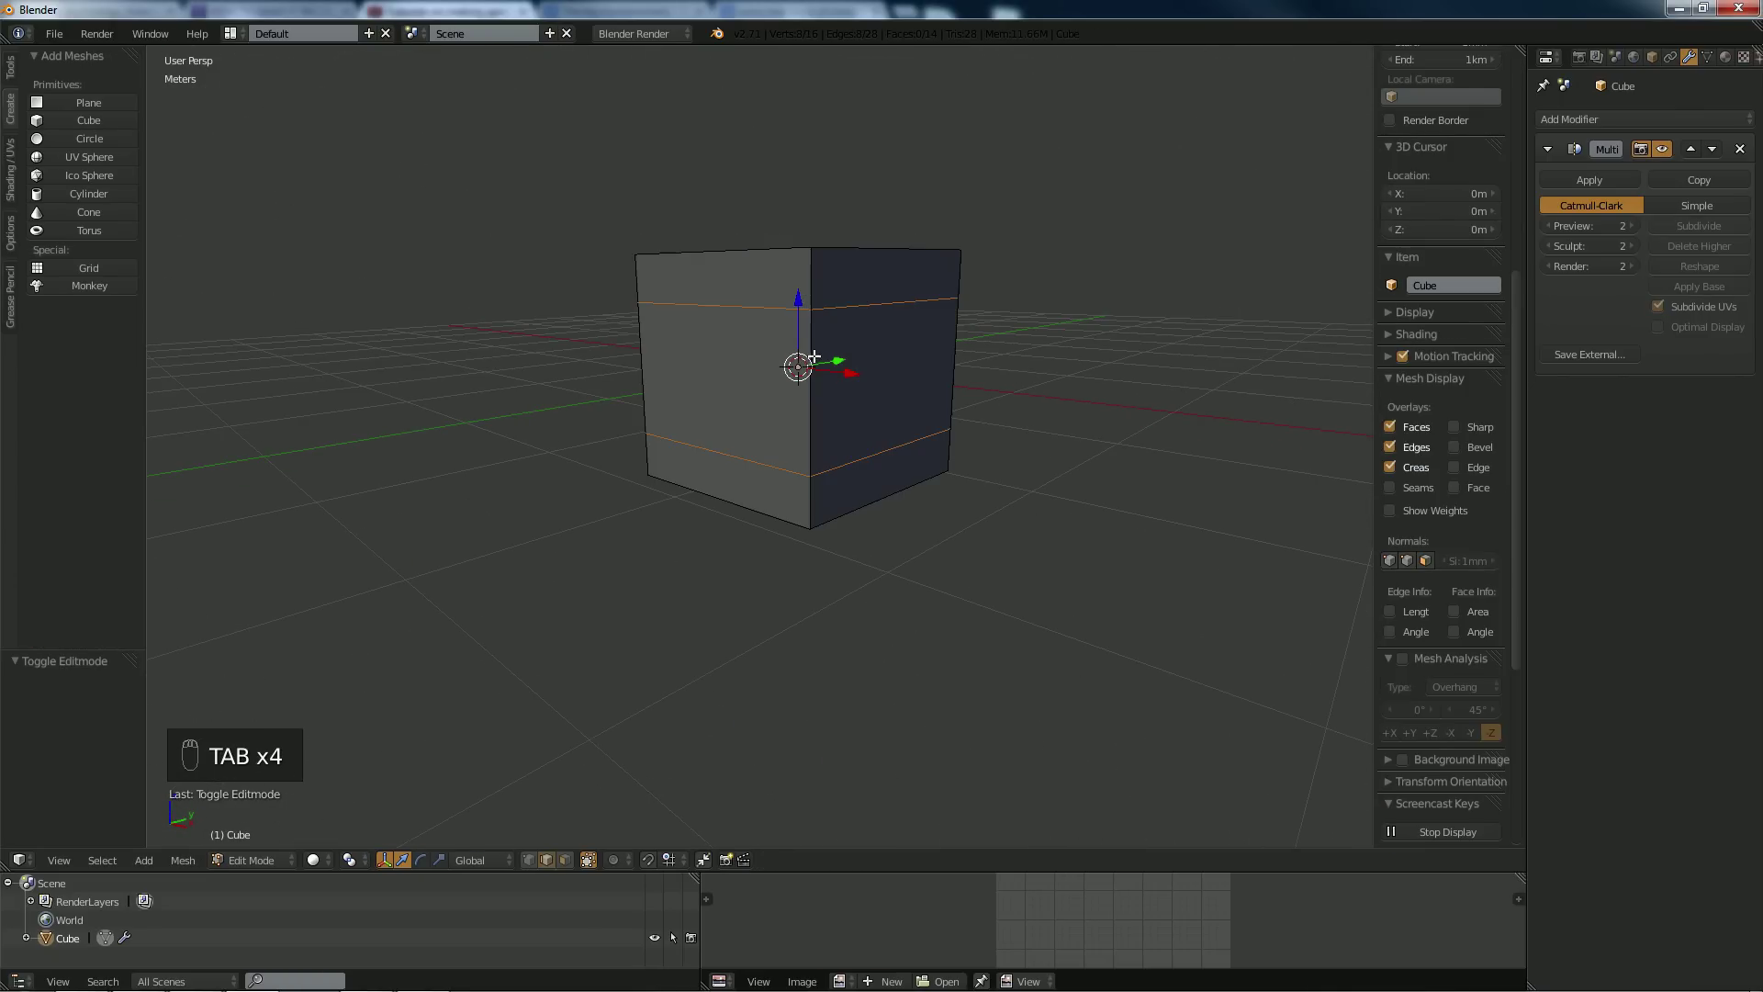
key("a")
key("a")
key("a")
key("a")
key("a")
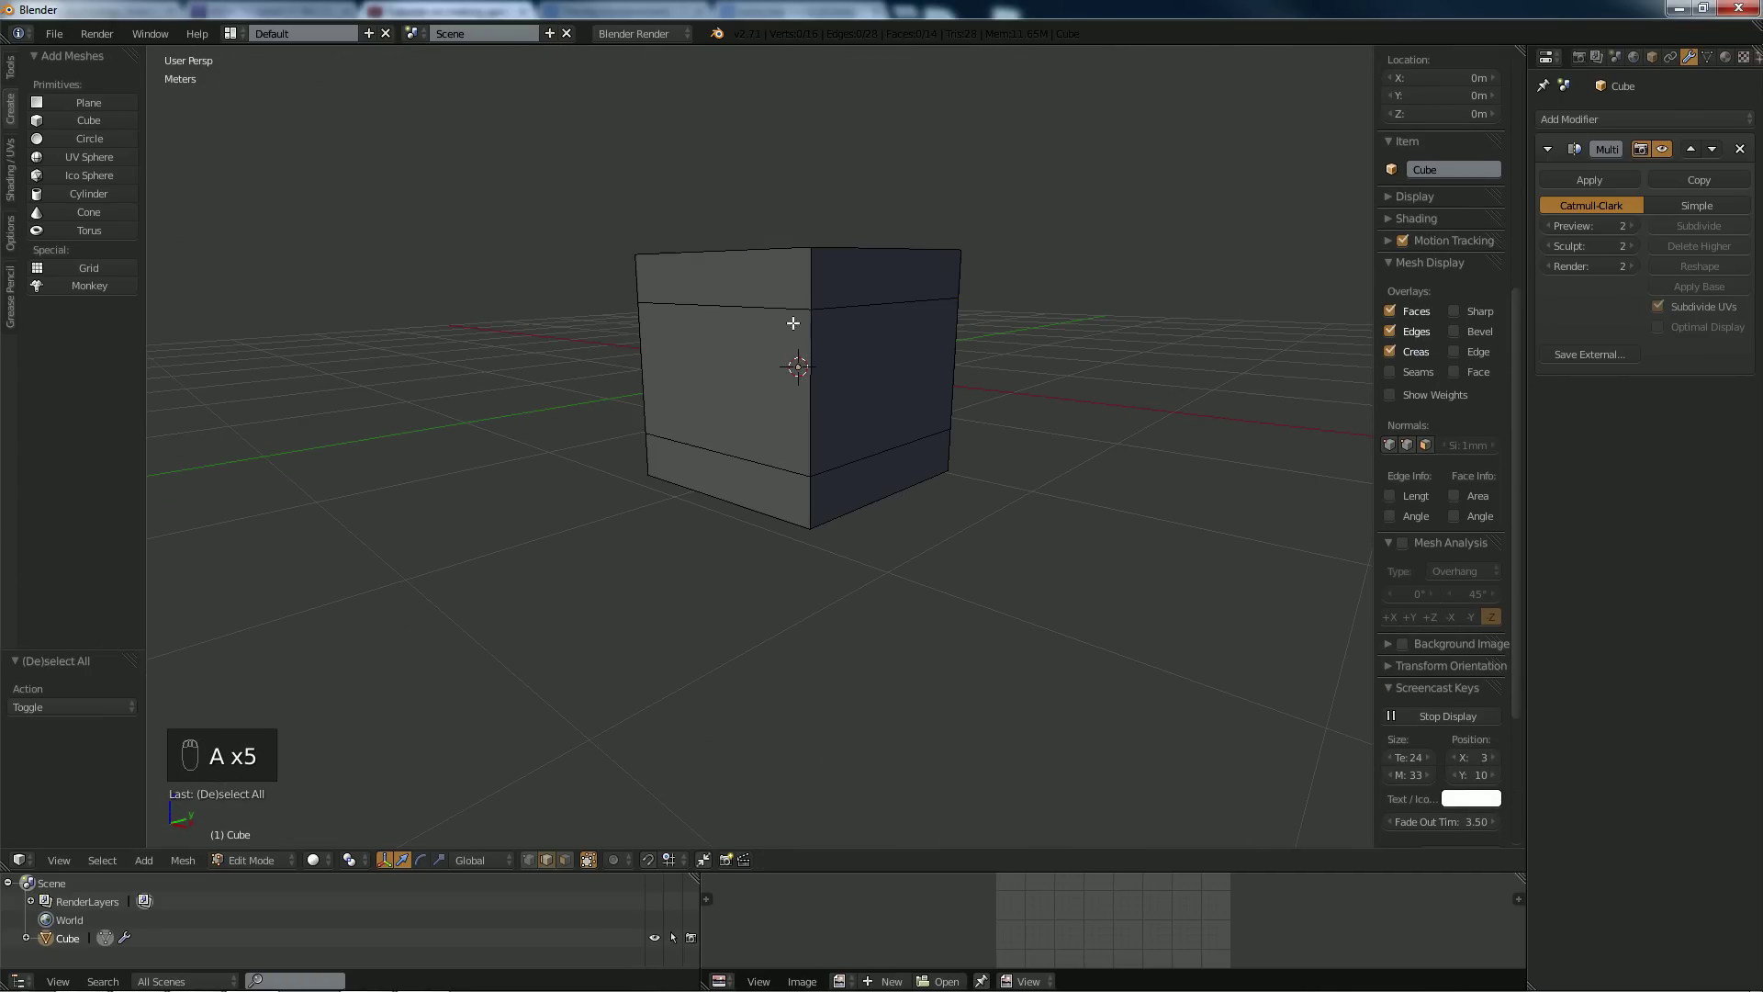
middle_click_drag(883, 352, 831, 373)
key("ctrl+r")
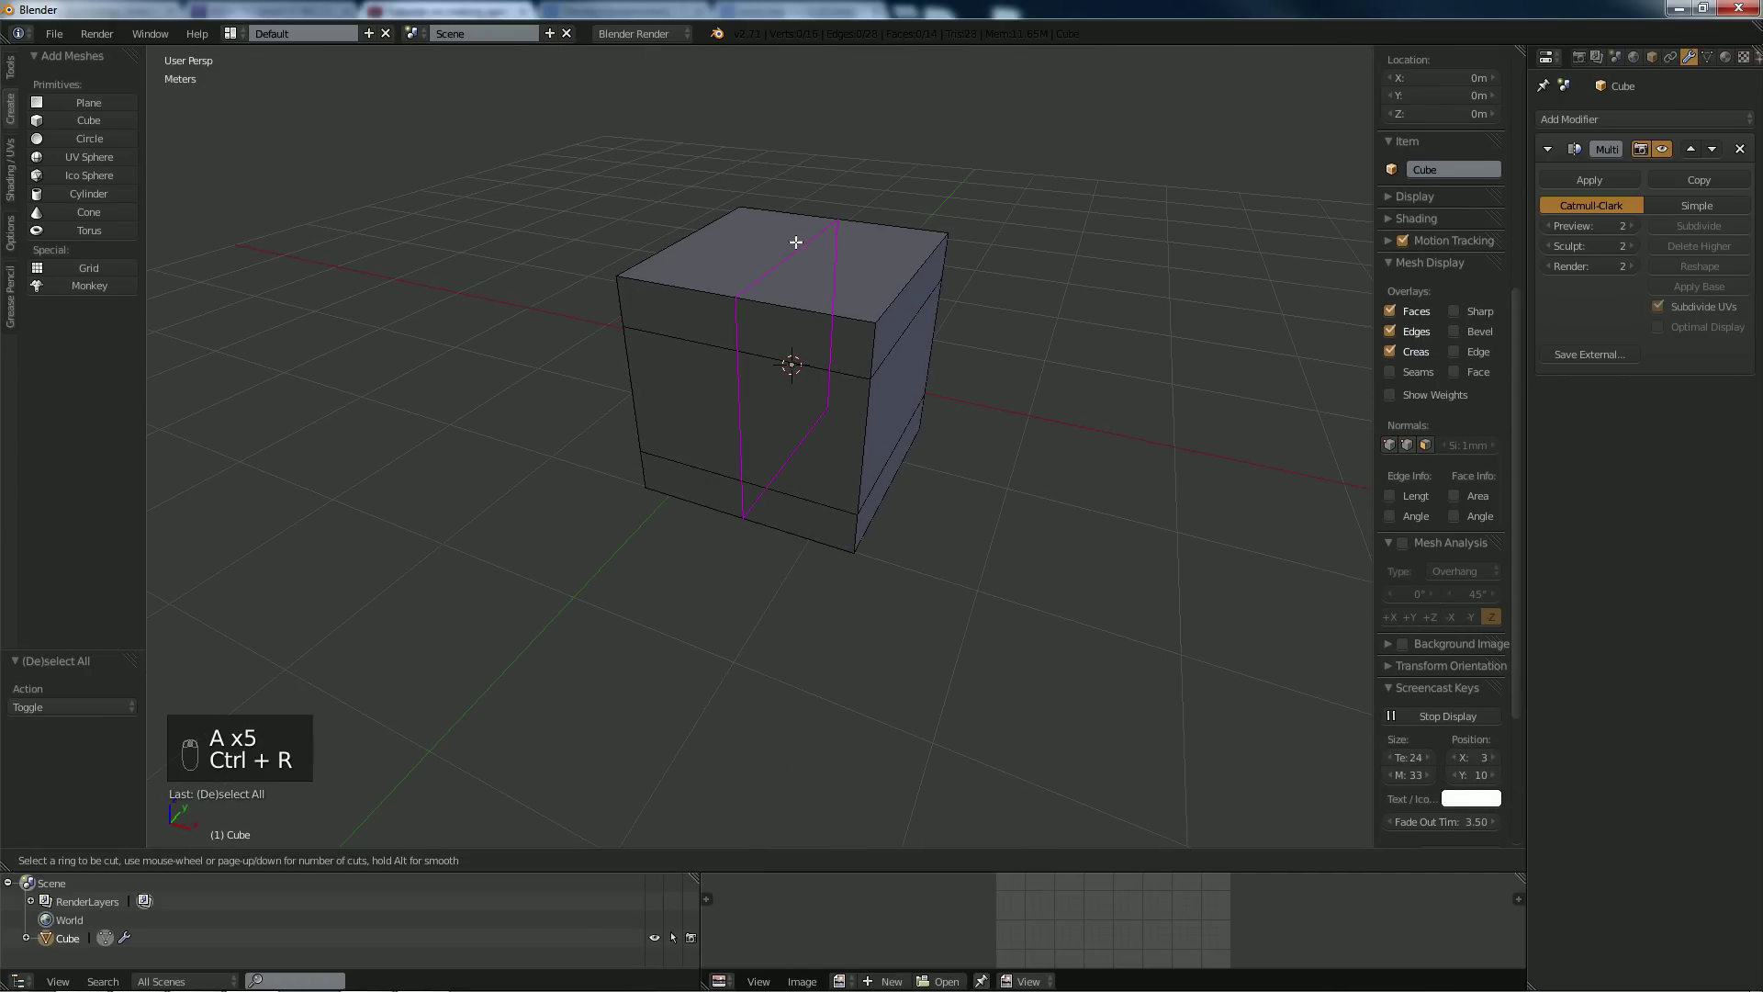
left_click(750, 279)
right_click(749, 279)
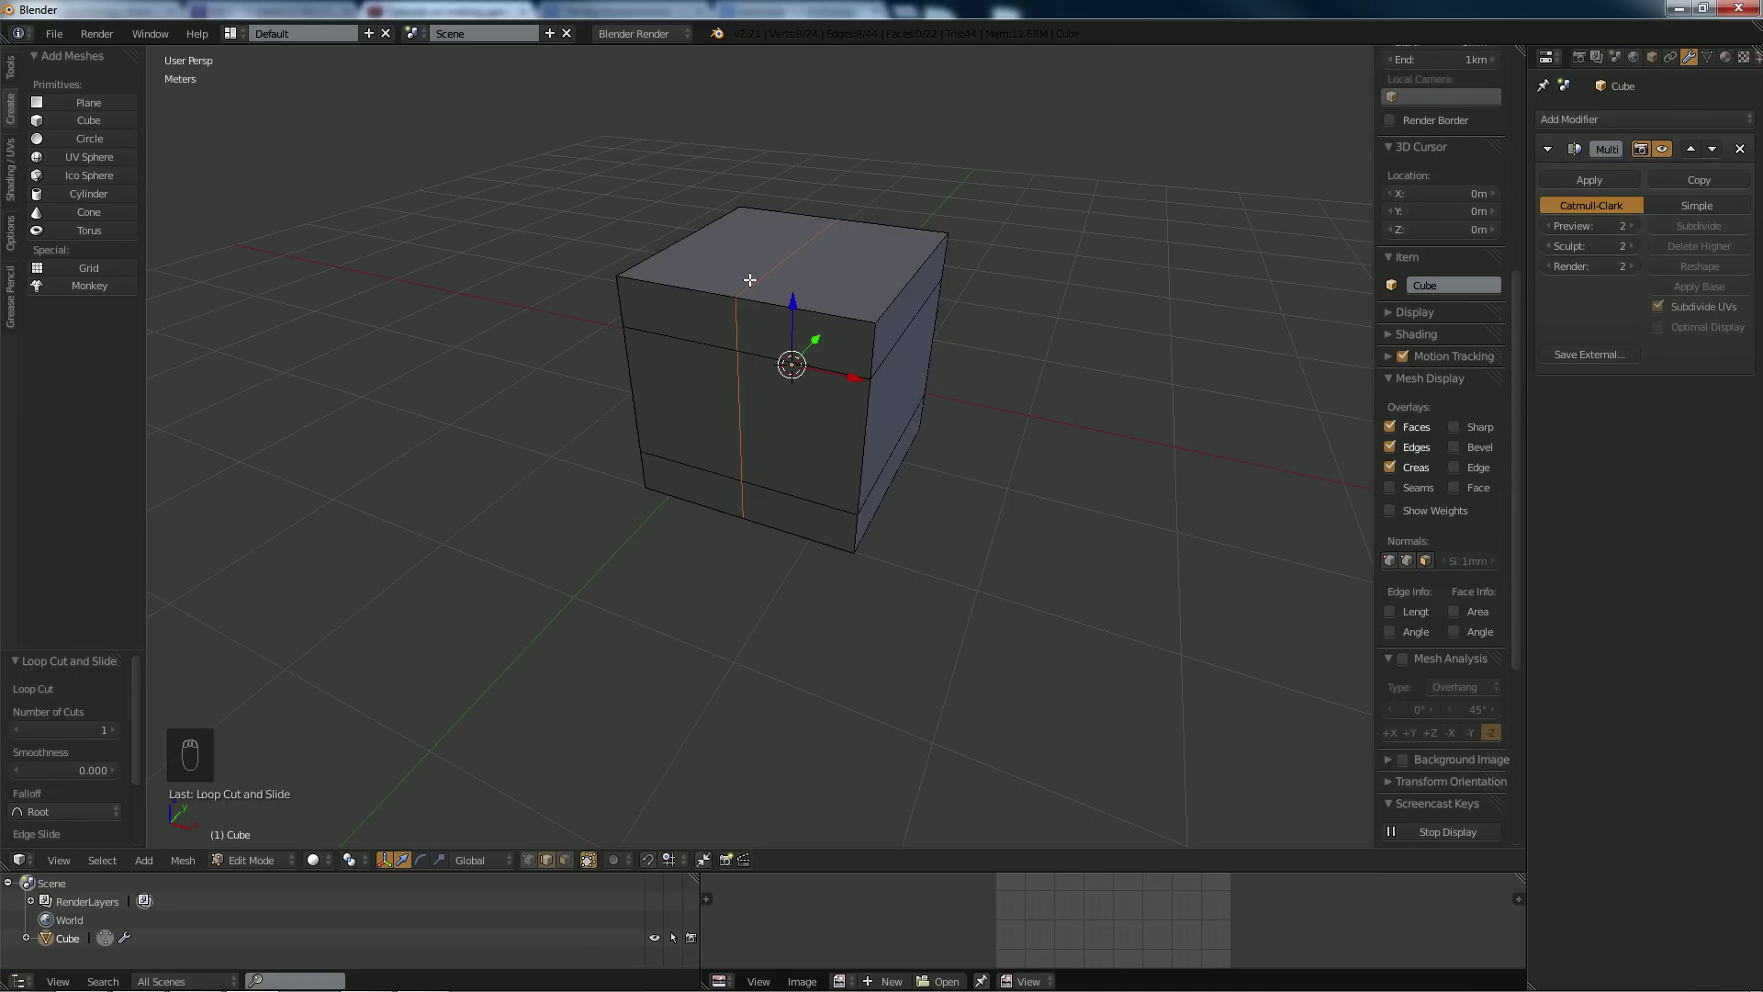
middle_click_drag(821, 273, 756, 322)
key("s")
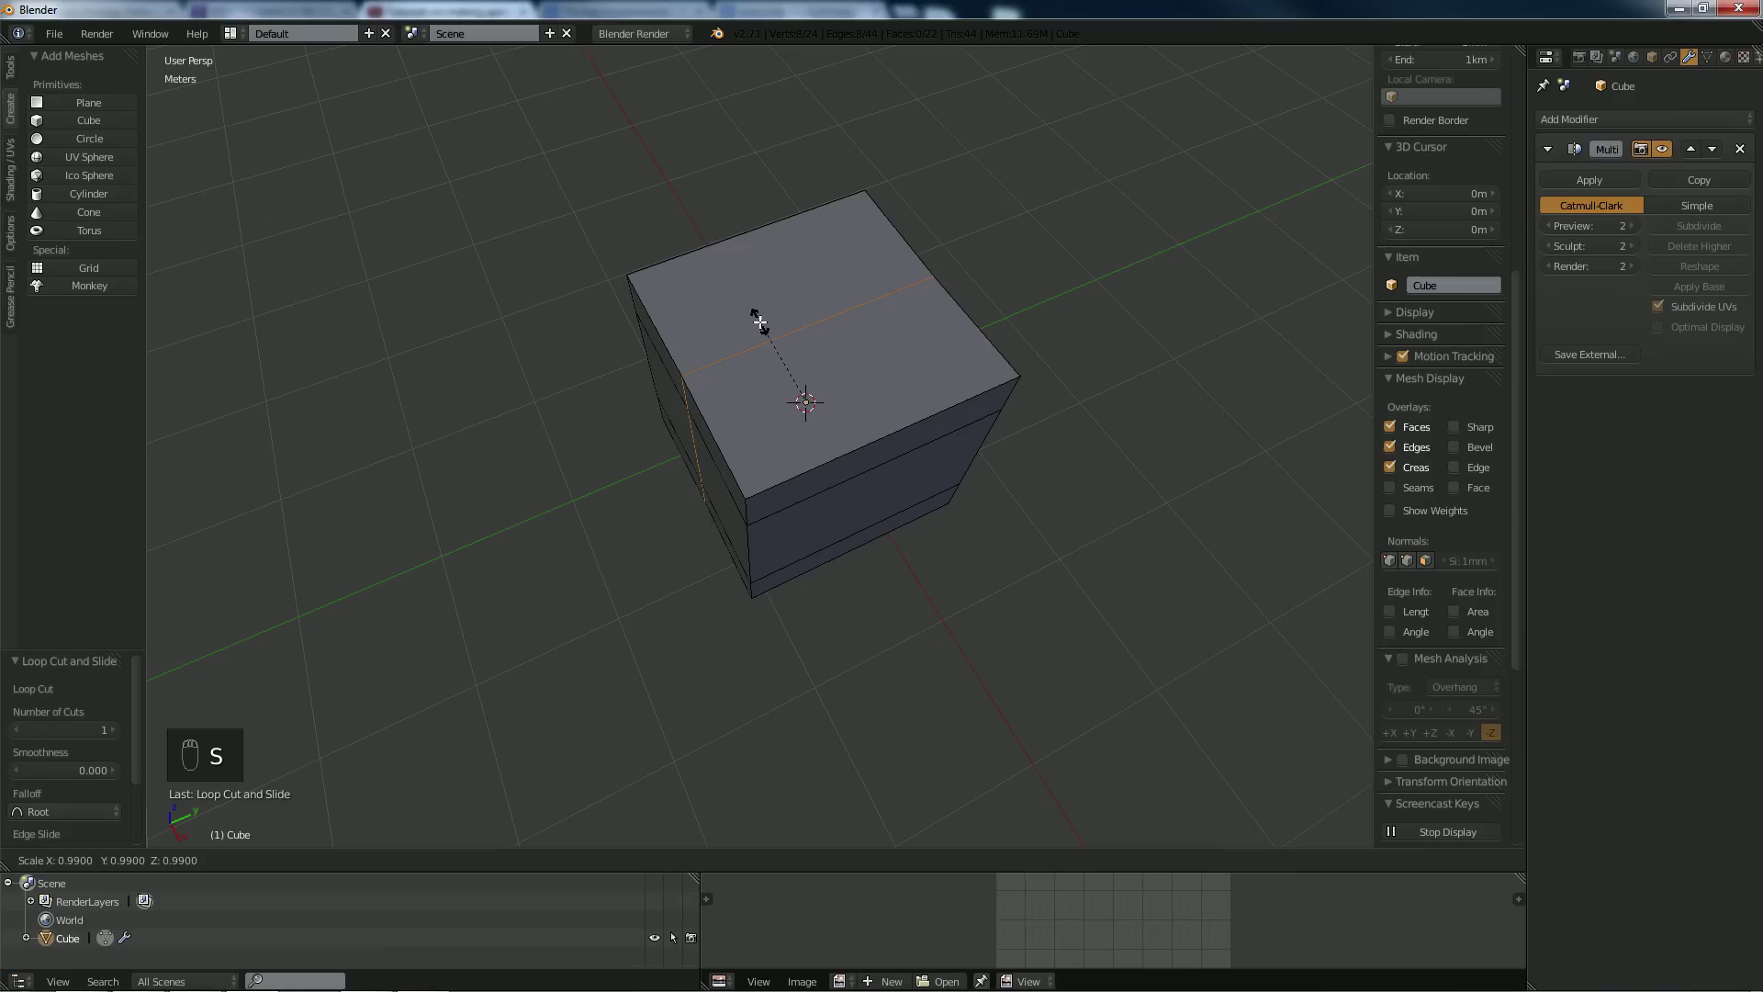
key("y")
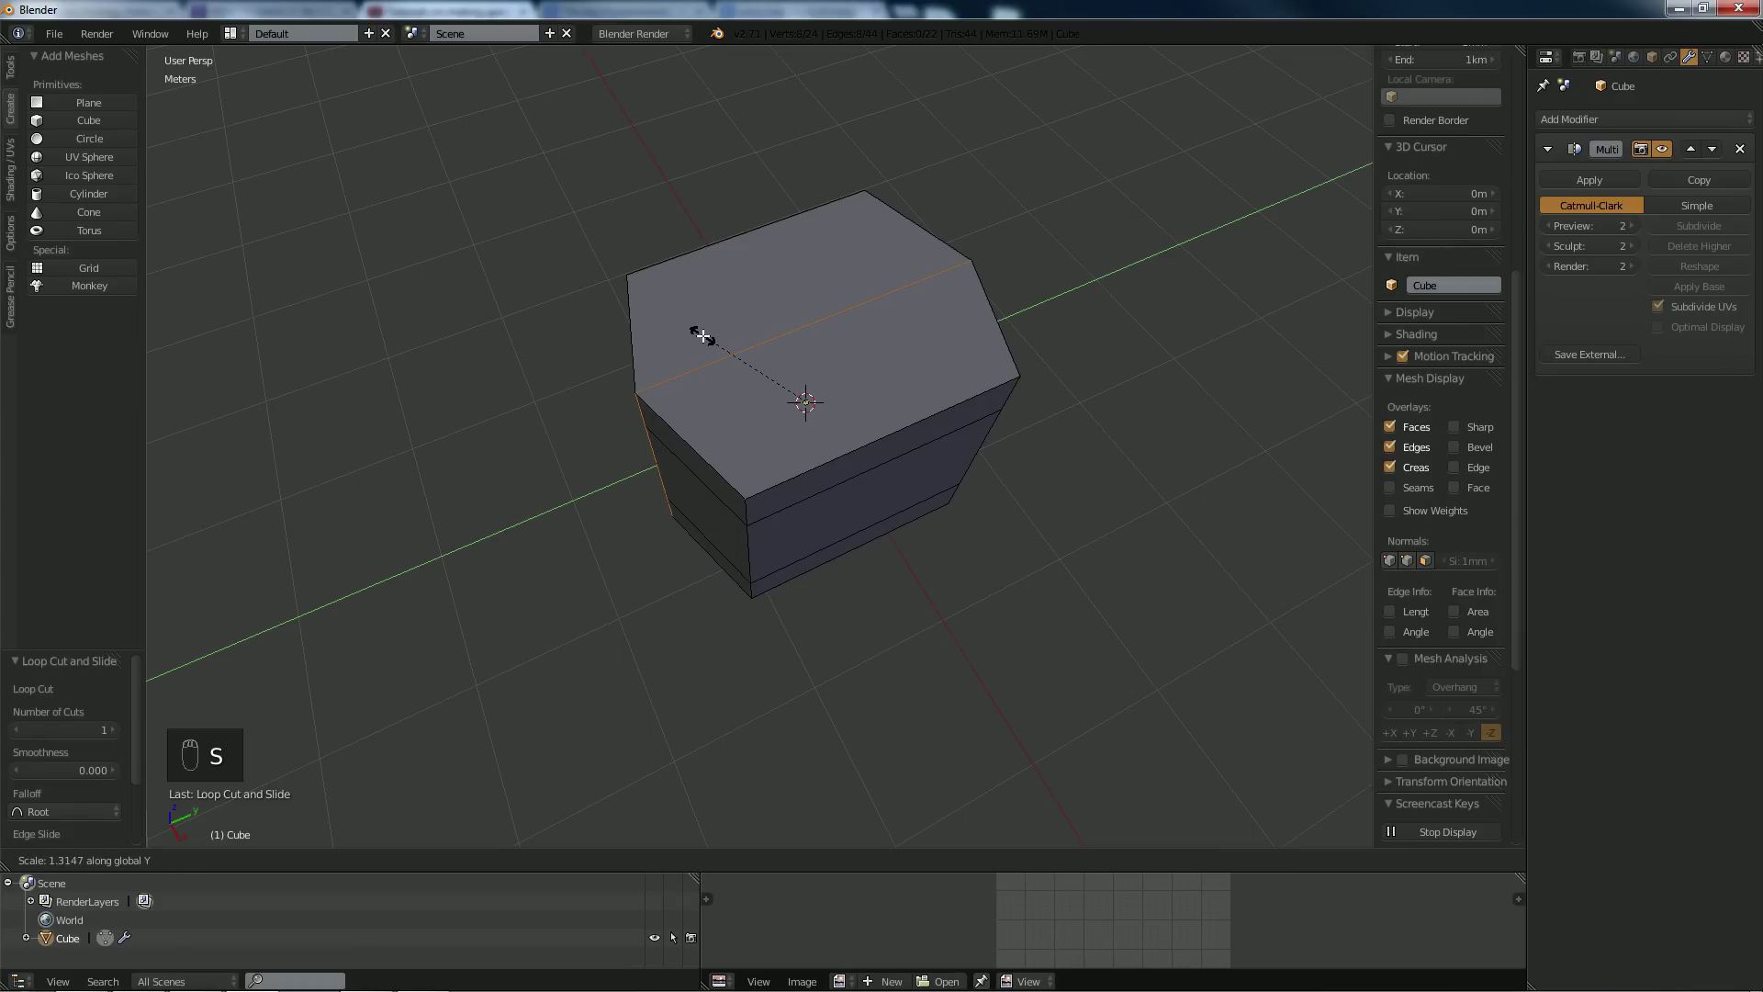
left_click(703, 336)
middle_click_drag(702, 336, 747, 274)
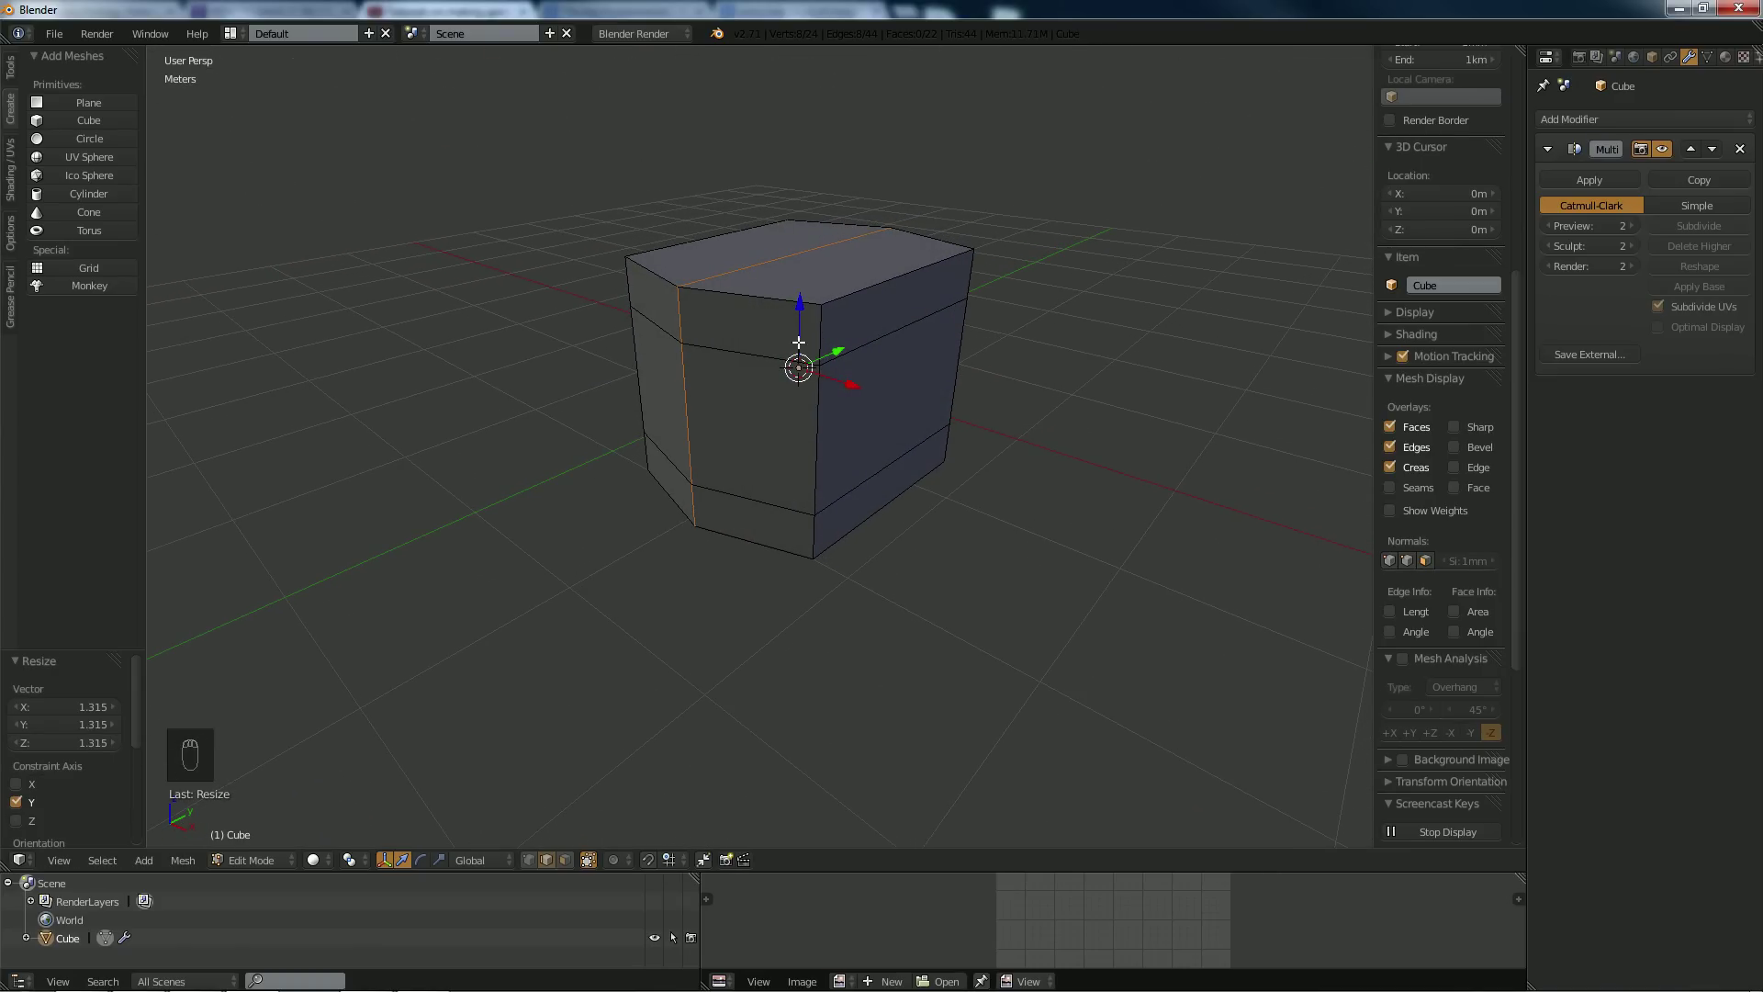
Add another vertical edge loop and widen it along the X axis.
key("a")
middle_click_drag(798, 341, 736, 355)
key("Tab")
key("Tab")
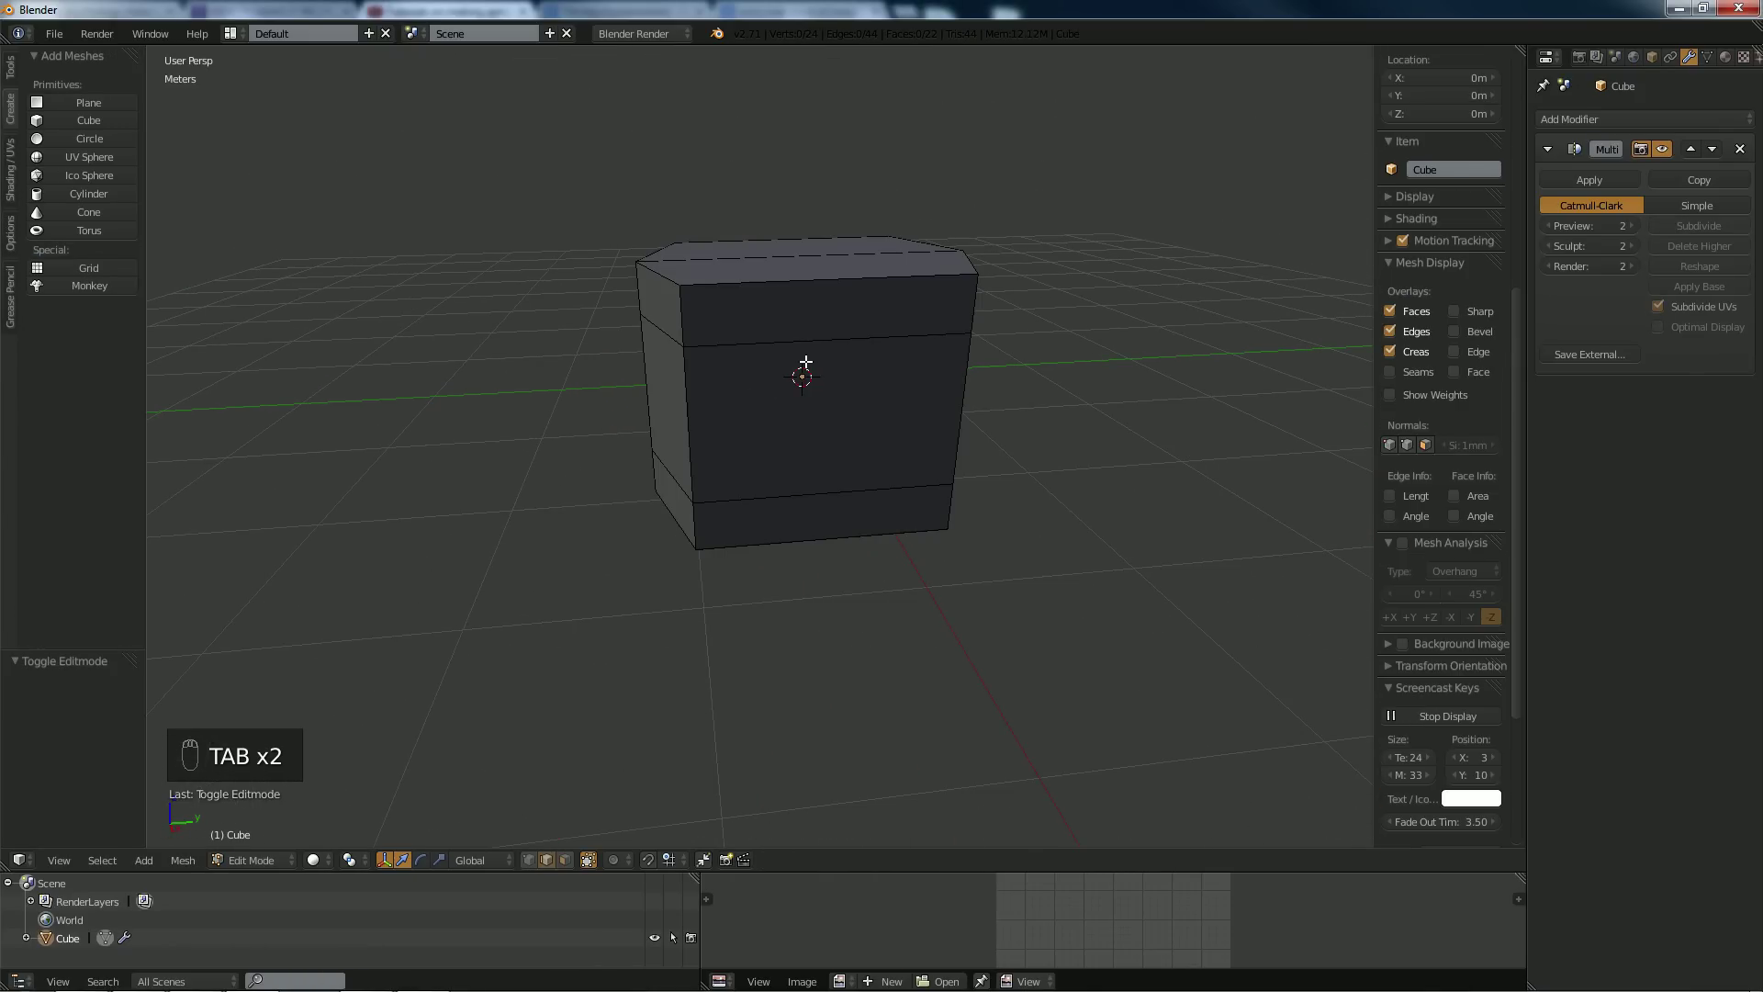
key("ctrl+r")
left_click(825, 282)
right_click(826, 282)
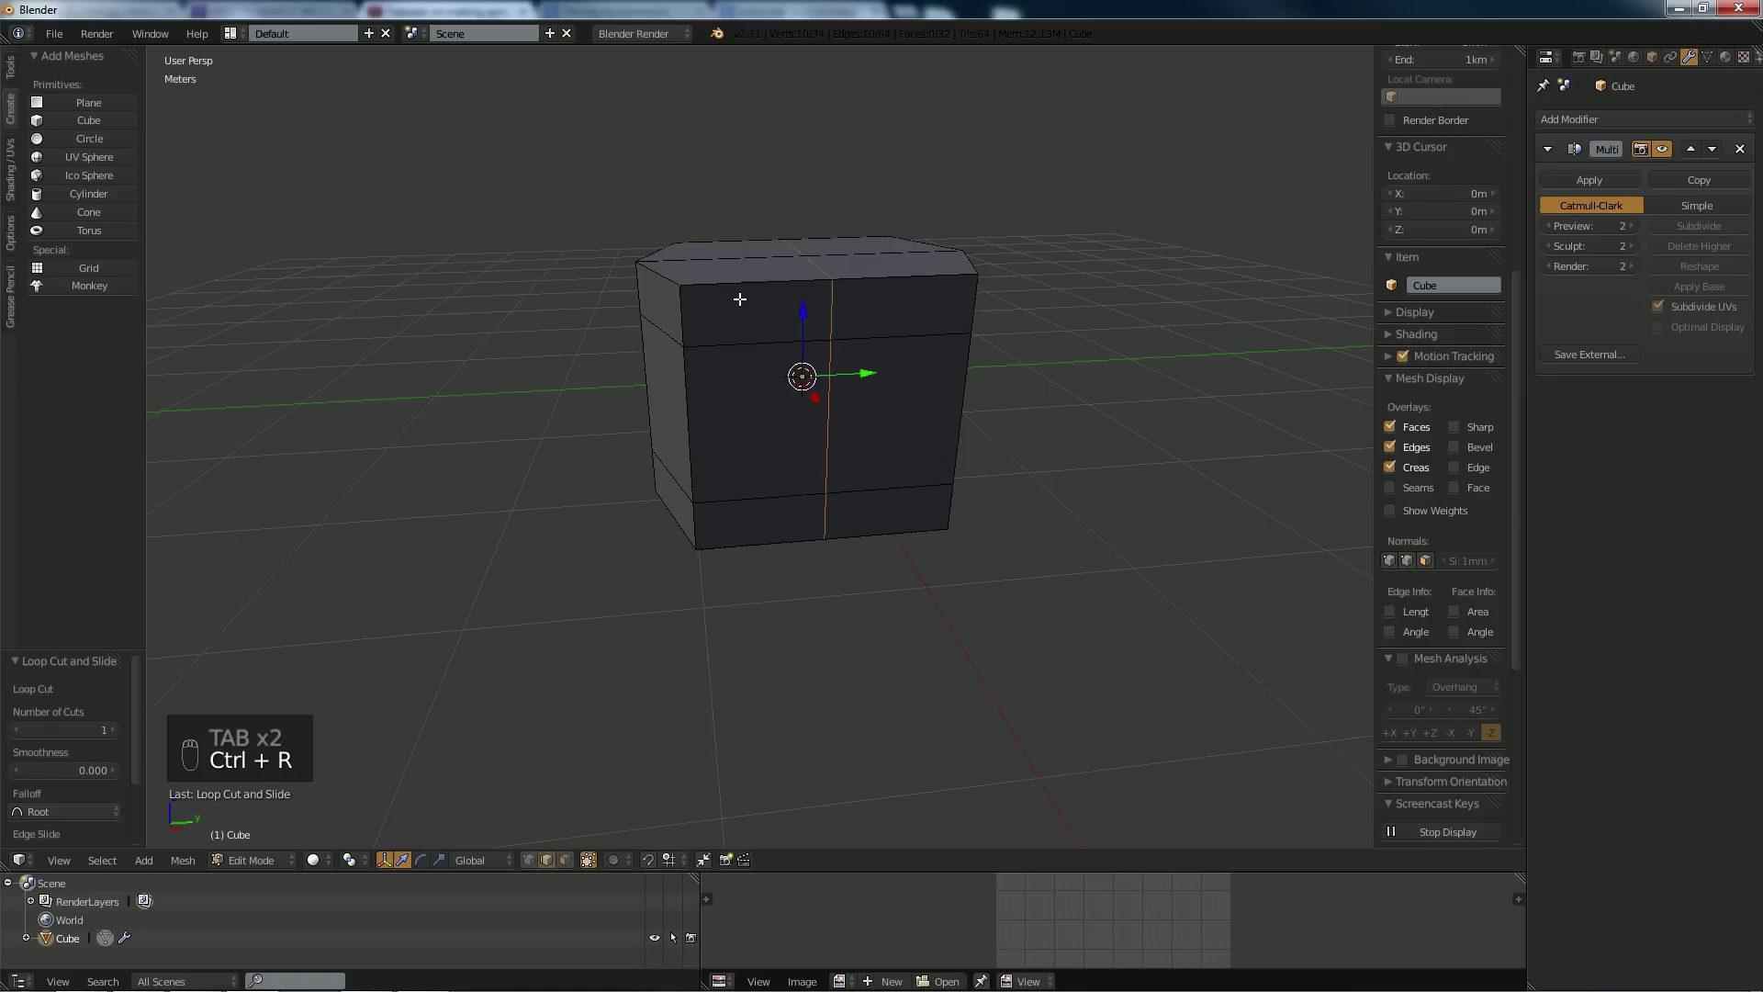
key("s")
key("x")
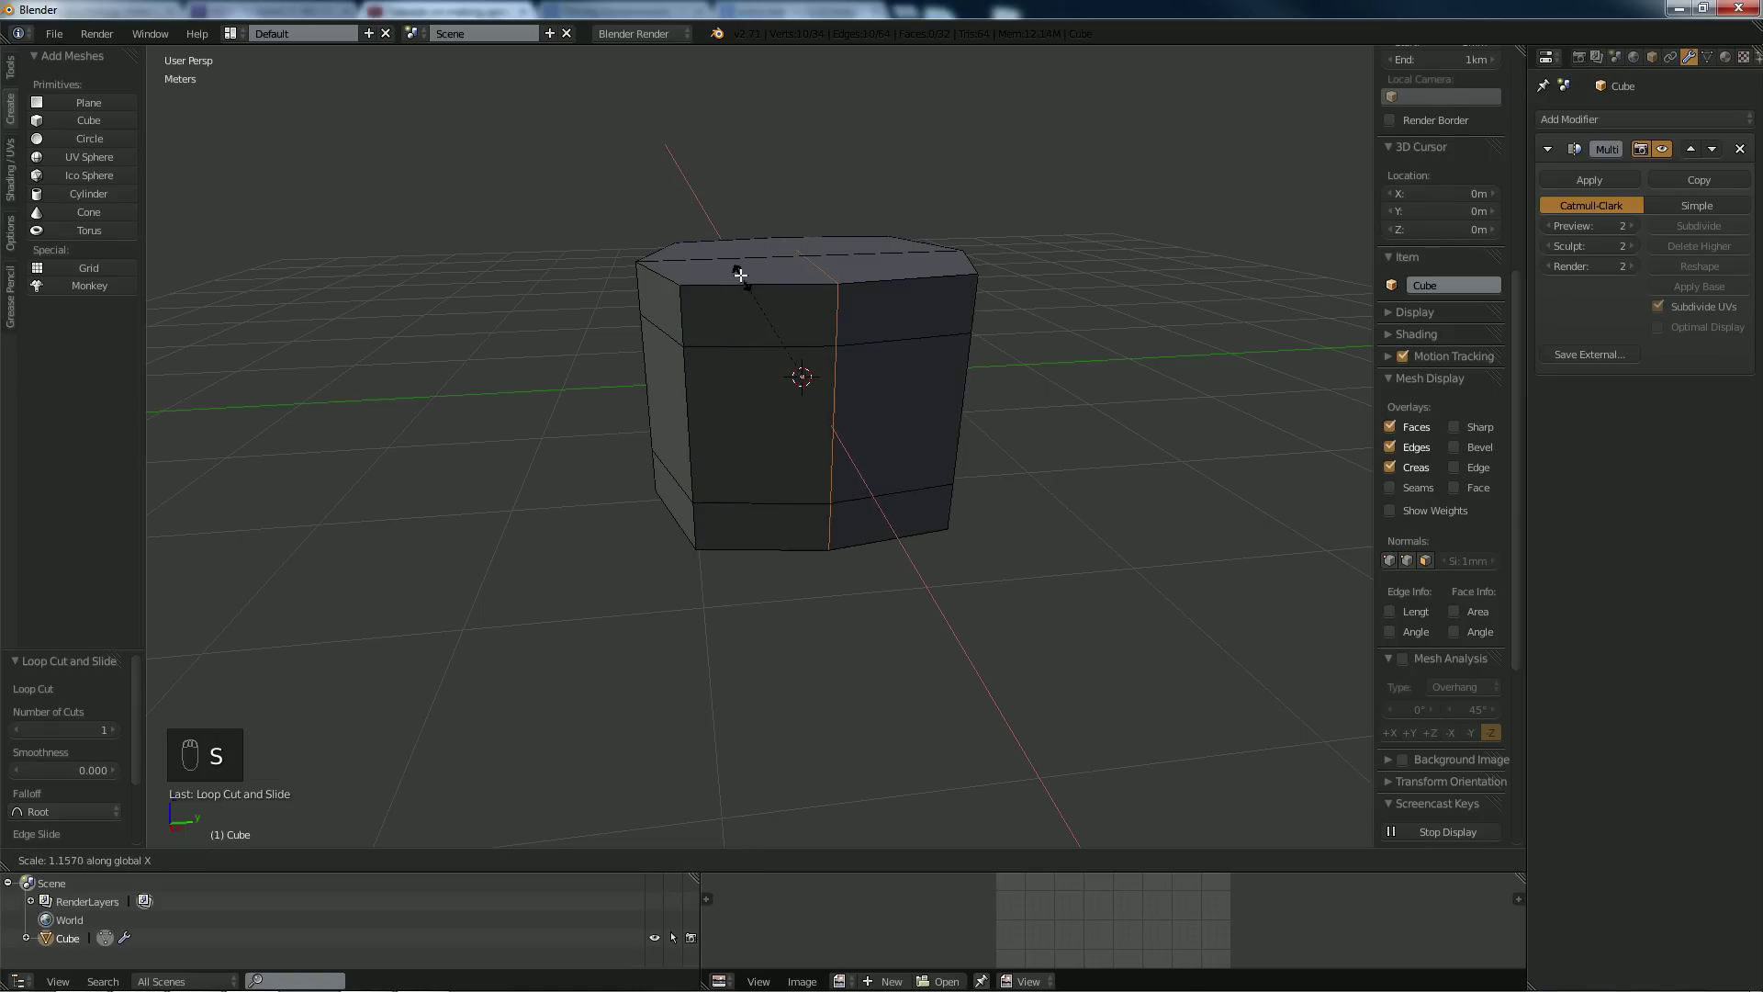
left_click(720, 266)
middle_click_drag(720, 266, 682, 244)
key("Tab")
key("Tab")
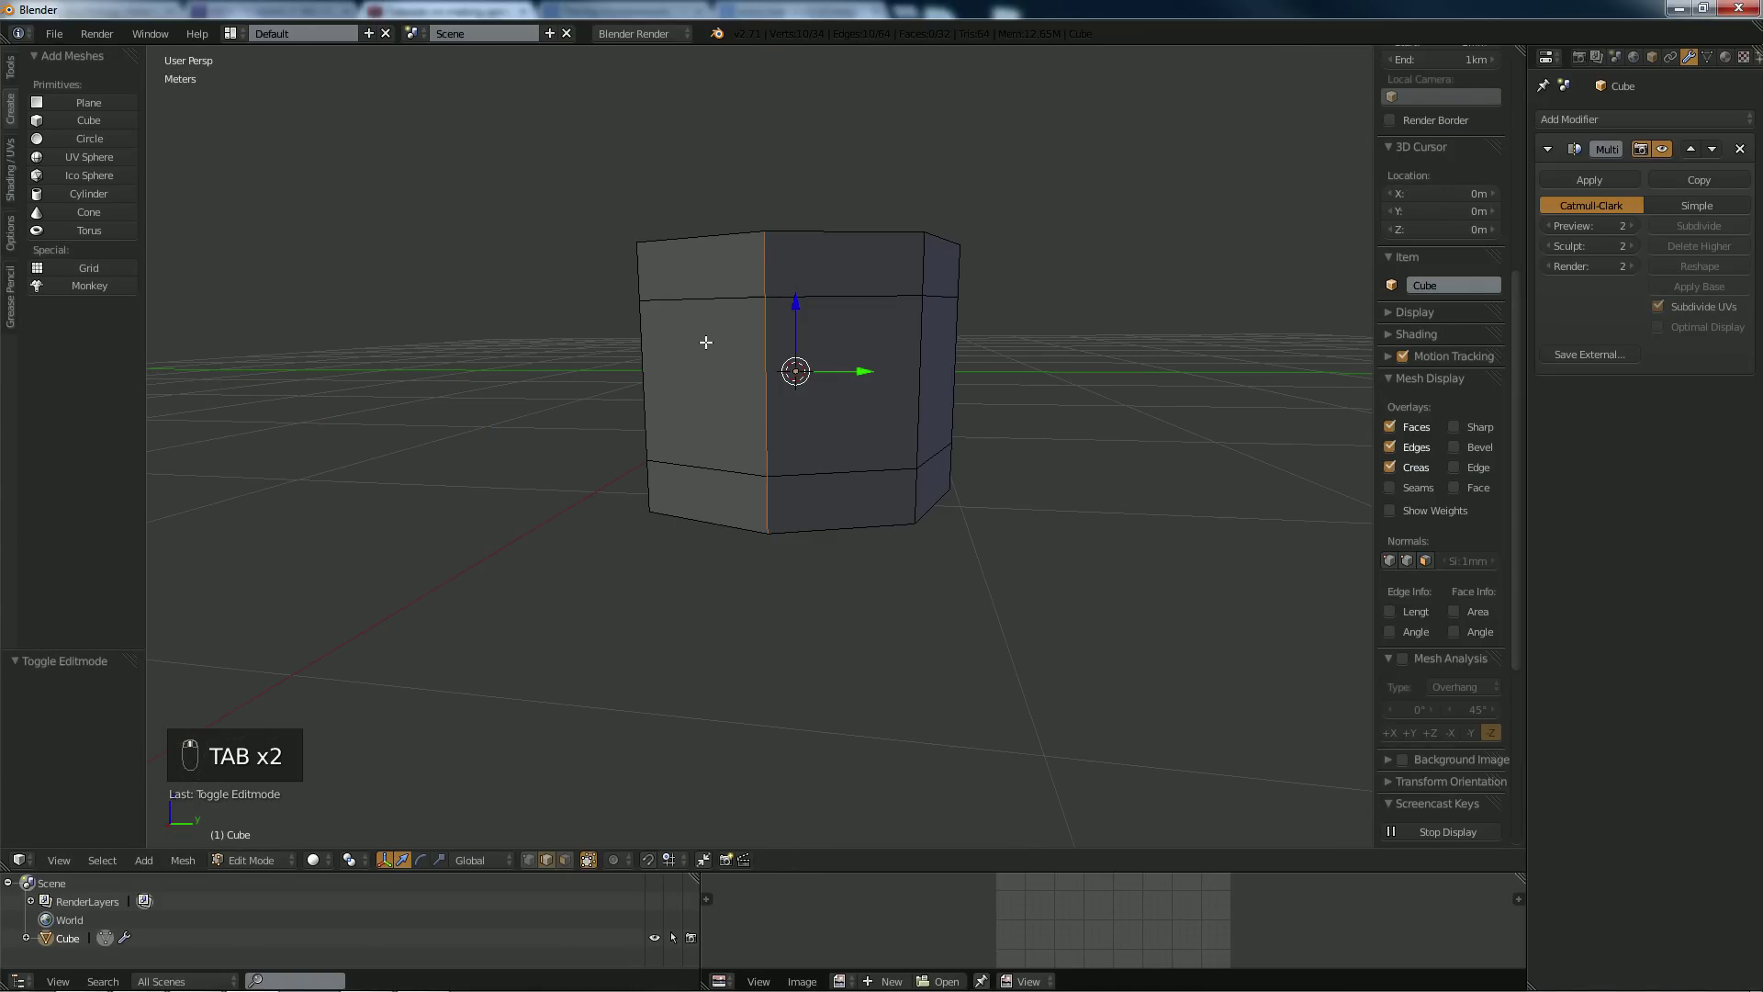
Cut a horizontal edge loop around the middle and scale it outward to 1.261.
key("a")
key("a")
key("a")
key("ctrl+r")
left_click(768, 368)
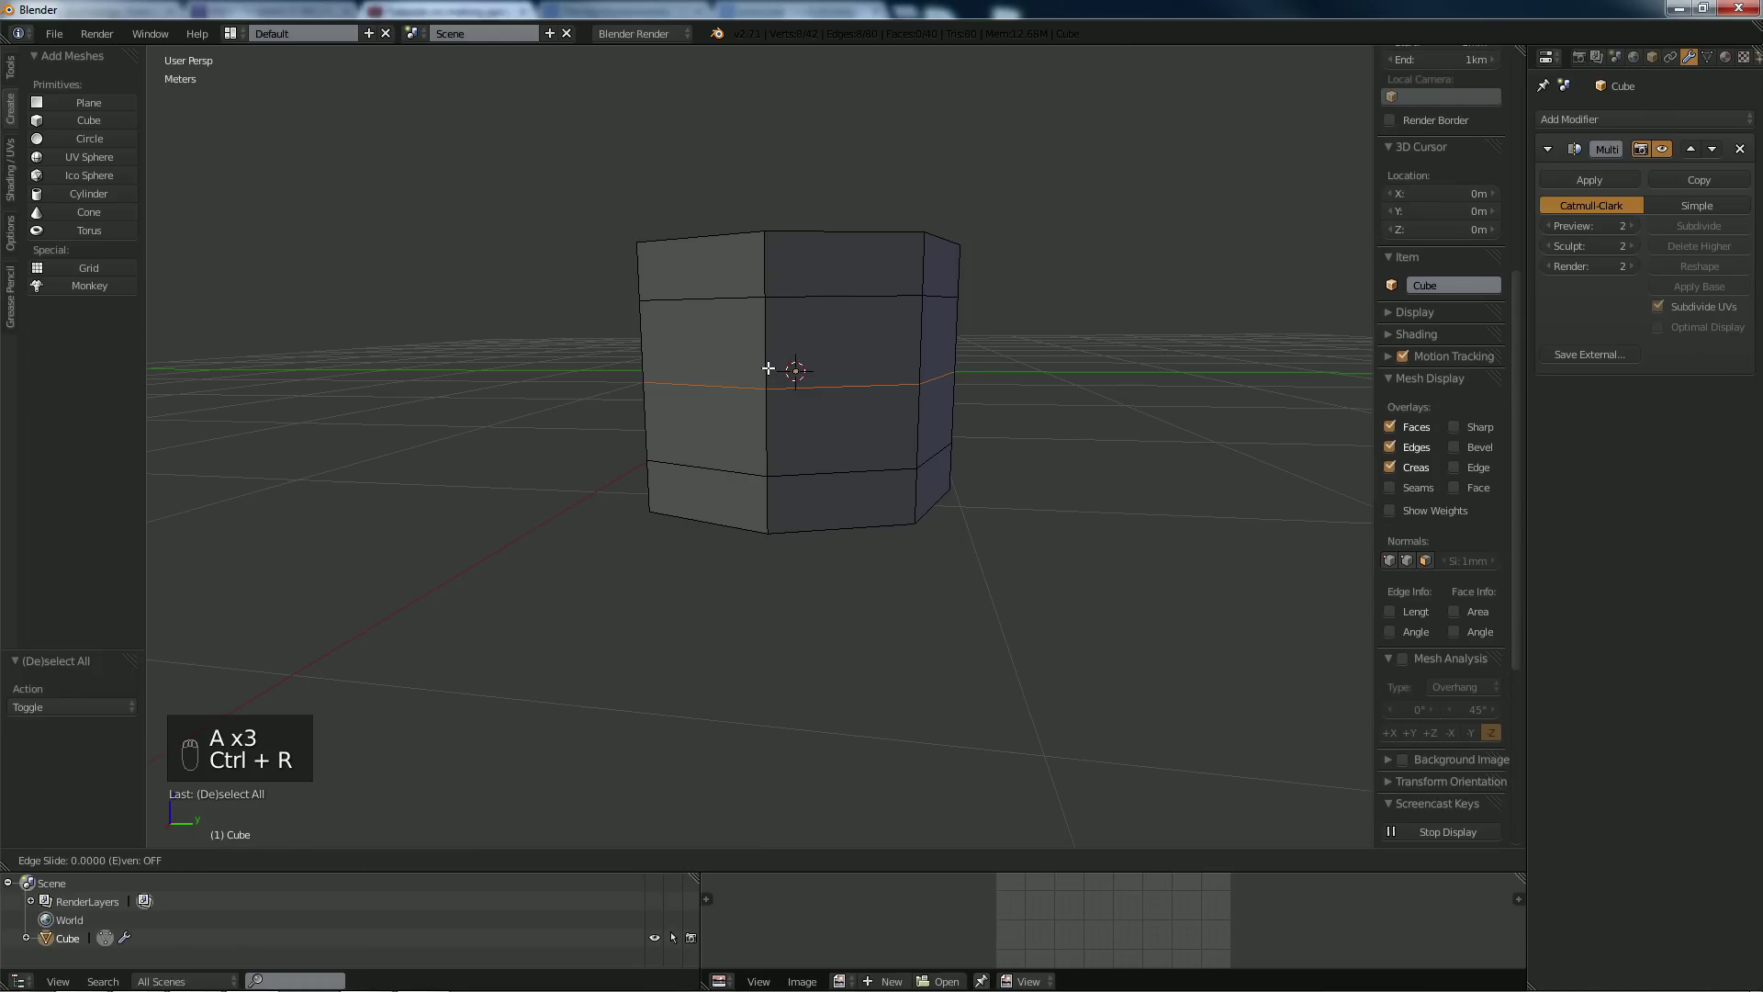
left_click(767, 368)
key("s")
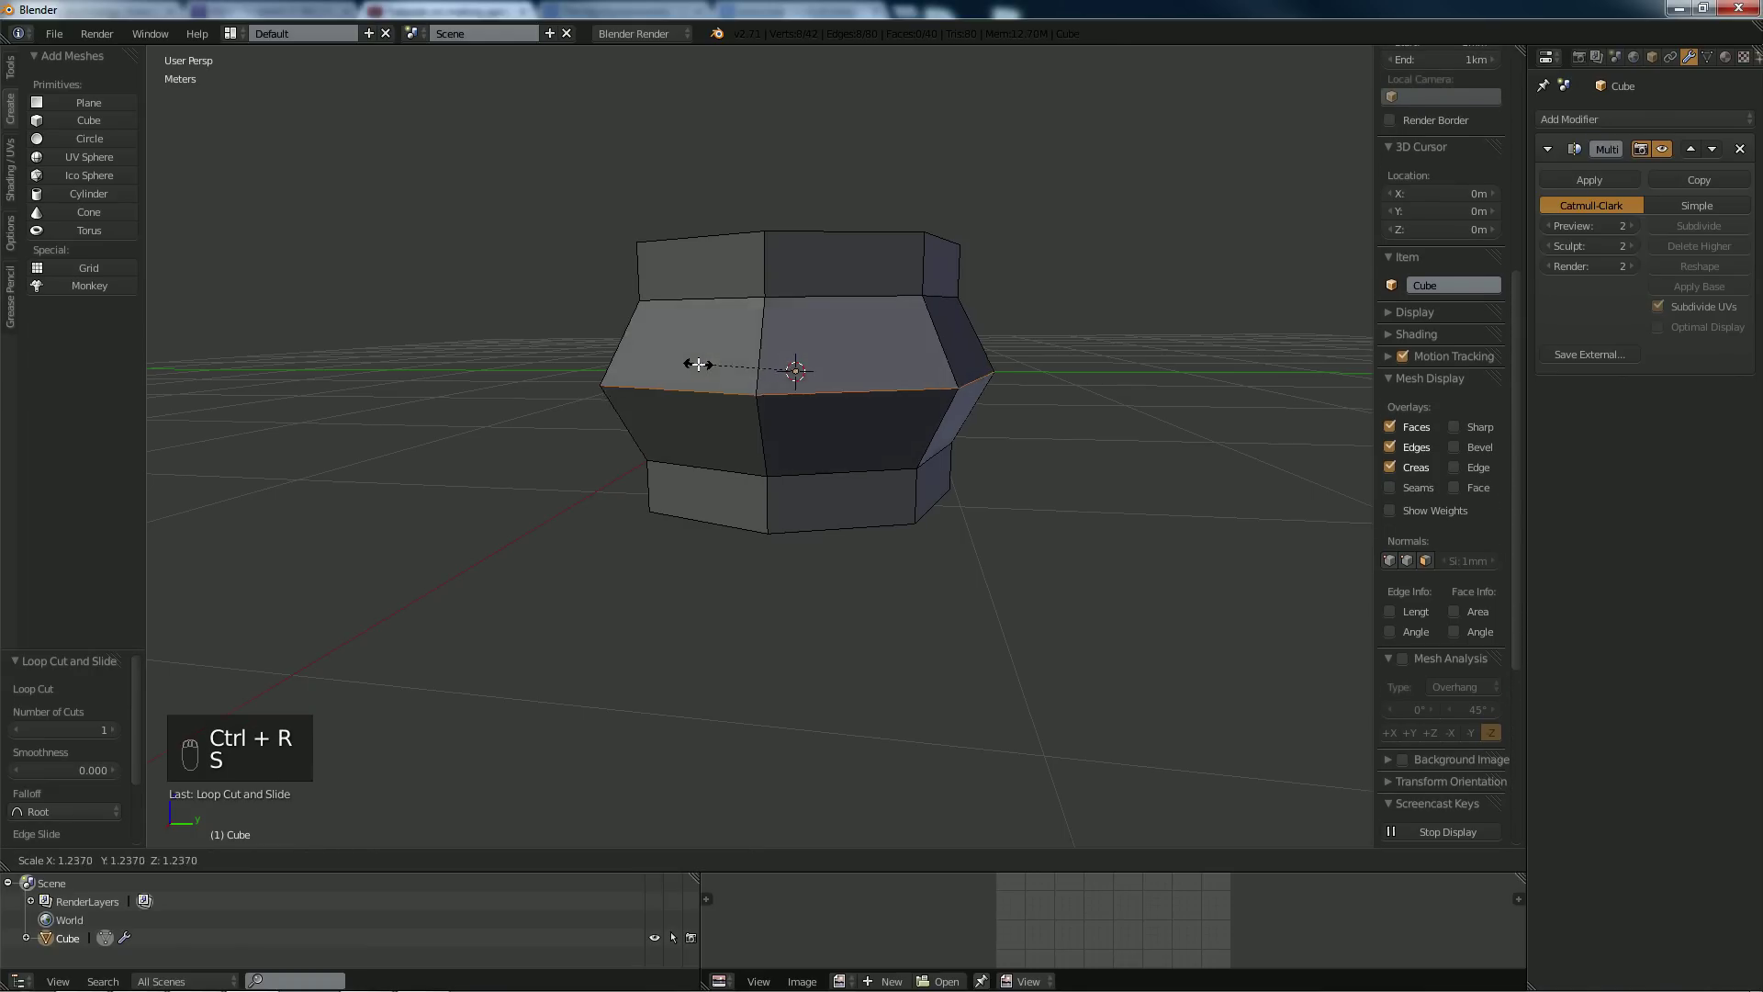
left_click(732, 370)
middle_click_drag(732, 370, 736, 359)
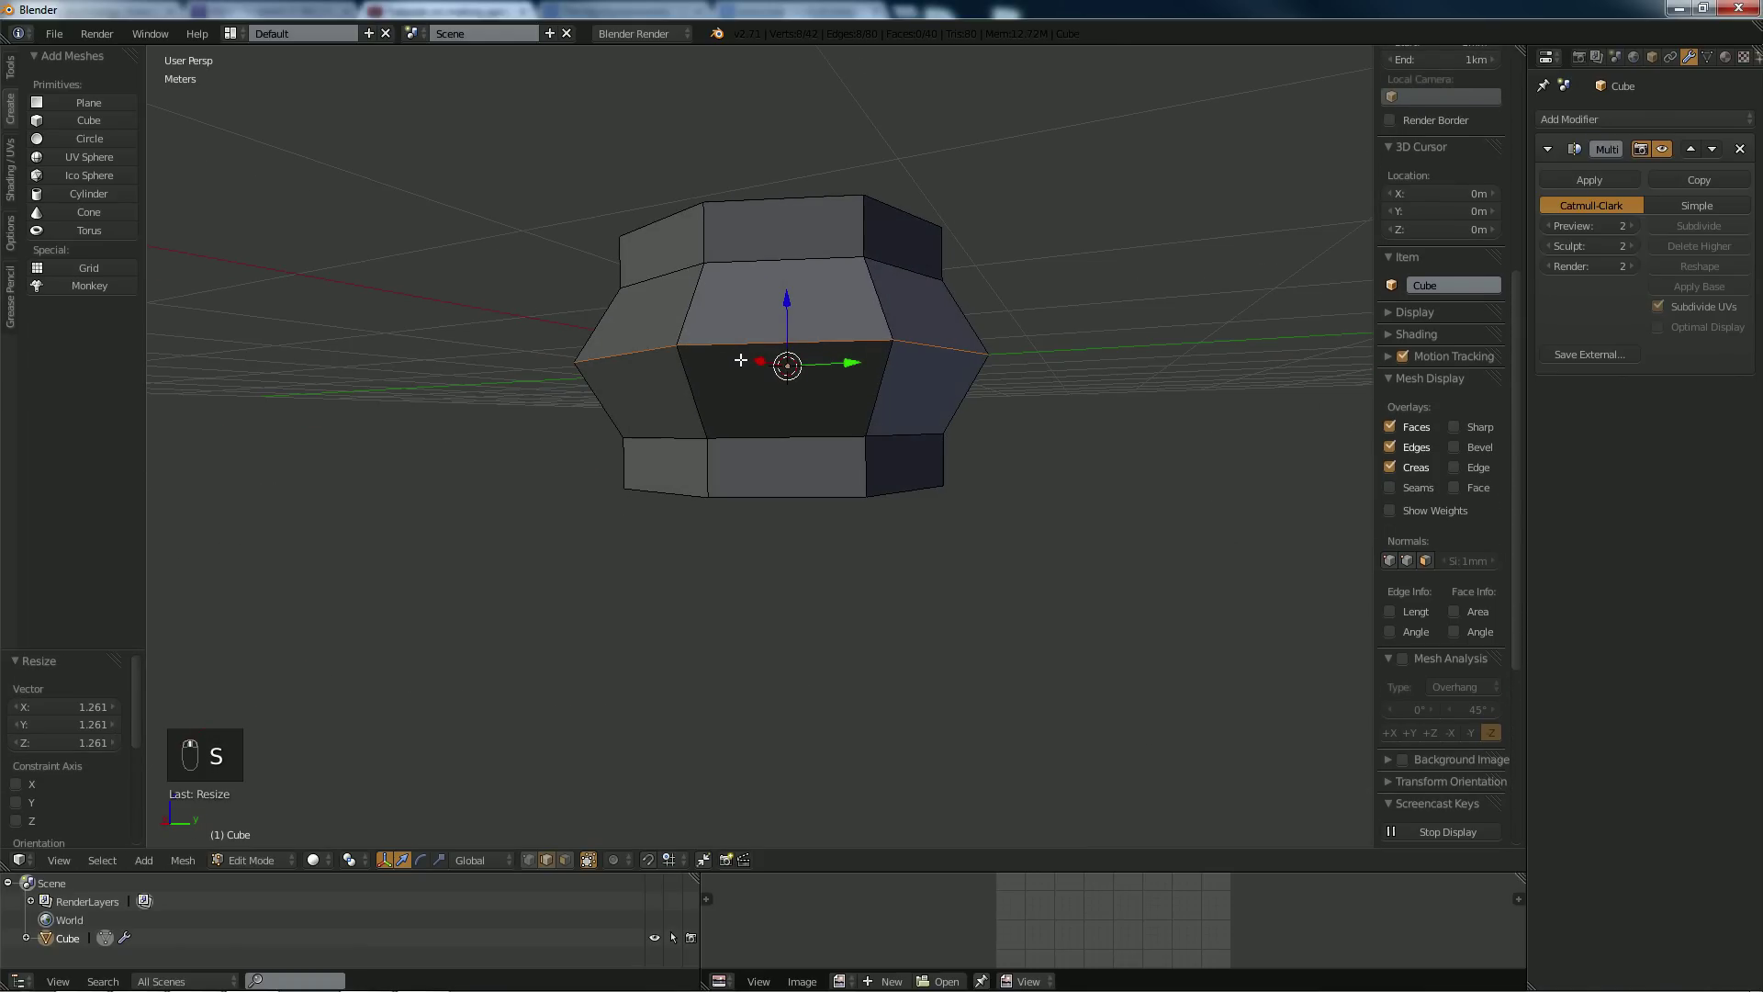
key("KP_1")
In front orthographic wireframe, box-select the upper and lower middle edge rows and scale them to 1.089.
key("KP_5")
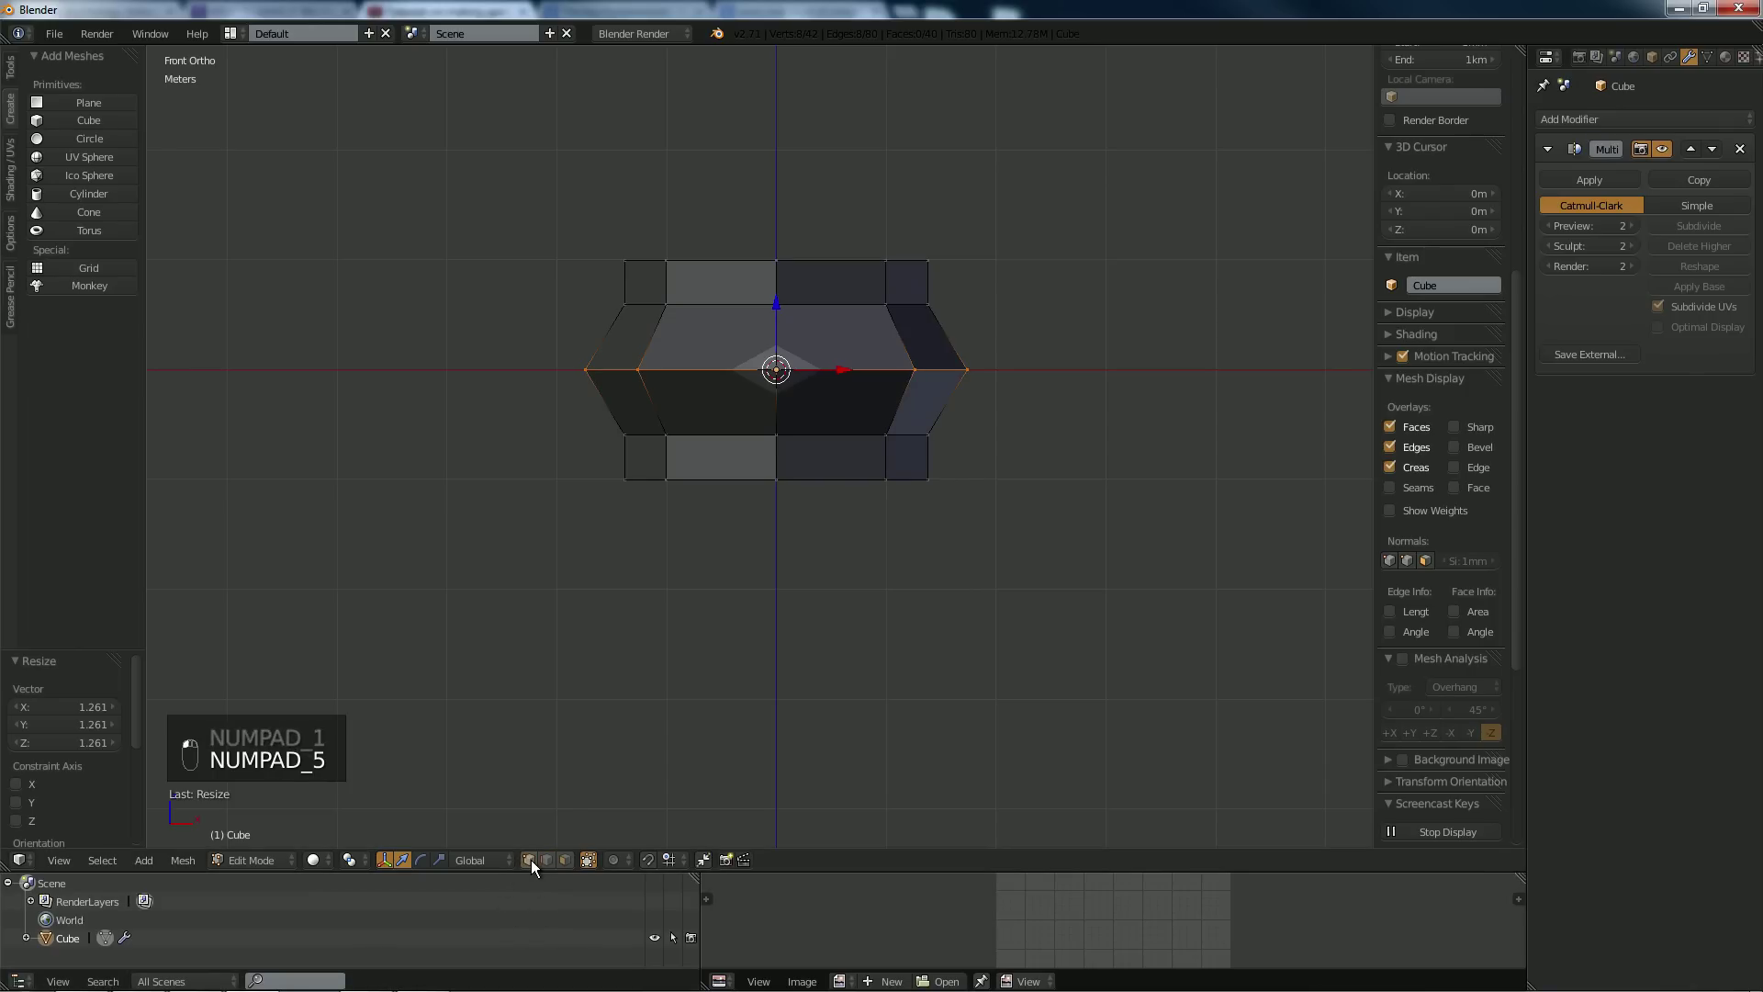
key("z")
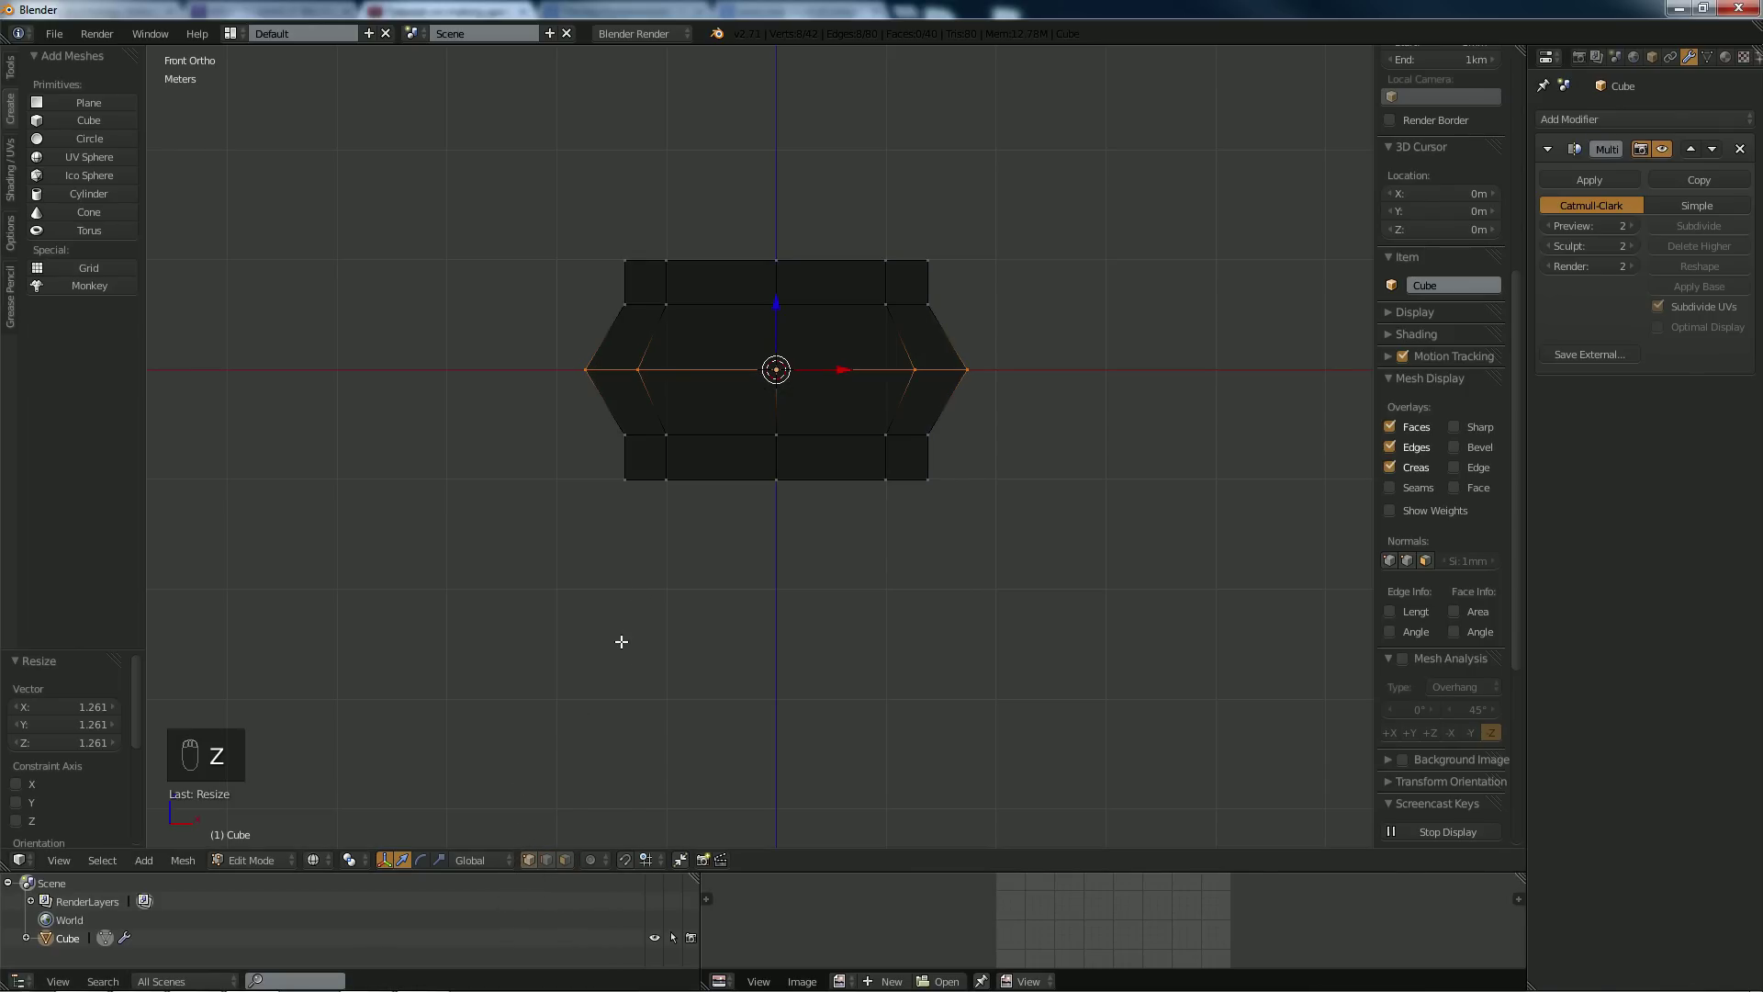
key("a")
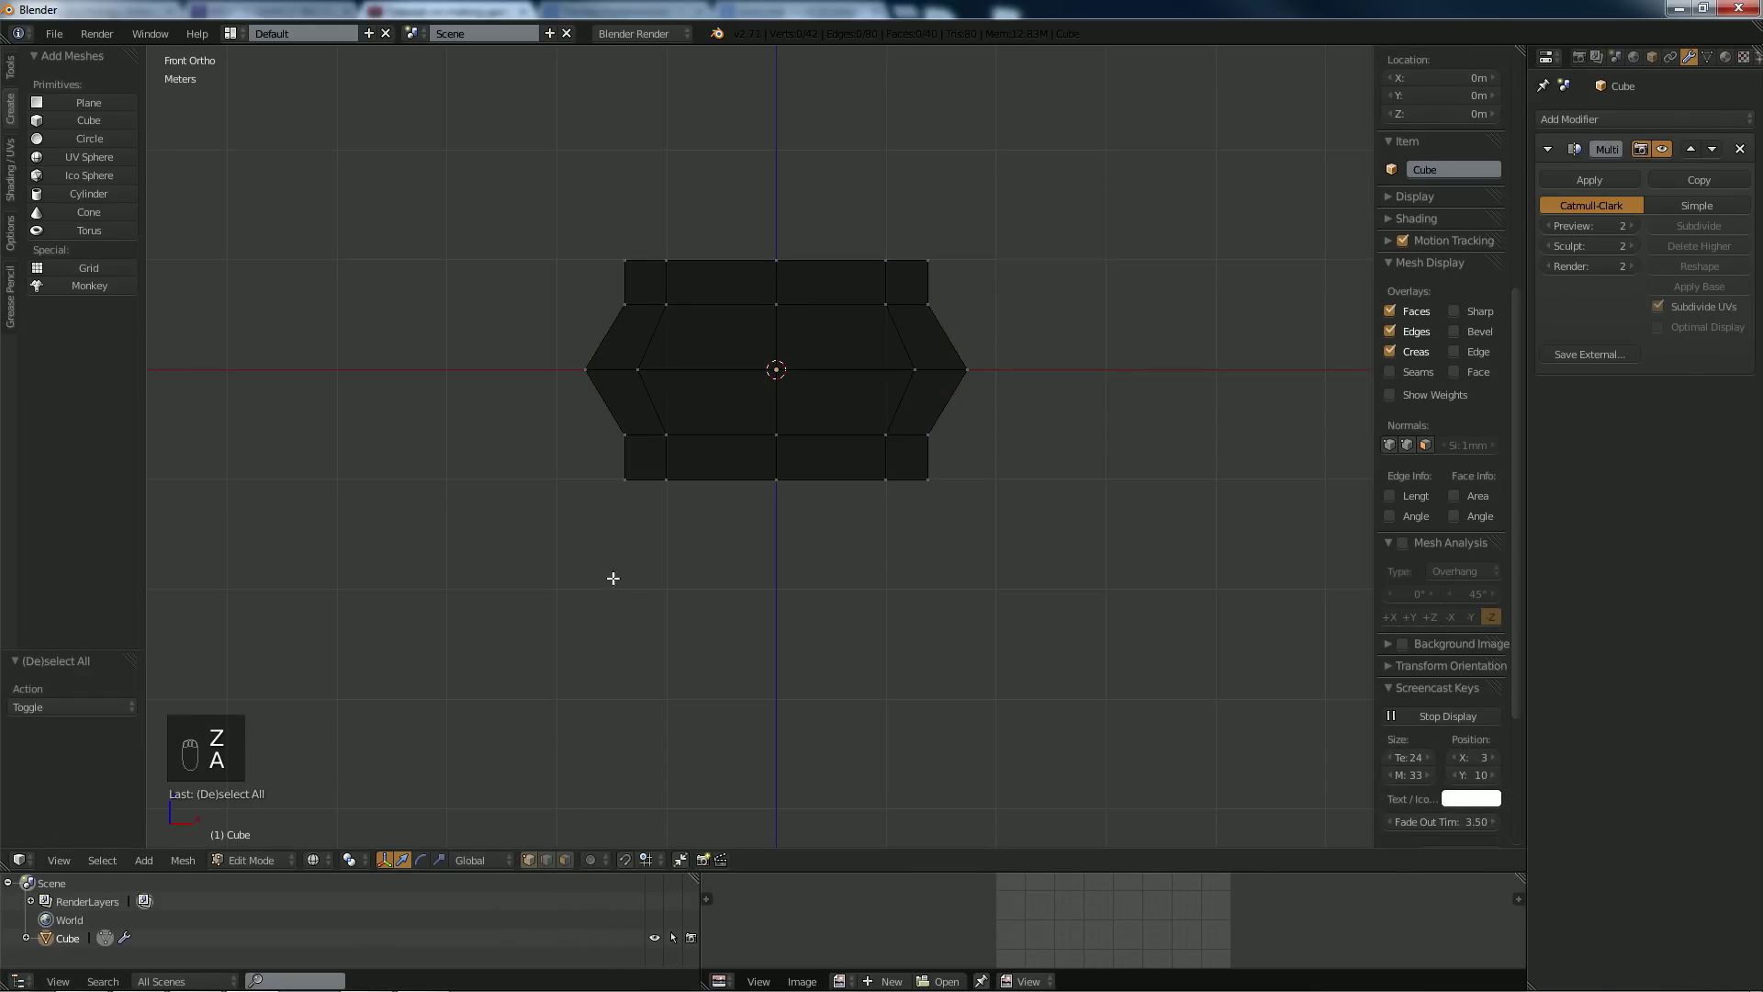
key("b")
left_click_drag(564, 425, 940, 438)
key("b")
left_click_drag(591, 285, 940, 319)
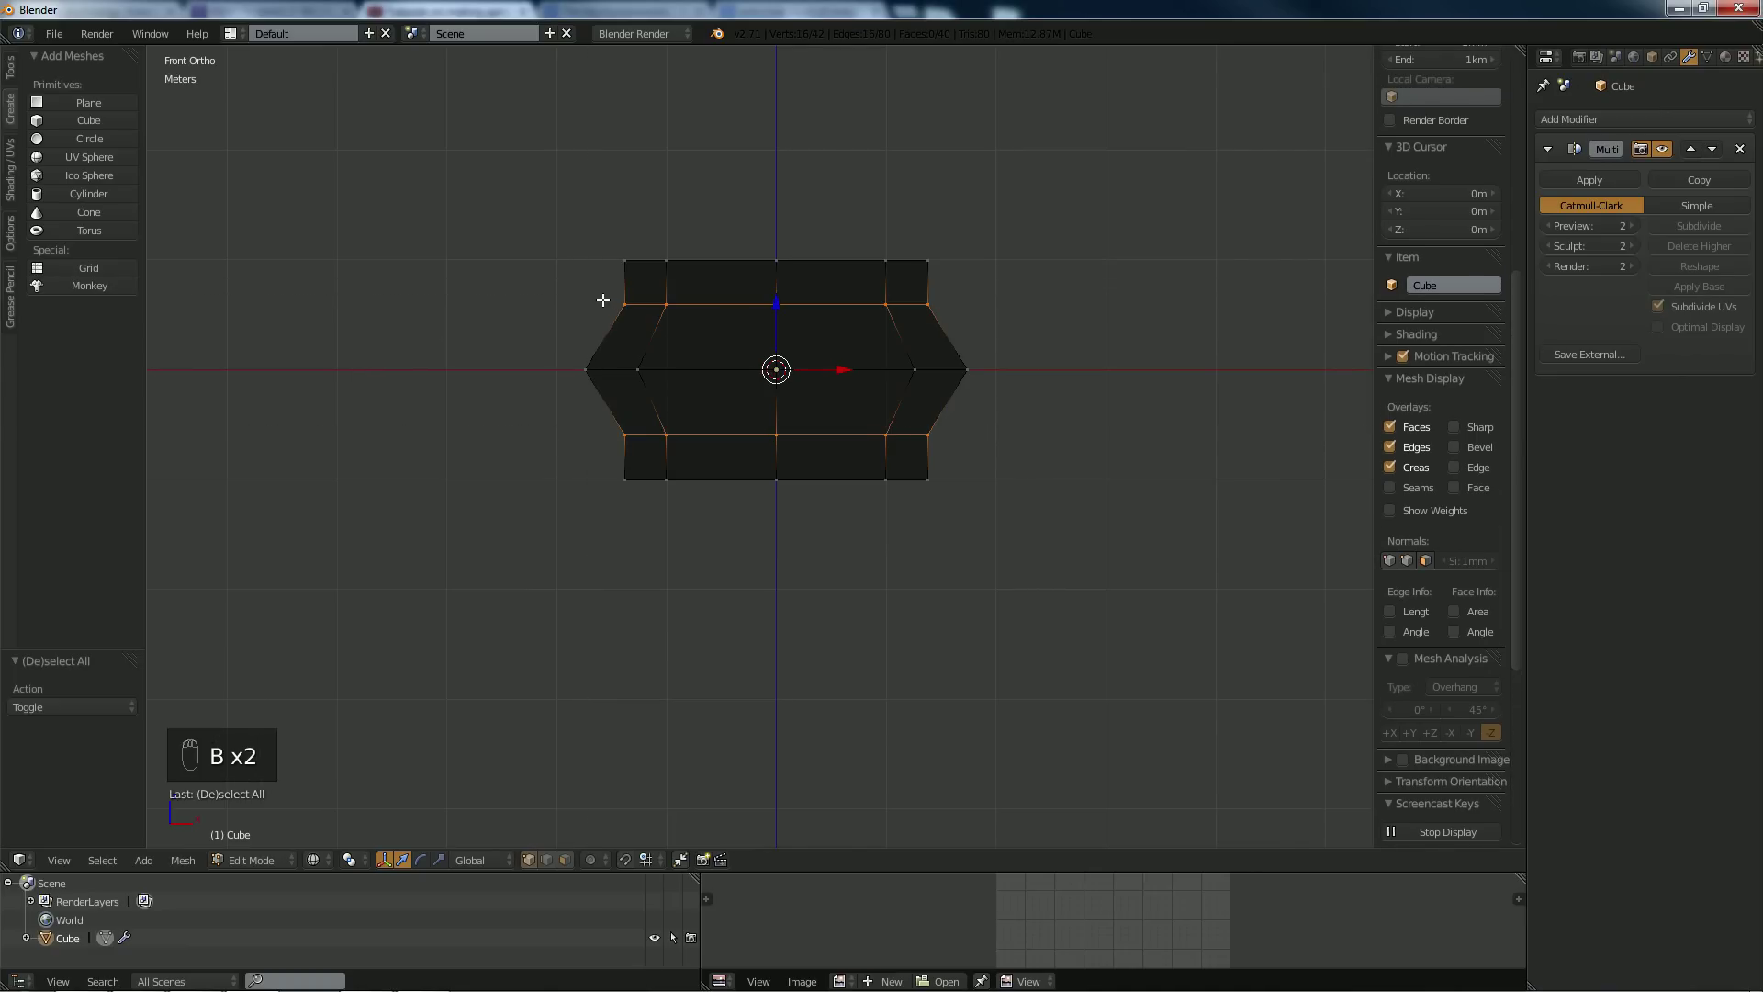
key("b")
left_click_drag(512, 291, 700, 345)
key("s")
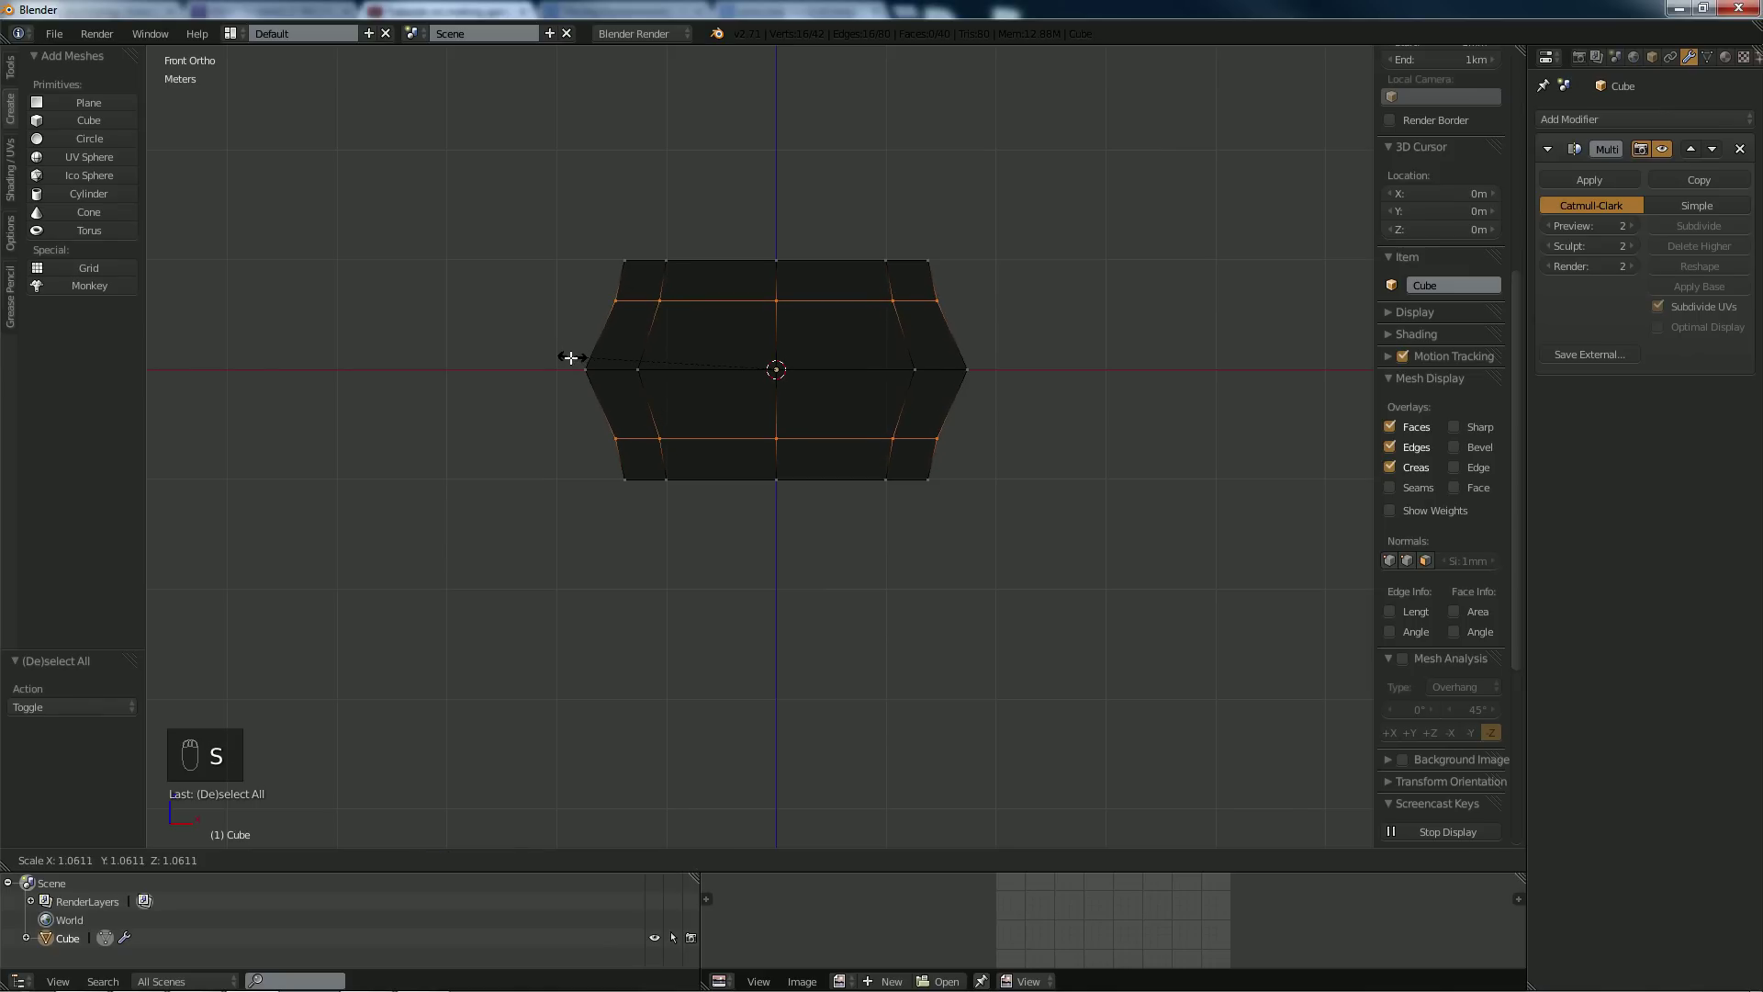
left_click(568, 358)
Return to perspective view, clear the selection, and check the smoothed barrel in Object Mode.
middle_click_drag(670, 309, 654, 342)
key("KP_5")
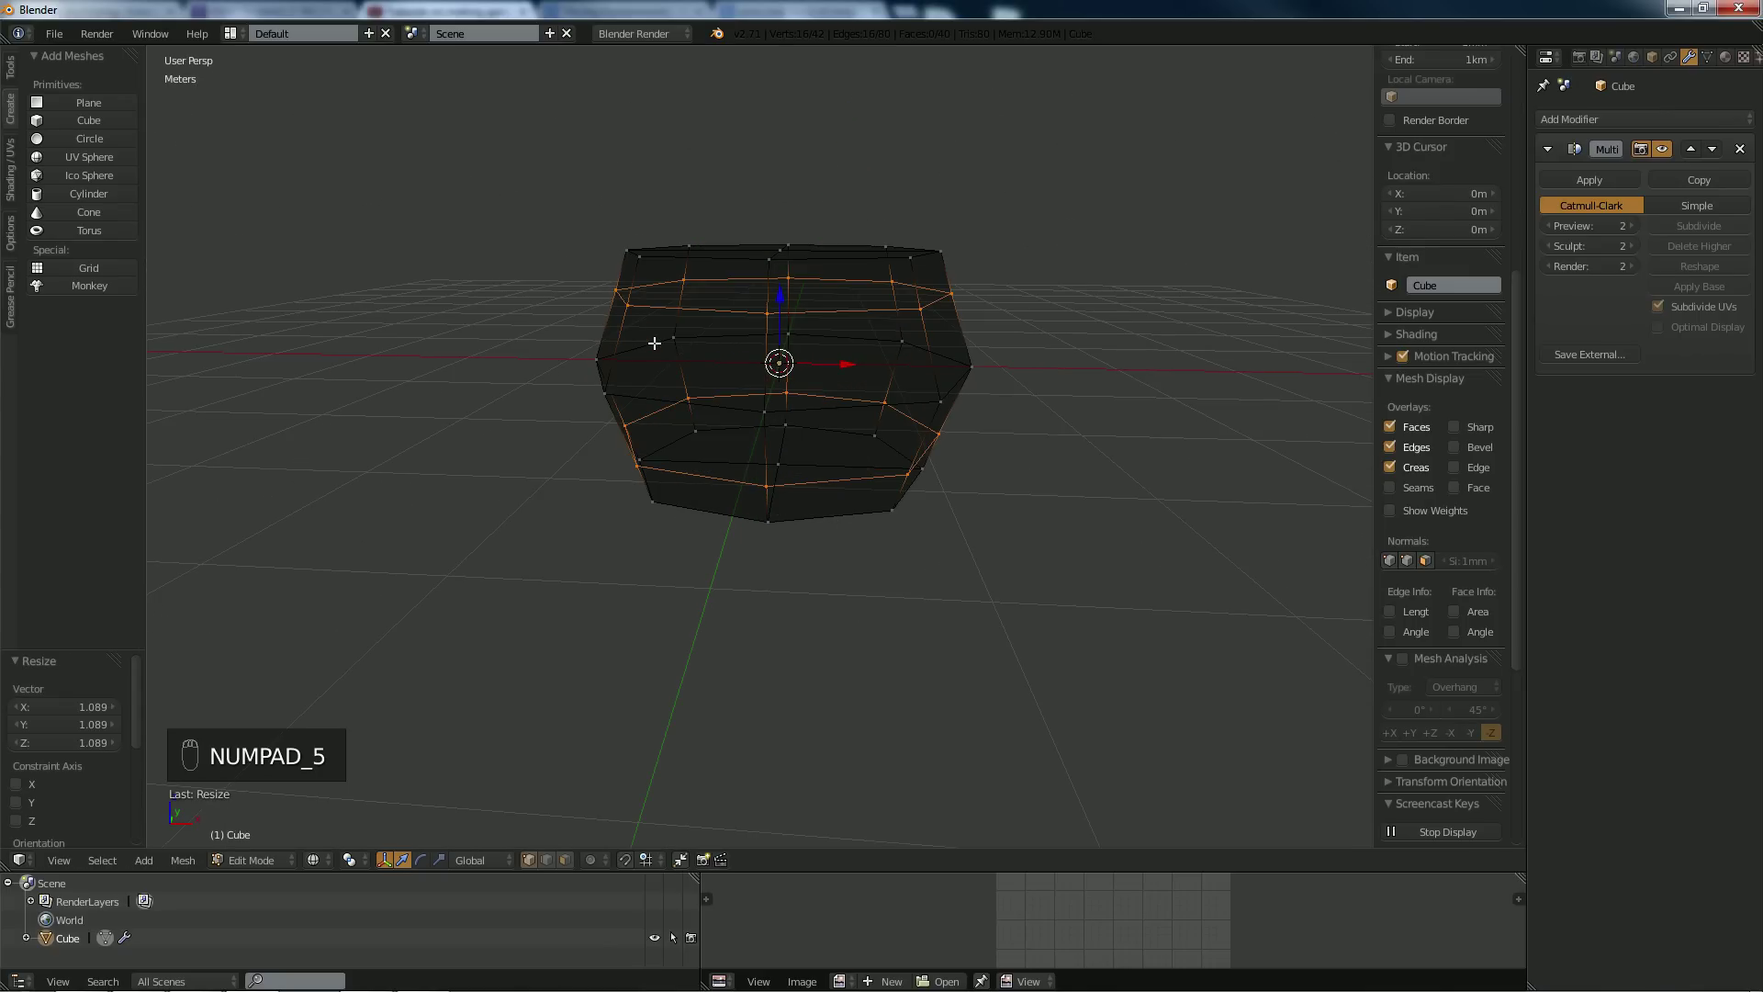
key("a")
key("a")
mouse_move(787, 217)
middle_mouse_down()
mouse_move(716, 283)
mouse_move(790, 208)
mouse_move(759, 216)
middle_mouse_up()
key("Tab")
key("Tab")
key("Tab")
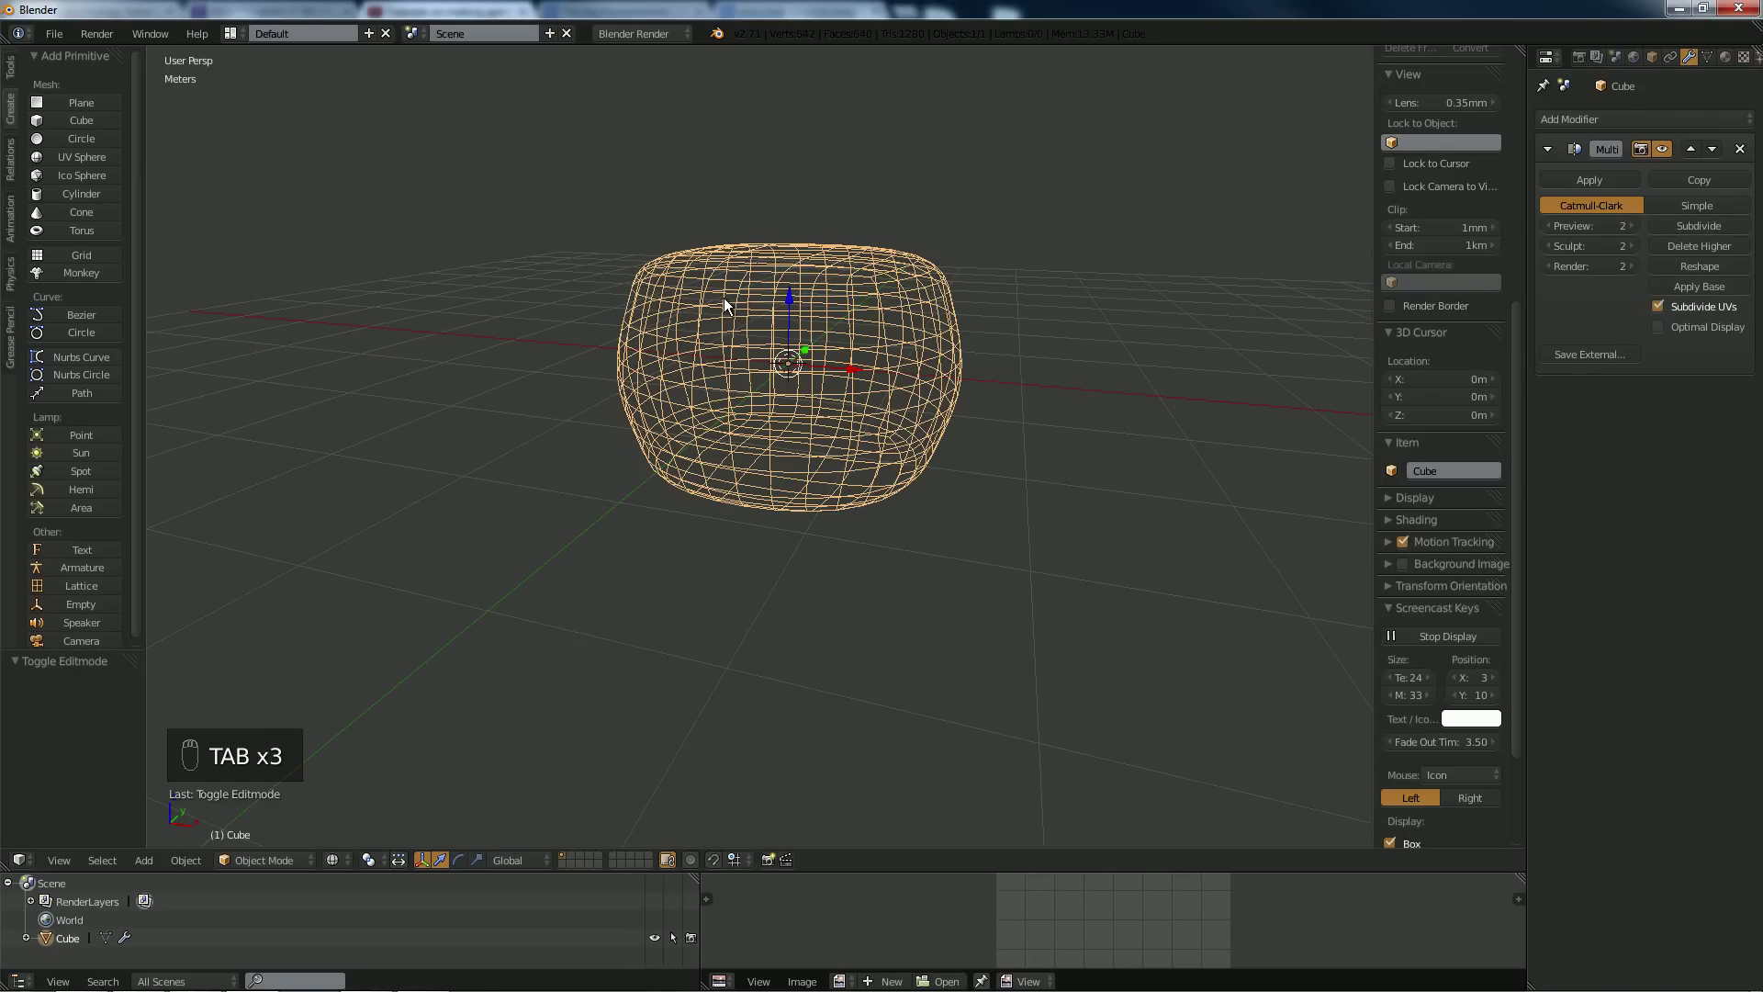
key("Tab")
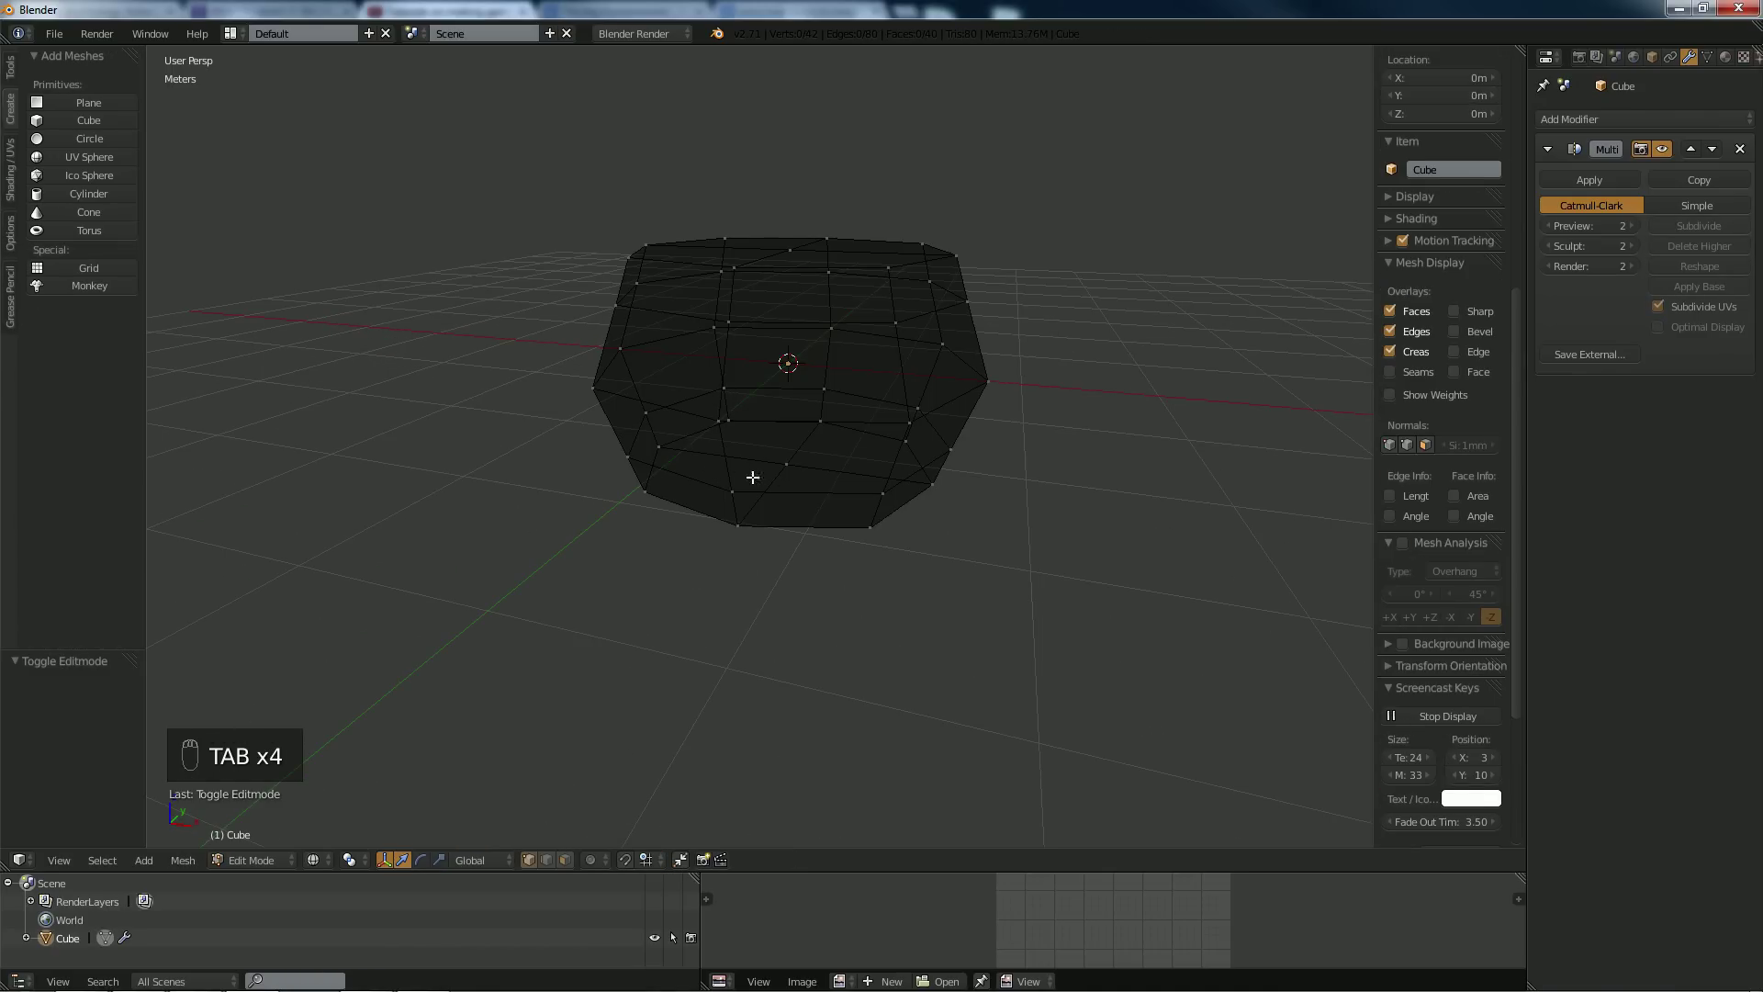
In solid view, select the bottom face ring, lower it 75 cm along Z, and taper it inward.
key("z")
middle_click_drag(780, 488, 748, 347)
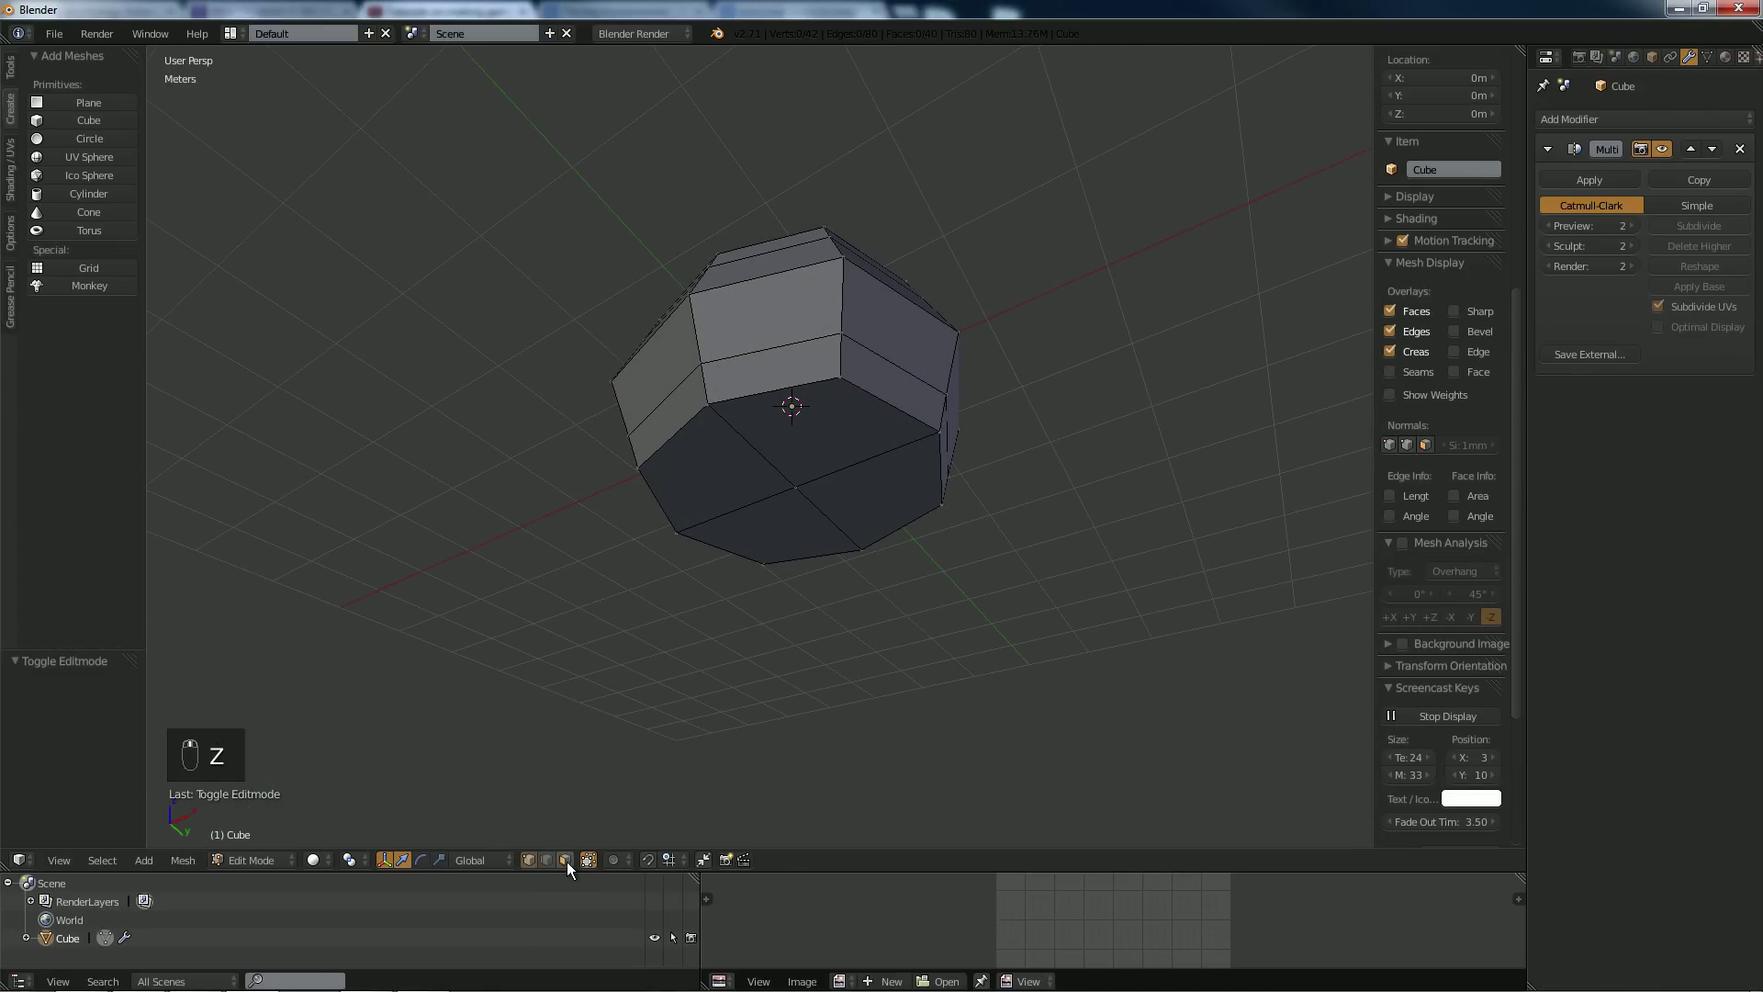
right_click(826, 484)
right_click(821, 494, "ctrl")
right_click(739, 487, "ctrl")
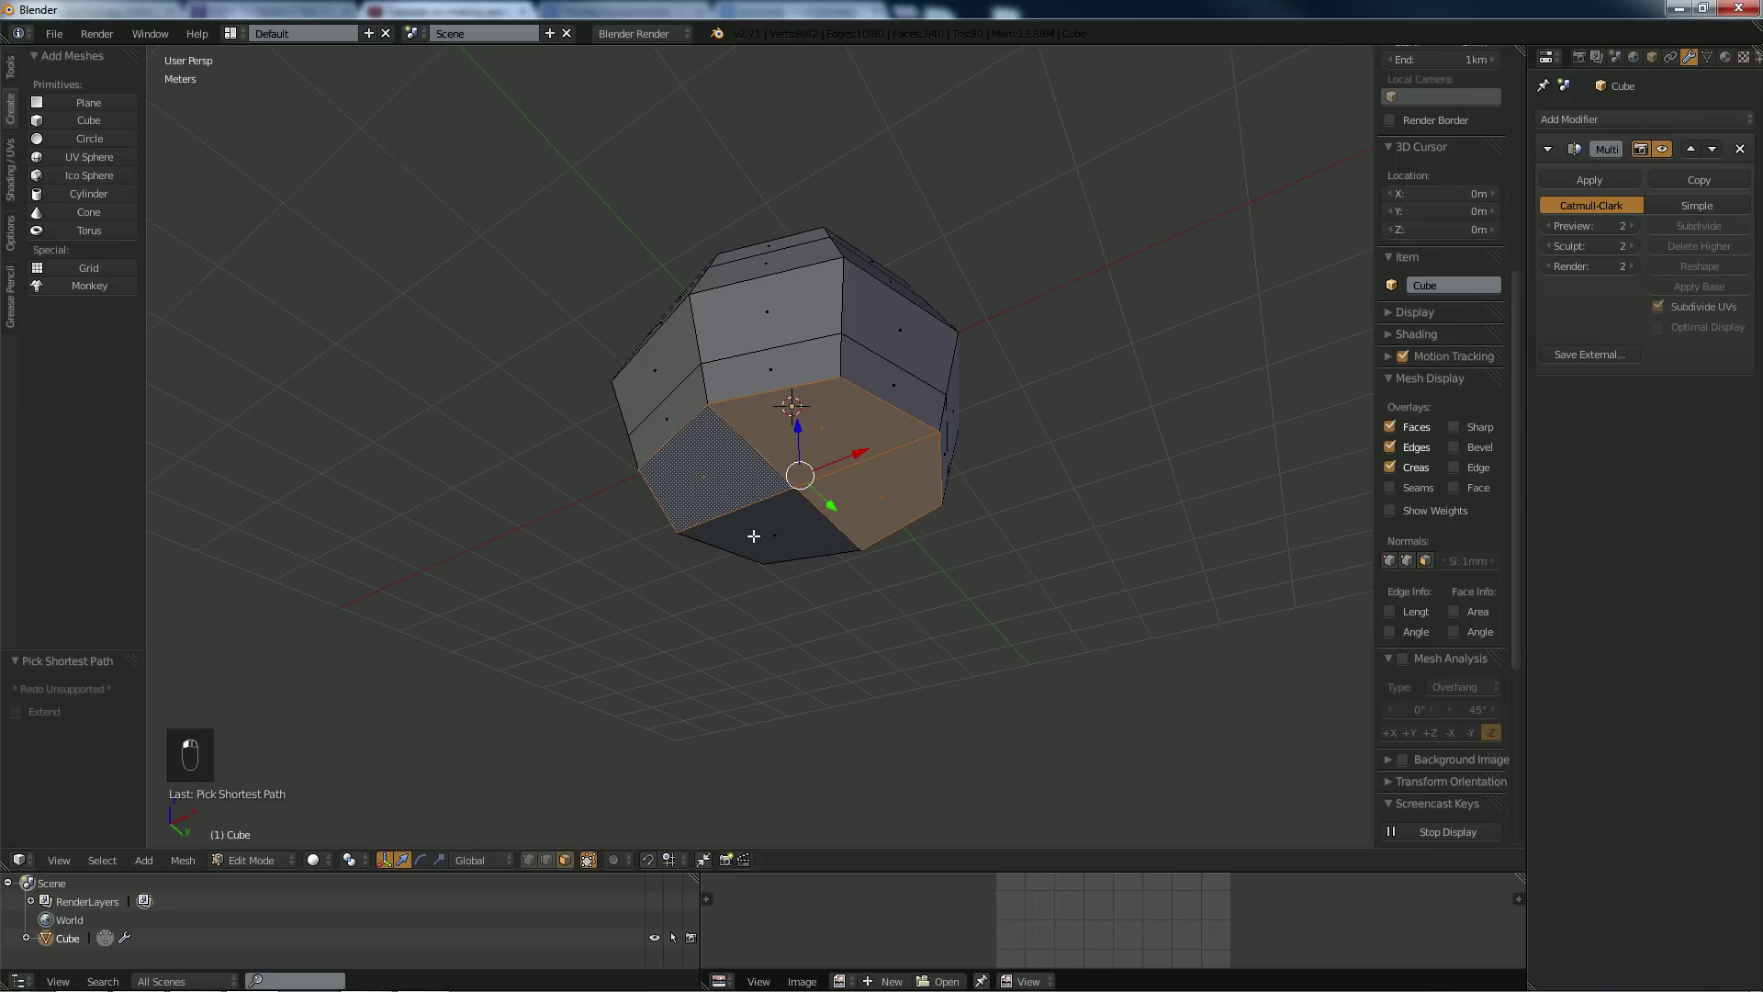
right_click(761, 526, "ctrl")
key("g")
key("z")
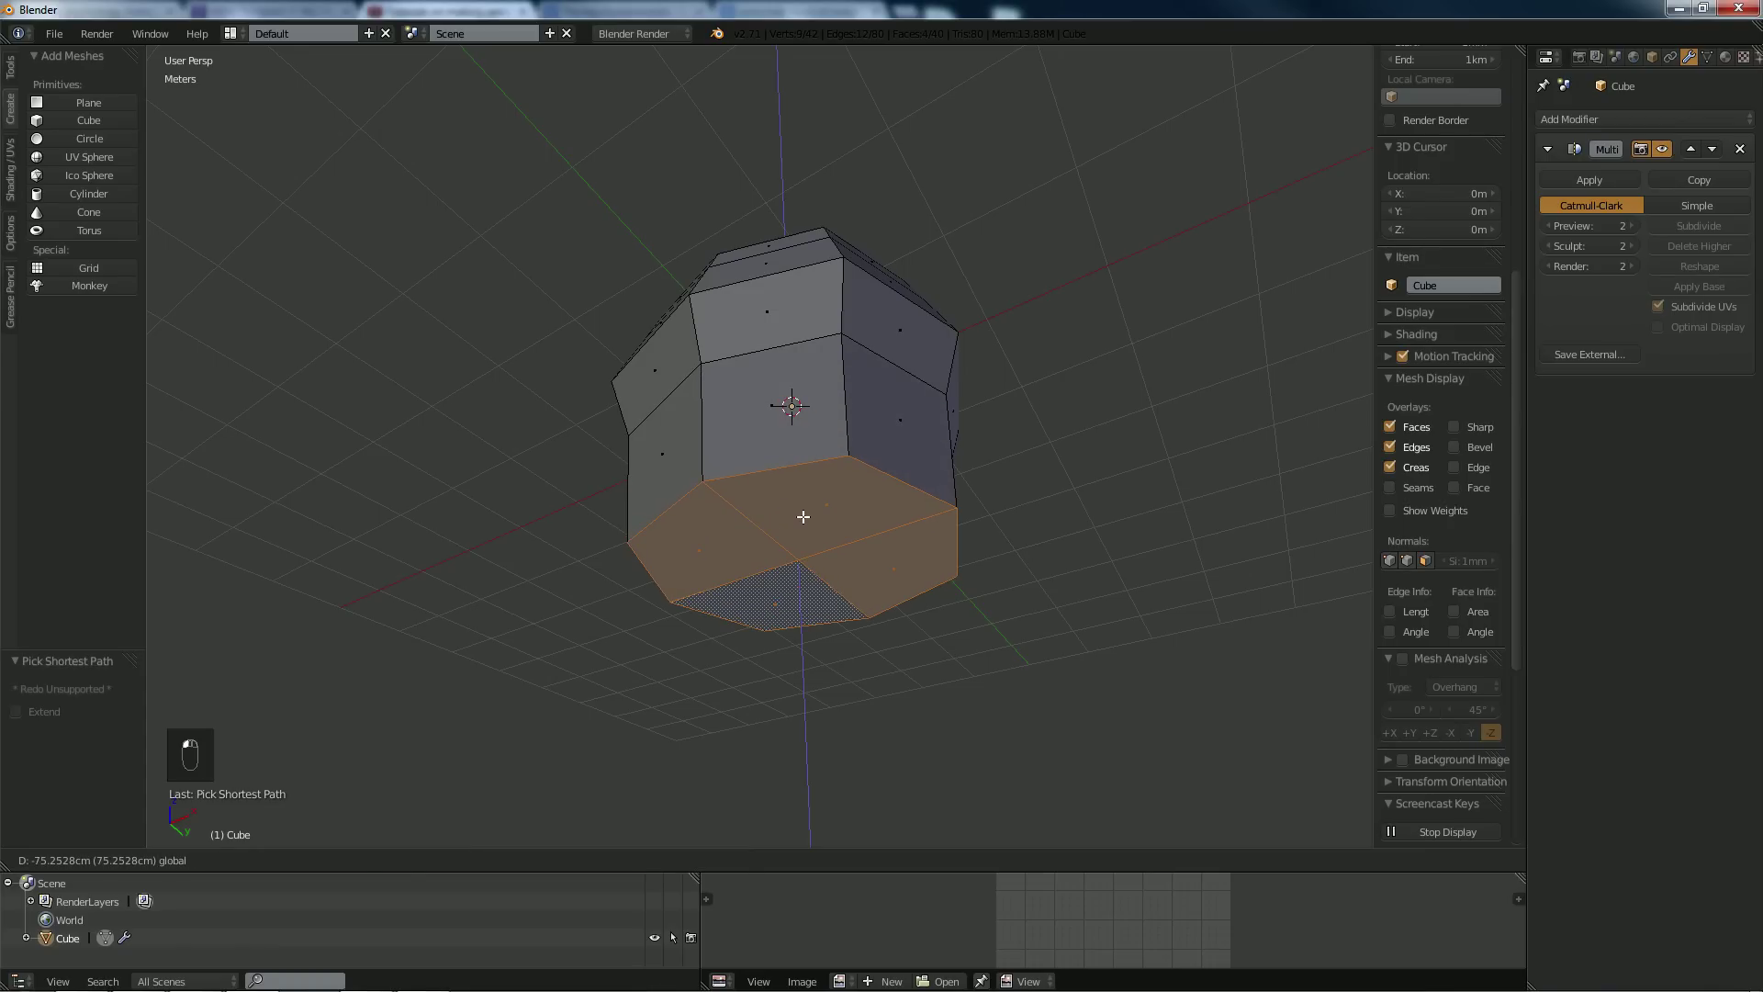
left_click(803, 517)
mouse_move(803, 517)
middle_mouse_down()
mouse_move(943, 506)
mouse_move(815, 484)
middle_mouse_up()
key("s")
left_click(897, 500)
Snap the selected faces to a 3D cursor placed on top, then reset the cursor to world centre.
key("Tab")
middle_click_drag(707, 453, 700, 505)
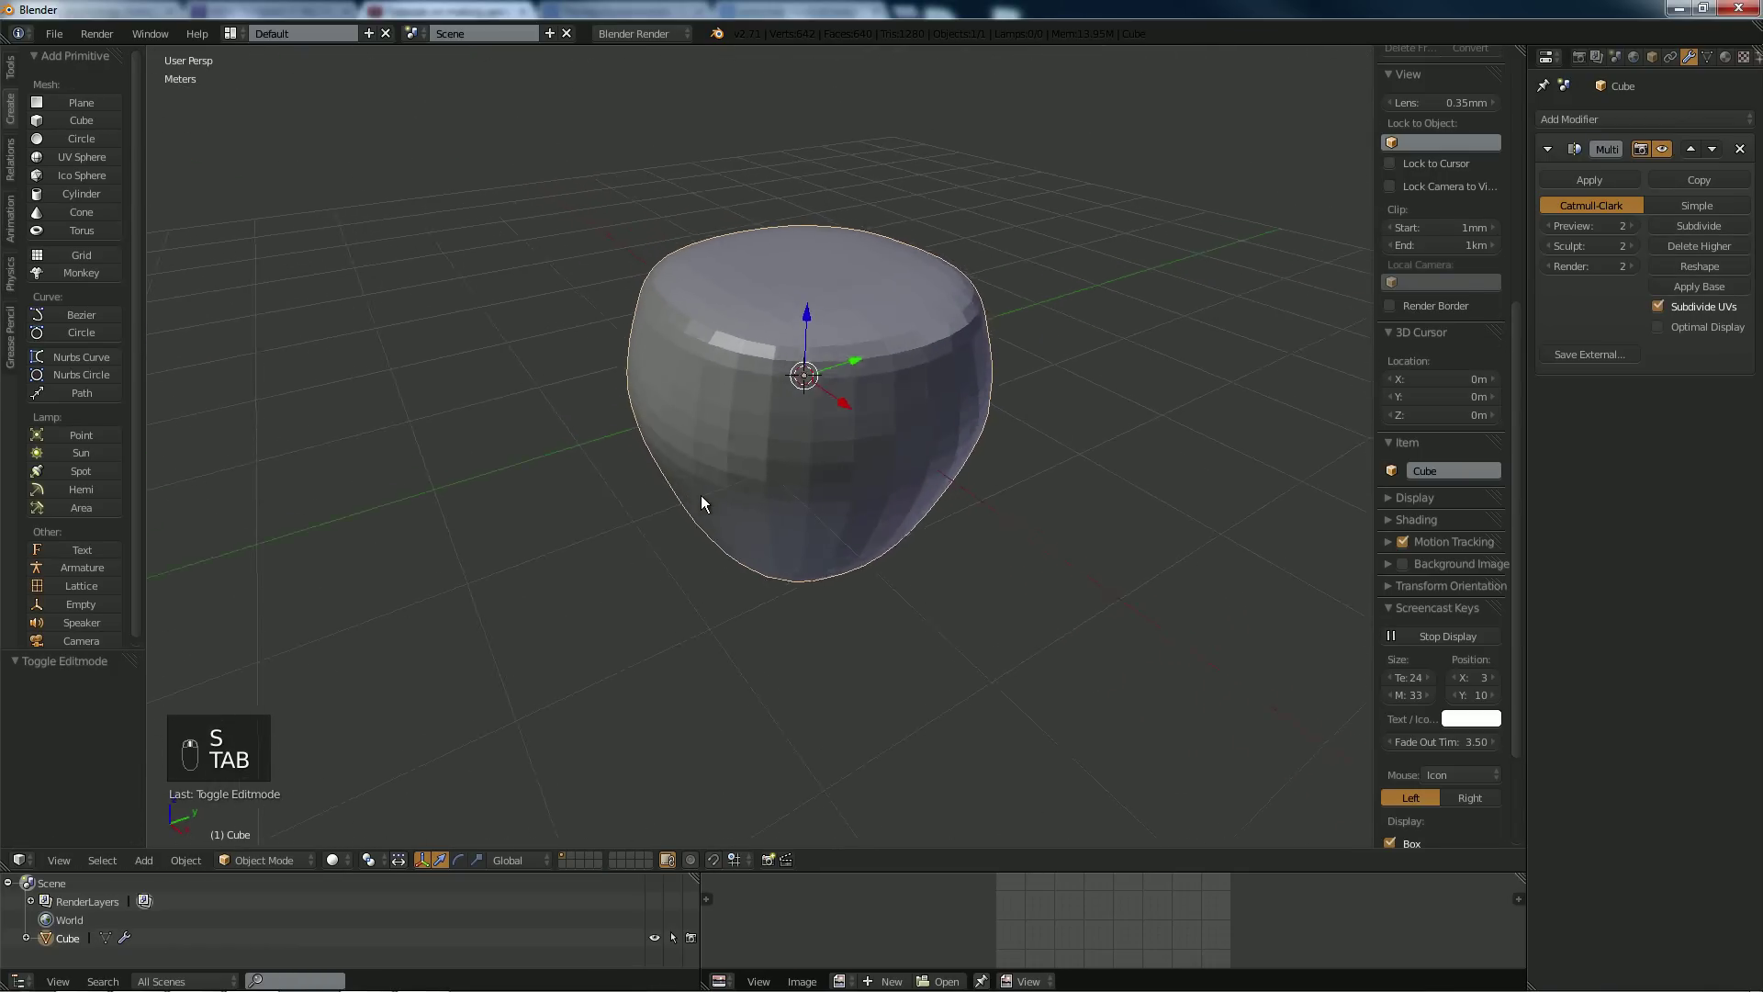
key("Tab")
middle_click_drag(688, 372, 804, 391)
left_click(805, 388)
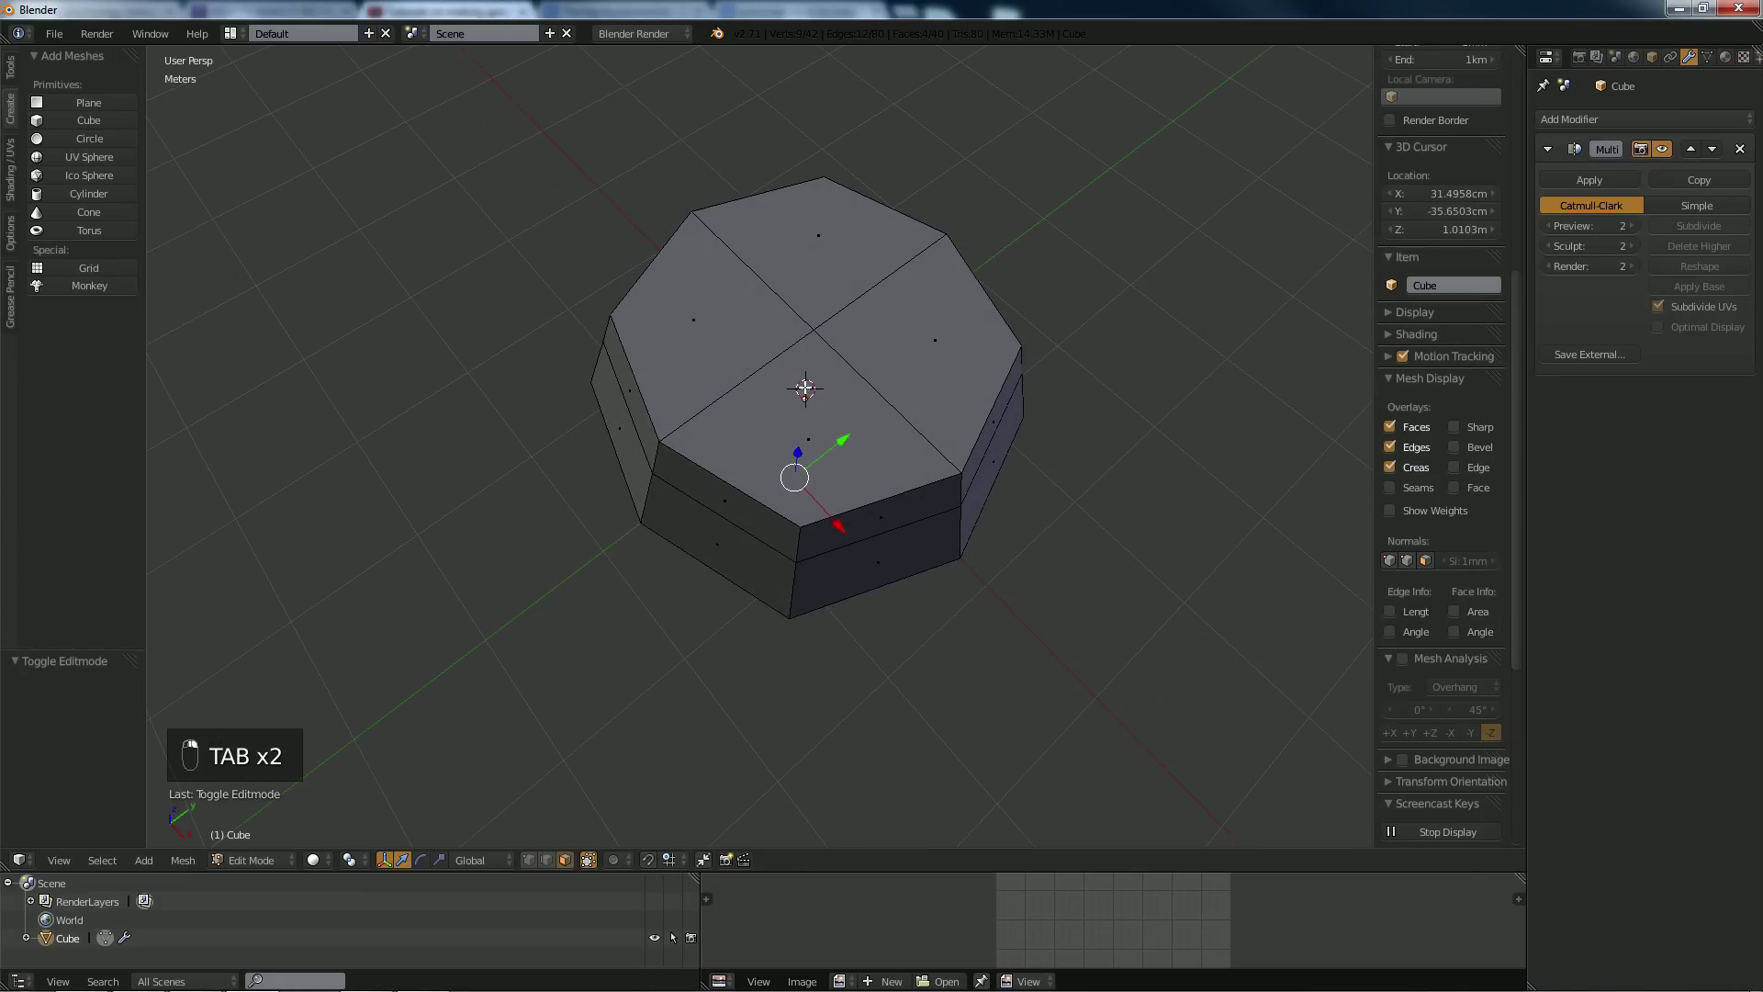
key("shift+s")
left_click(779, 427)
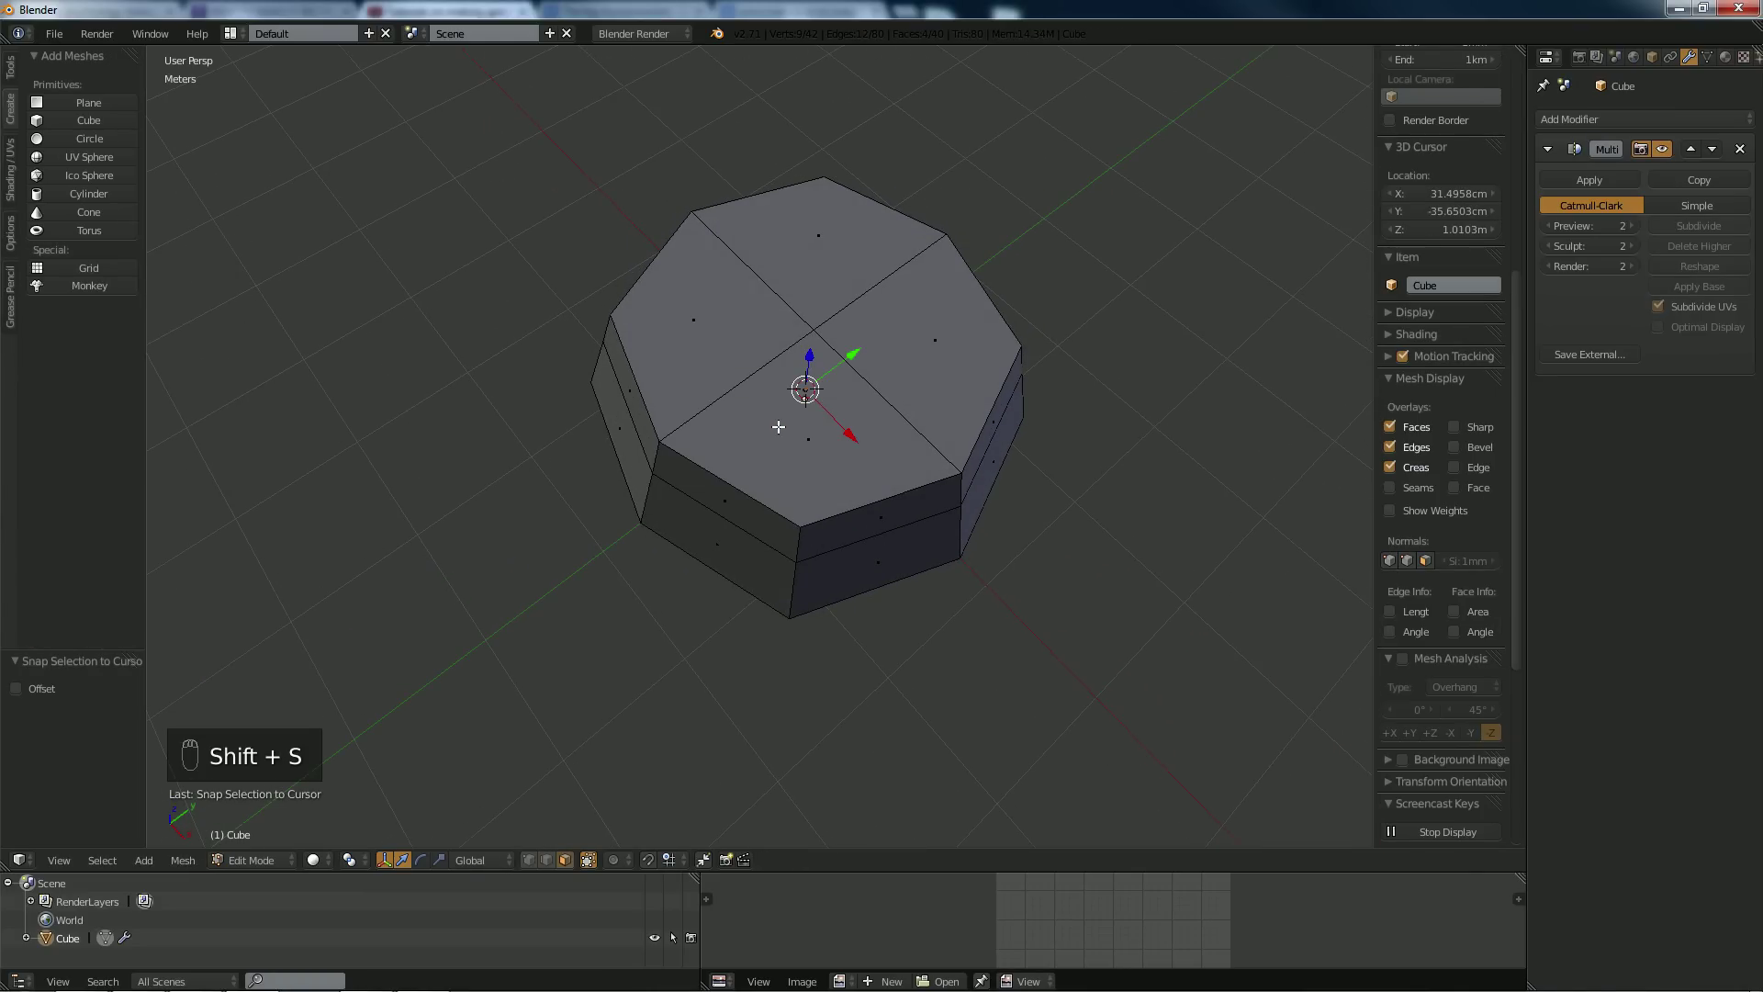
key("shift+s")
left_click(753, 494)
middle_click_drag(735, 477, 748, 396)
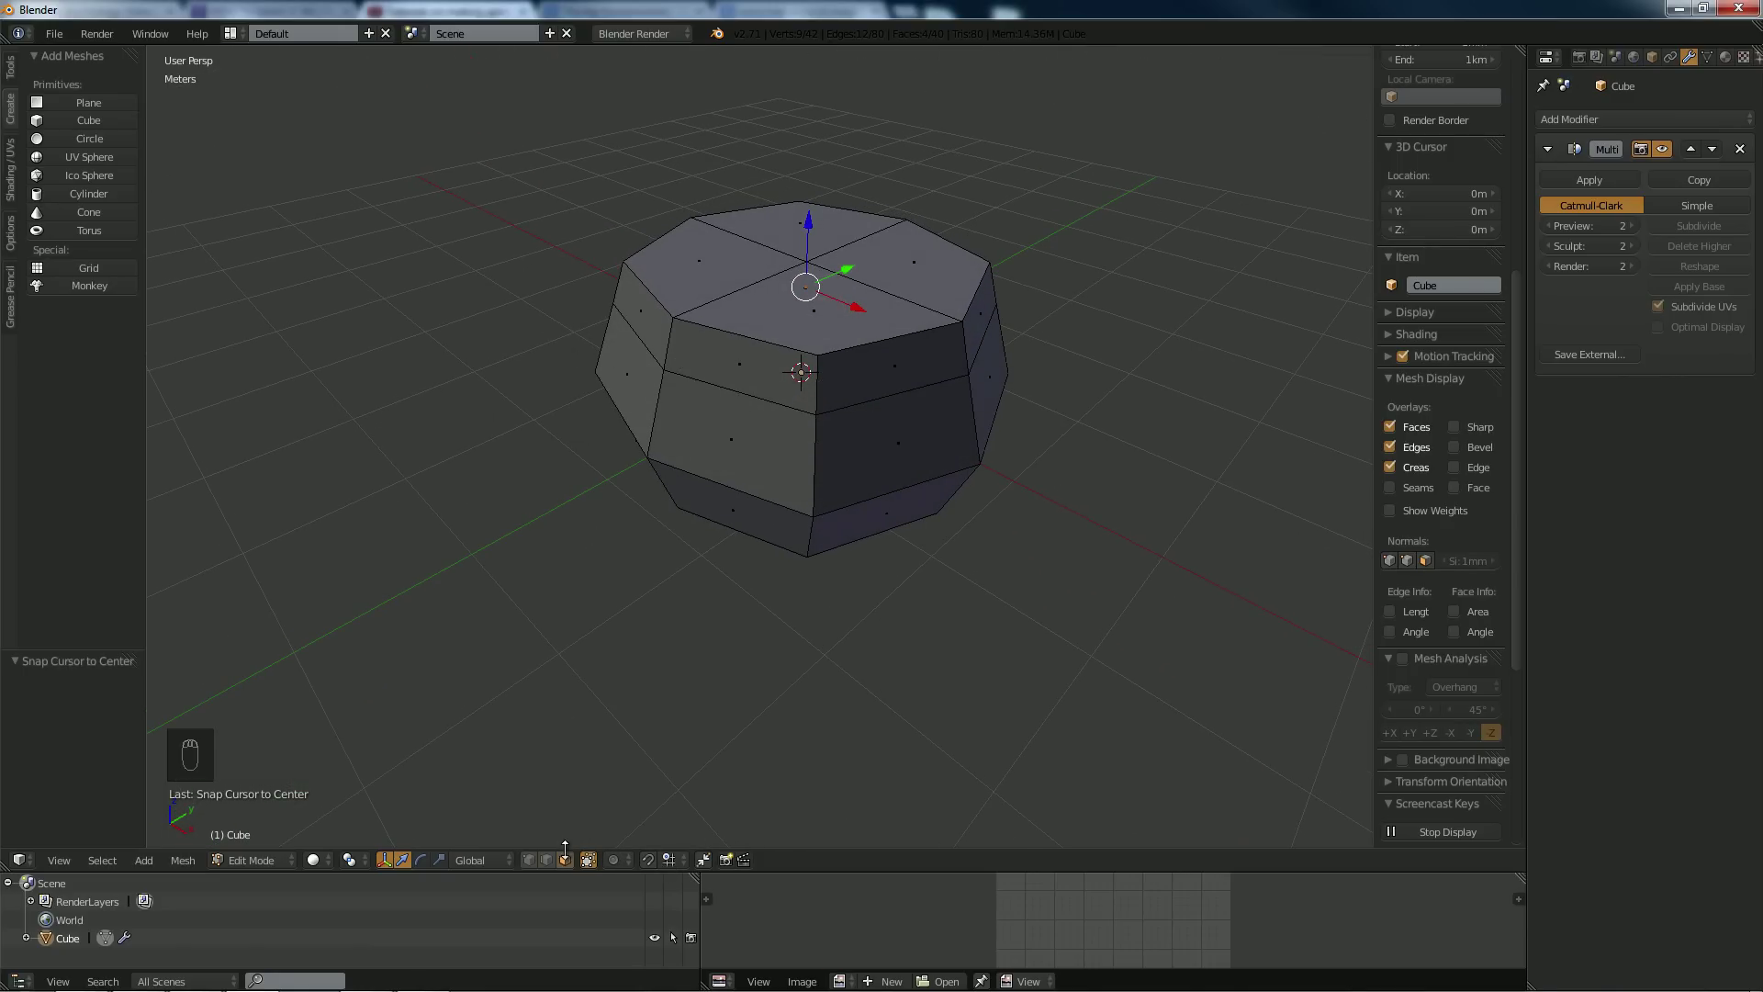
Select and inspect a single top face, then undo the trial top-face edits.
middle_click_drag(805, 331, 698, 337)
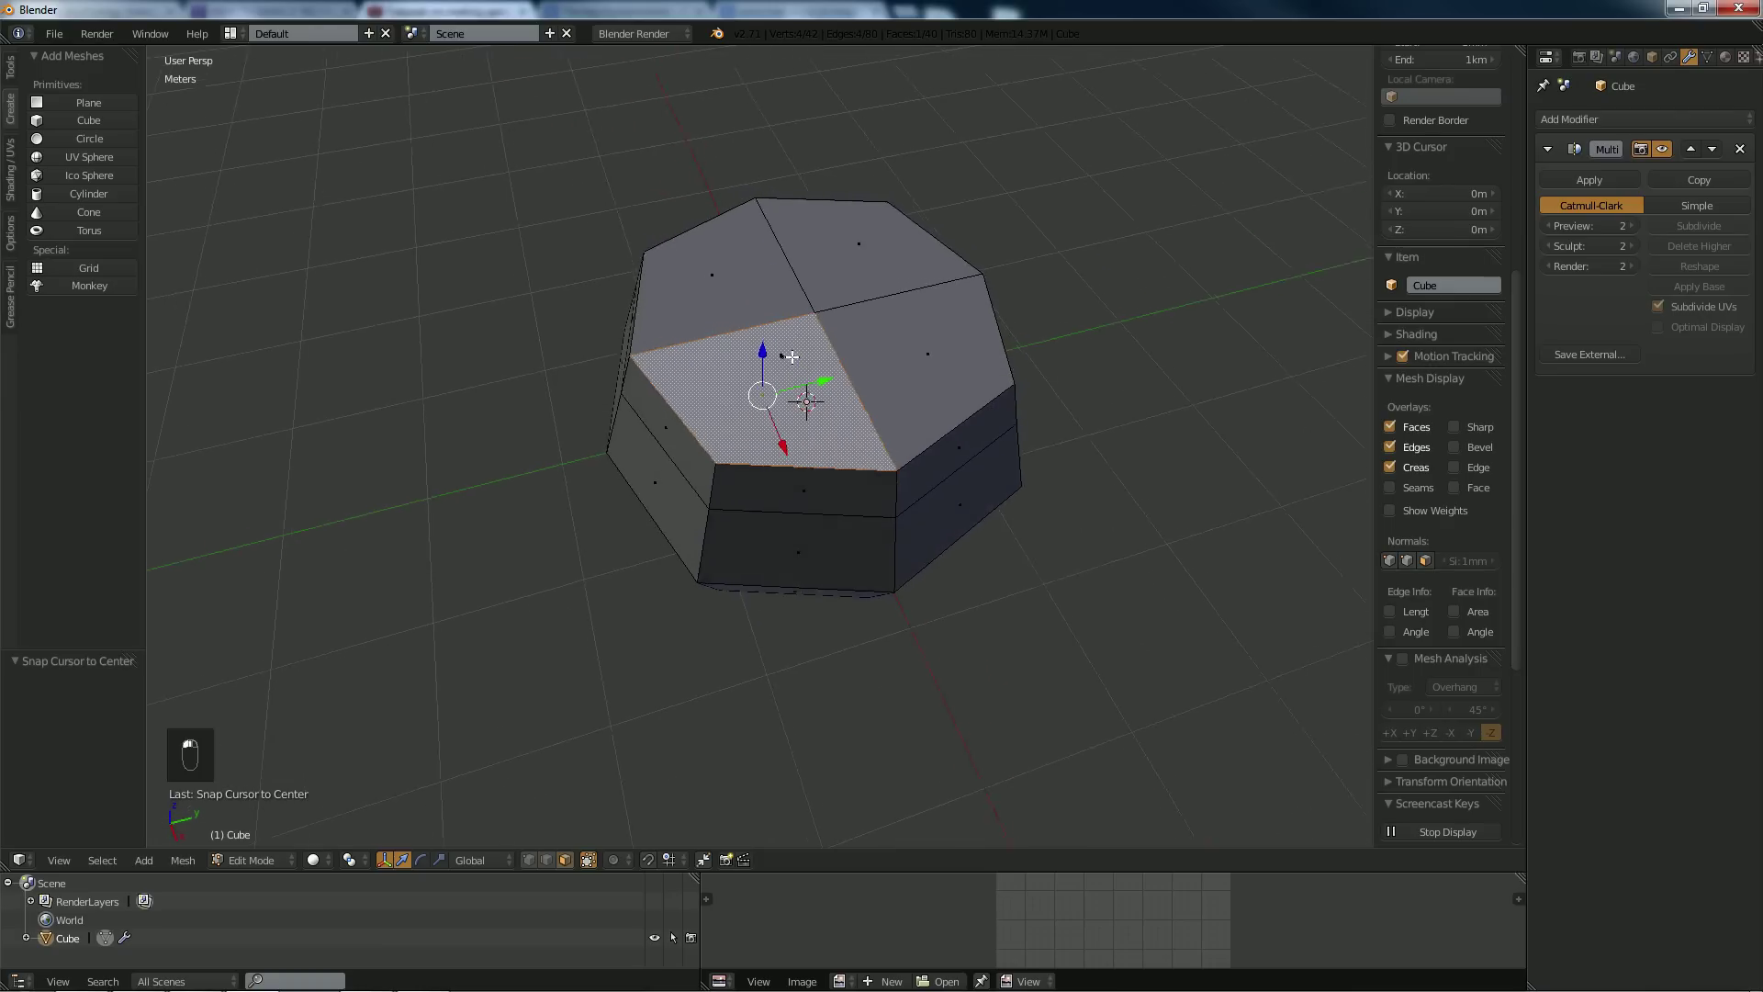
right_click(687, 332)
scroll(719, 241, "up", 2)
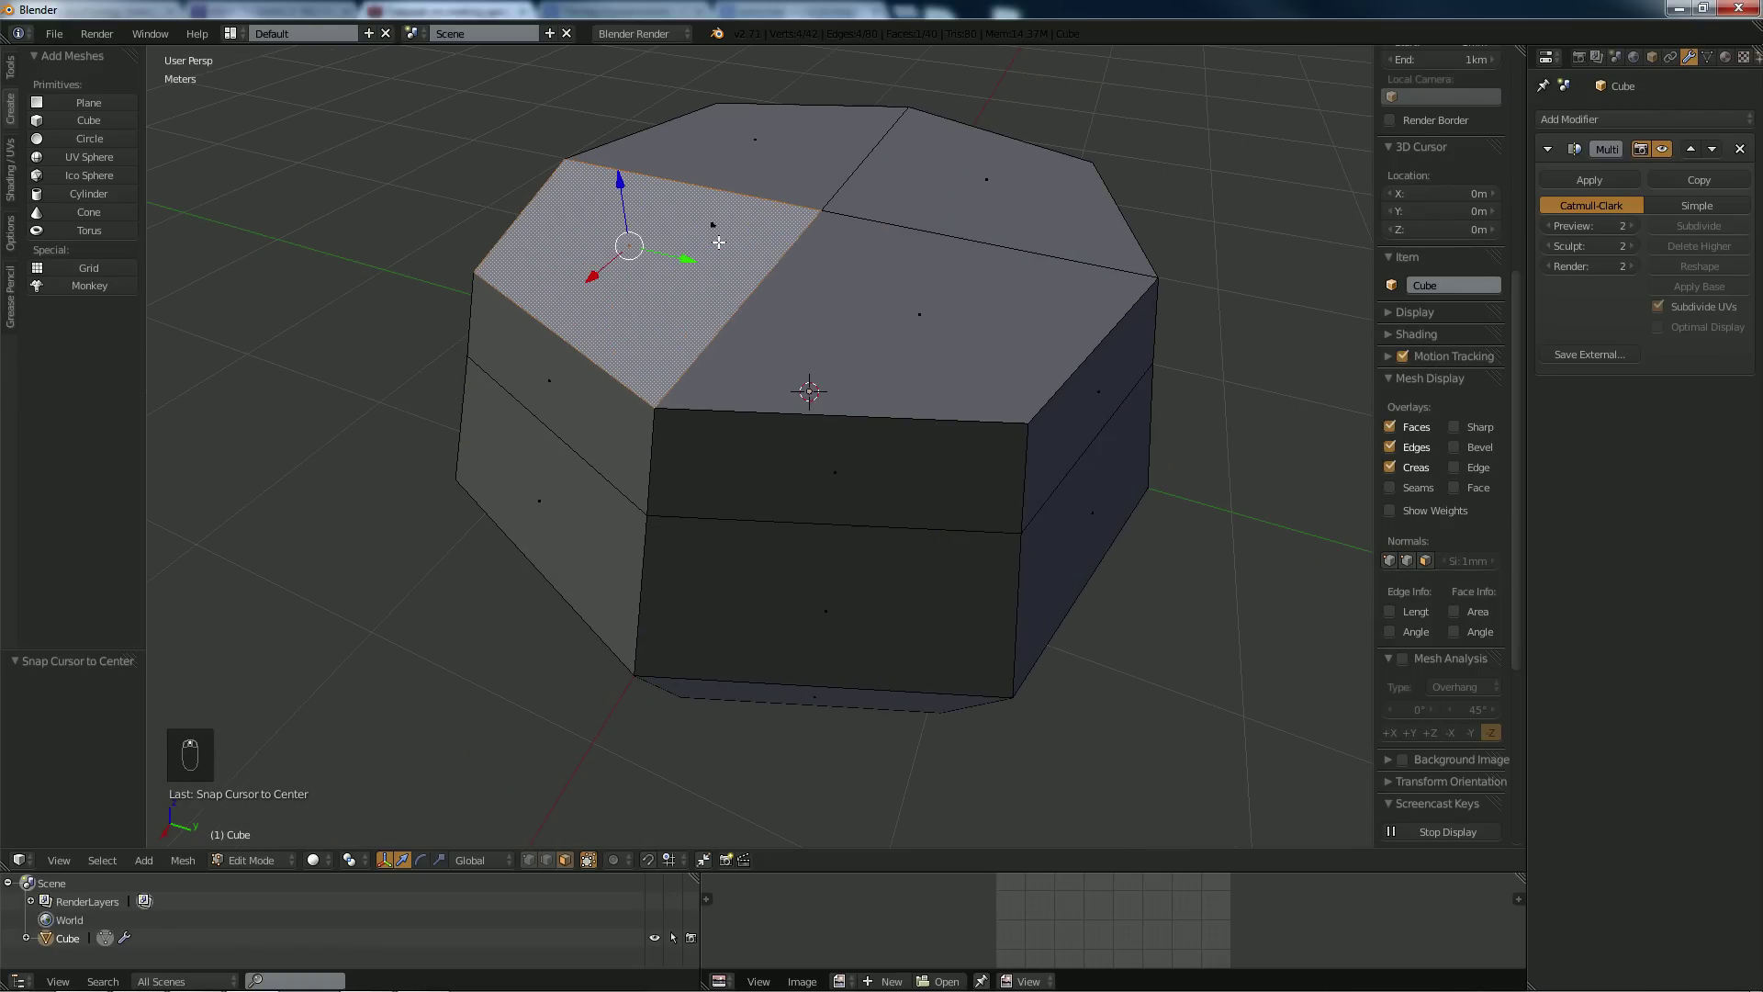
scroll(703, 248, "up", 5)
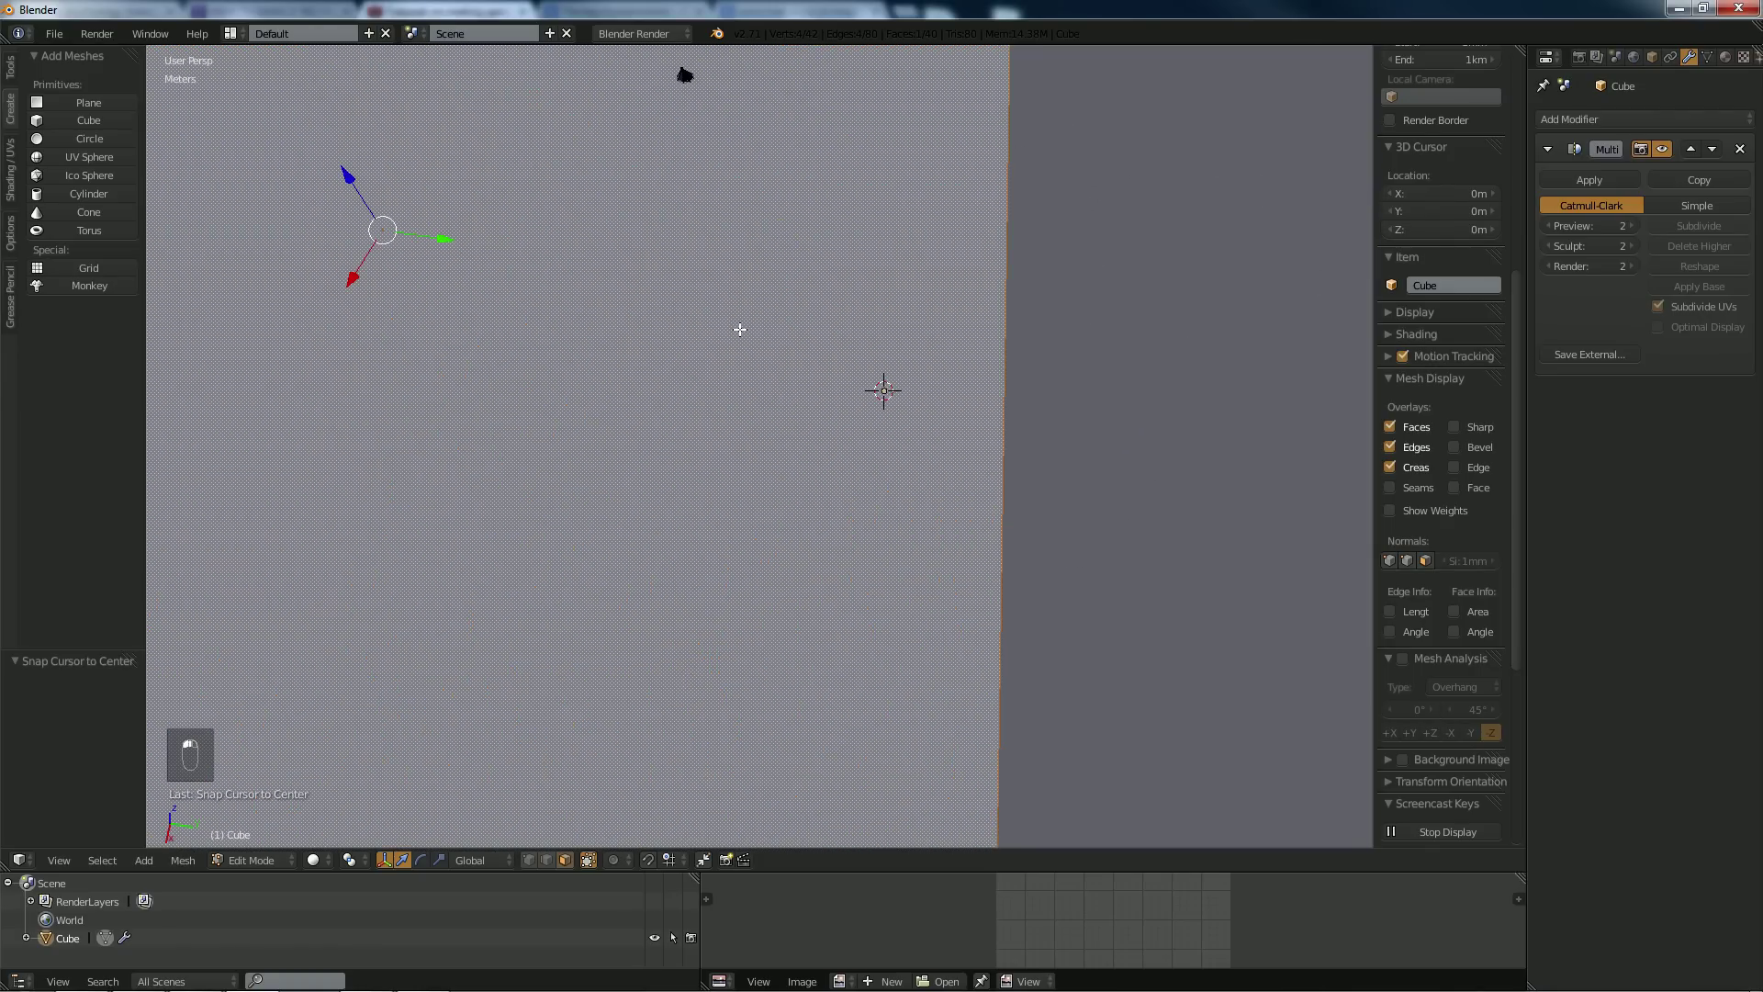
middle_click_drag(740, 327, 786, 347)
scroll(786, 347, "down", 6)
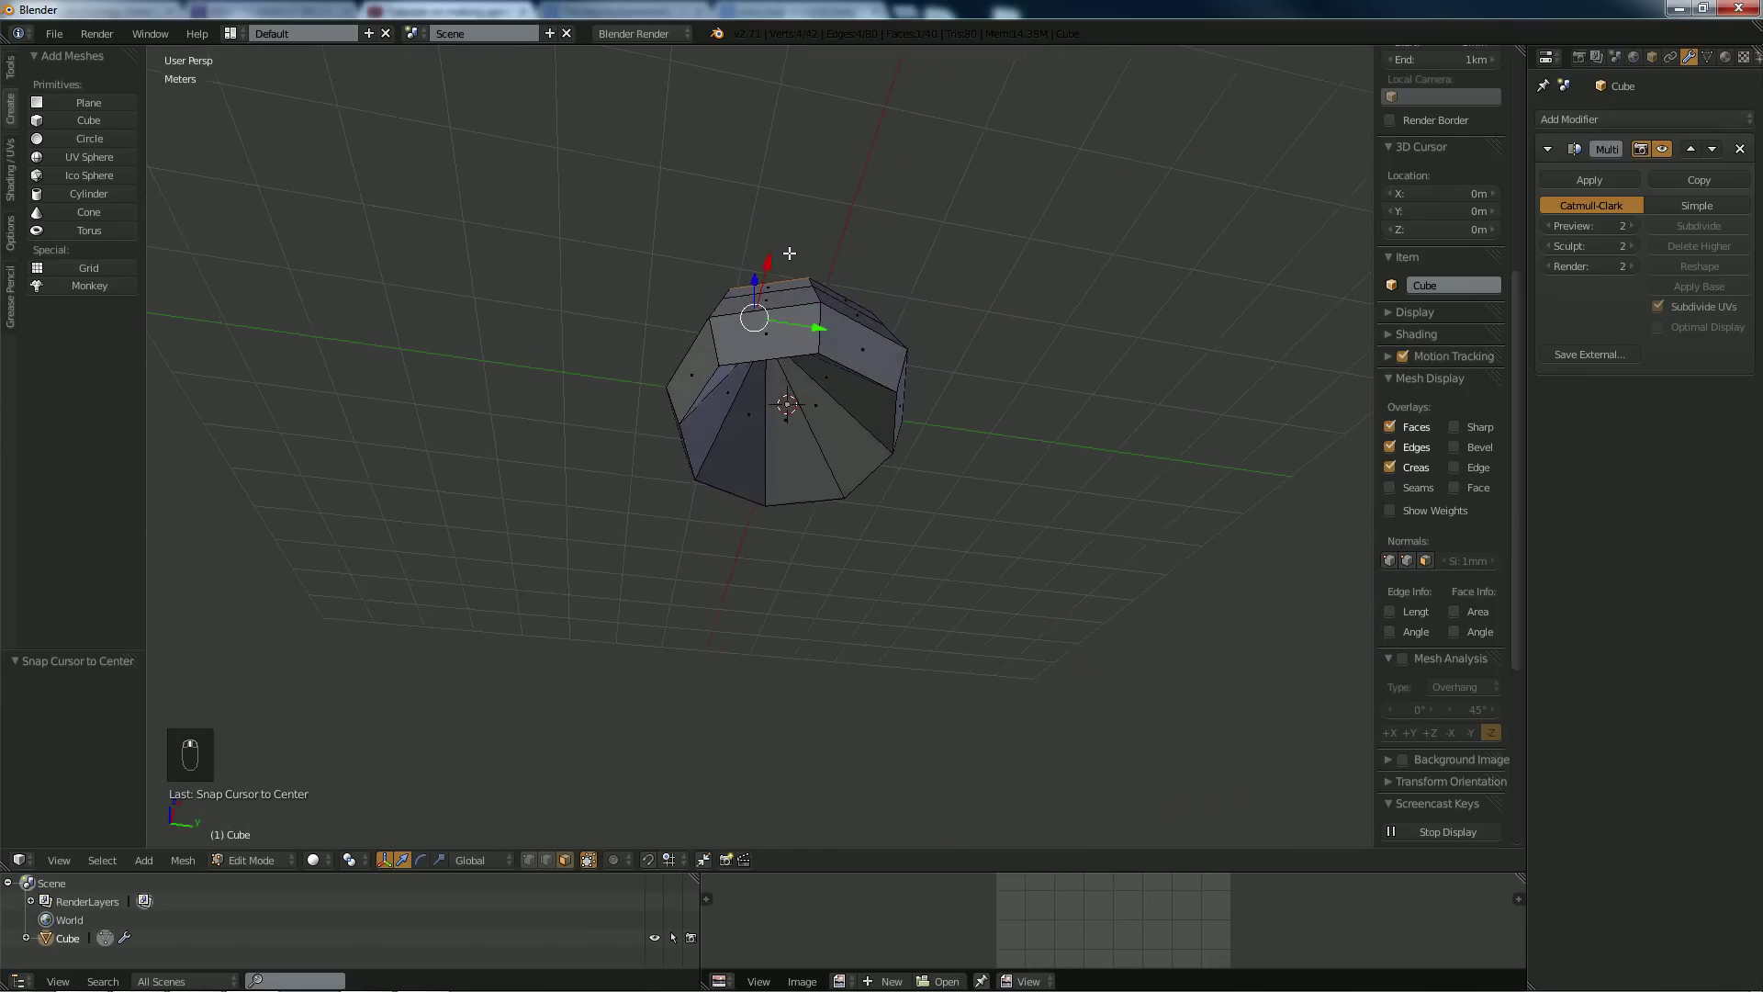
middle_click_drag(790, 254, 788, 255)
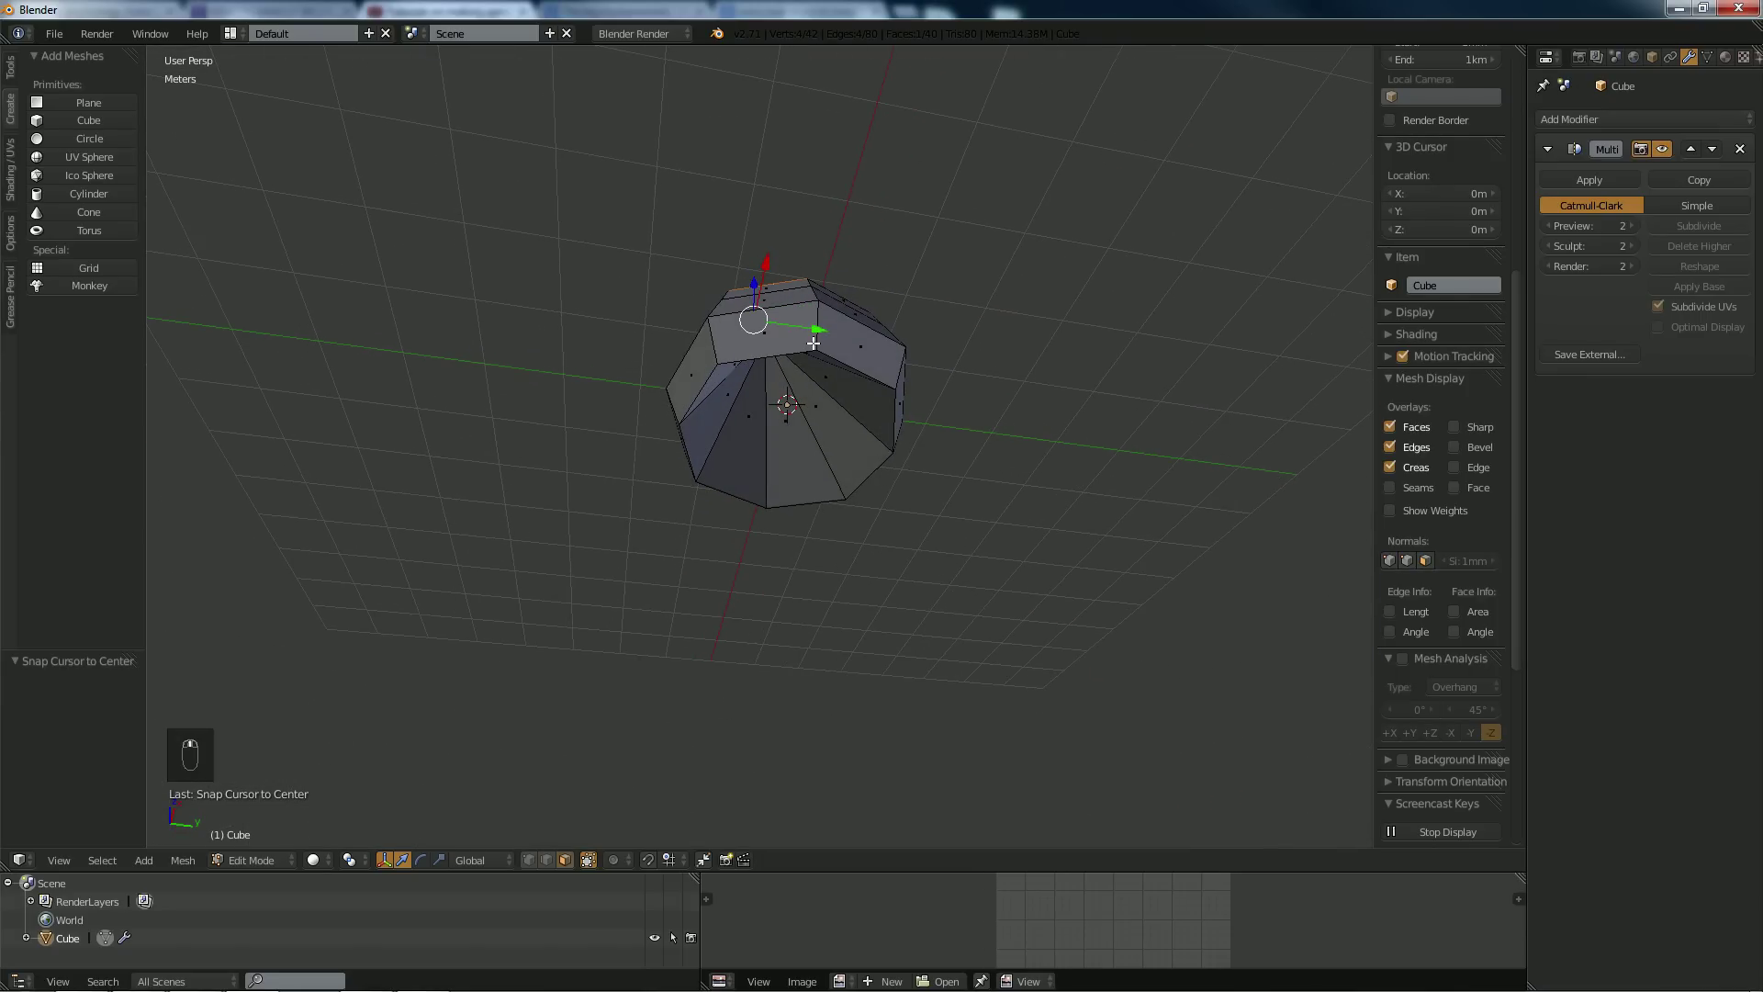
key("ctrl+z")
key("ctrl+z")
key("ctrl+z")
key("ctrl+z")
key("ctrl+z")
Select the four top faces of the mesh.
middle_click_drag(813, 342, 767, 353)
scroll(763, 353, "up", 2)
left_click(762, 354)
left_click(891, 349, "shift")
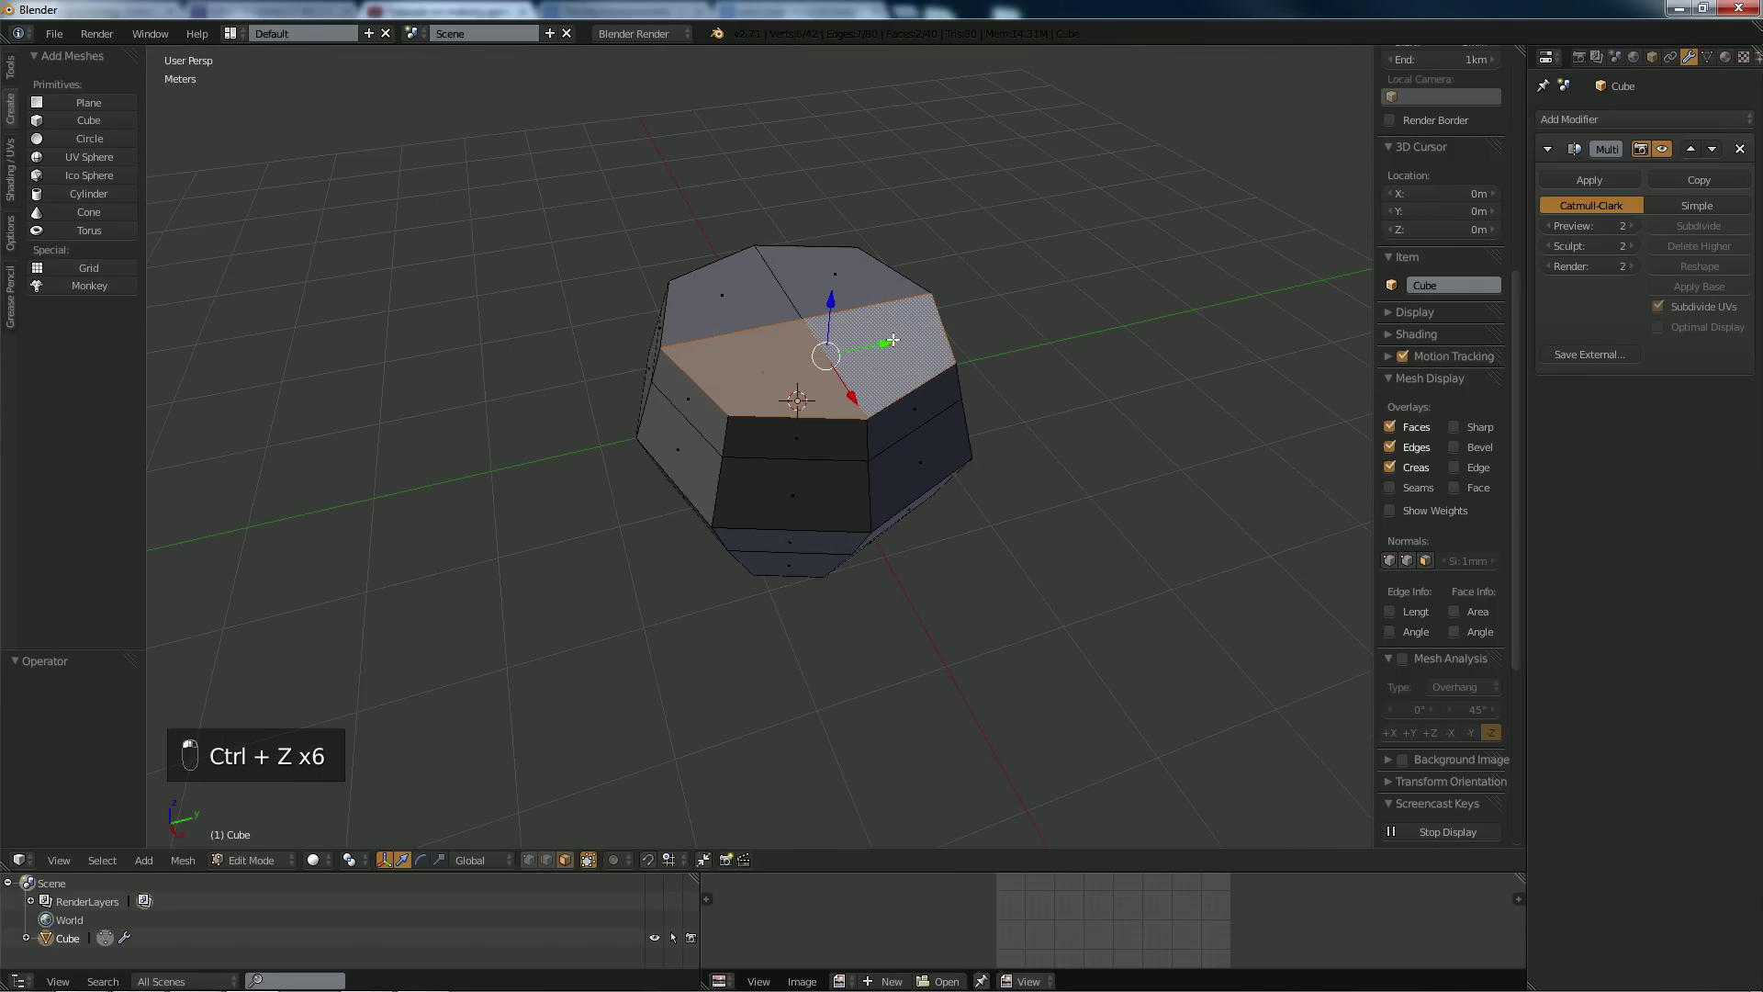
left_click(796, 275, "shift")
left_click(729, 286, "shift")
Scale the selected top faces and check the smoothed result.
key("Tab")
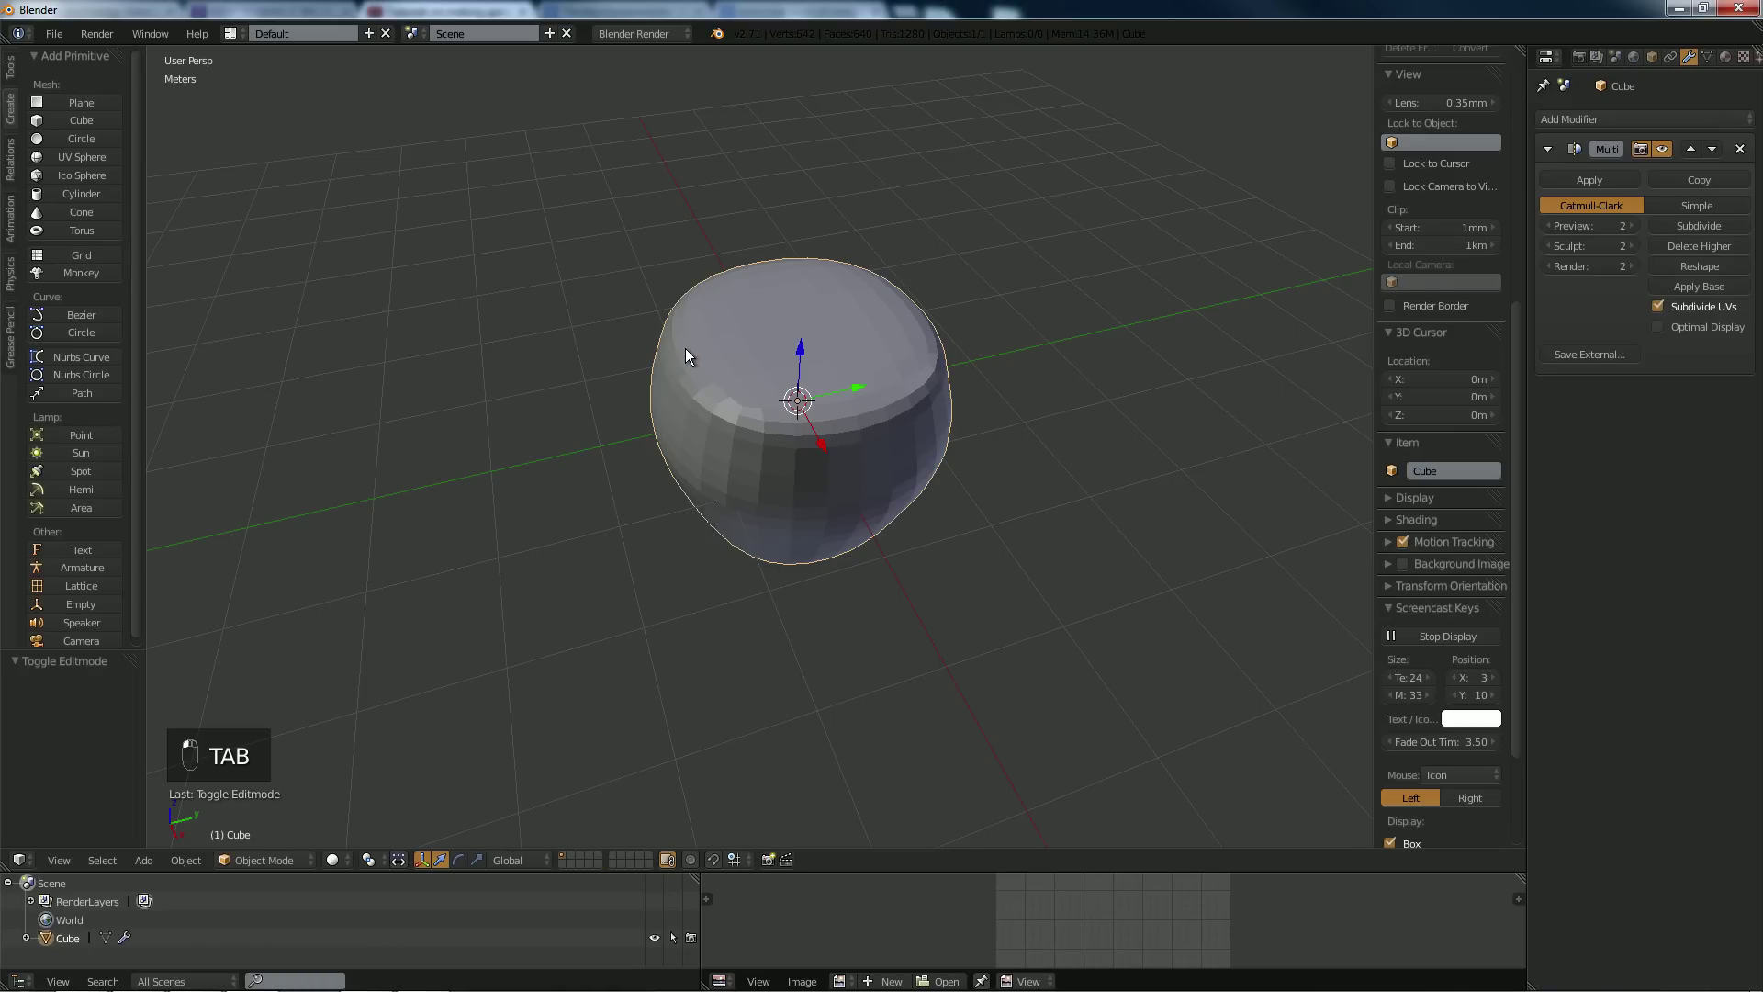
middle_click_drag(685, 349, 792, 275)
key("Tab")
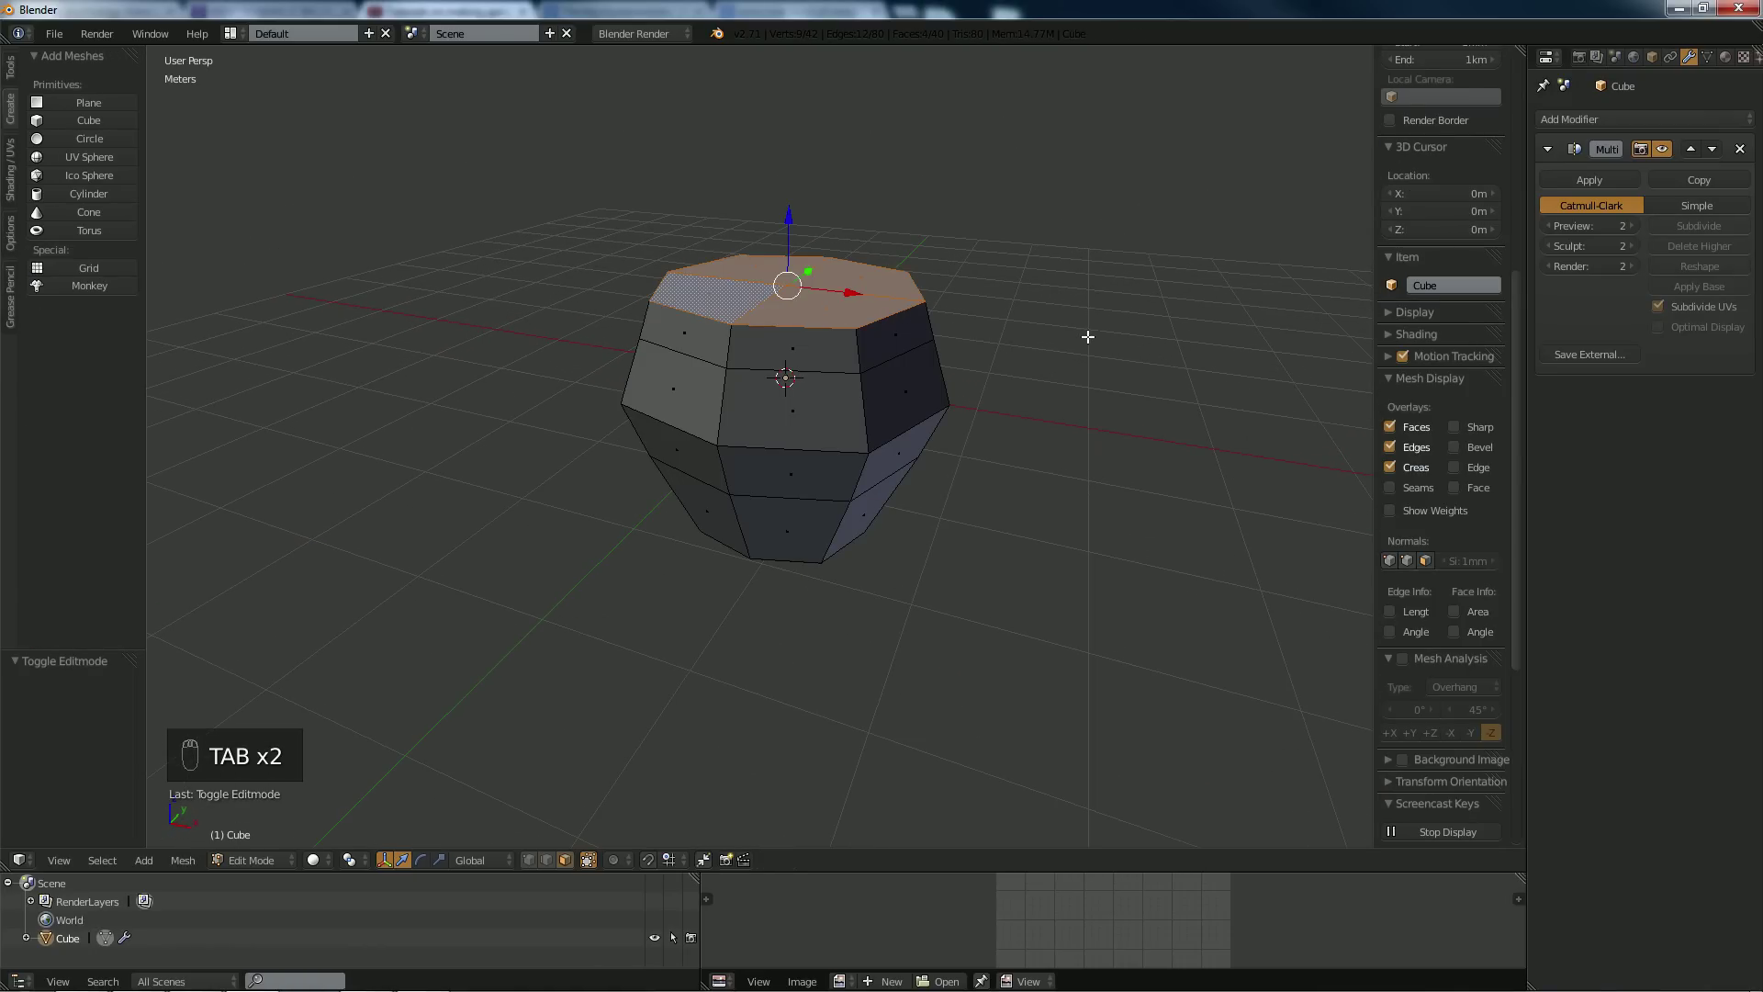
key("s")
left_click(1011, 328)
key("Tab")
key("Tab")
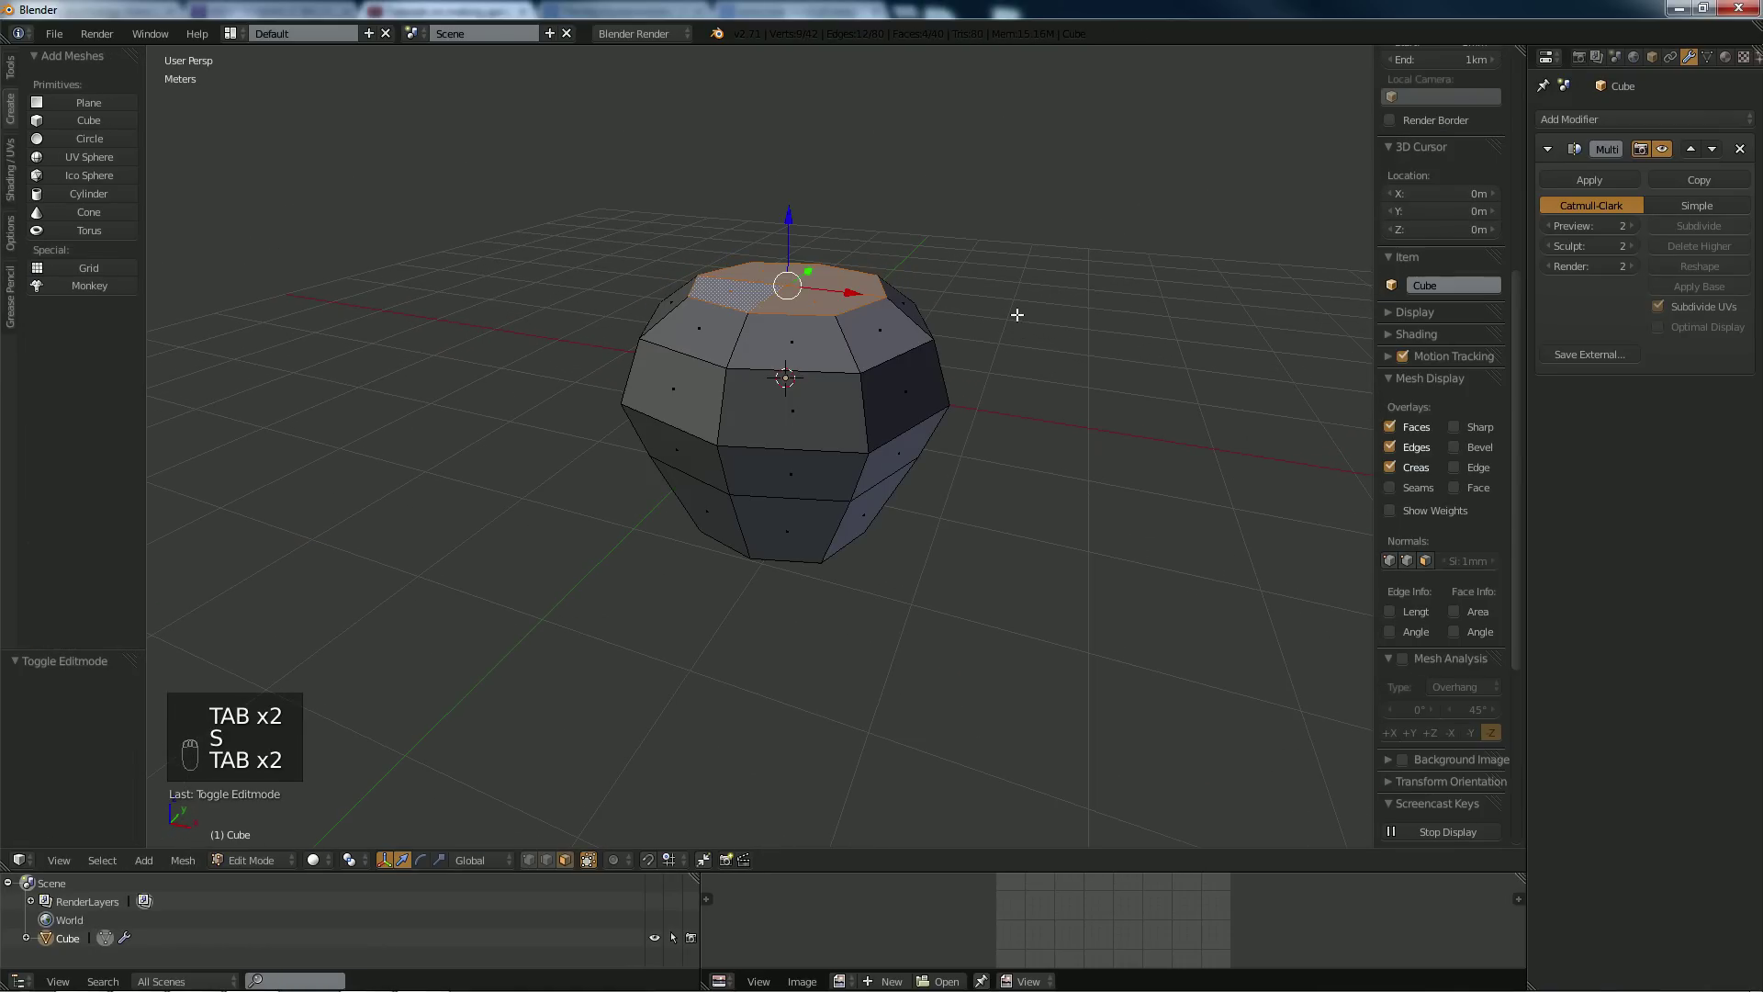
Extrude the top faces in place, shrink them to 0.640, and sink them 25.6 cm into a cavity.
key("e")
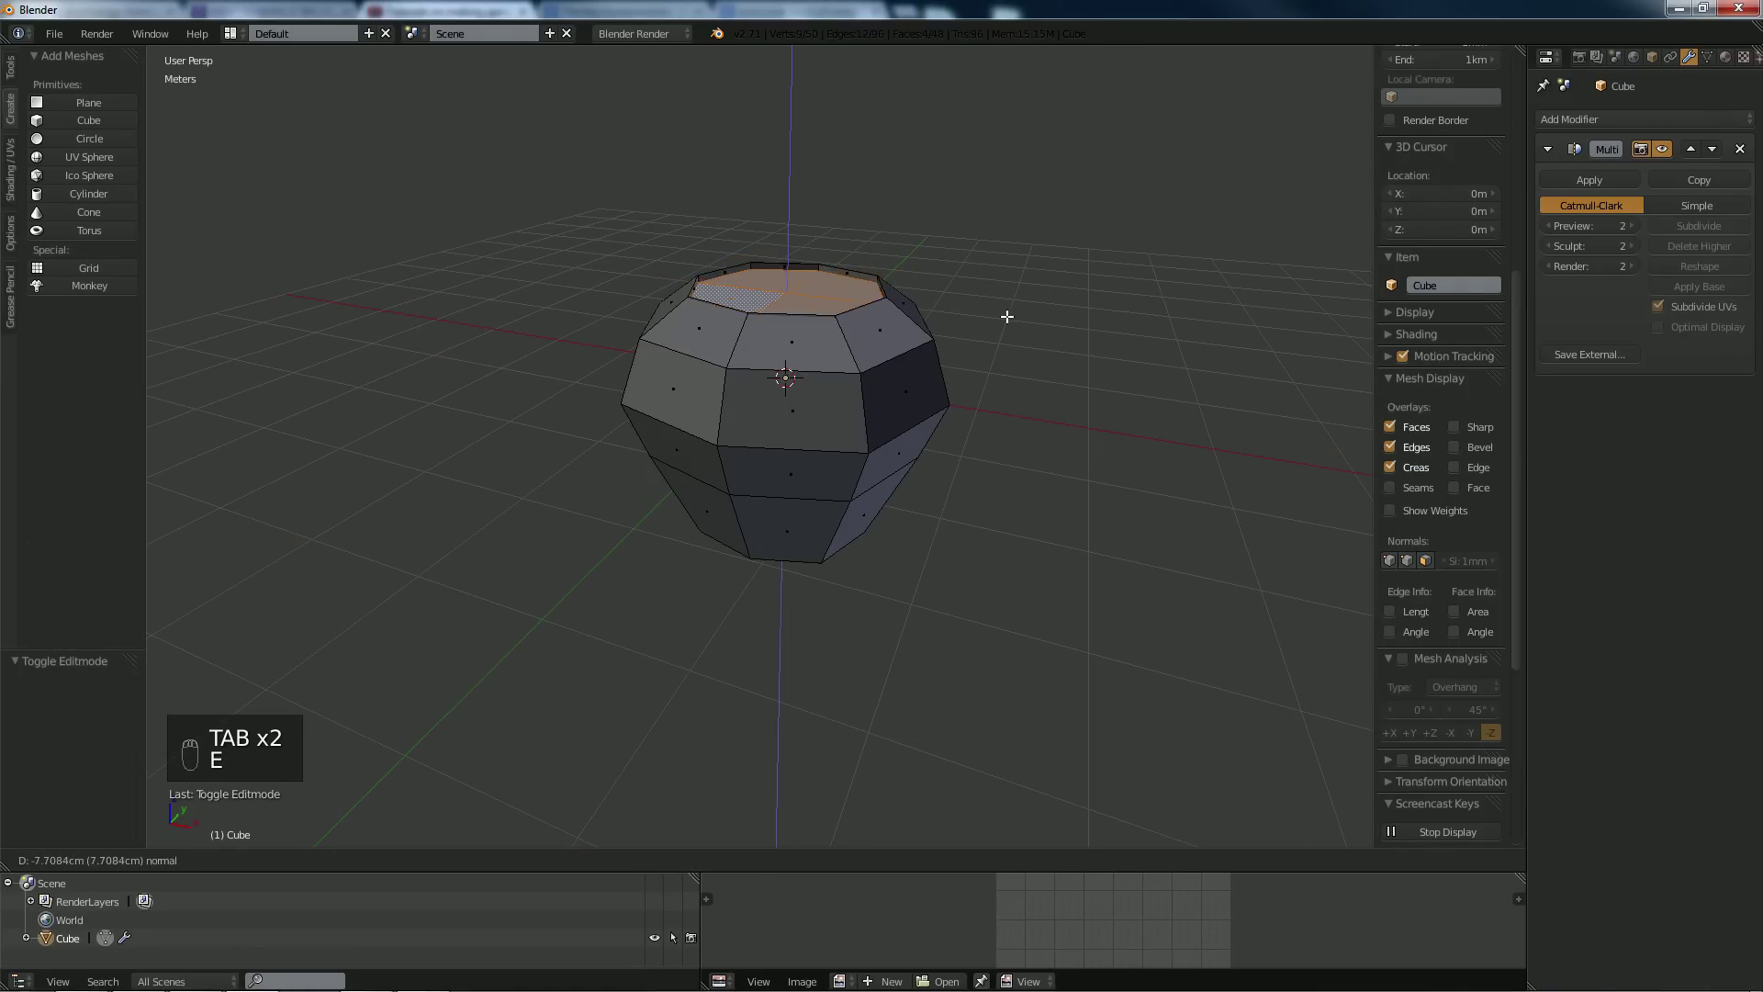
right_click(1008, 316)
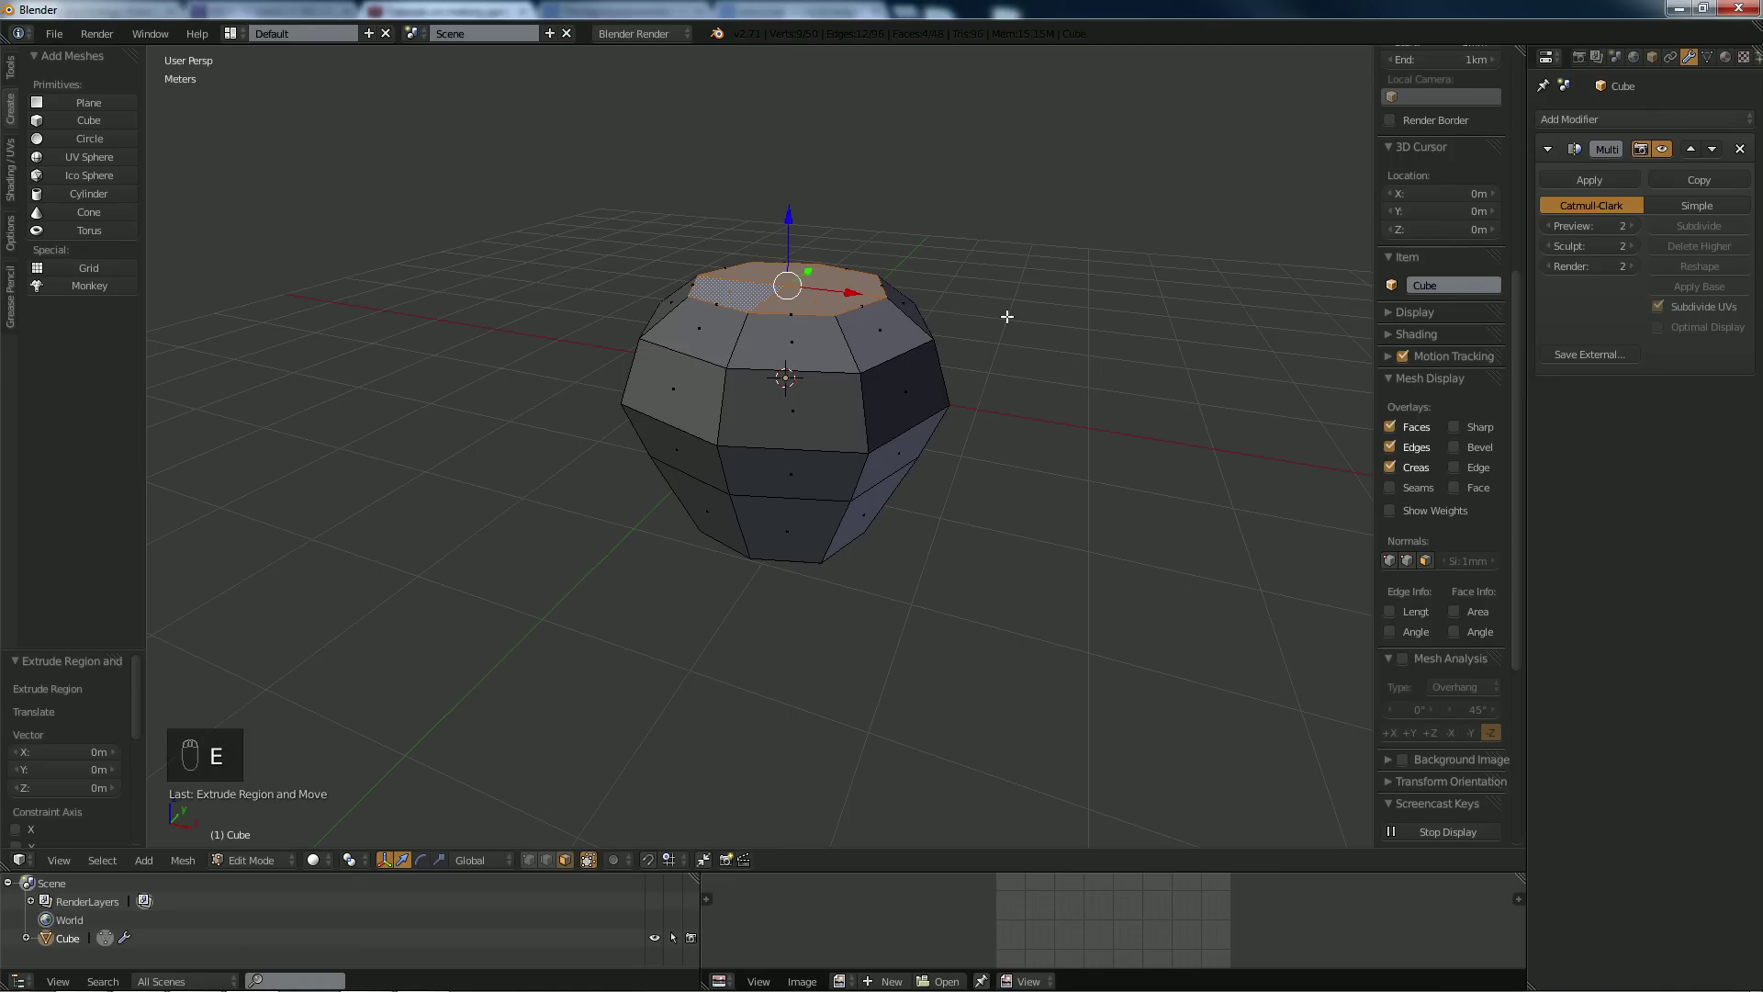
key("s")
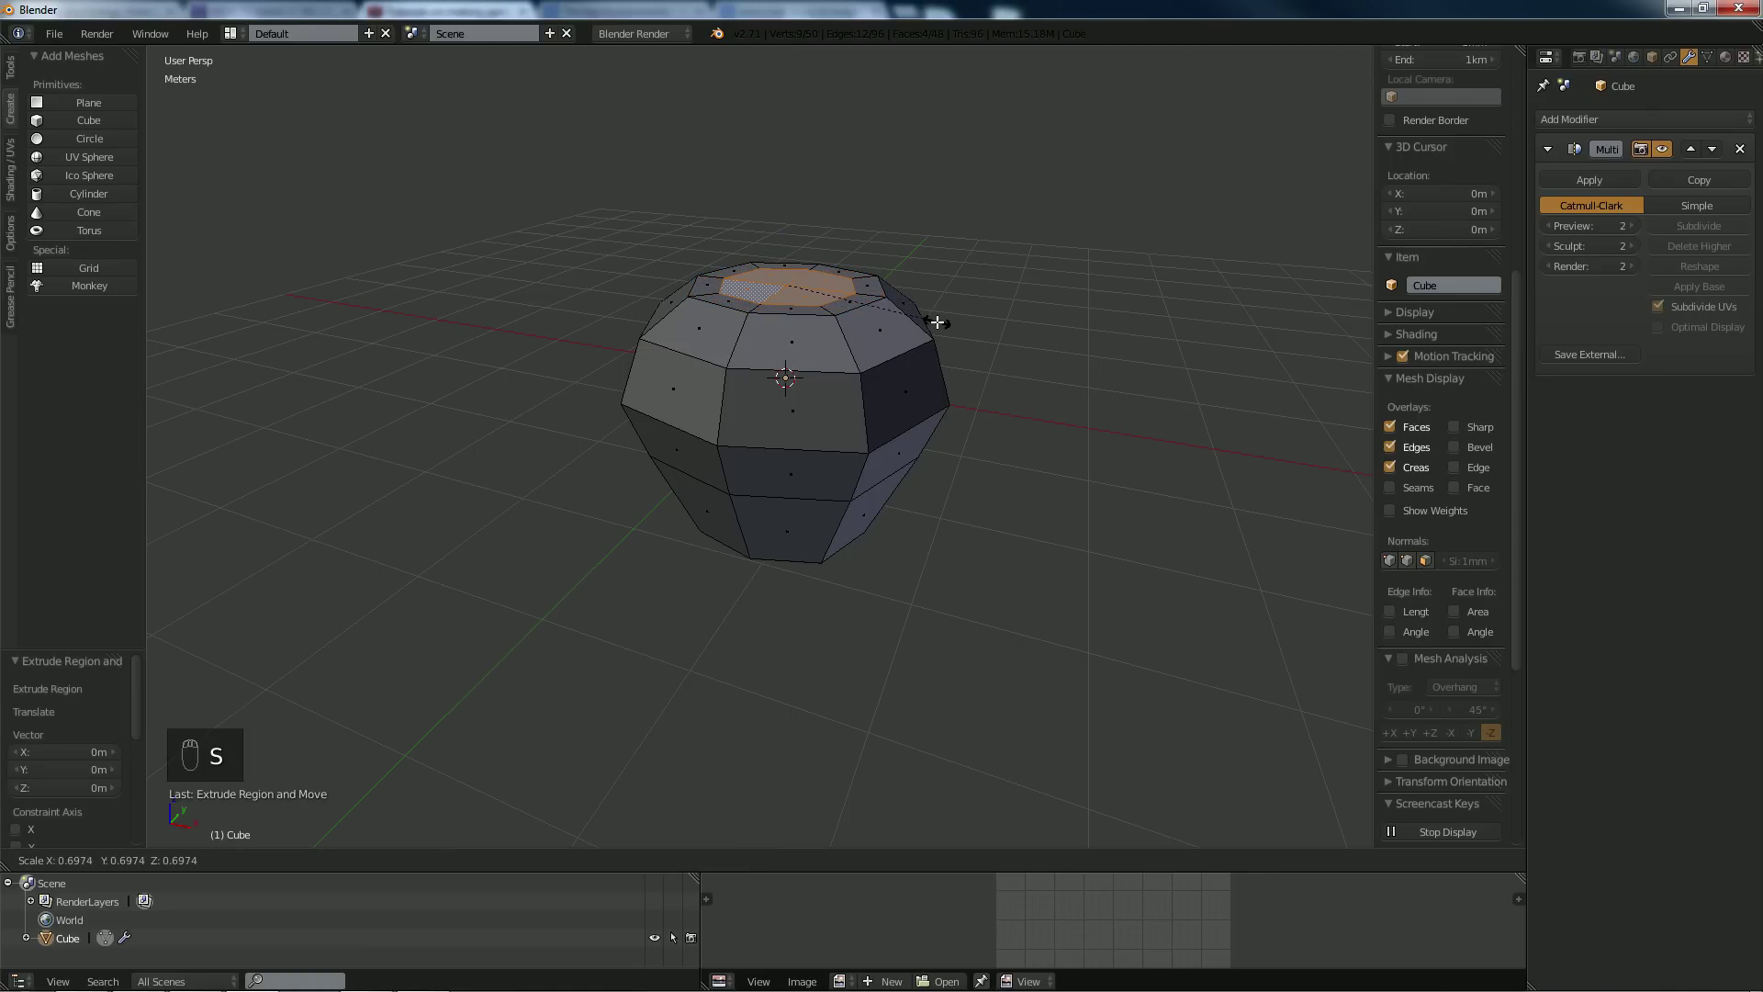
left_click(931, 313)
key("Tab")
key("Tab")
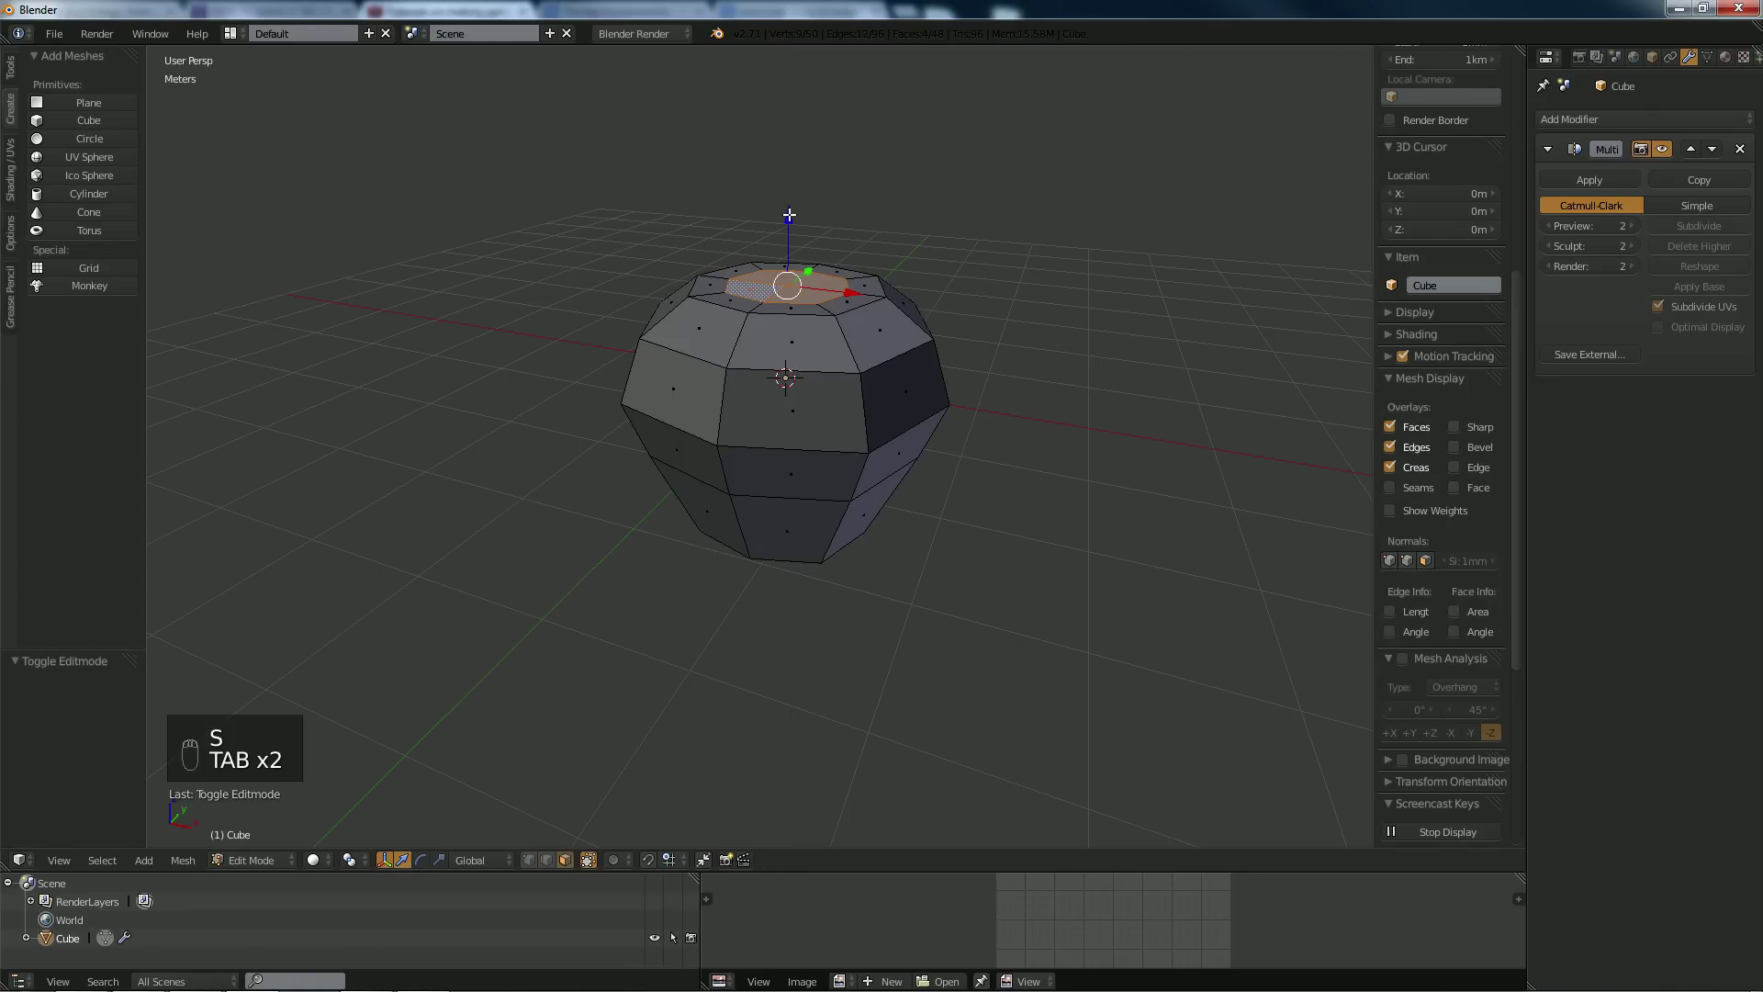
left_click_drag(792, 215, 789, 240)
key("Tab")
middle_click_drag(902, 235, 937, 240)
key("Tab")
key("Tab")
key("Tab")
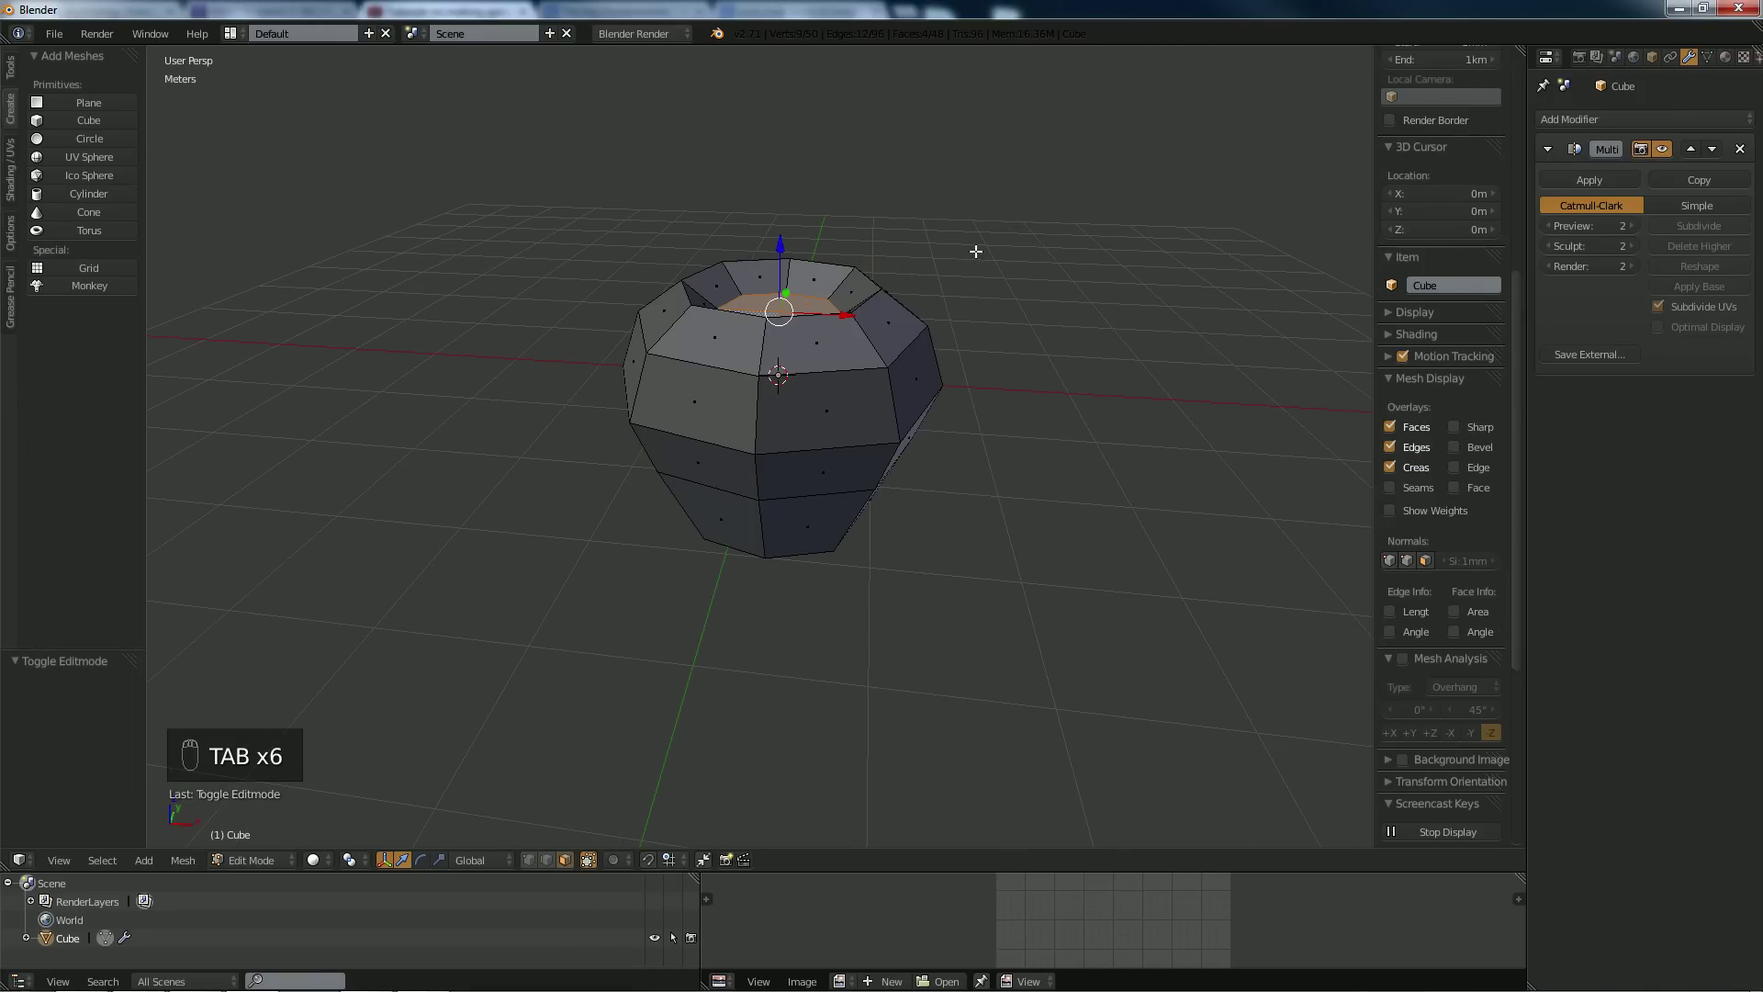
Scale the top faces further inward to deepen the dimple, checking the smoothed apple.
key("s")
left_click(918, 248)
key("Tab")
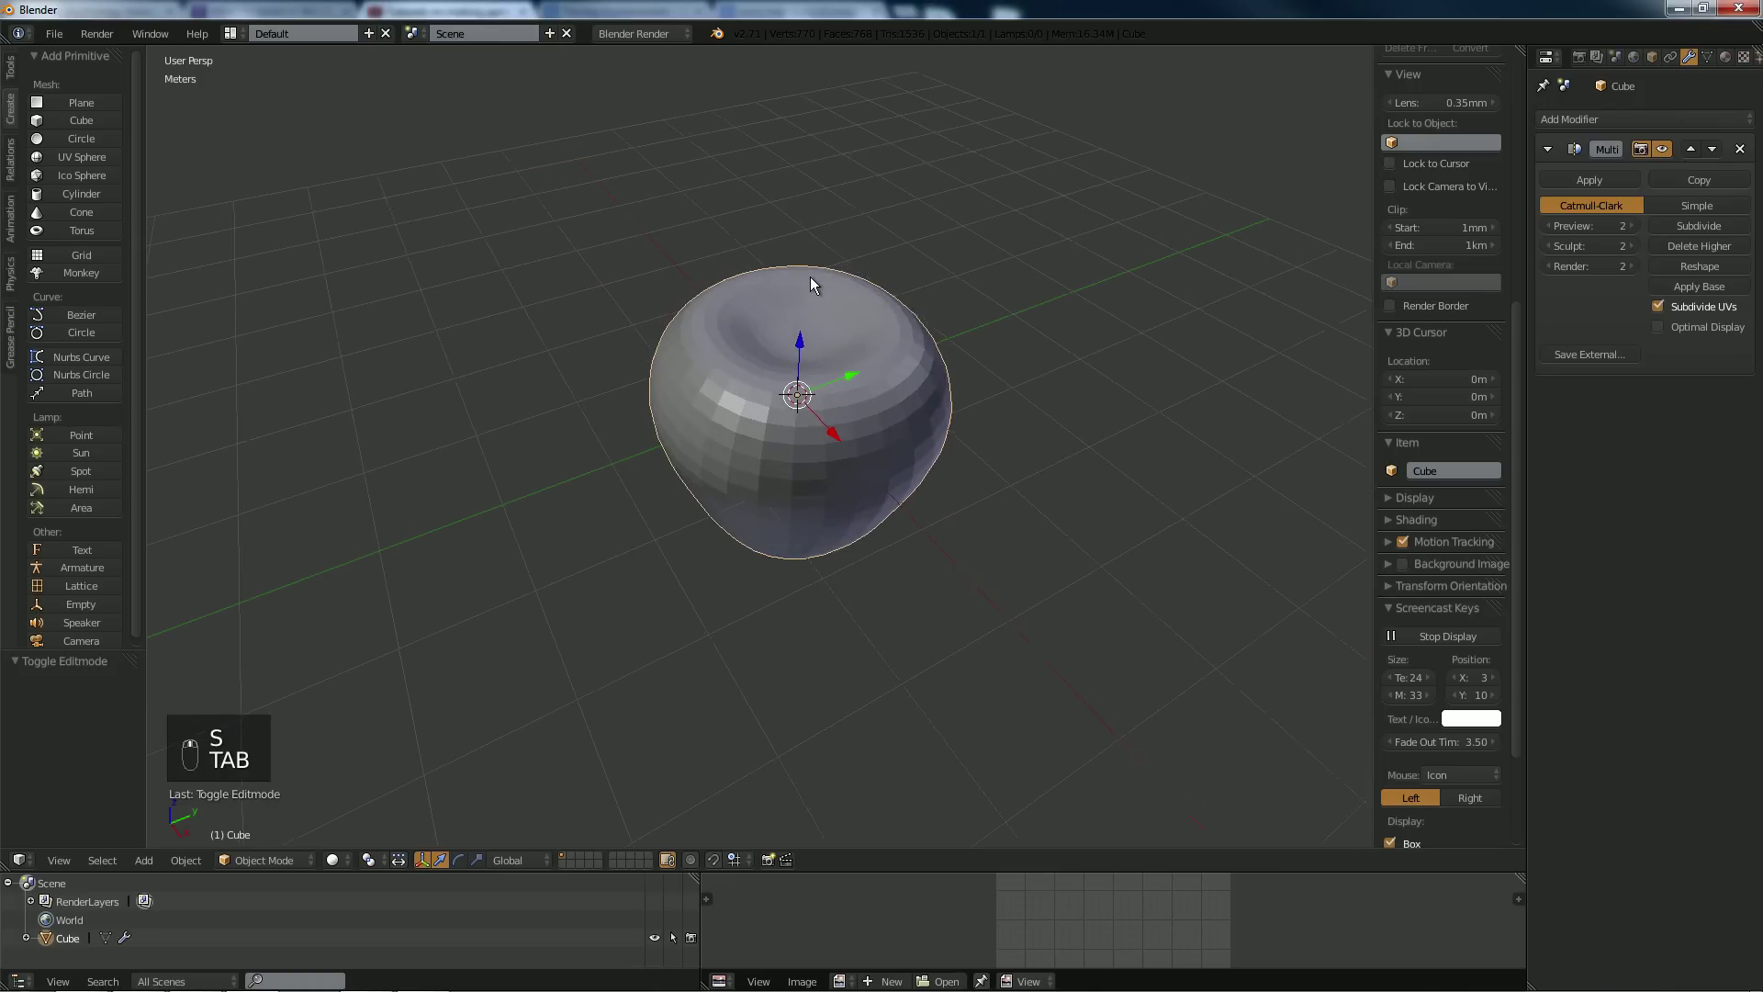
key("Tab")
key("Tab")
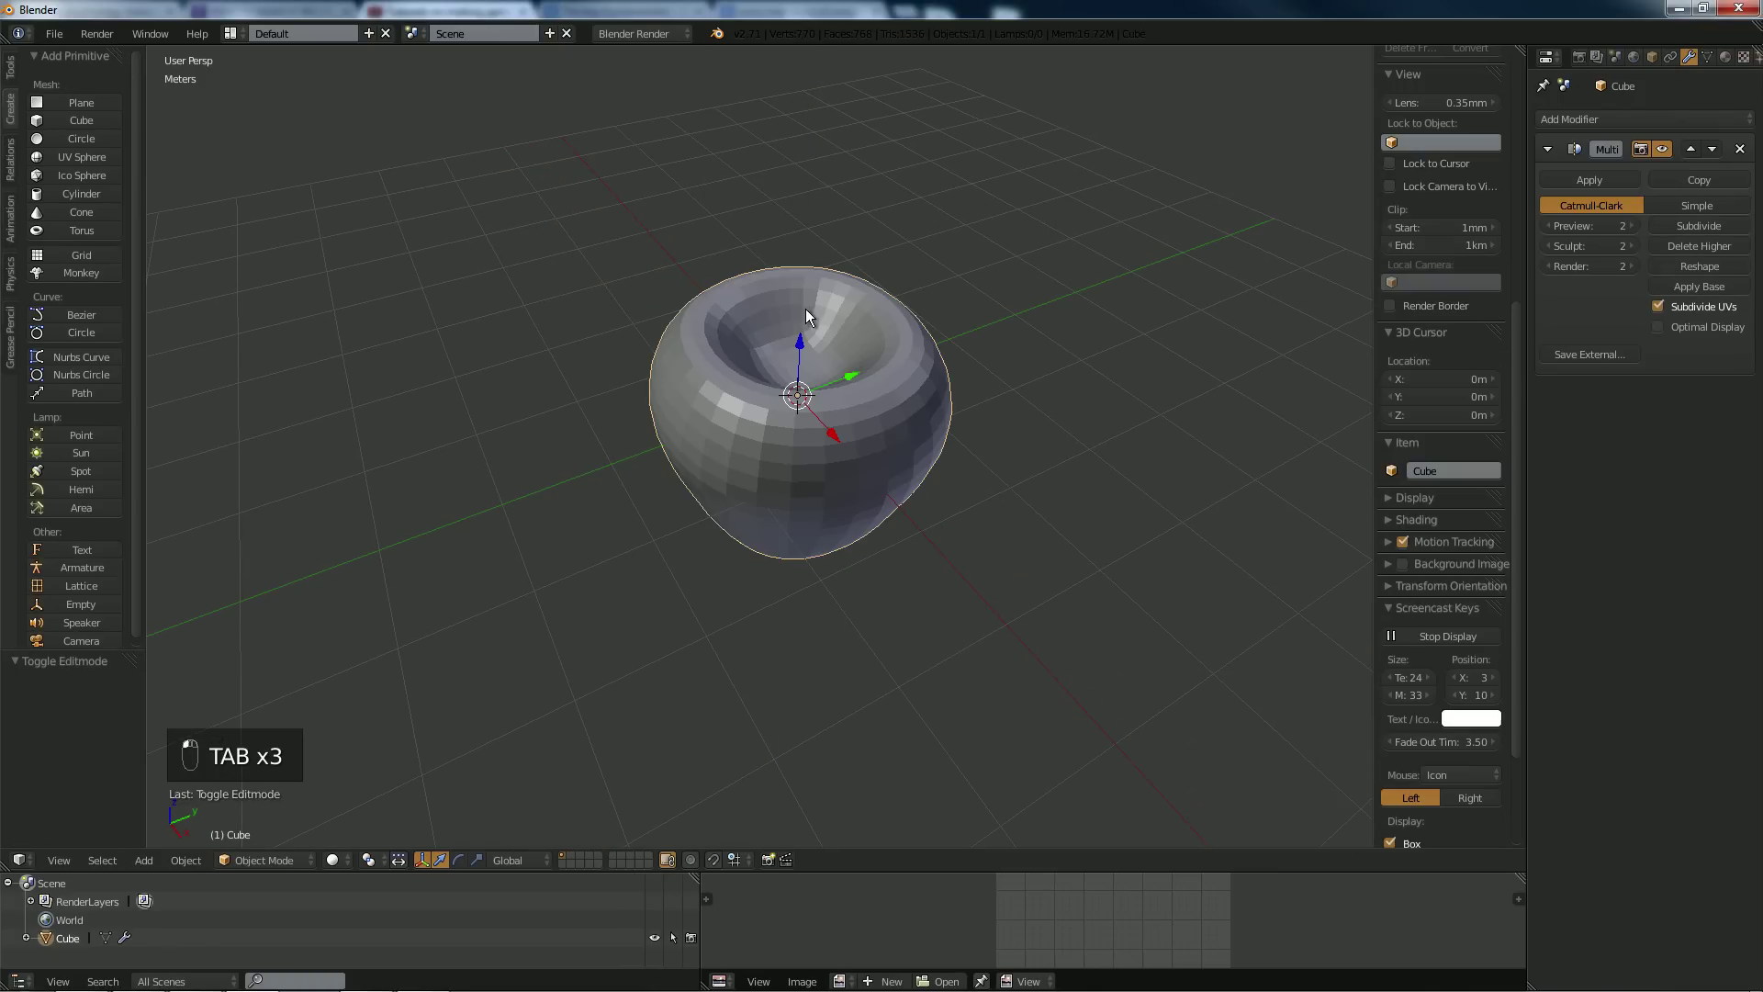
middle_click_drag(807, 308, 857, 331)
key("Tab")
Add an extra edge loop inside the apple's top hollow and check the smoothed shape.
key("a")
scroll(849, 342, "up", 3)
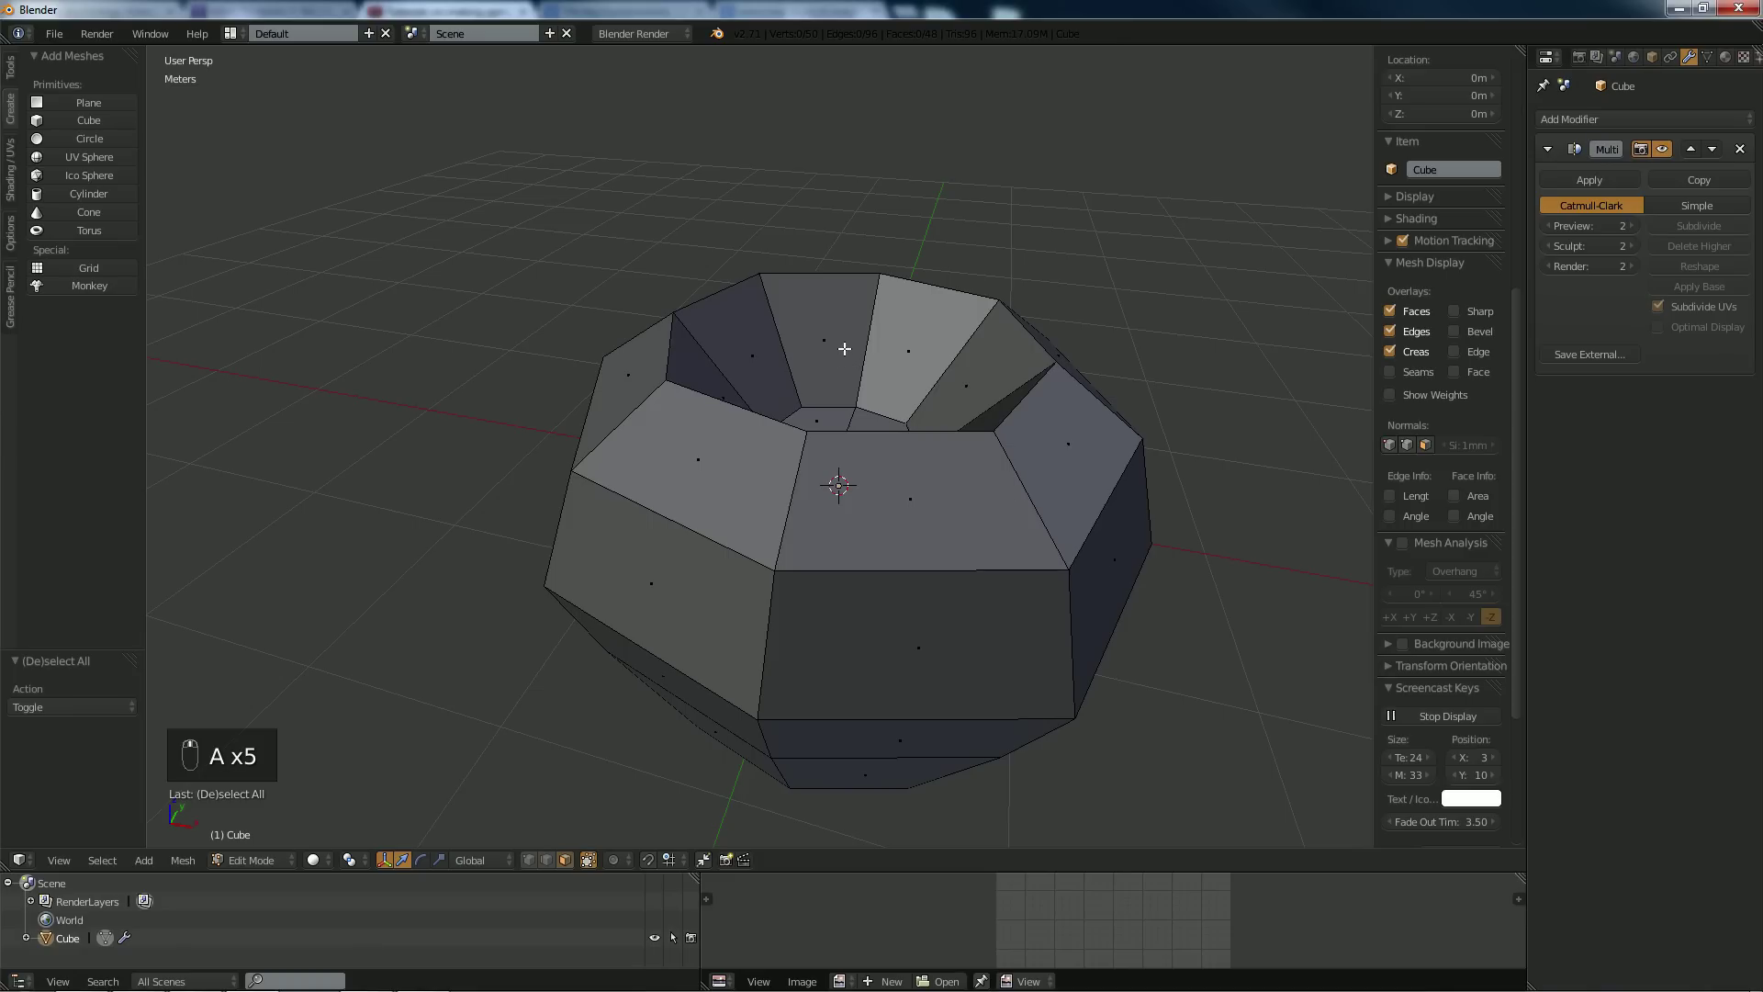
key("ctrl+r")
left_click(874, 303)
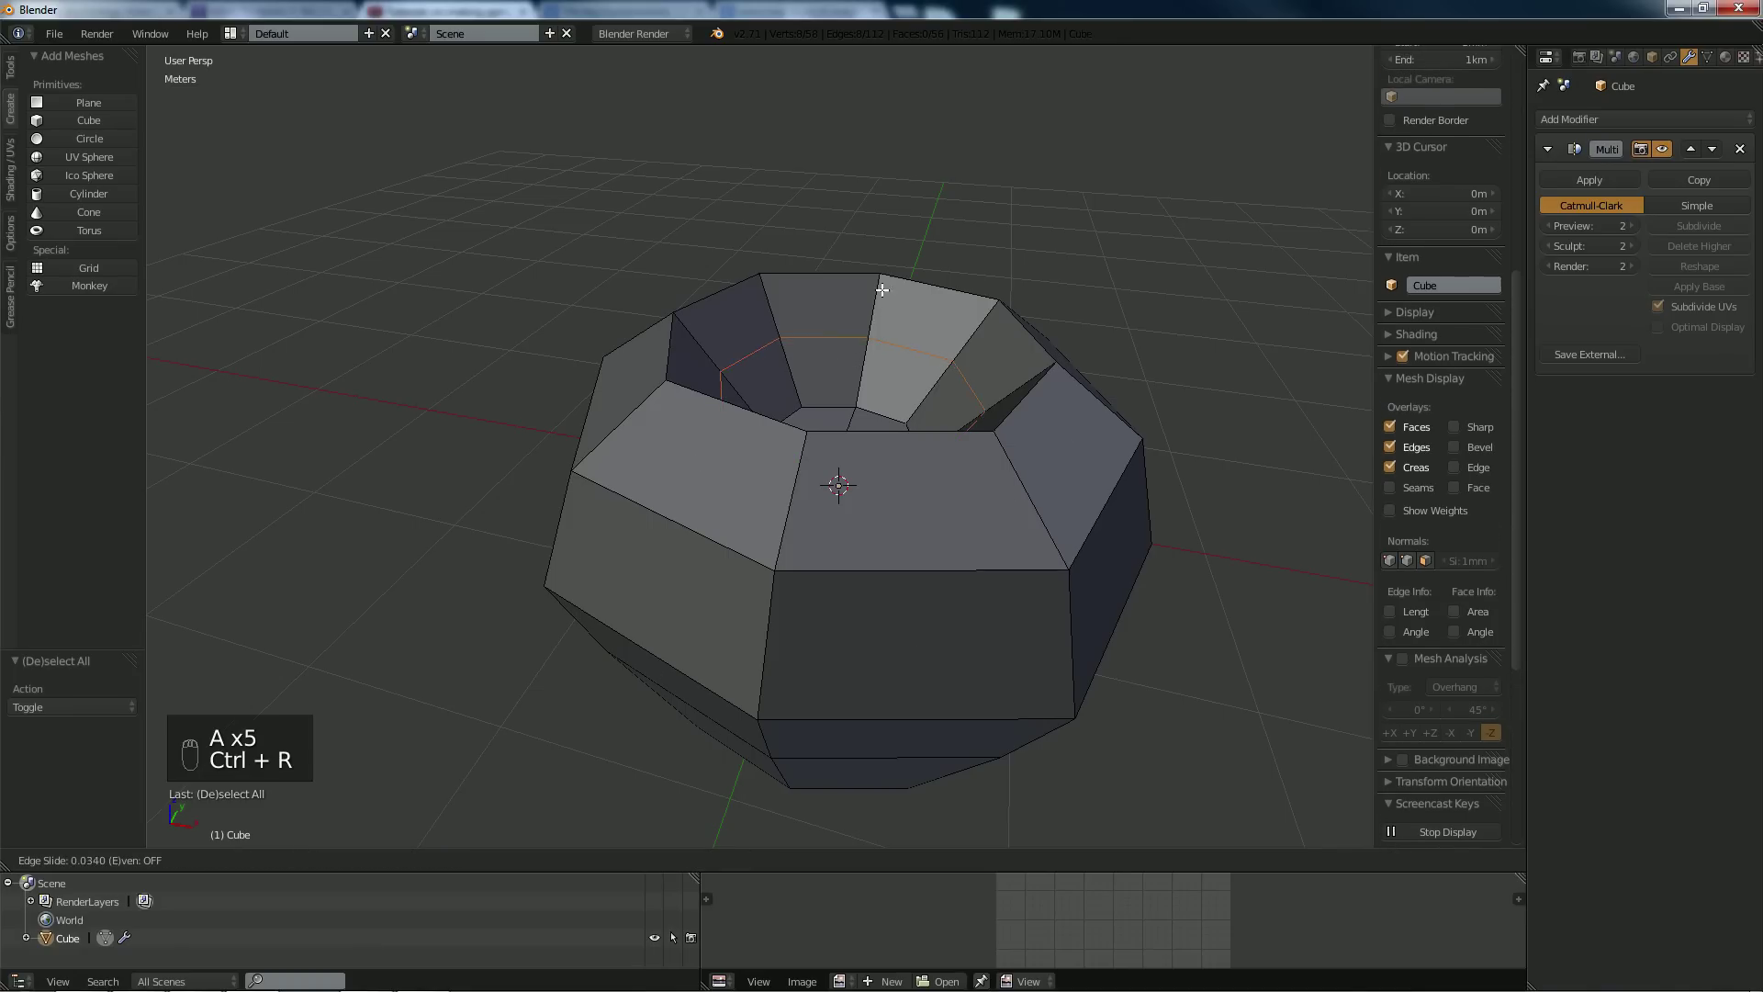
left_click(893, 267)
key("Tab")
middle_click_drag(830, 272, 854, 304)
key("Tab")
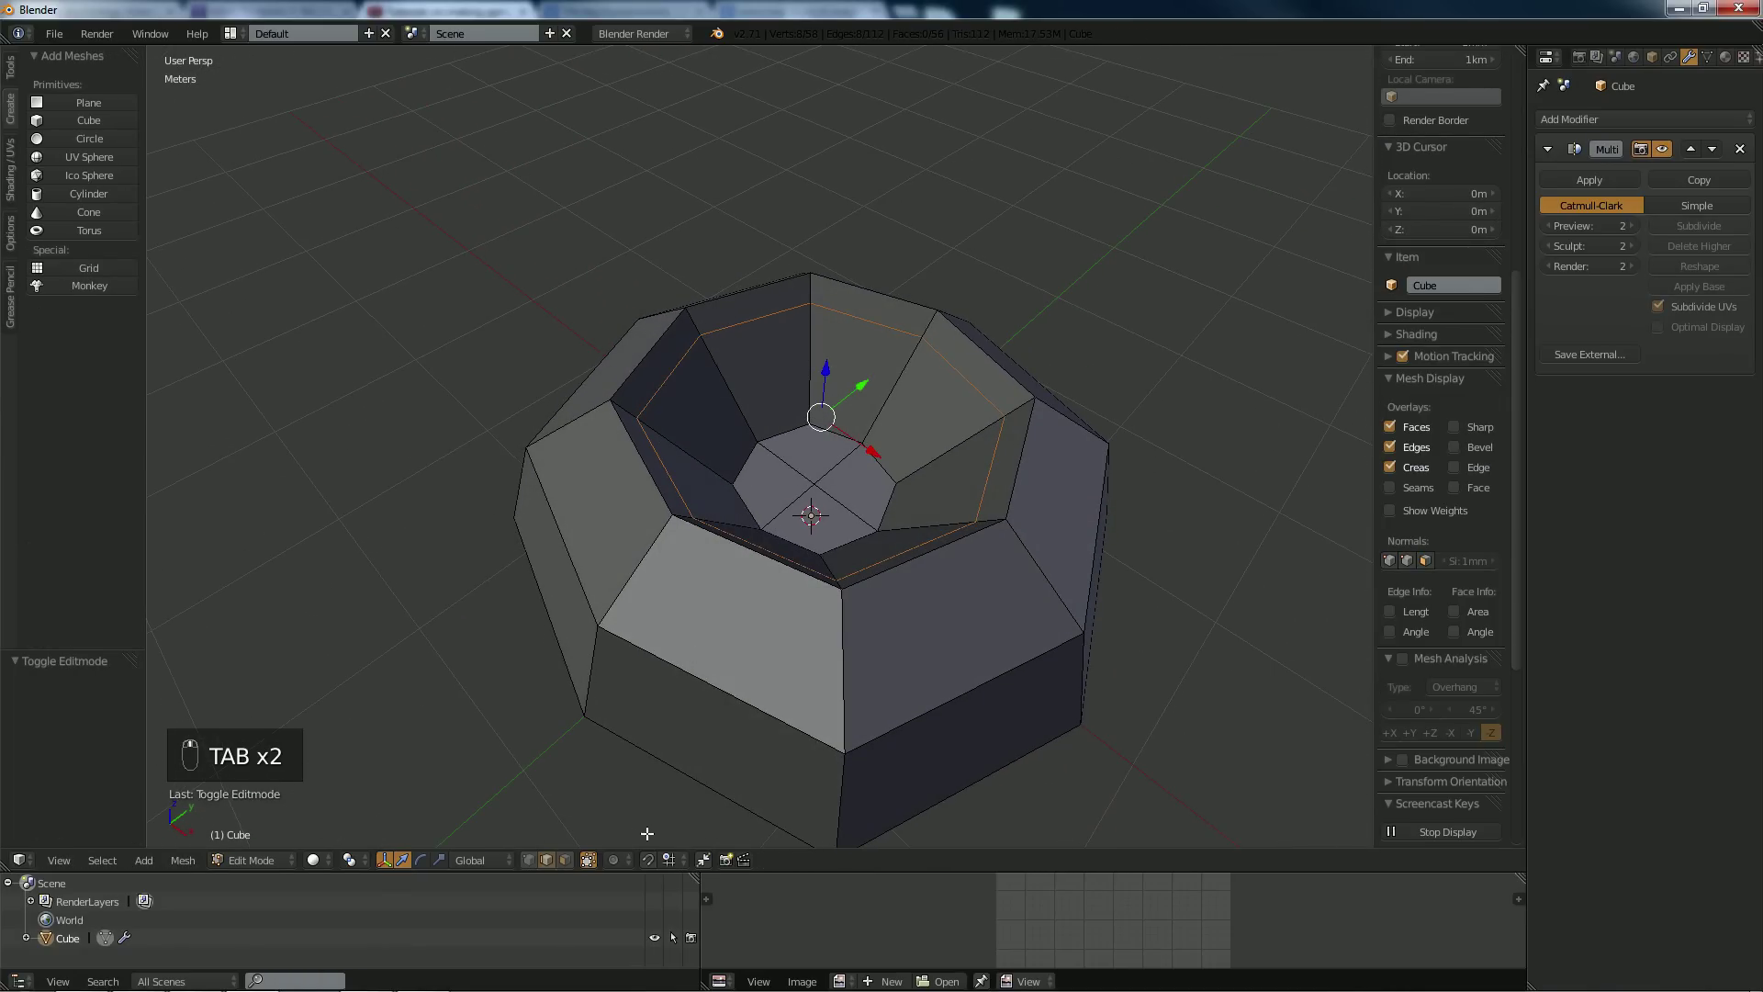
Switch to vertex select in a top orthographic wireframe view and clear the selection.
left_click(530, 860)
key("KP_7")
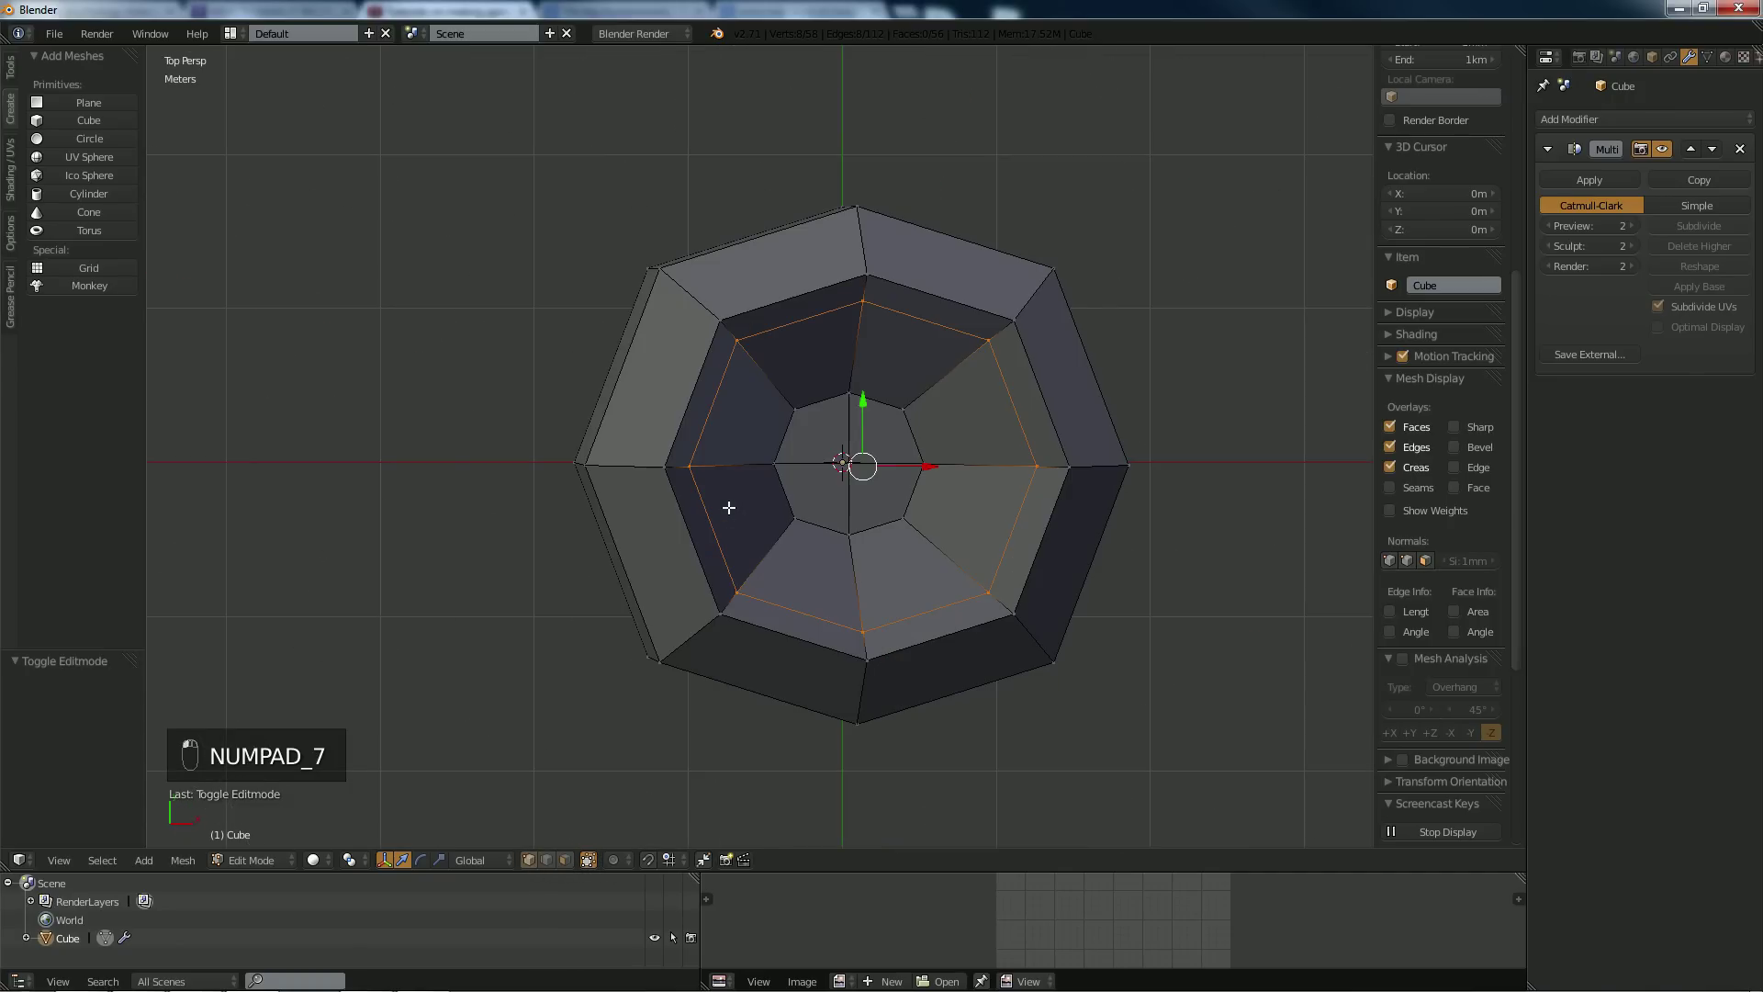
key("z")
key("z")
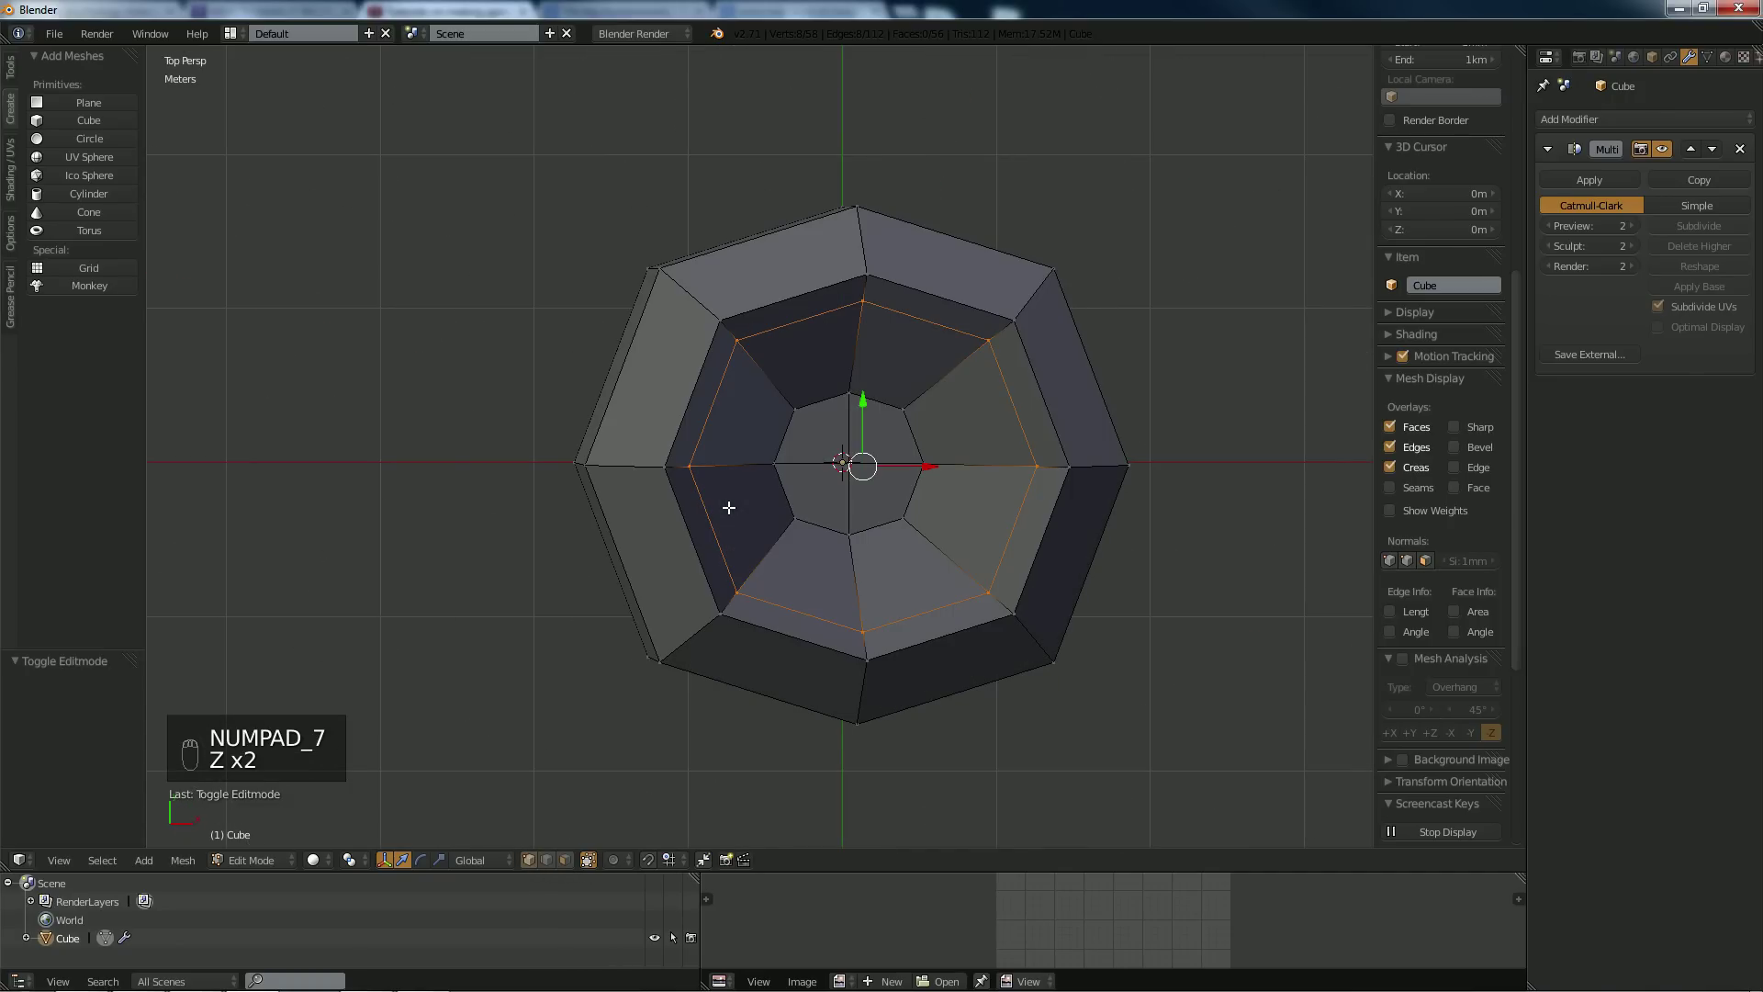
key("KP_5")
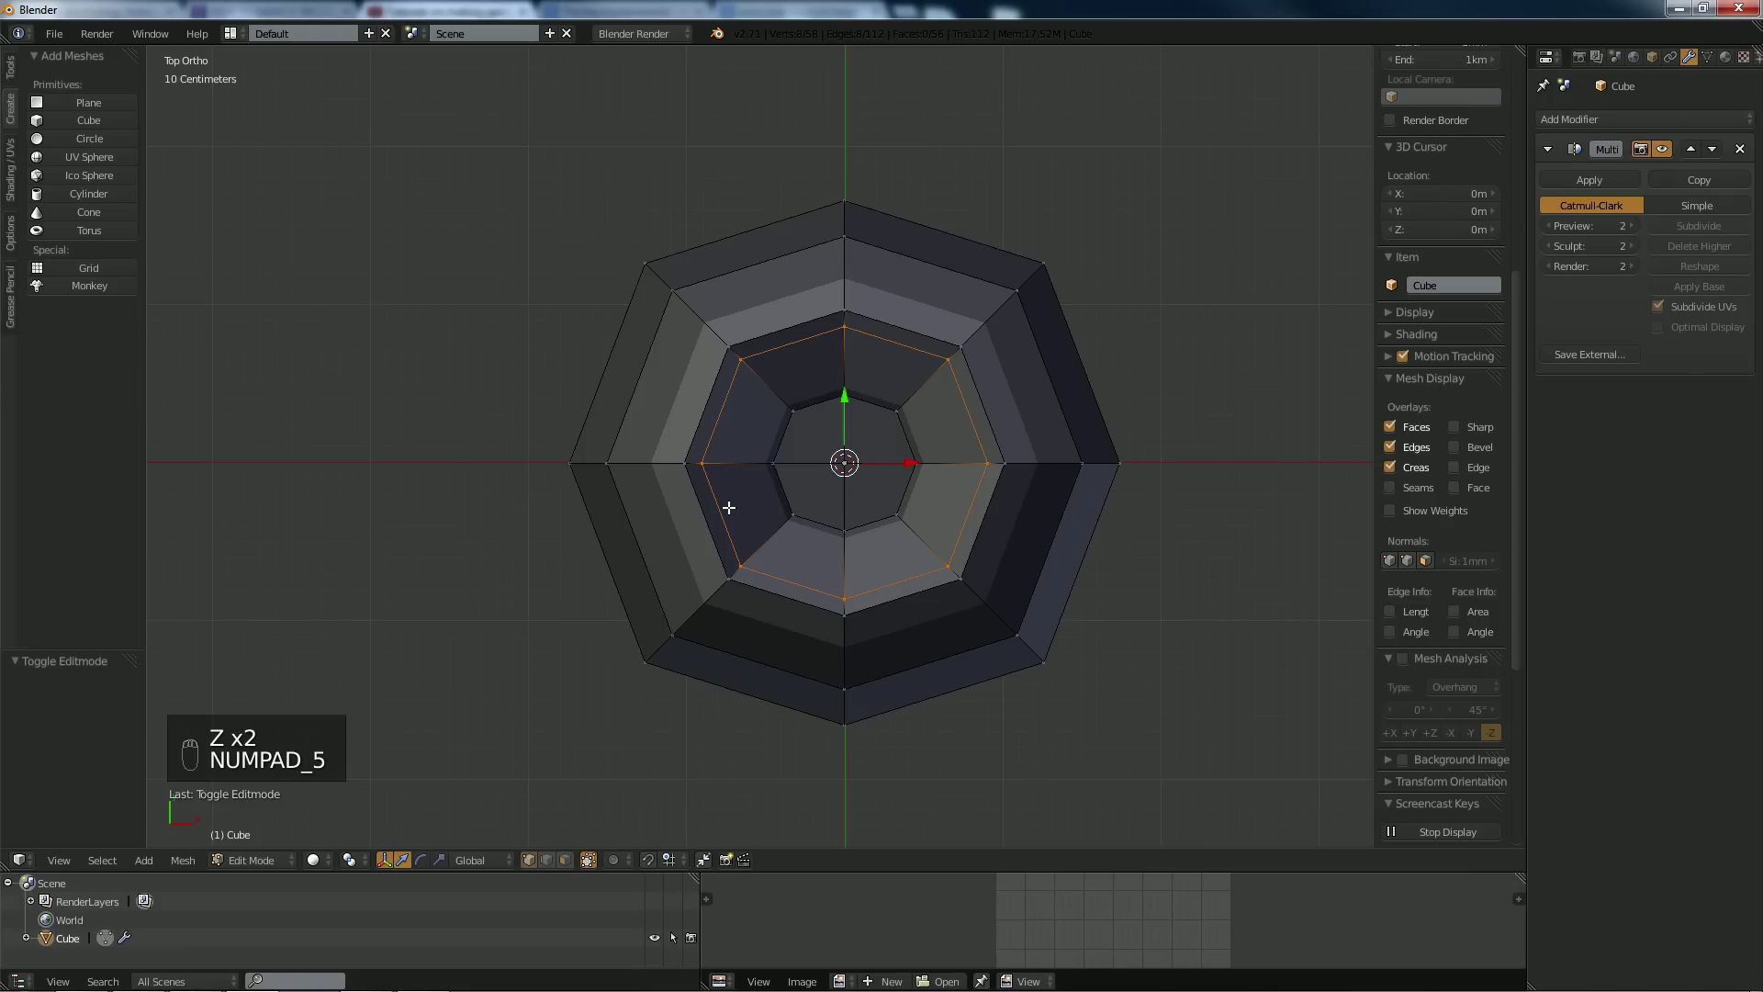
key("a")
key("a")
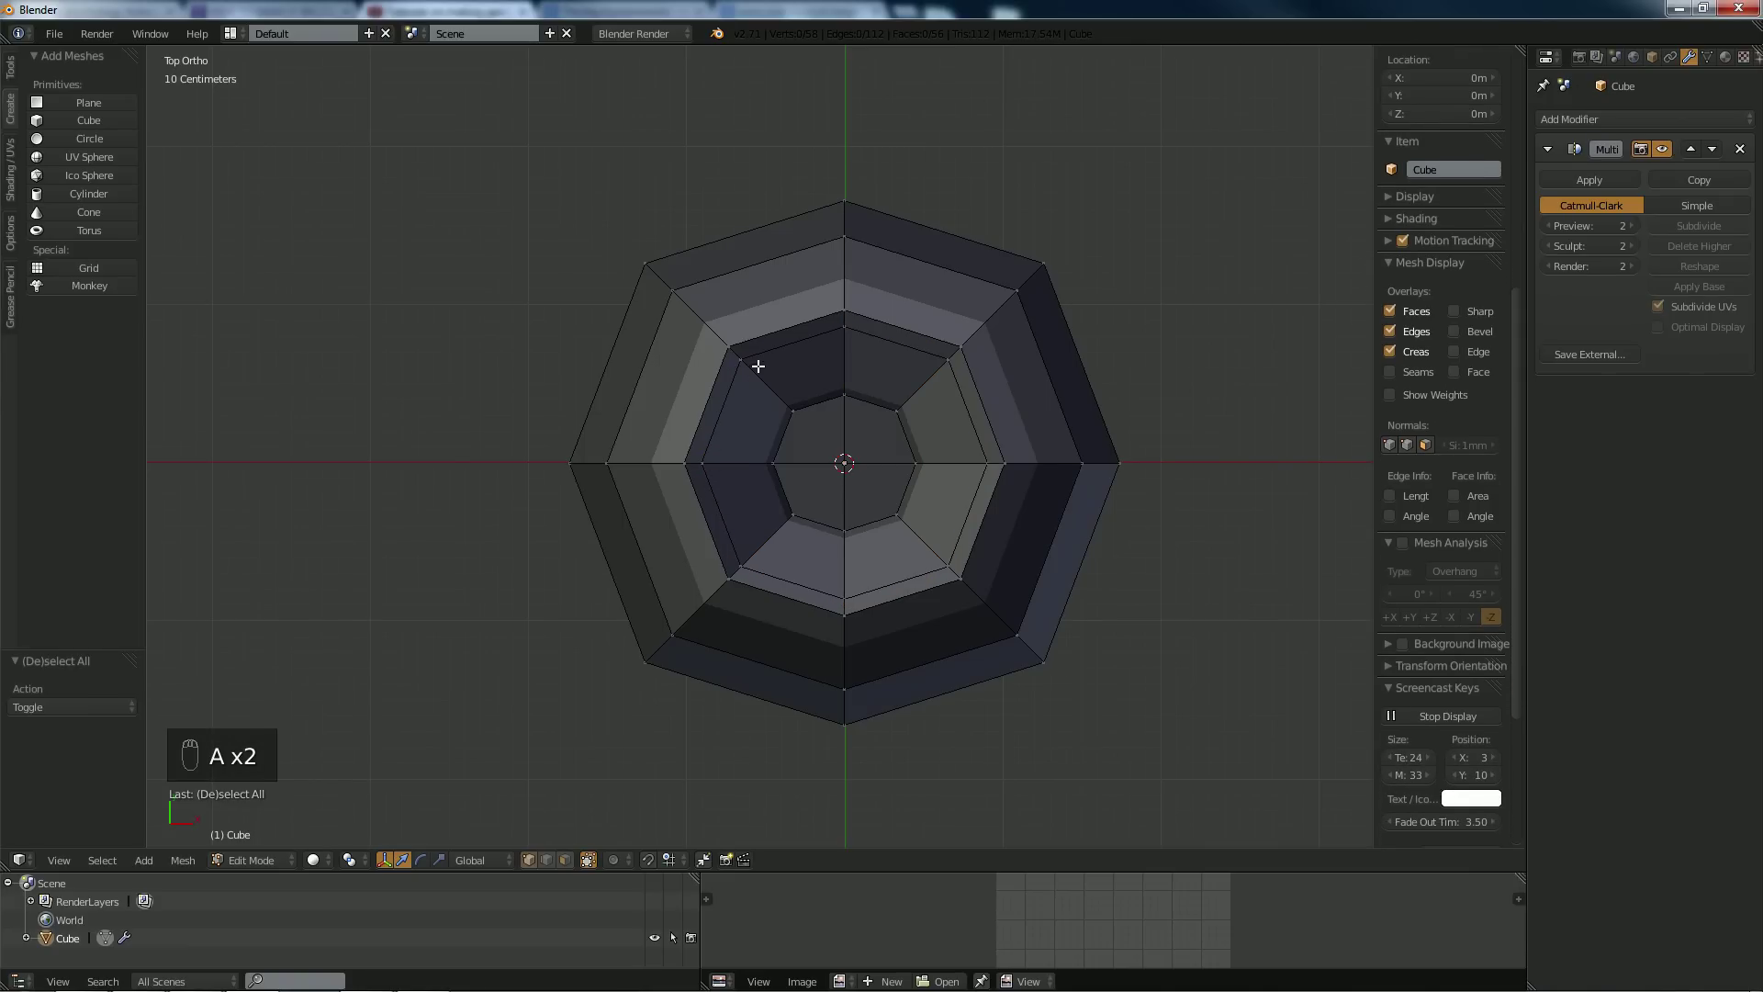
Box-select the upper, left and lower inner faces lining the hollow.
key("b")
left_click_drag(751, 301, 990, 441)
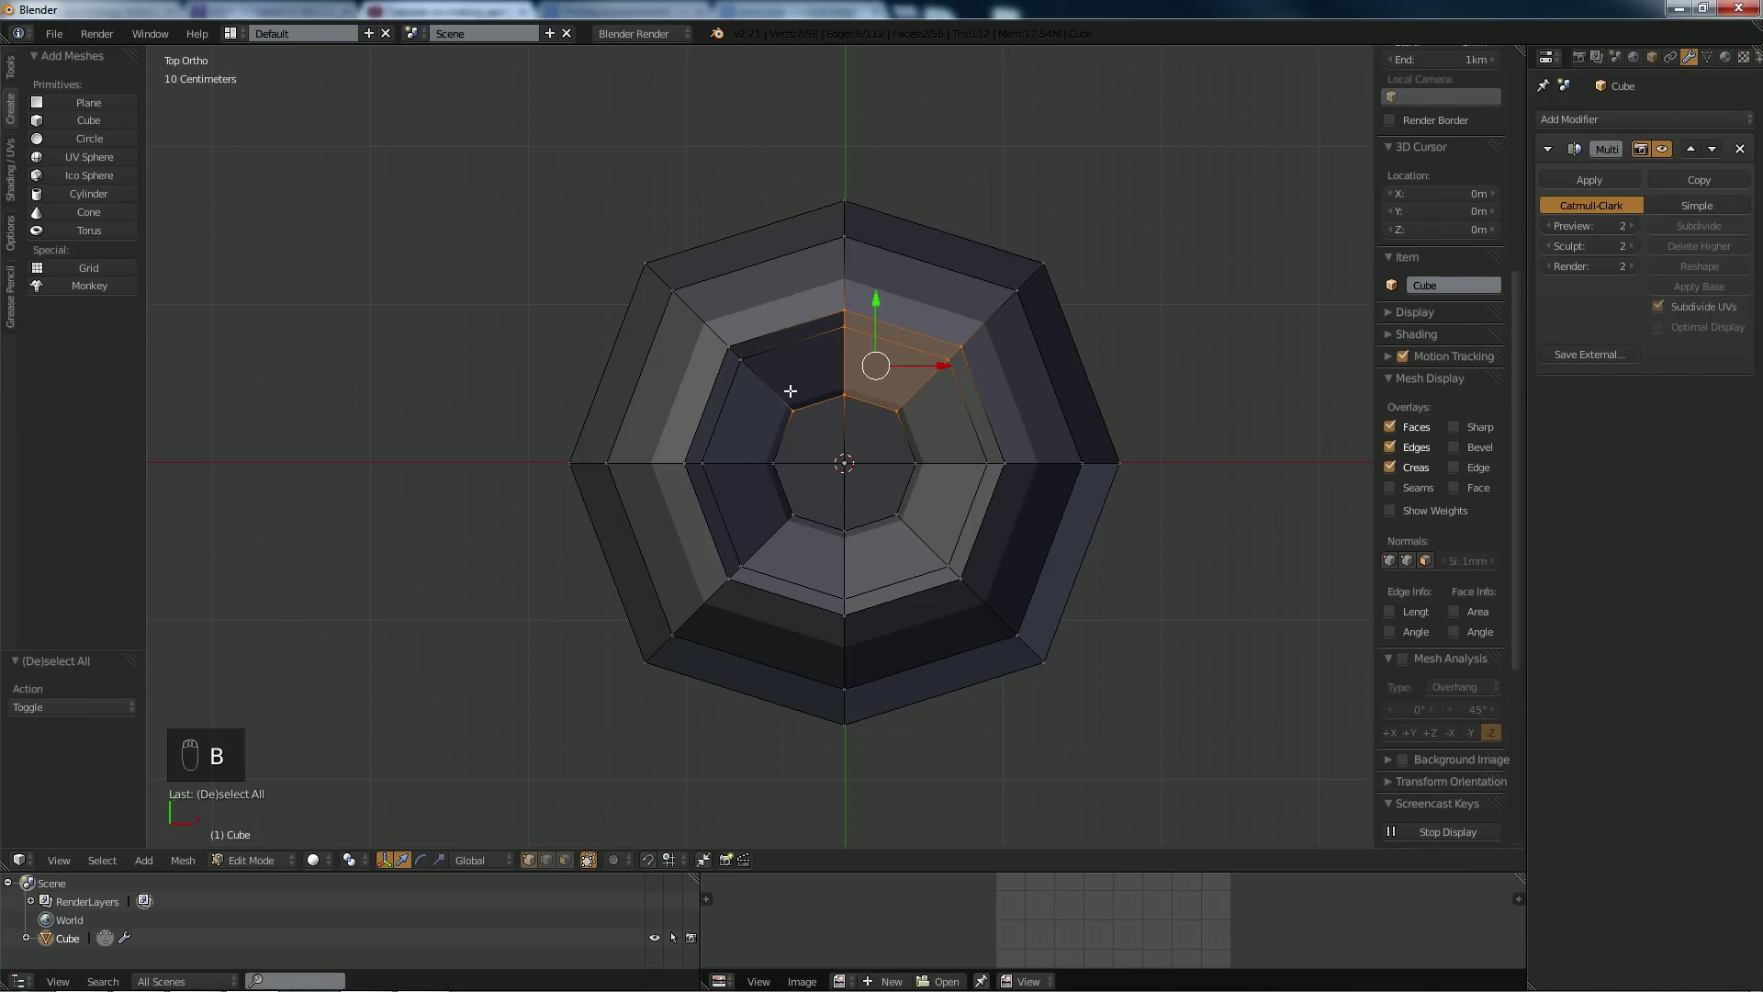
key("b")
left_click_drag(753, 331, 799, 443)
key("b")
left_click_drag(677, 450, 725, 478)
key("b")
left_click_drag(693, 548, 790, 614)
key("b")
left_click_drag(778, 489, 907, 640)
Add the lower-right, right and bottom inner faces, then return to a tilted perspective view.
key("b")
key("b")
left_click_drag(880, 484, 984, 598)
key("b")
left_click_drag(905, 433, 1019, 505)
middle_click_drag(897, 511, 784, 468)
key("b")
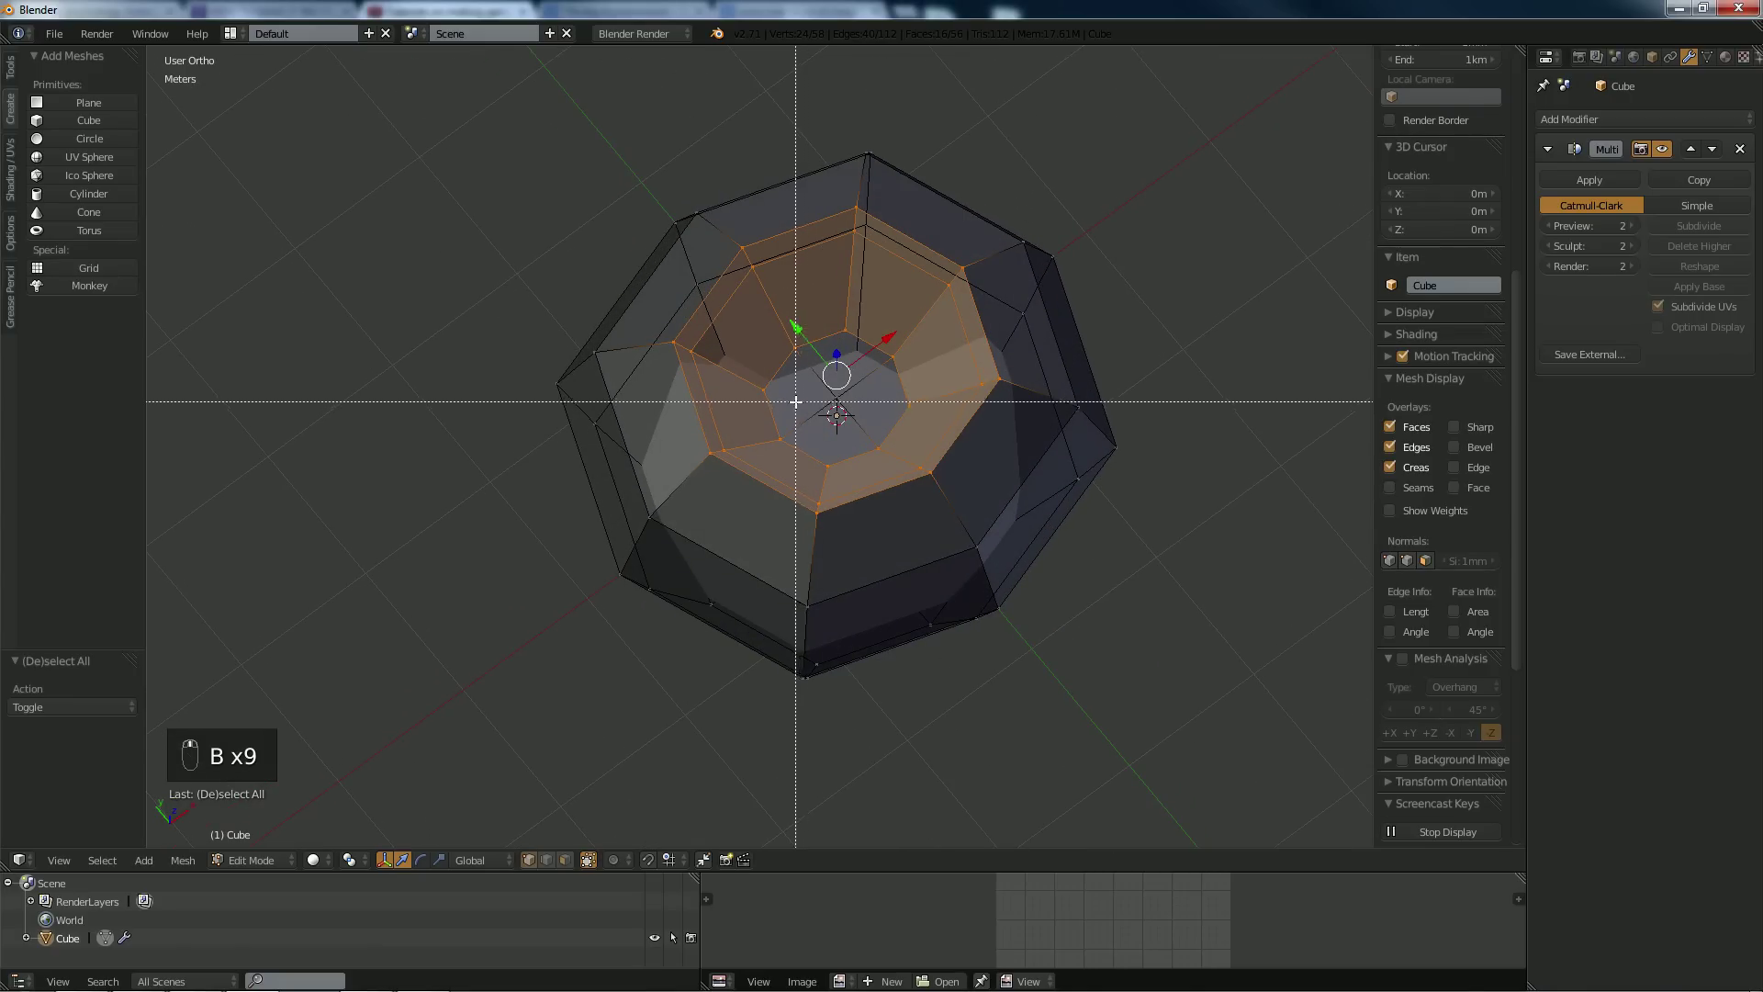
left_click_drag(820, 447, 841, 420)
key("KP_5")
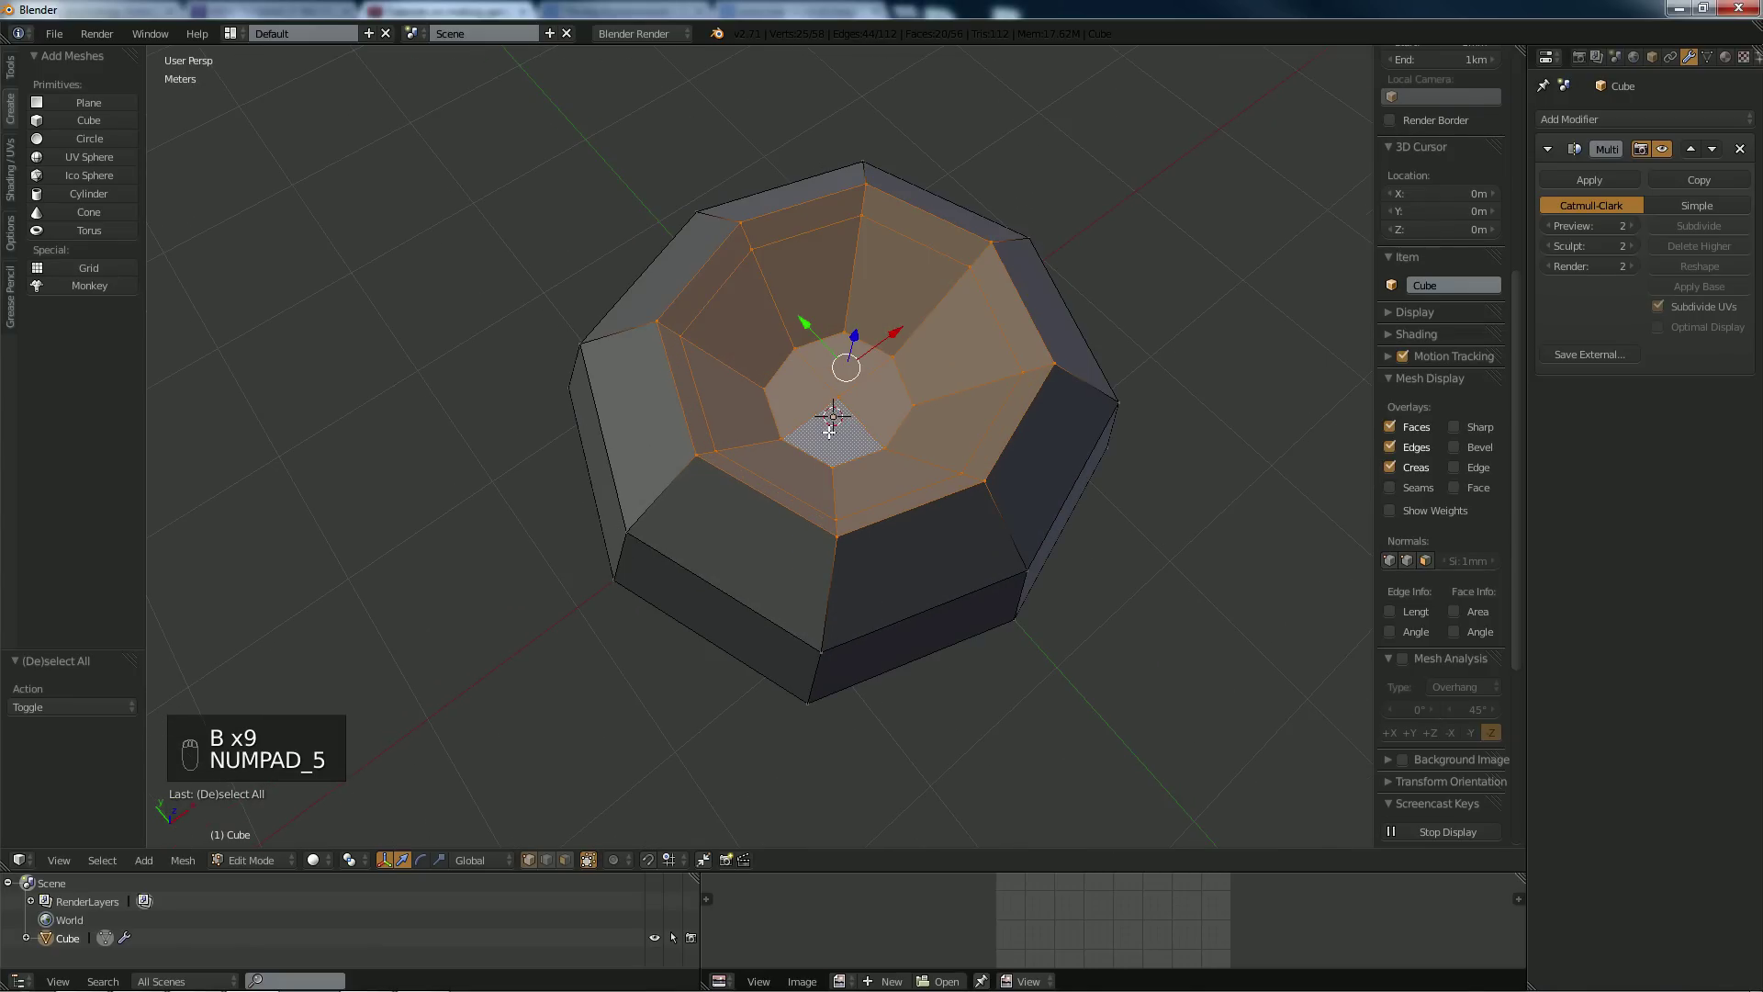
middle_click_drag(830, 433, 901, 451)
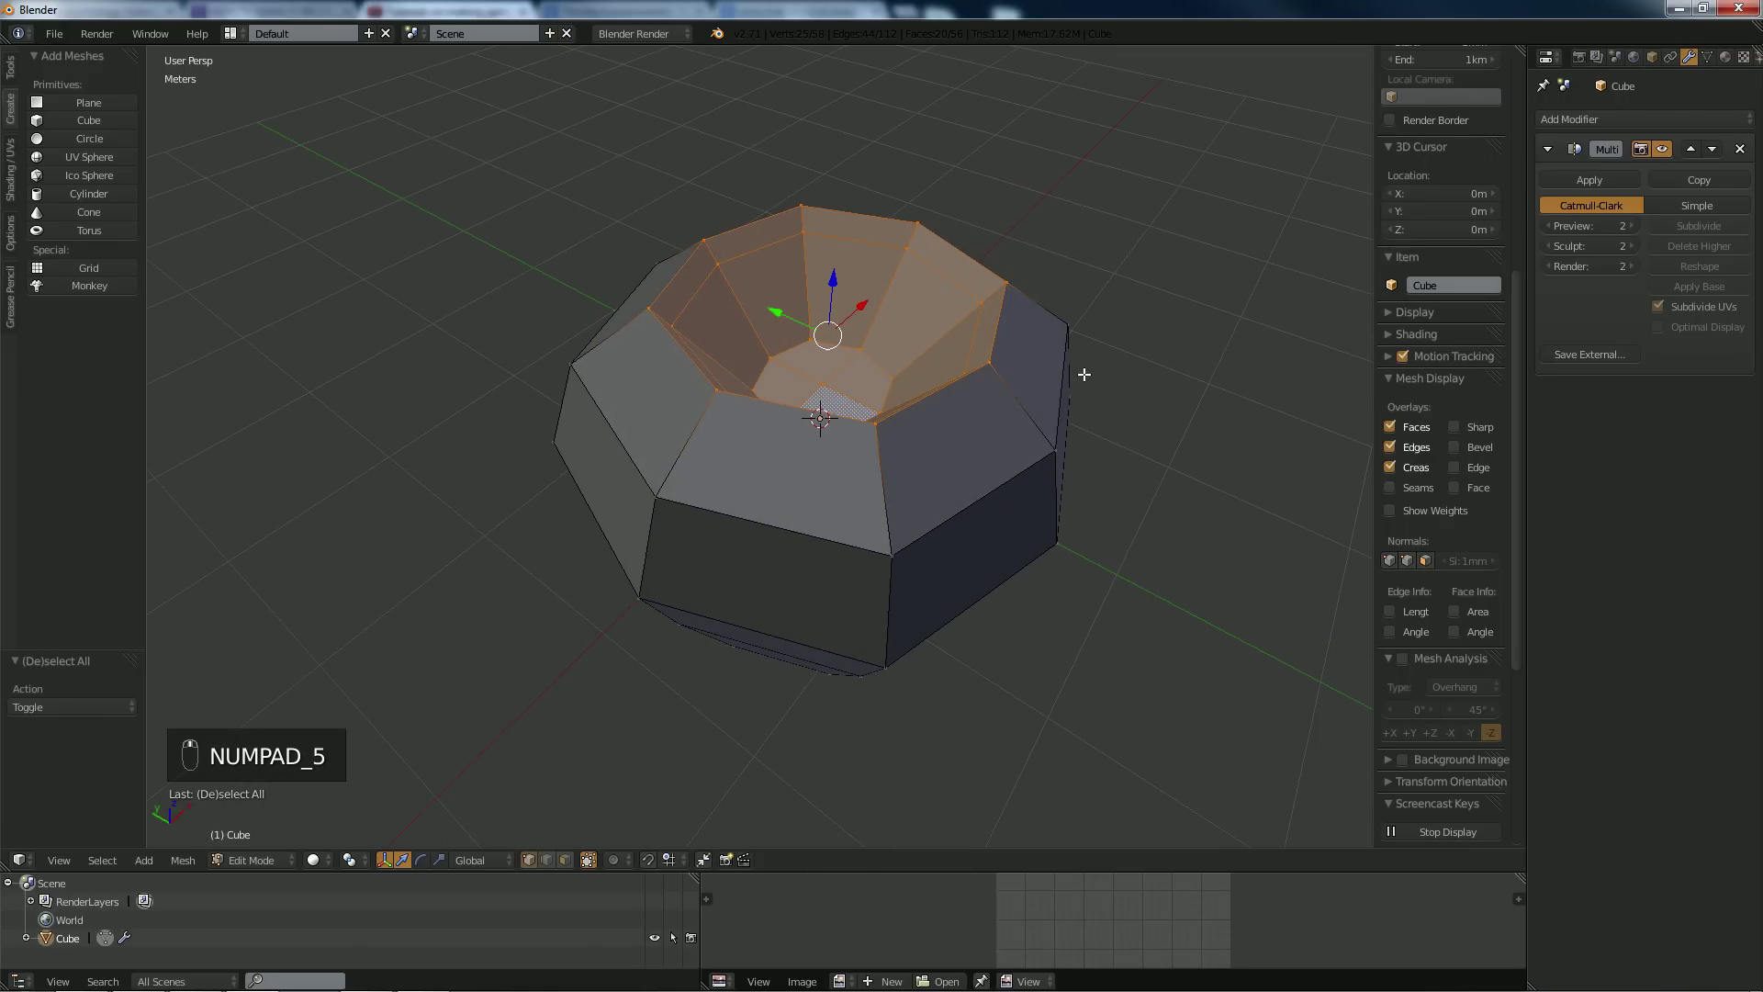
Scale down the selected inner faces of the hollow and inspect the smoothed apple.
key("s")
left_click(992, 354)
key("Tab")
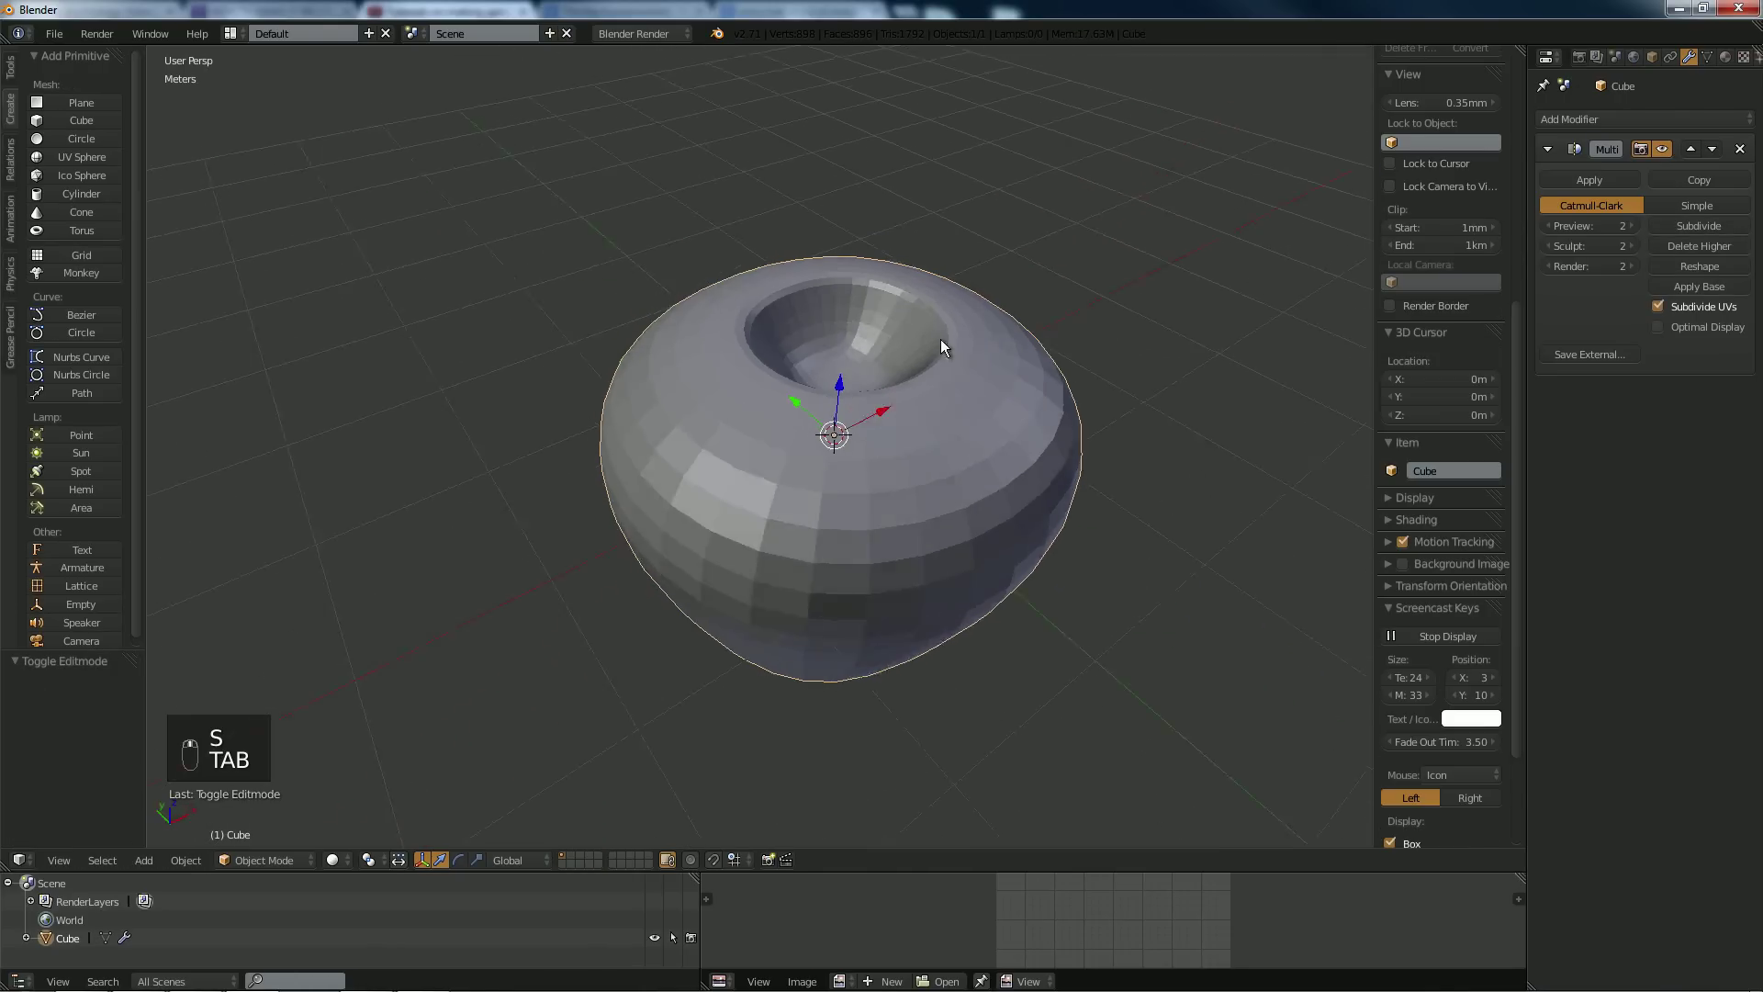
middle_click_drag(941, 342, 983, 319)
key("Tab")
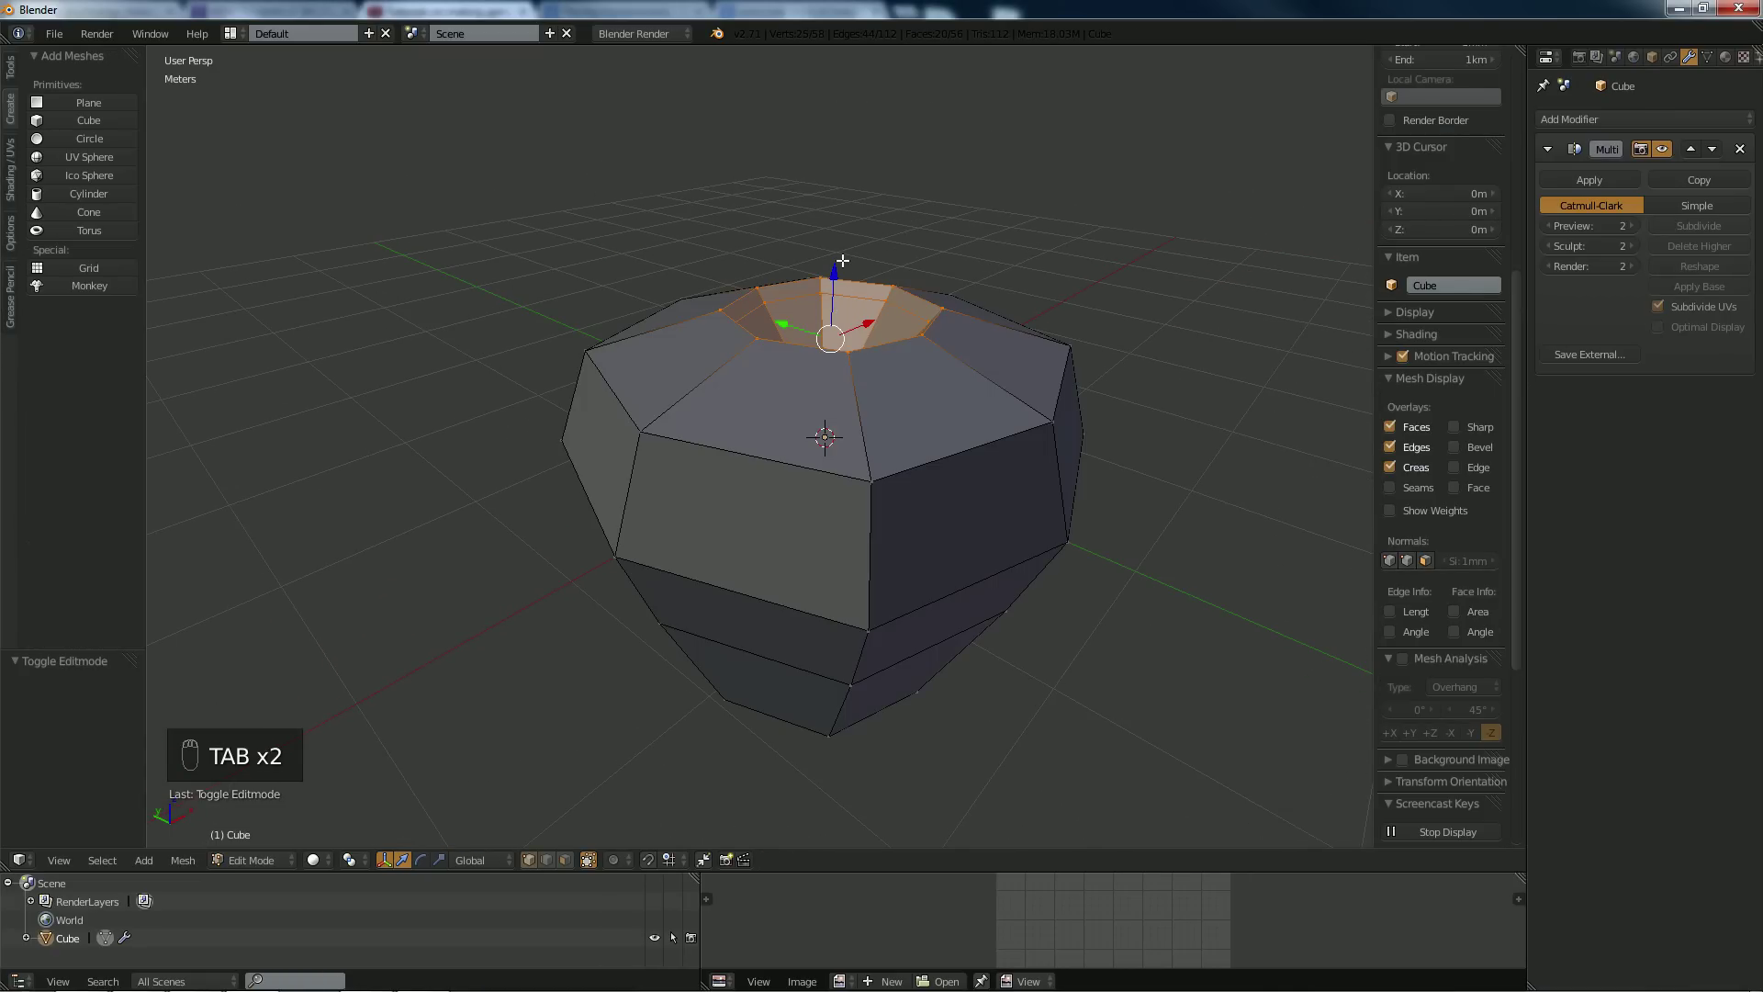
key("Tab")
middle_click_drag(851, 248, 873, 404)
key("Tab")
key("Tab")
scroll(872, 404, "up", 4)
middle_click_drag(884, 296, 807, 421)
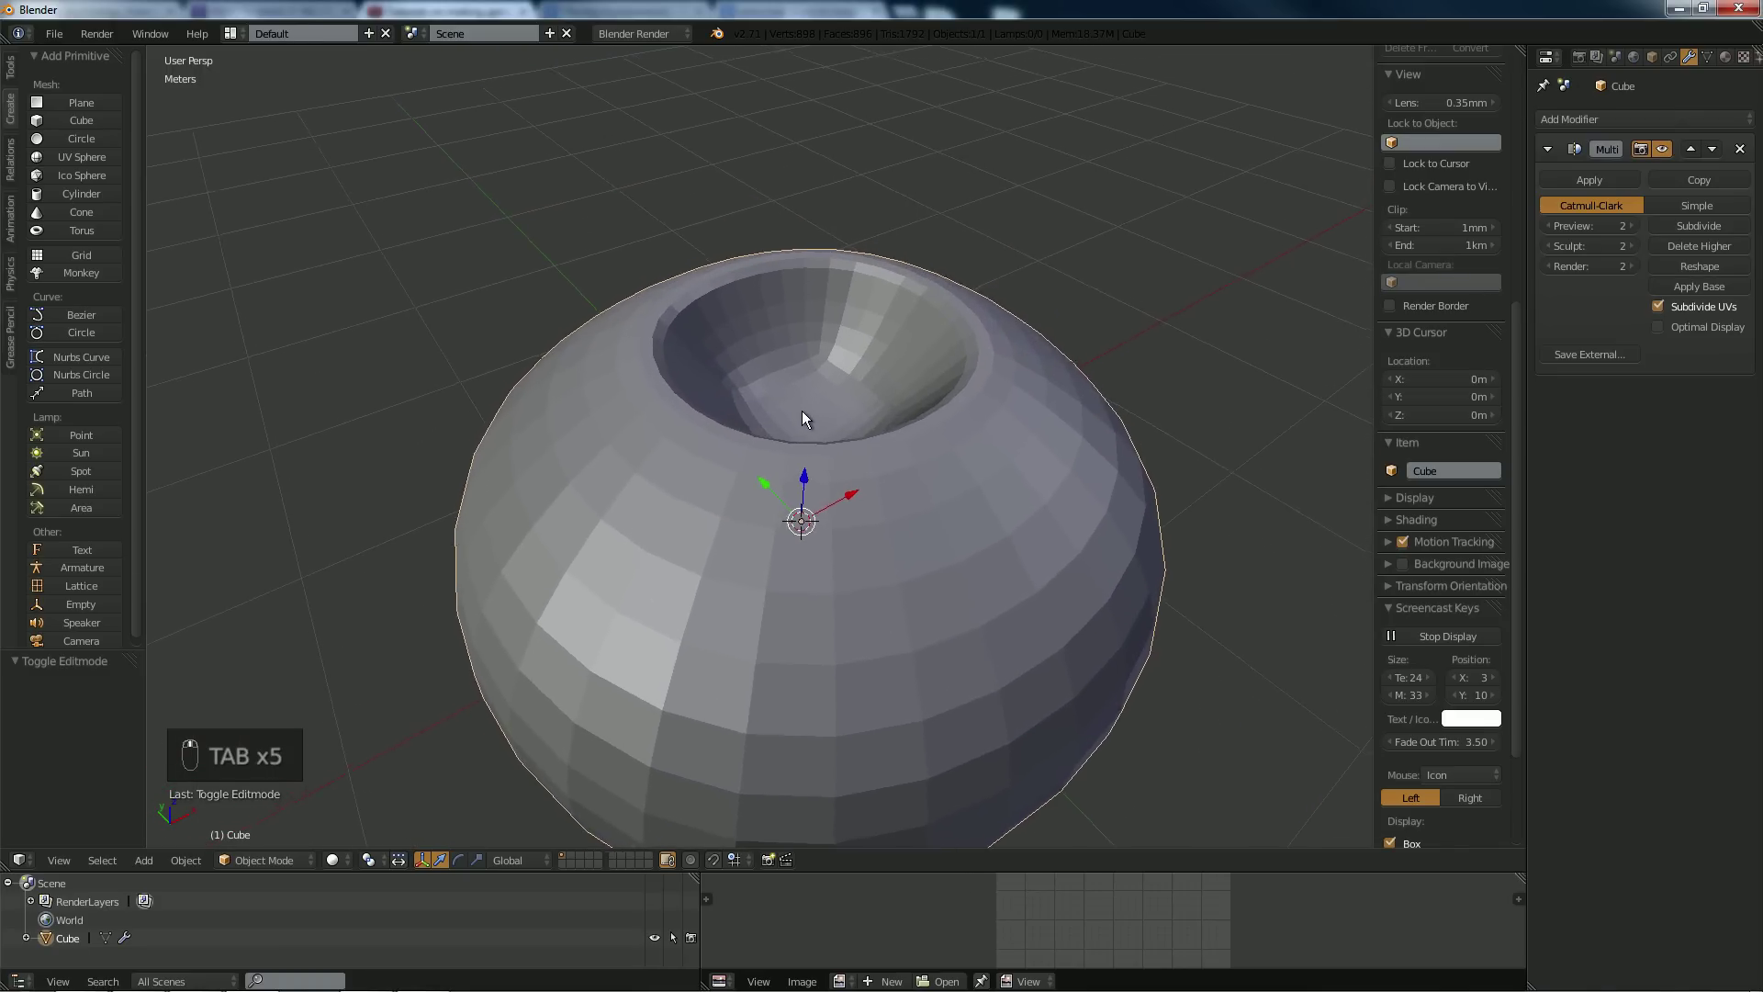
scroll(808, 424, "up", 3)
key("Tab")
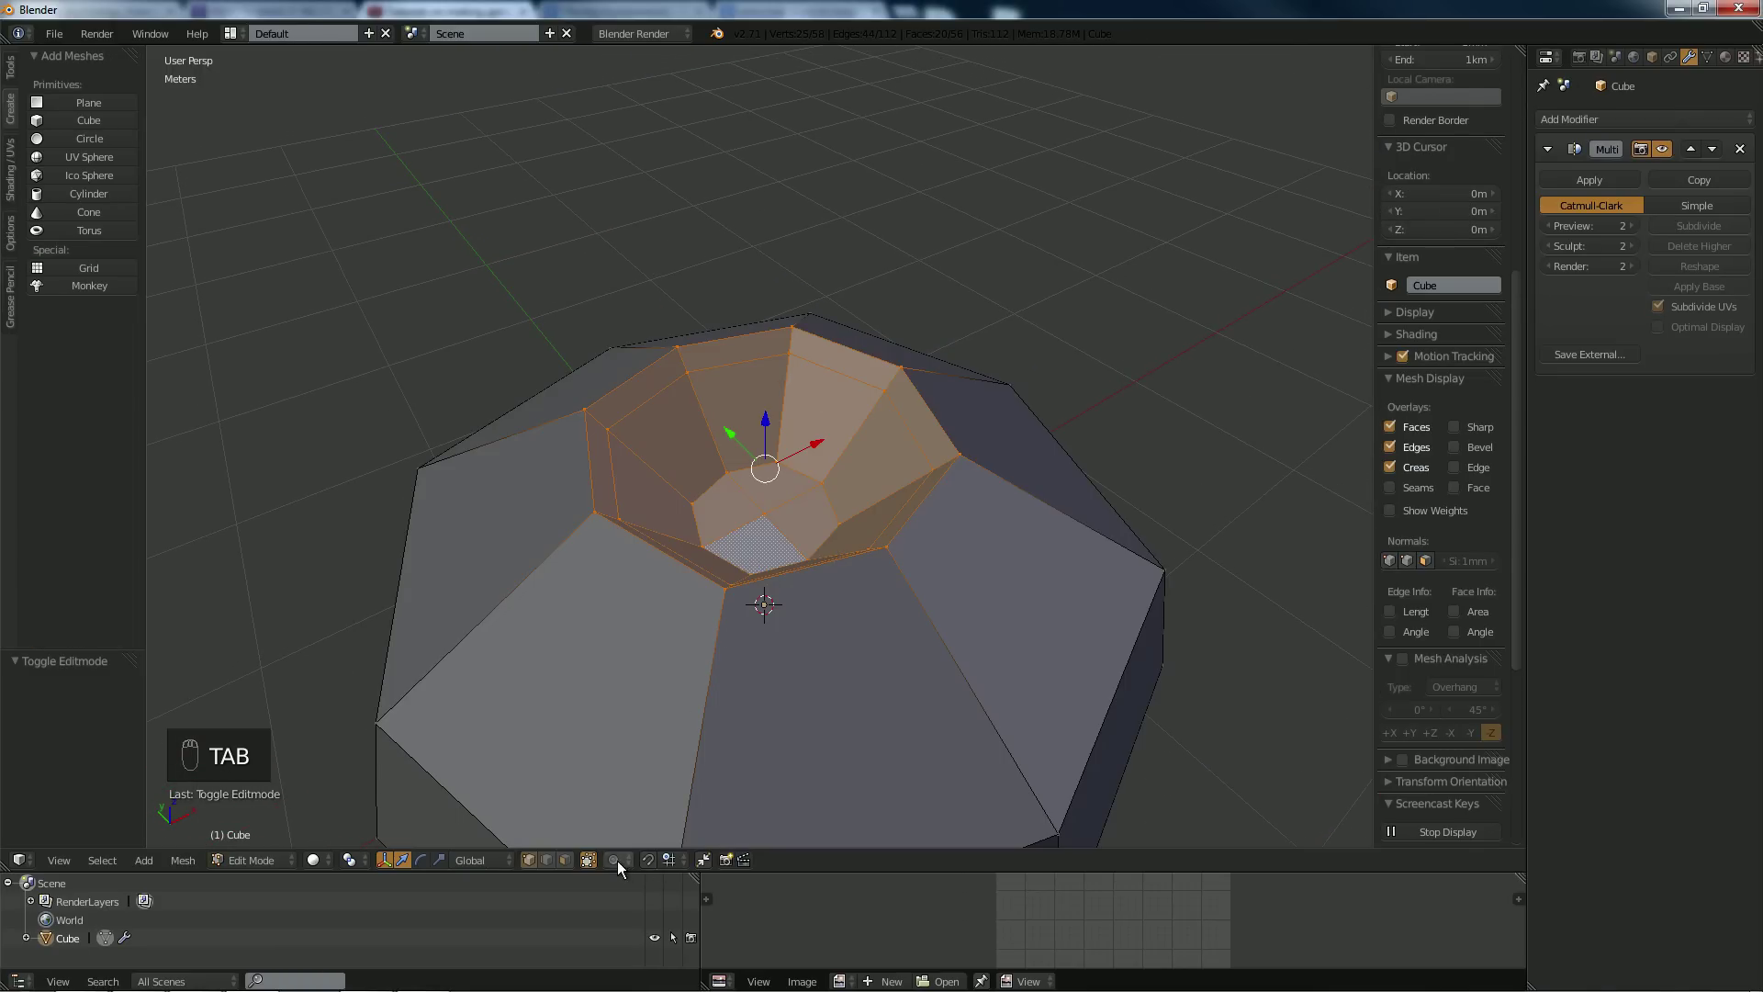
In face select, scale the hollow's bottom faces to 0.463 so they pinch to a point.
left_click(567, 861)
right_click(735, 526)
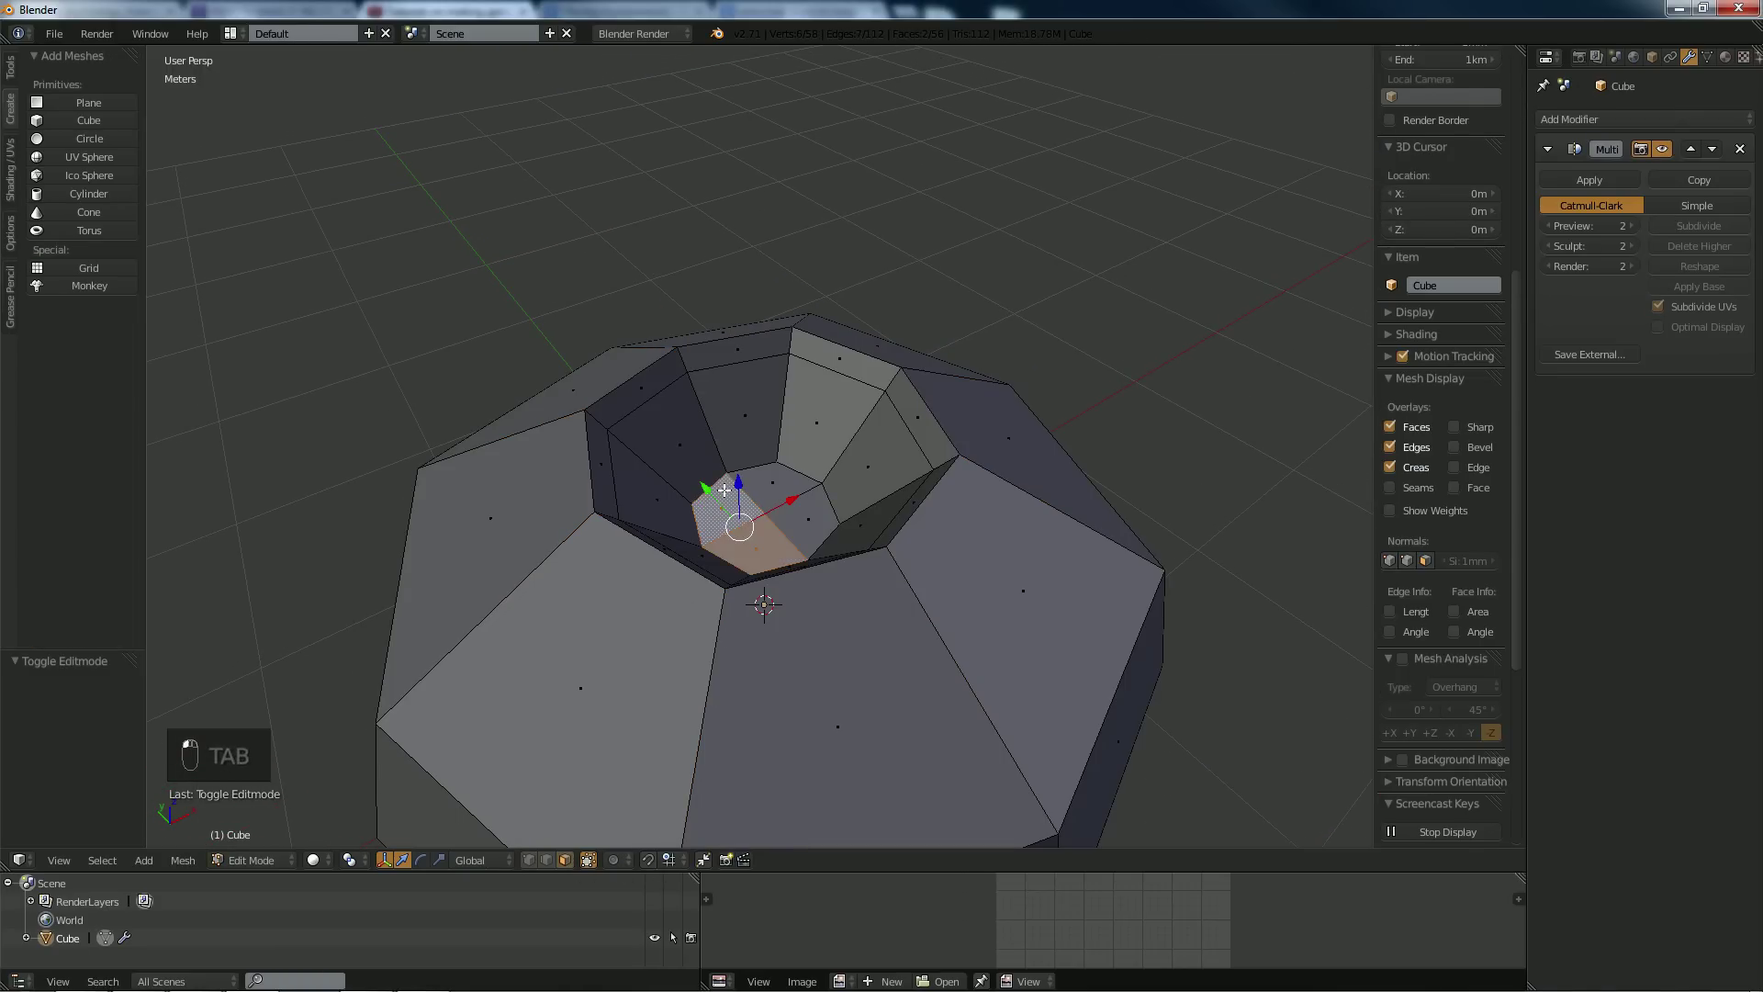
right_click(793, 487, "shift")
right_click(812, 519, "shift")
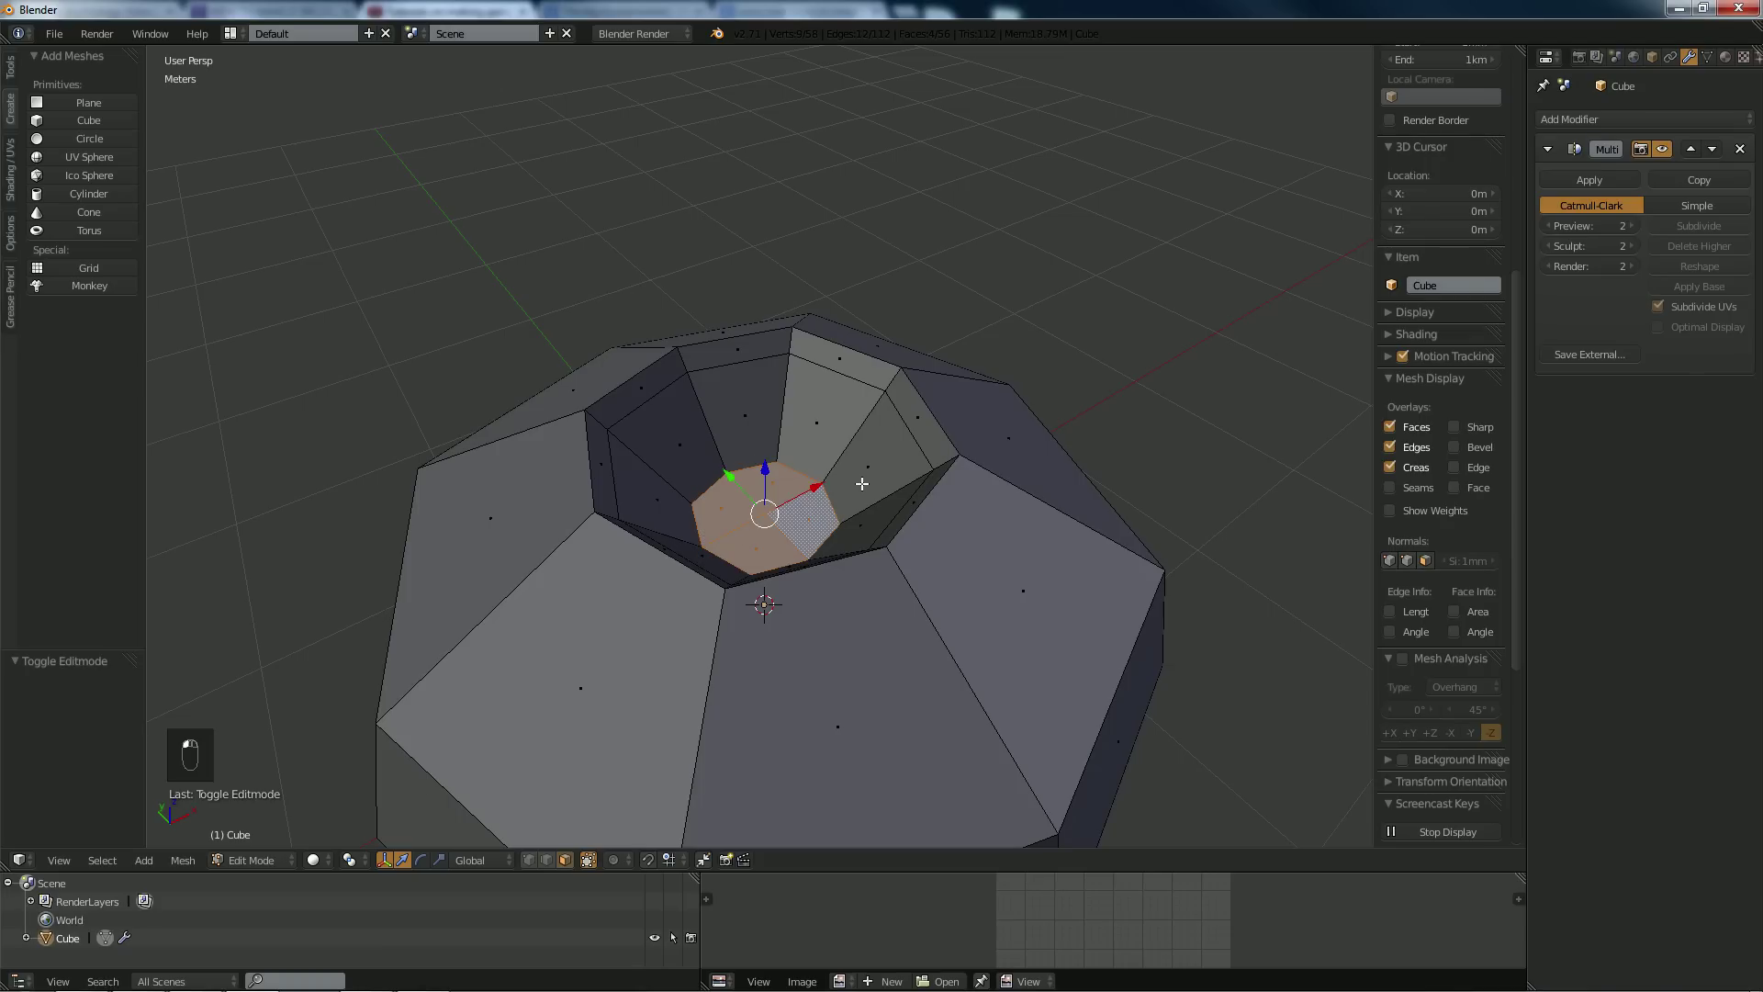
key("s")
left_click(804, 505)
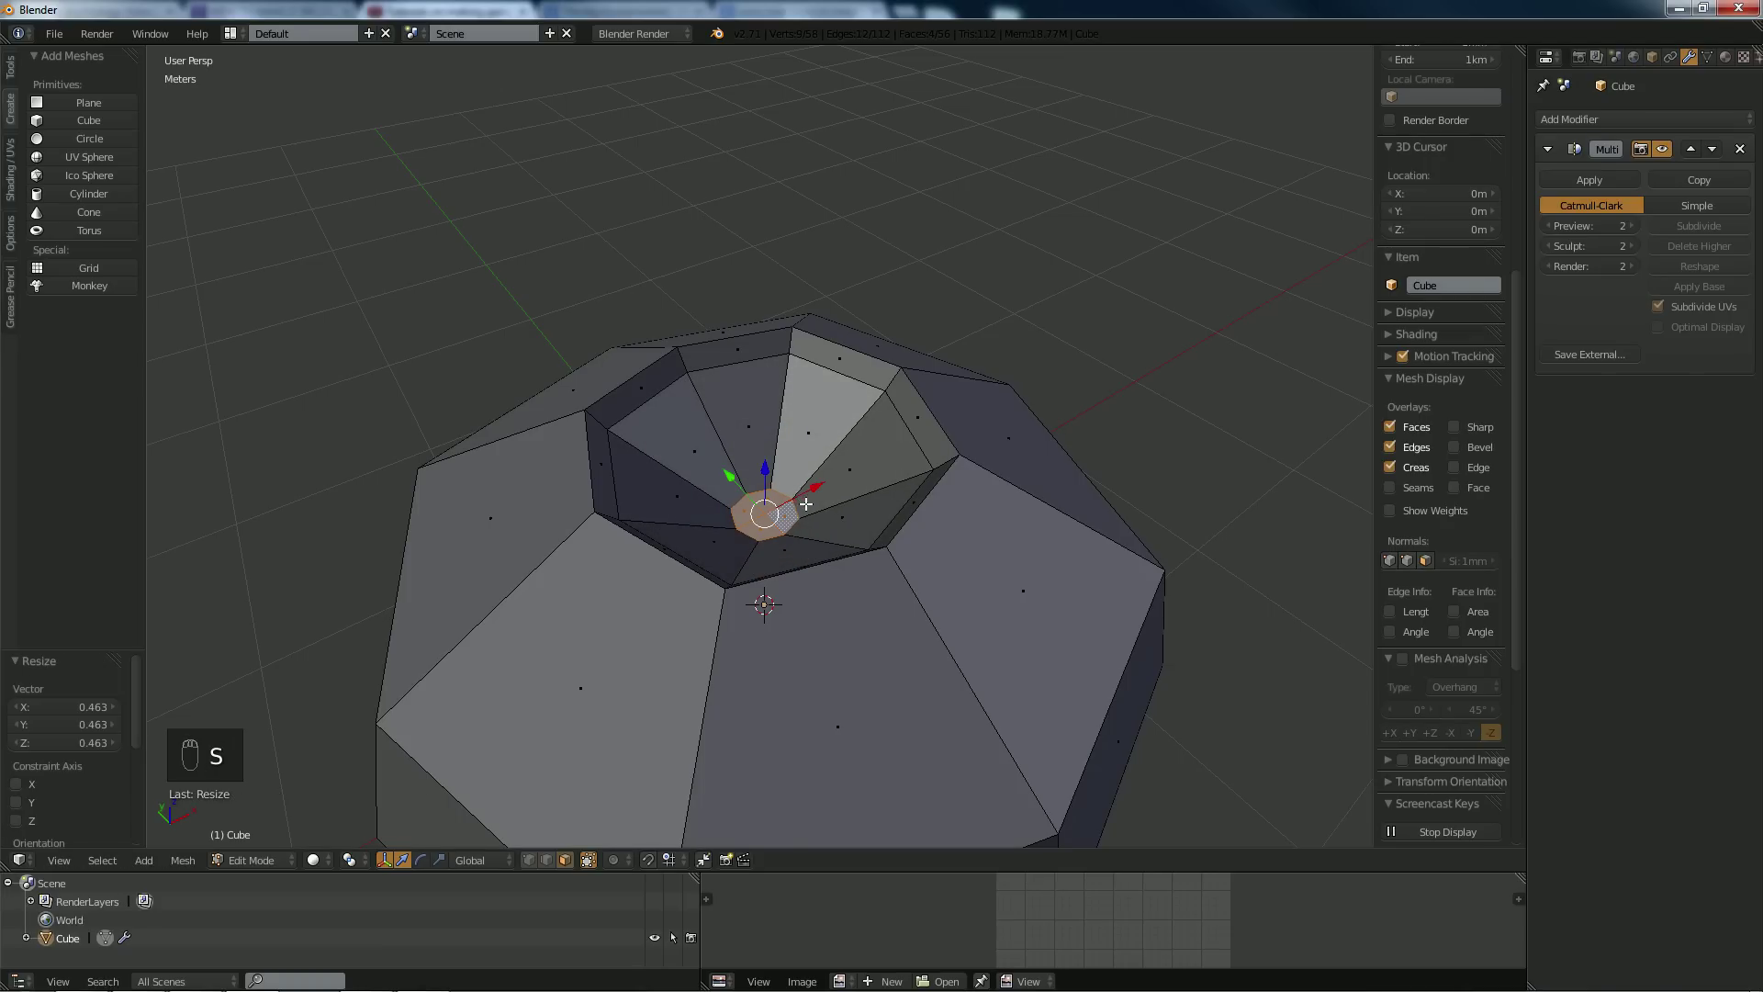
key("Tab")
mouse_move(856, 526)
middle_mouse_down()
mouse_move(807, 514)
mouse_move(857, 527)
middle_mouse_up()
key("Tab")
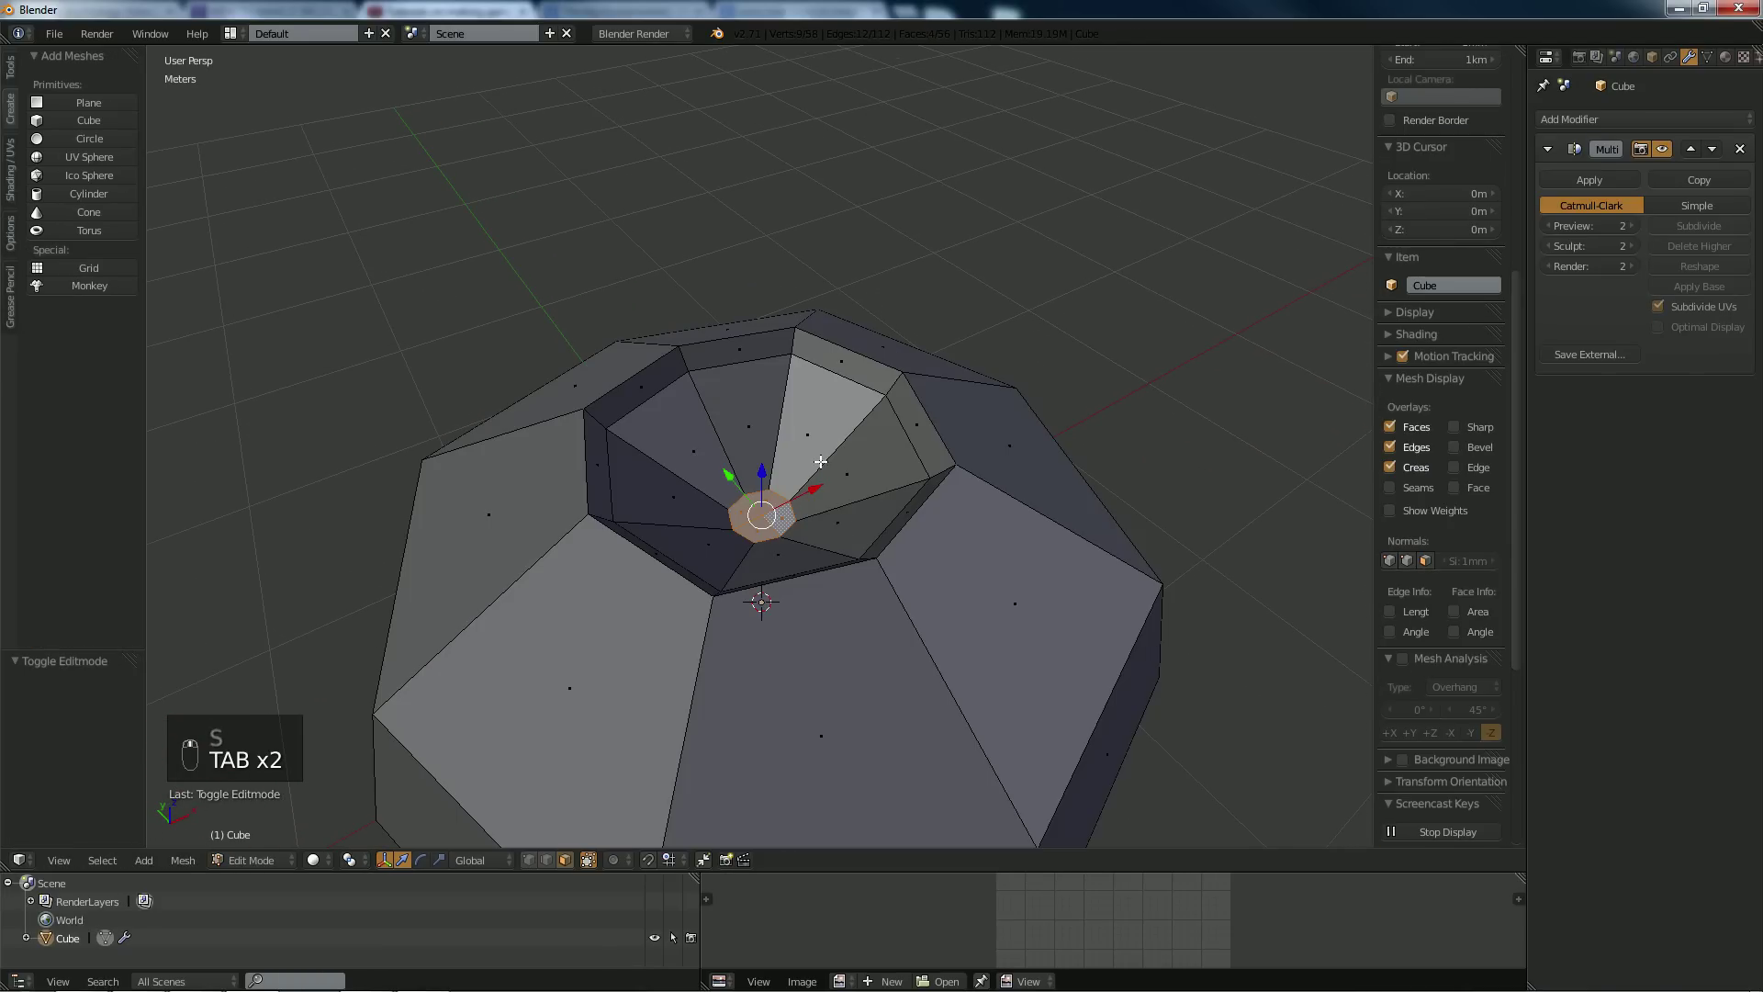
Select the ring of eight inner faces around the hole.
right_click(792, 423)
right_click(714, 433, "ctrl")
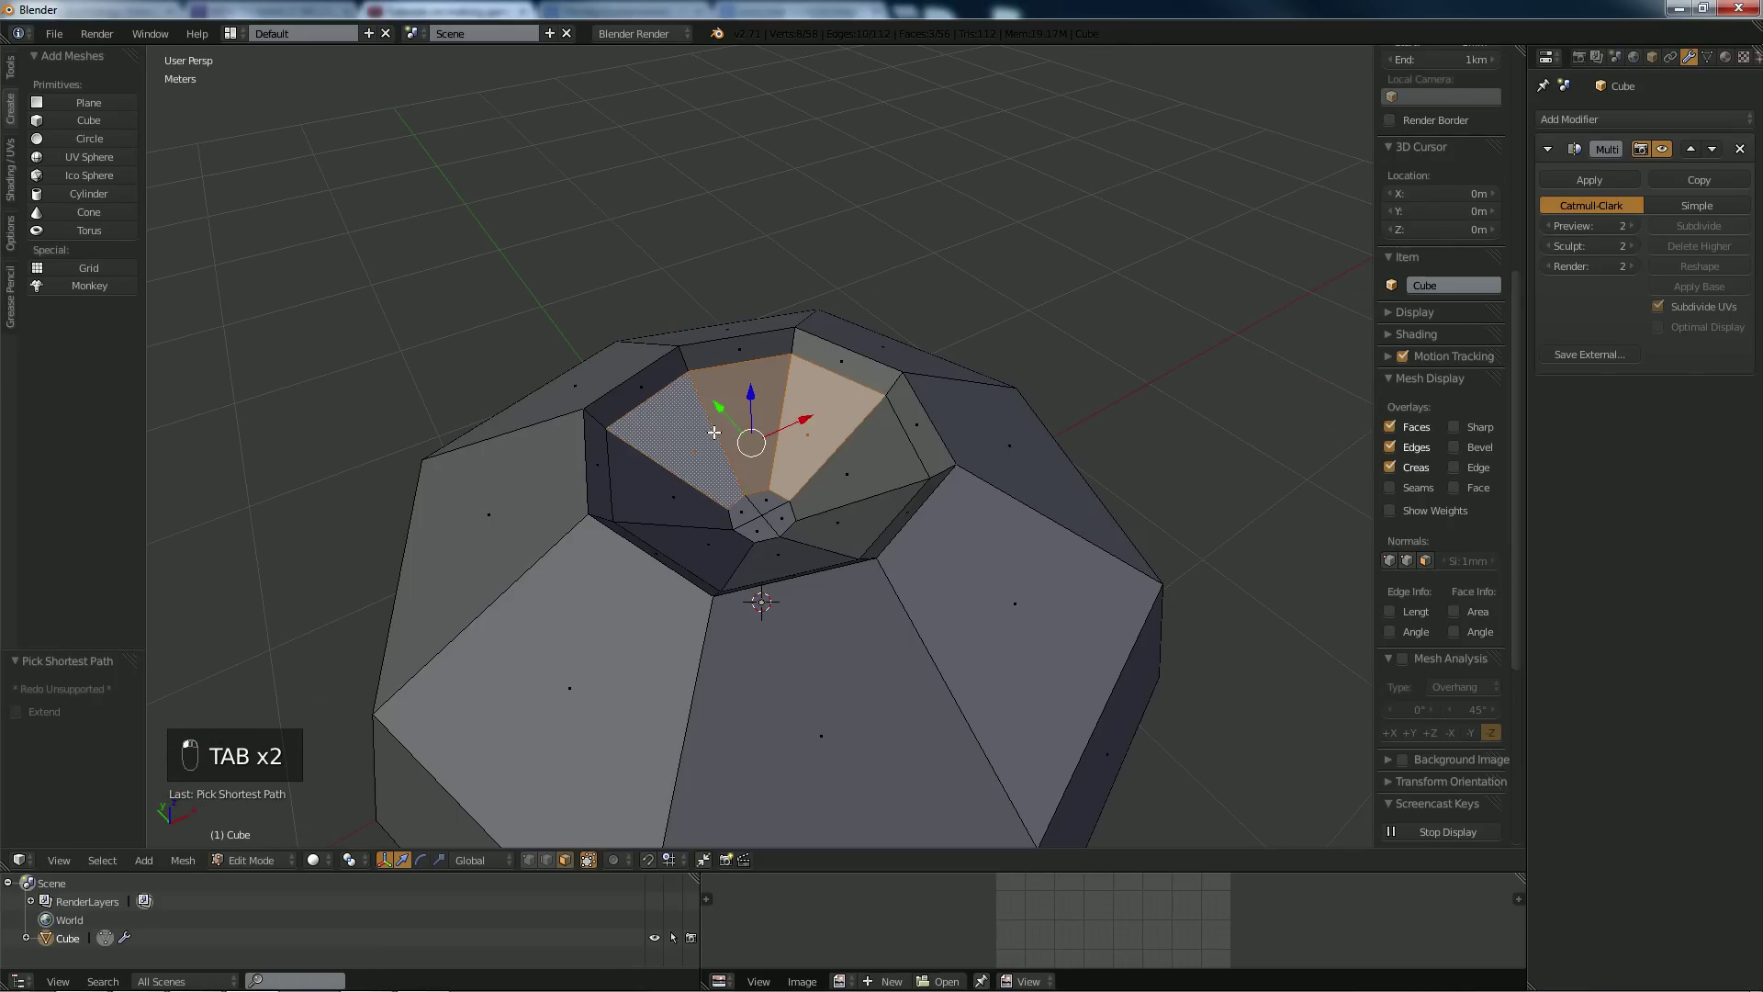
right_click(687, 514, "ctrl")
right_click(707, 556, "ctrl")
right_click(818, 551, "ctrl")
right_click(872, 519, "ctrl")
right_click(849, 475, "ctrl")
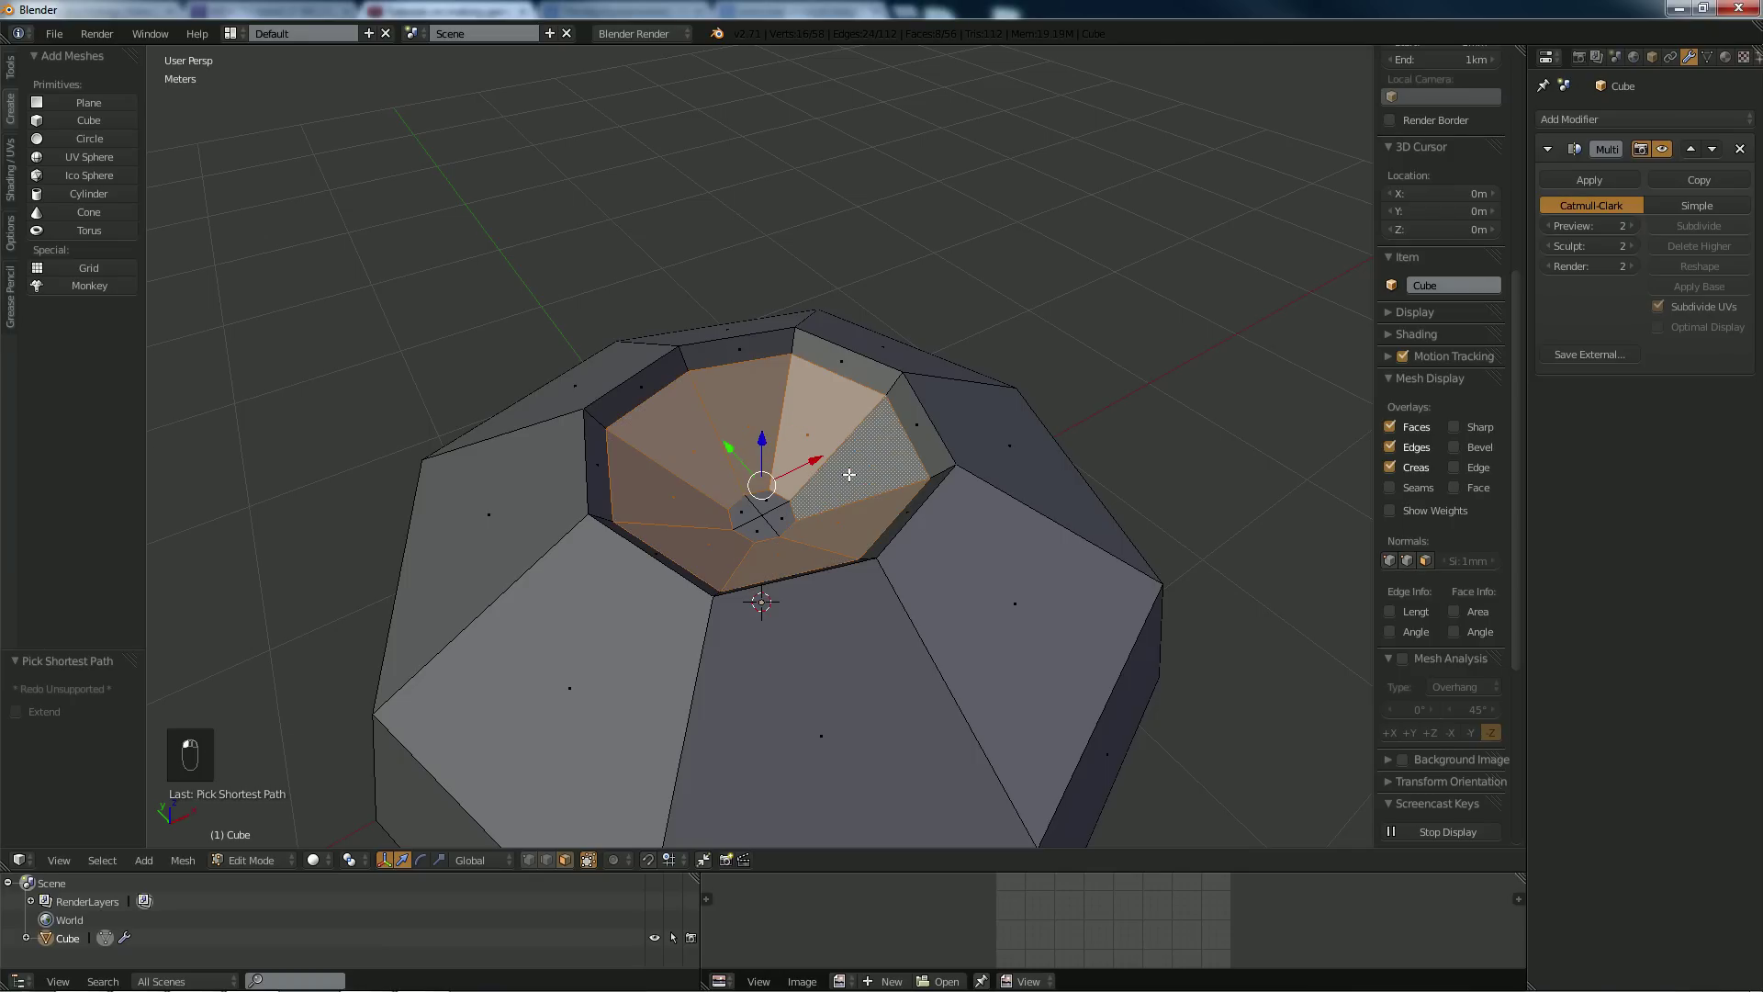
Shrink the inner ring toward the centre twice, checking the smoothed apple after each.
key("s")
left_click(887, 455)
key("Tab")
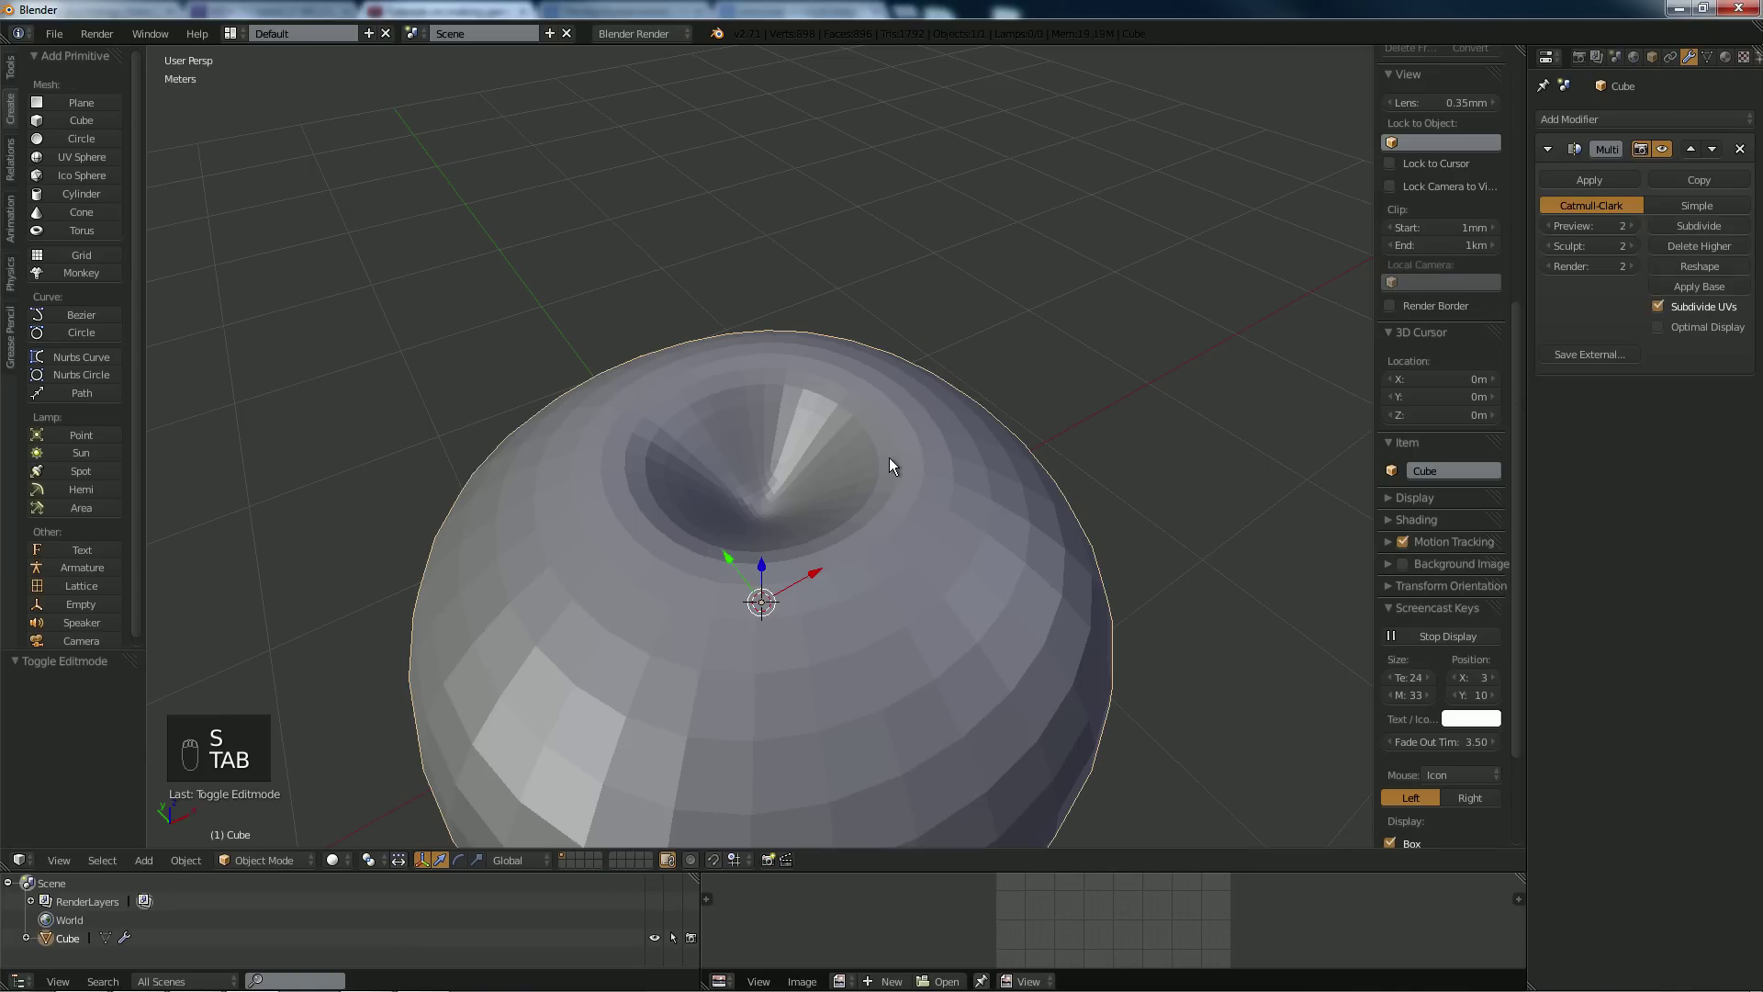
mouse_move(835, 463)
middle_mouse_down()
mouse_move(924, 450)
mouse_move(863, 468)
middle_mouse_up()
key("Tab")
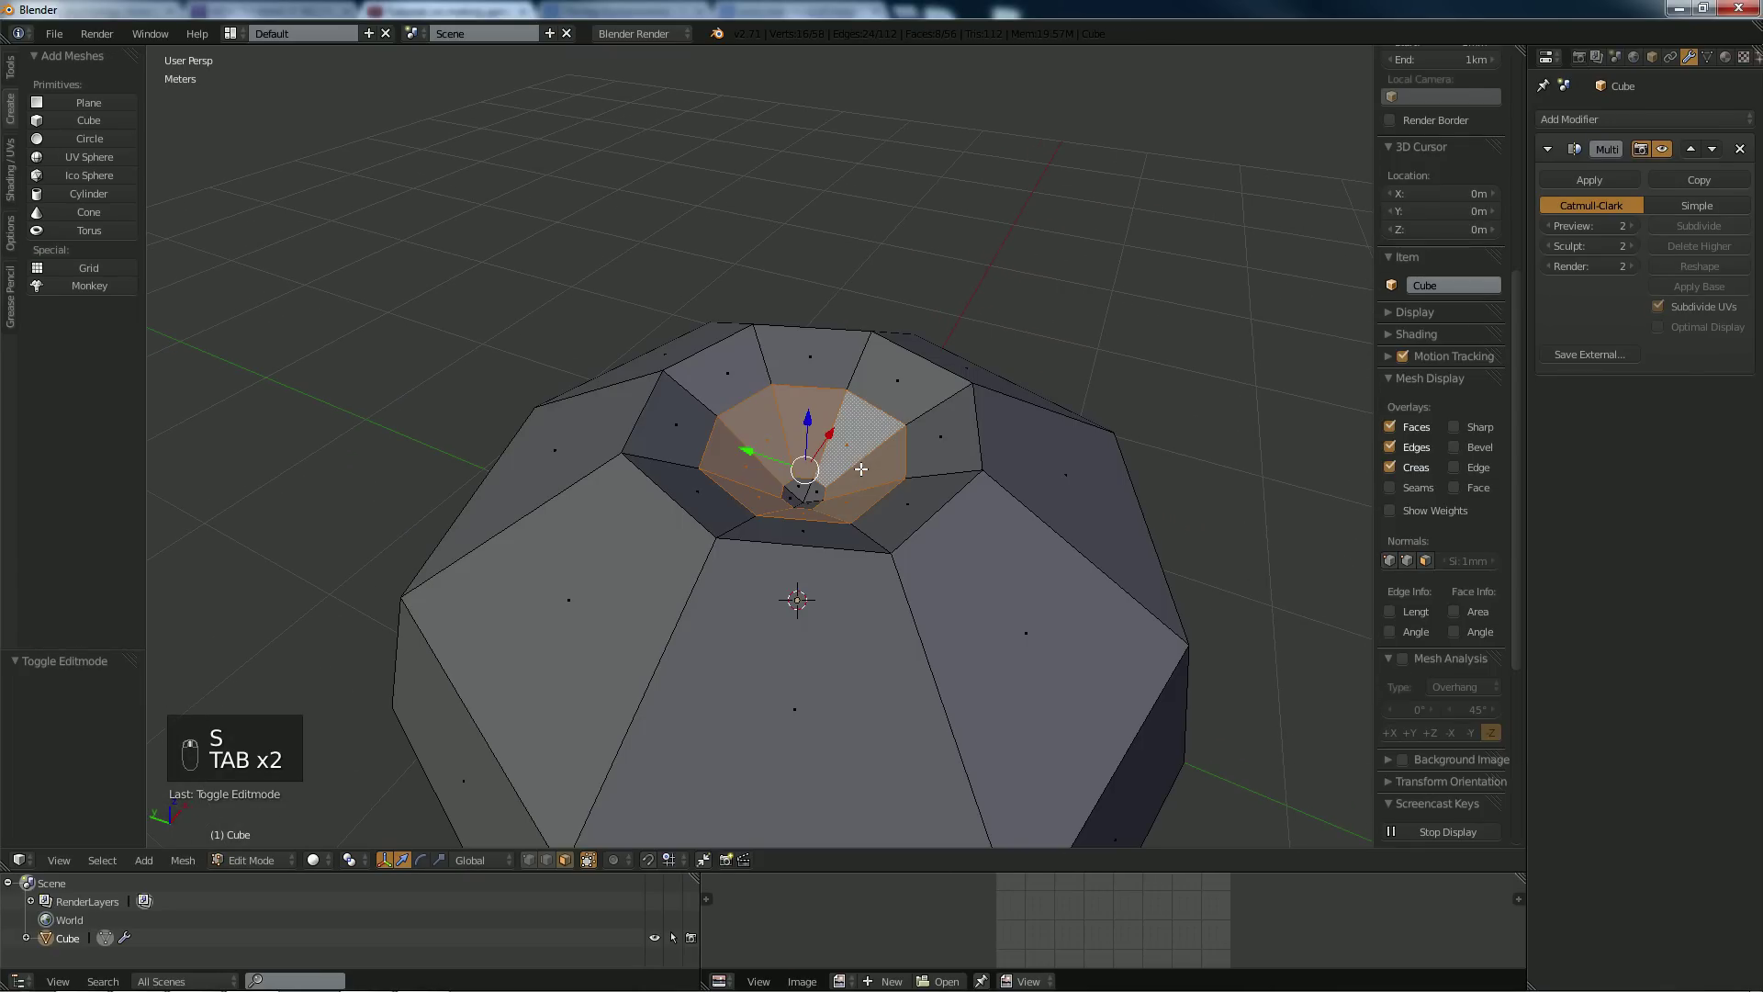
key("s")
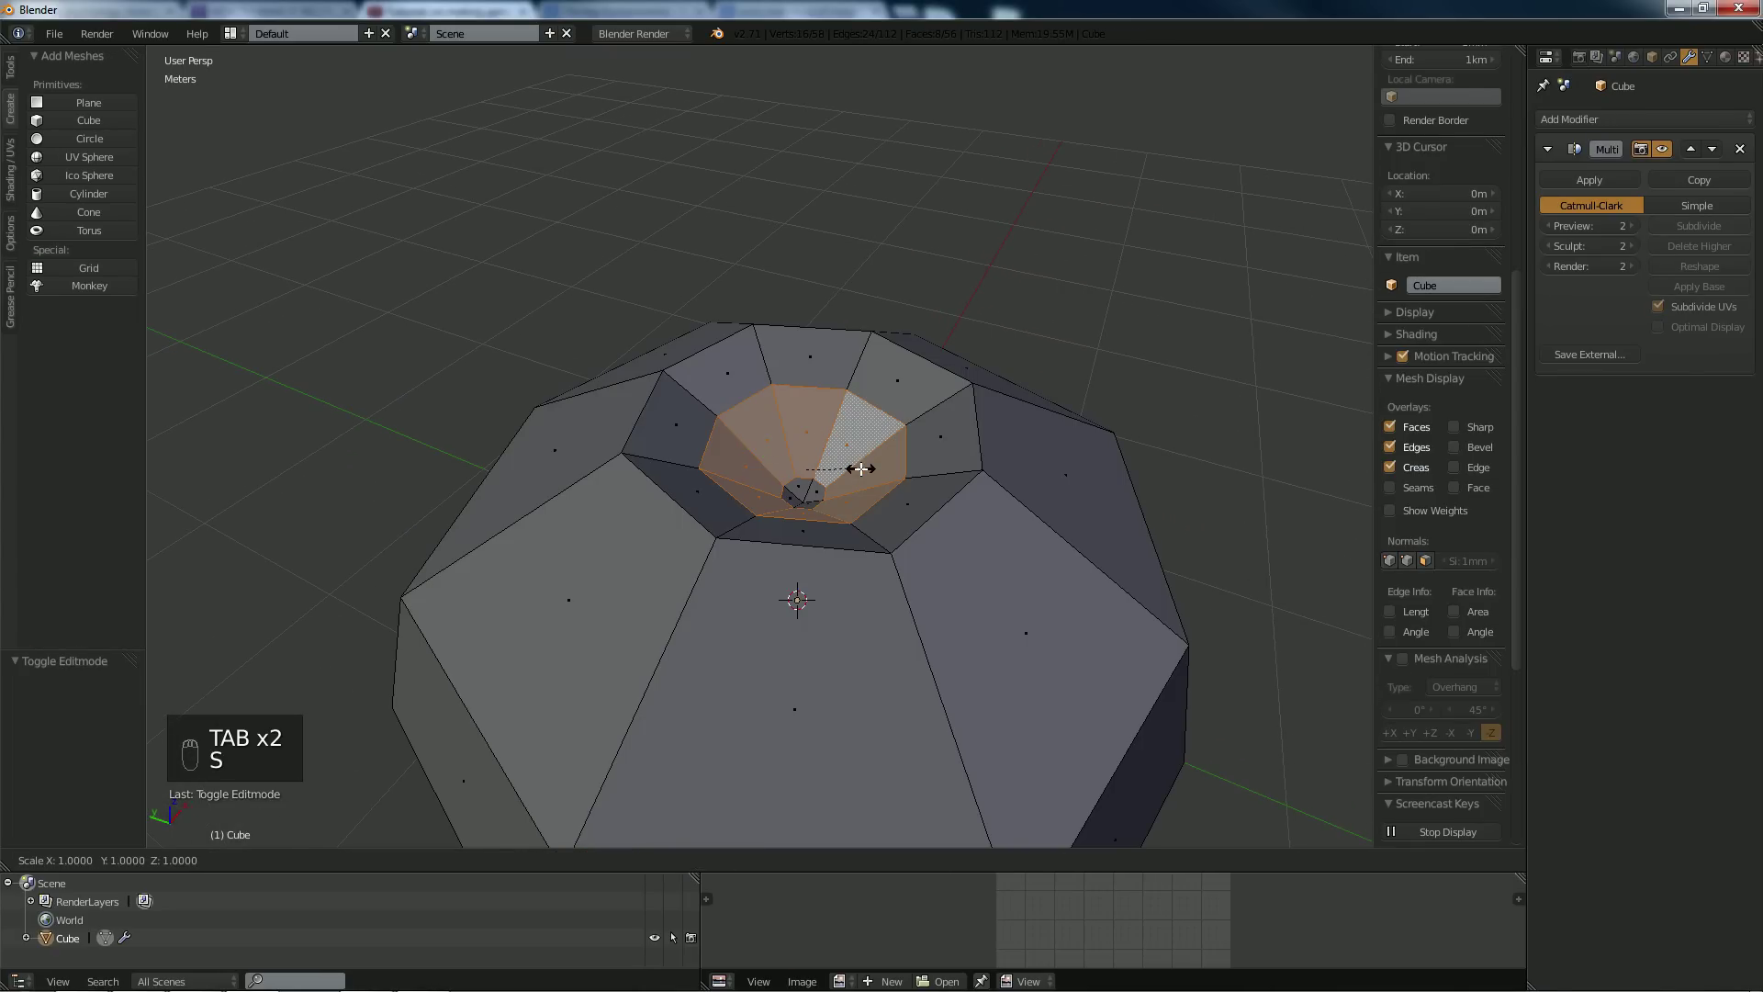
left_click(866, 365)
key("Tab")
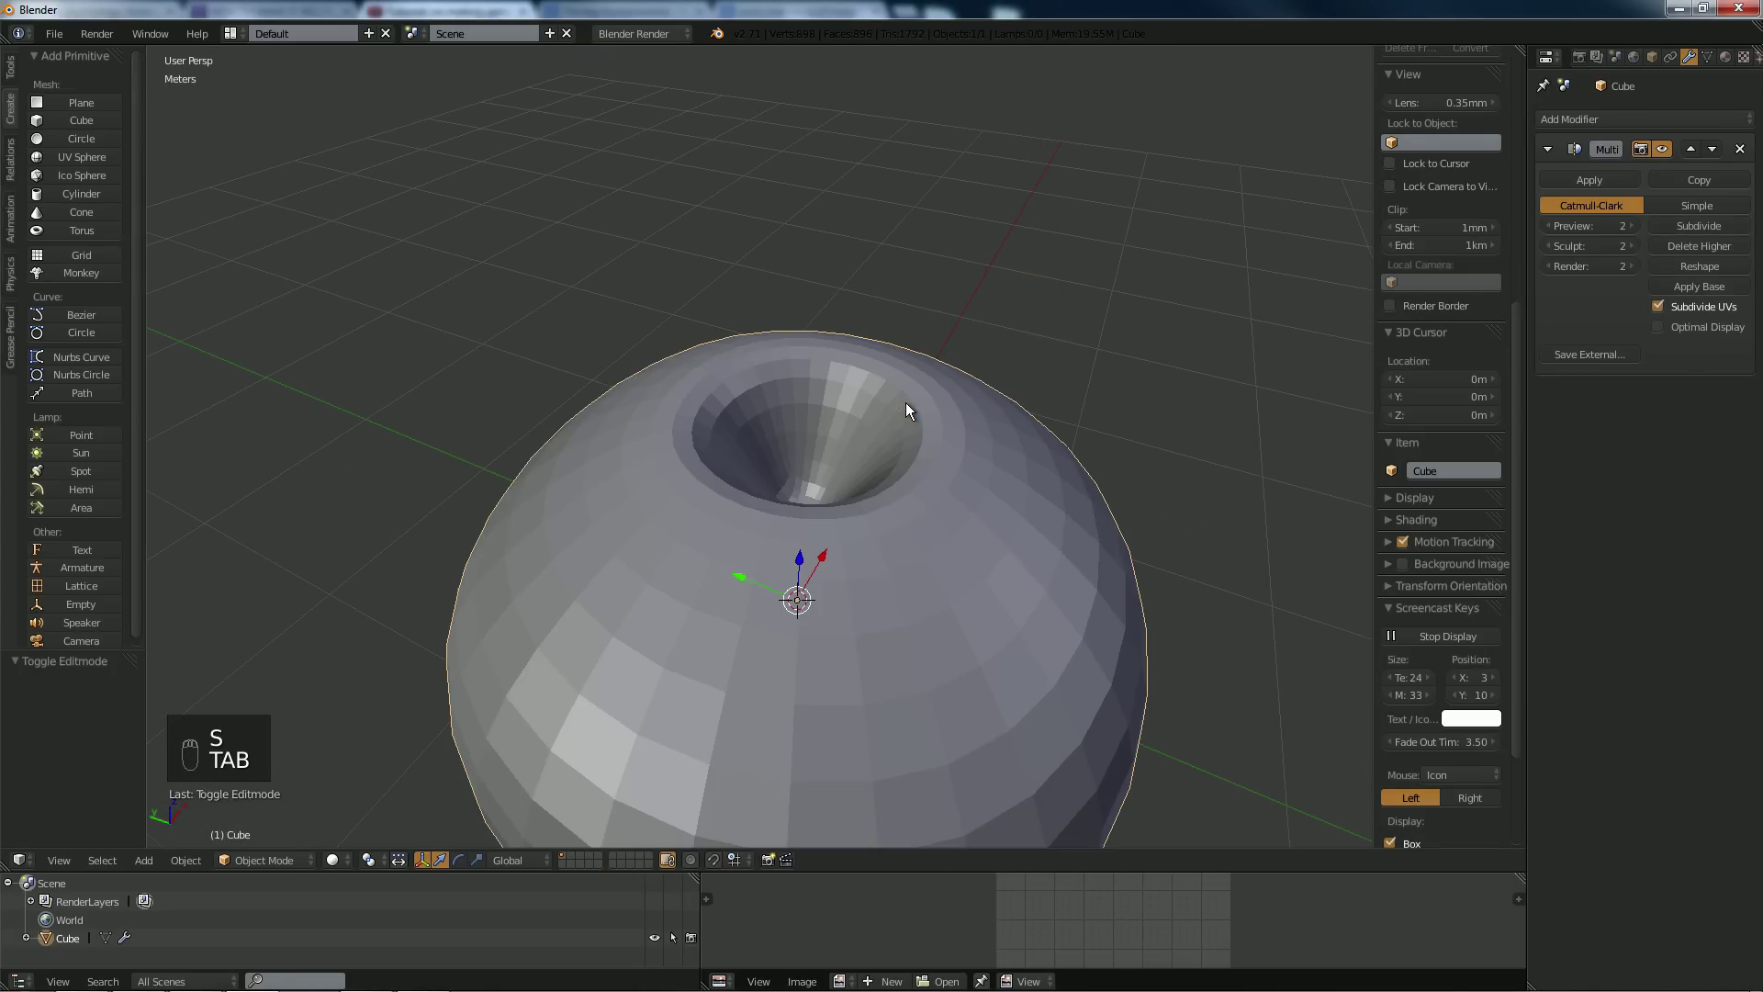
middle_click_drag(906, 402, 879, 318)
key("Tab")
Scale the inner ring to 0.580, then along Z to 2.131 and to 0.615.
key("s")
left_click(863, 411)
key("s")
key("z")
left_click(874, 345)
key("s")
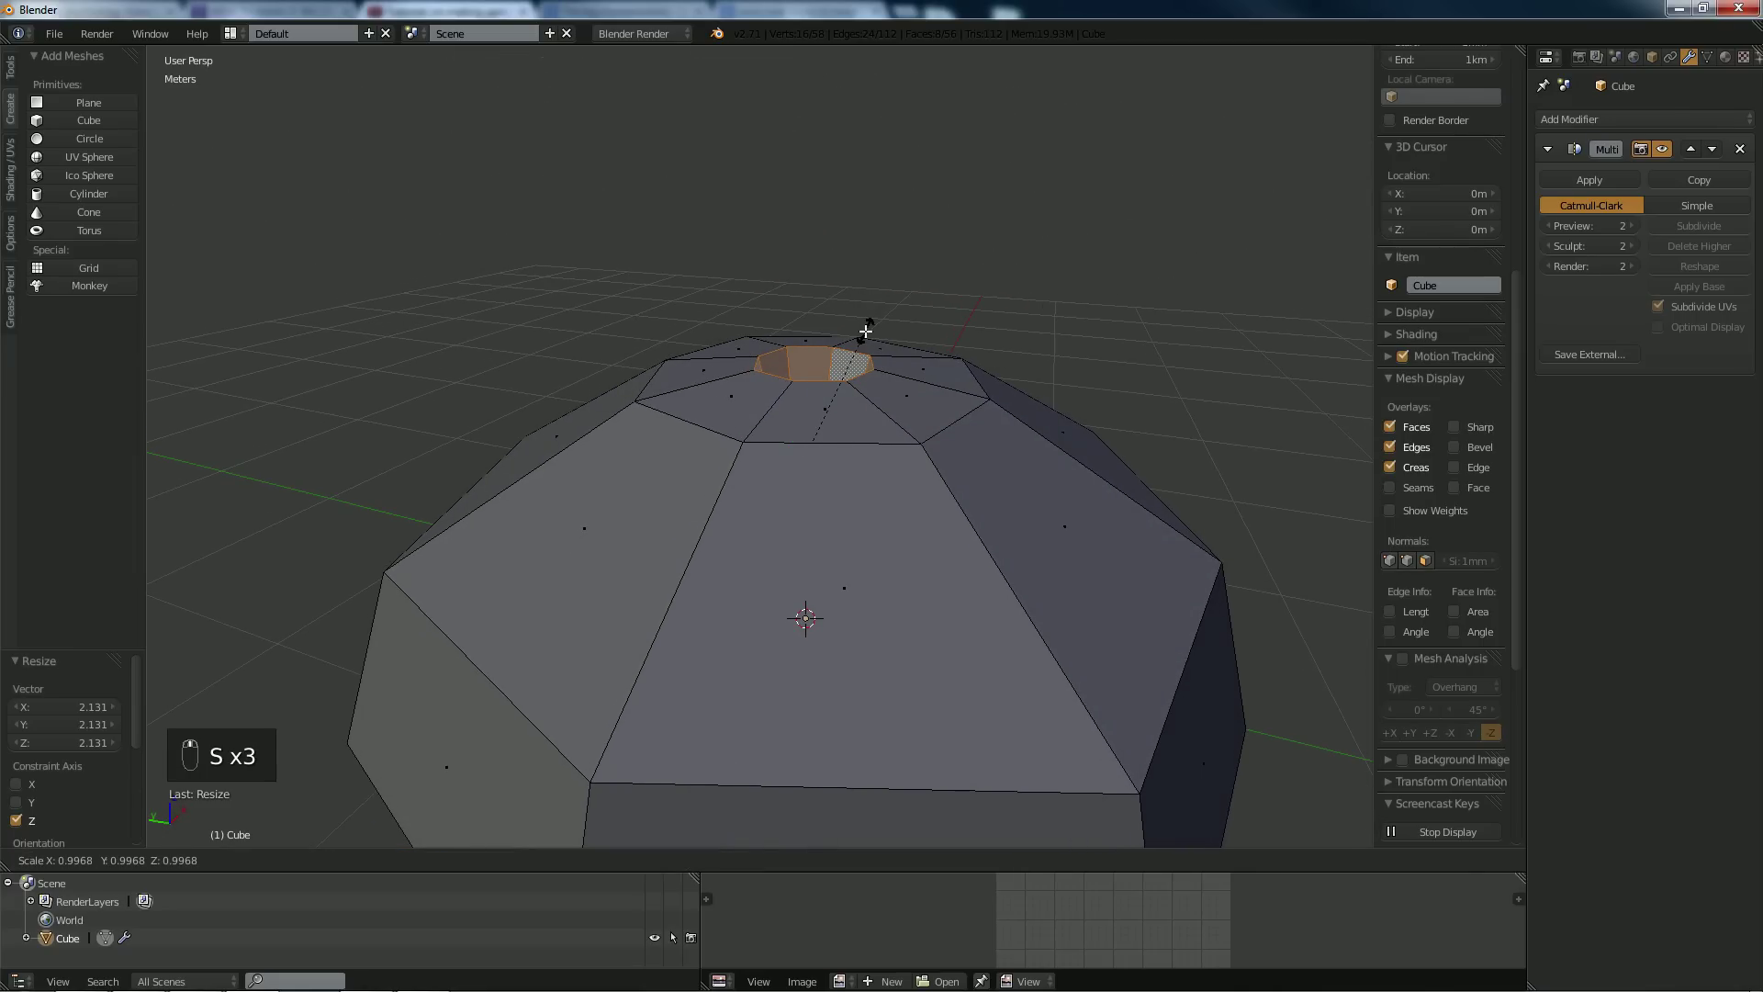
key("z")
left_click(846, 376)
Preview the smoothed funnel-shaped cavity from above, then return to Edit Mode.
key("Tab")
scroll(836, 376, "down", 2)
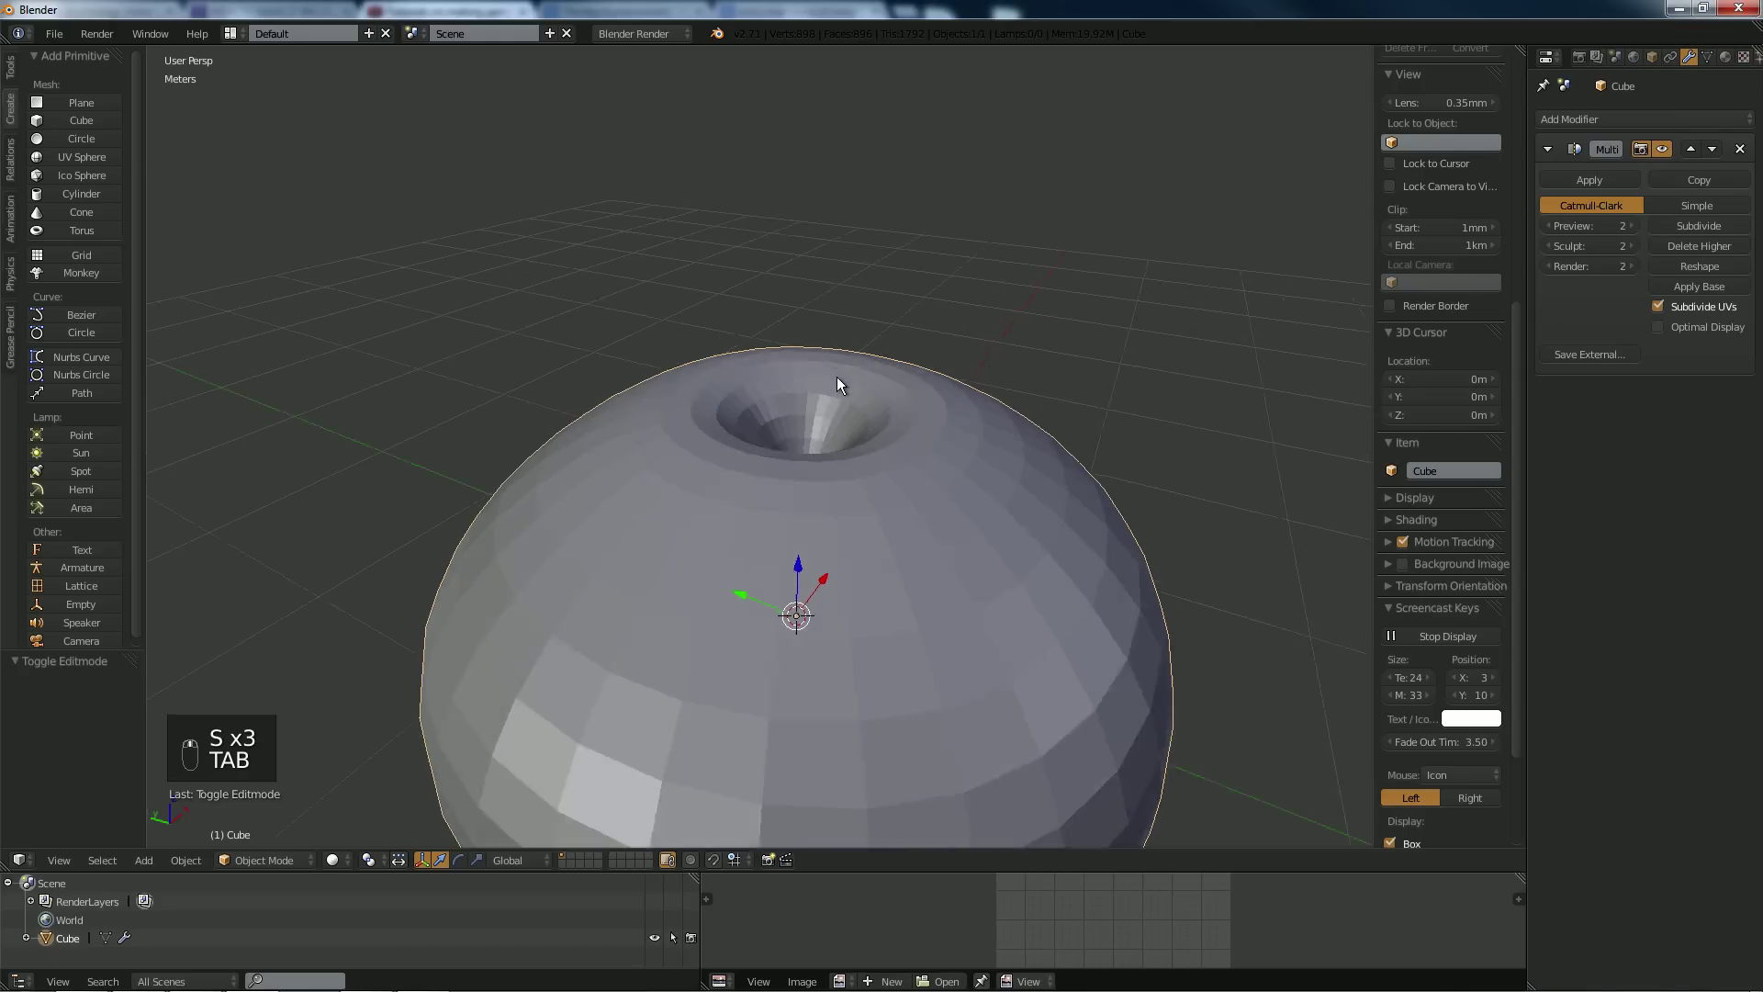
middle_click_drag(836, 376, 726, 478)
scroll(889, 464, "down", 2)
key("Tab")
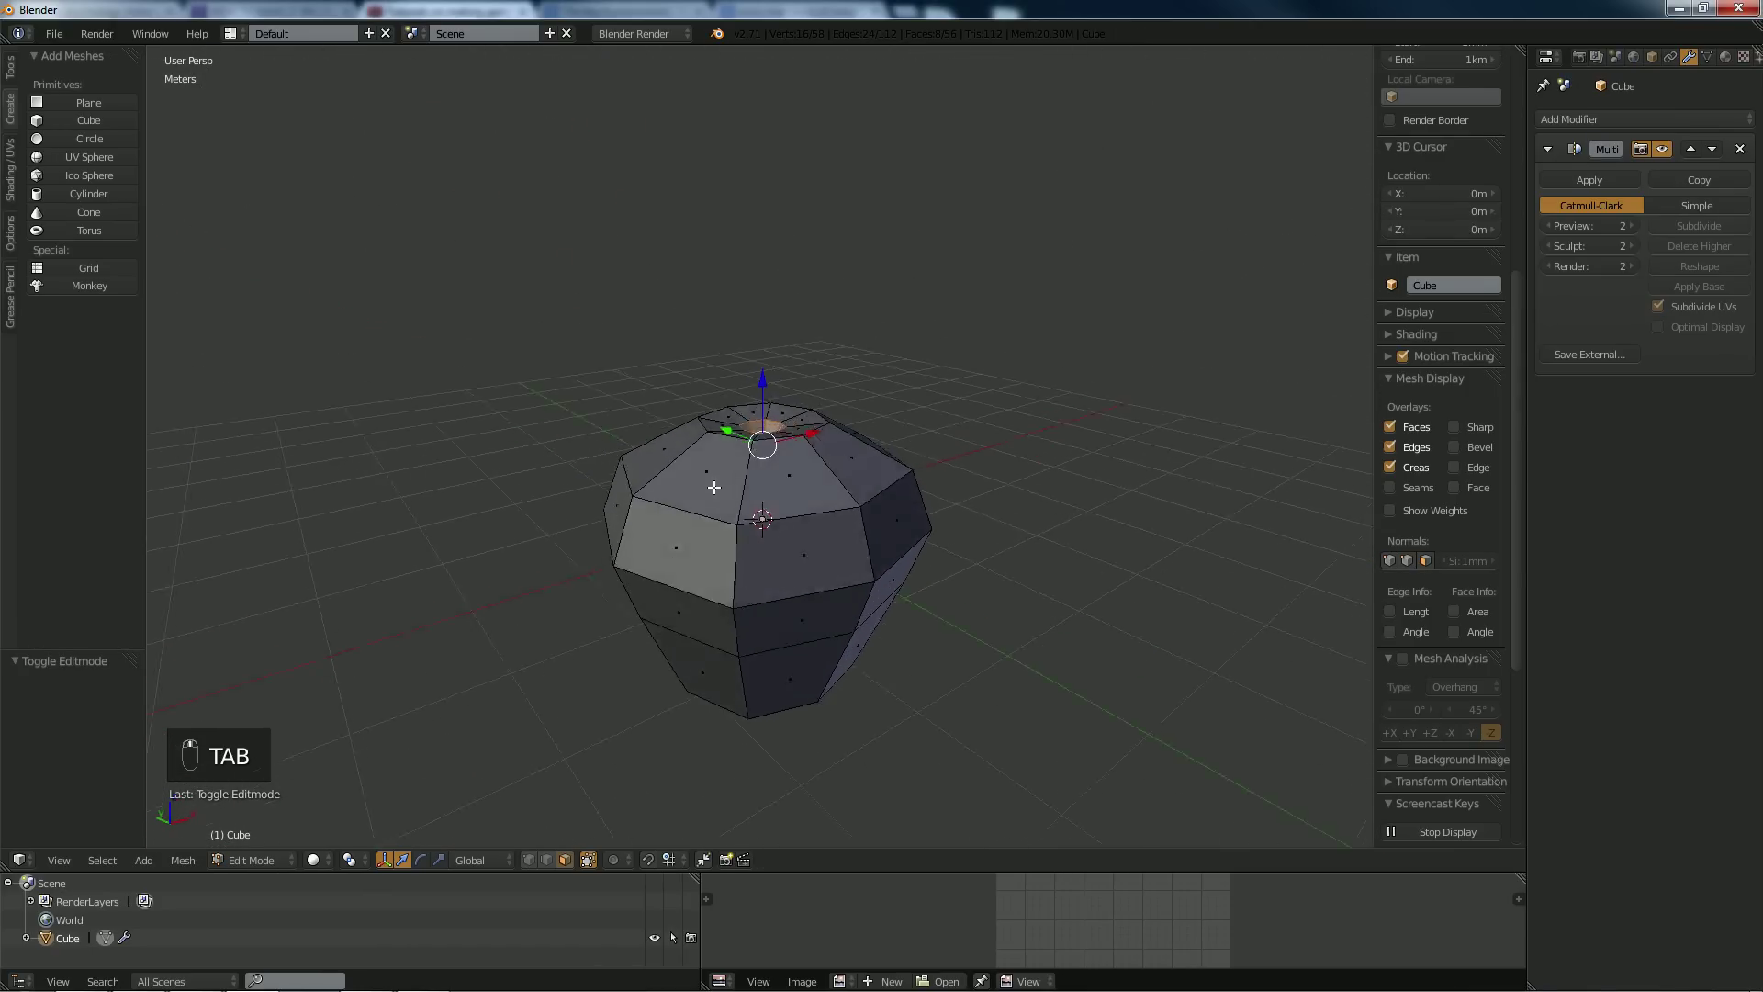
scroll(726, 478, "up", 3)
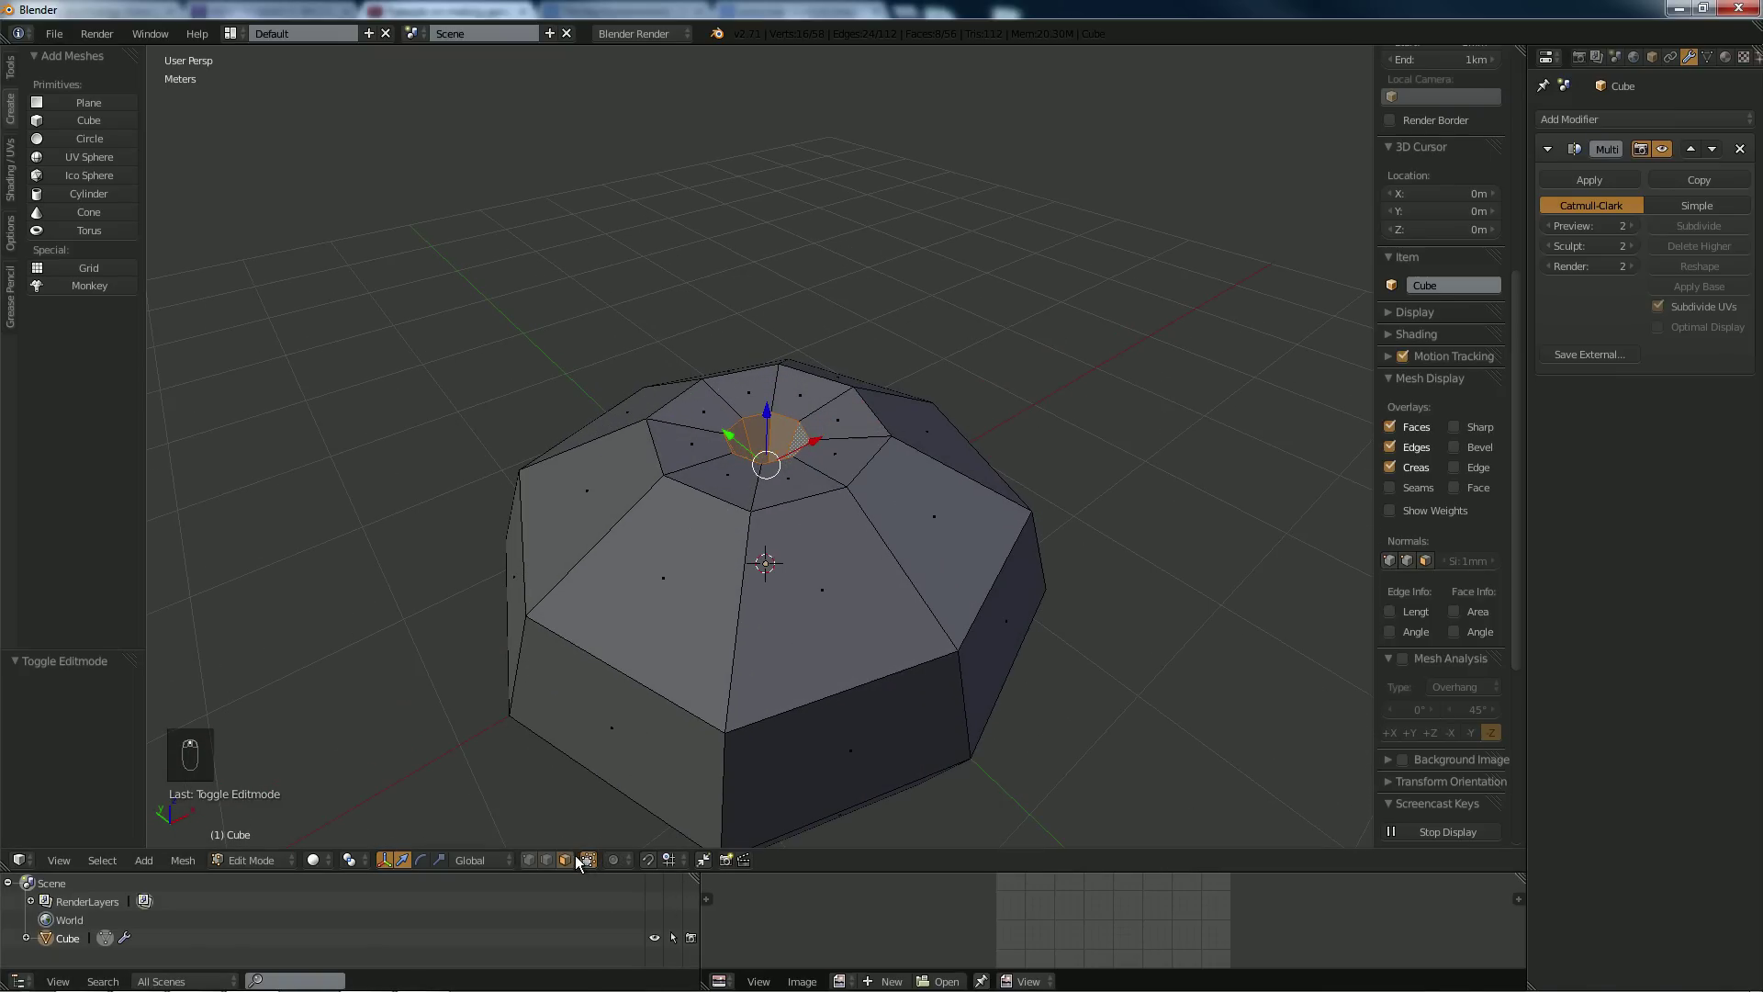
Snap the 3D cursor to the world origin in vertex select mode.
left_click(529, 860)
key("shift+a")
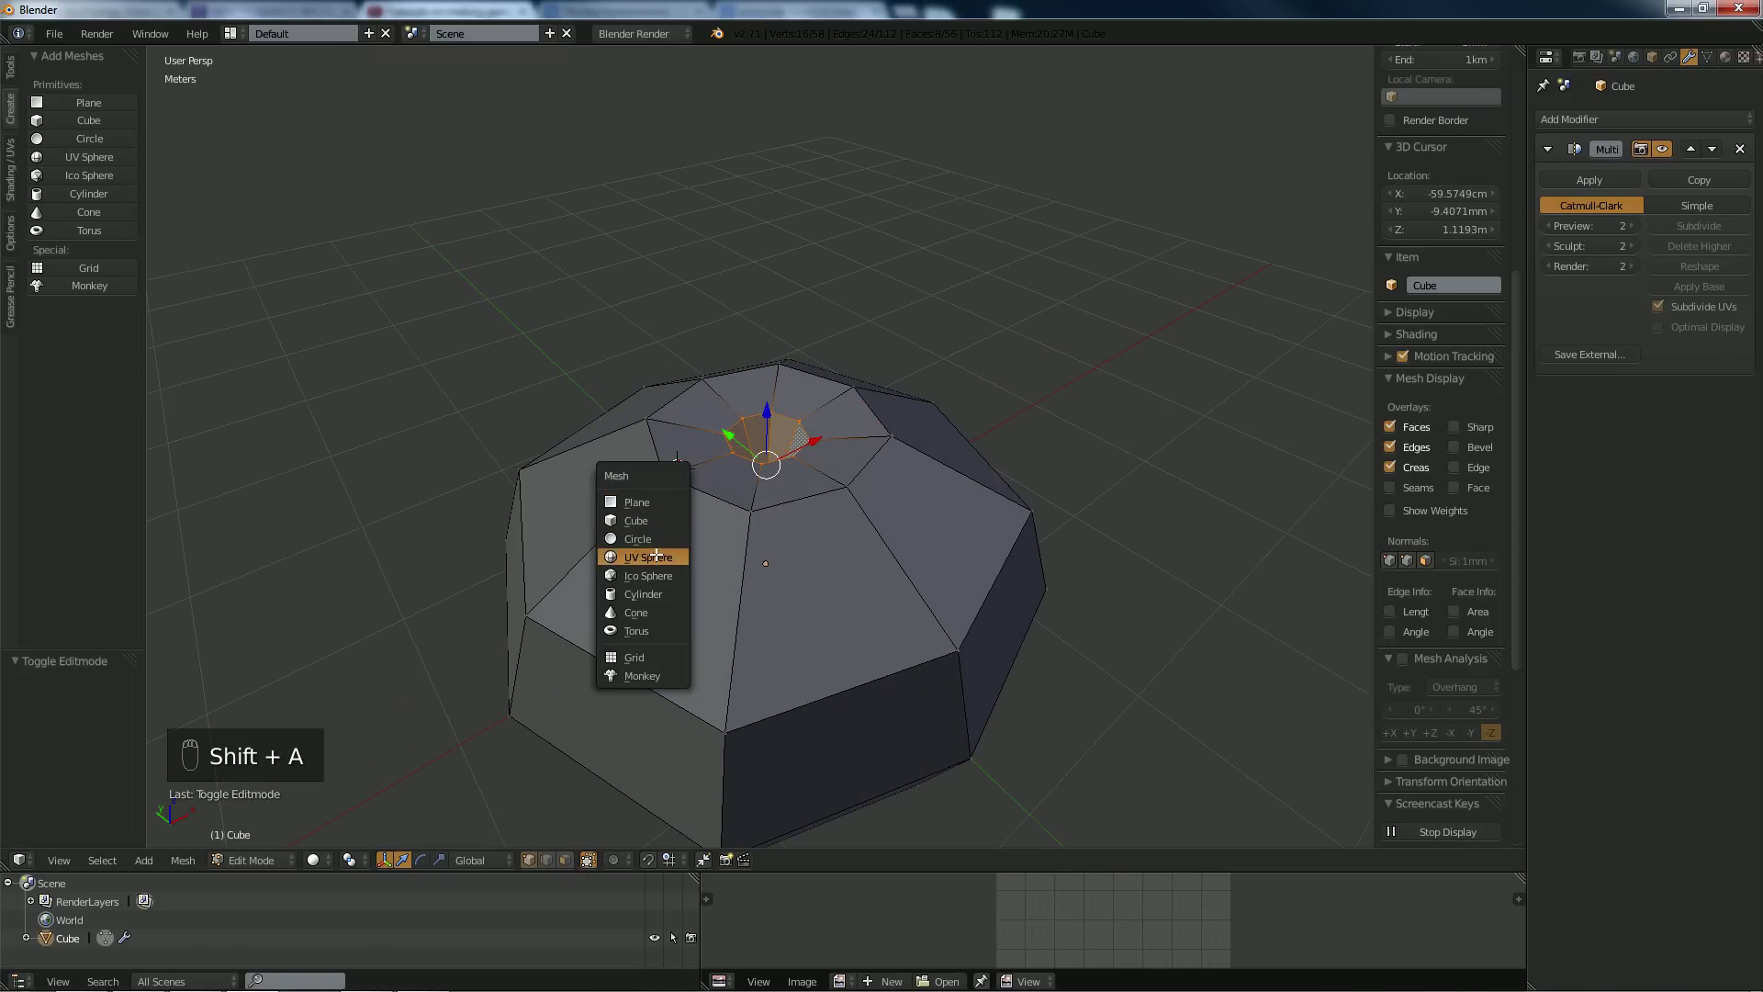
key("shift+s")
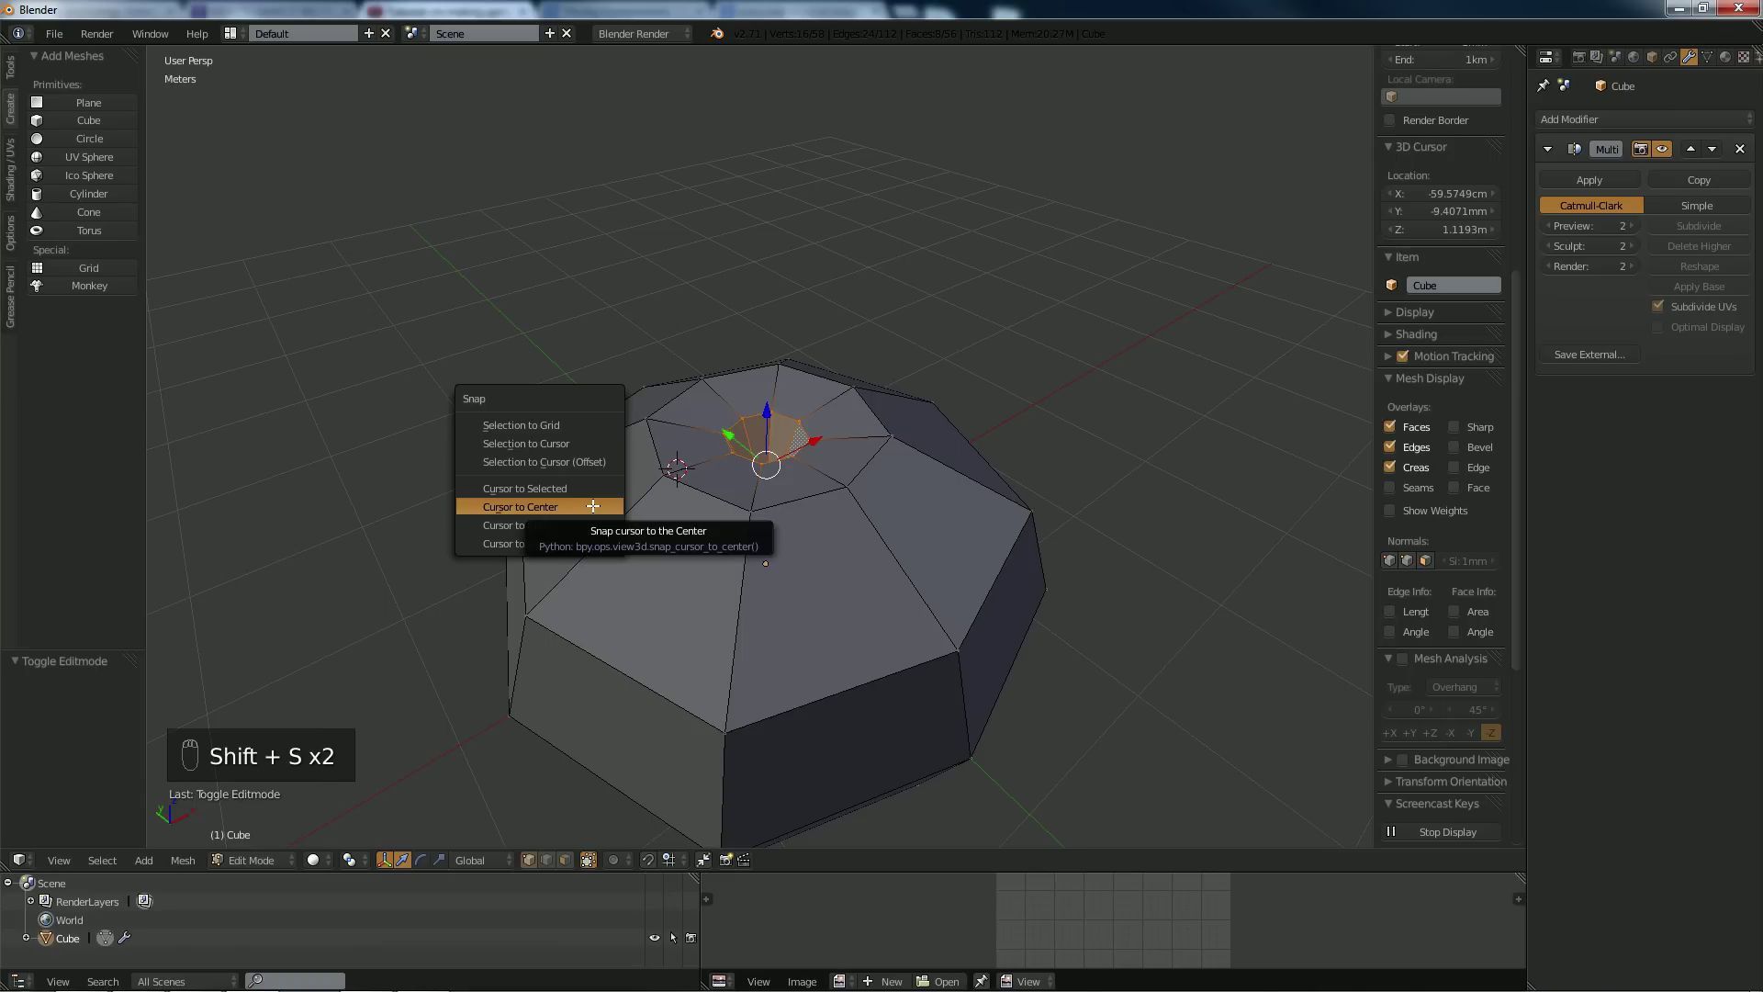
left_click(592, 507)
Lower three vertices around the top hollow about 13 cm and preview the smooth apple.
right_click(659, 485)
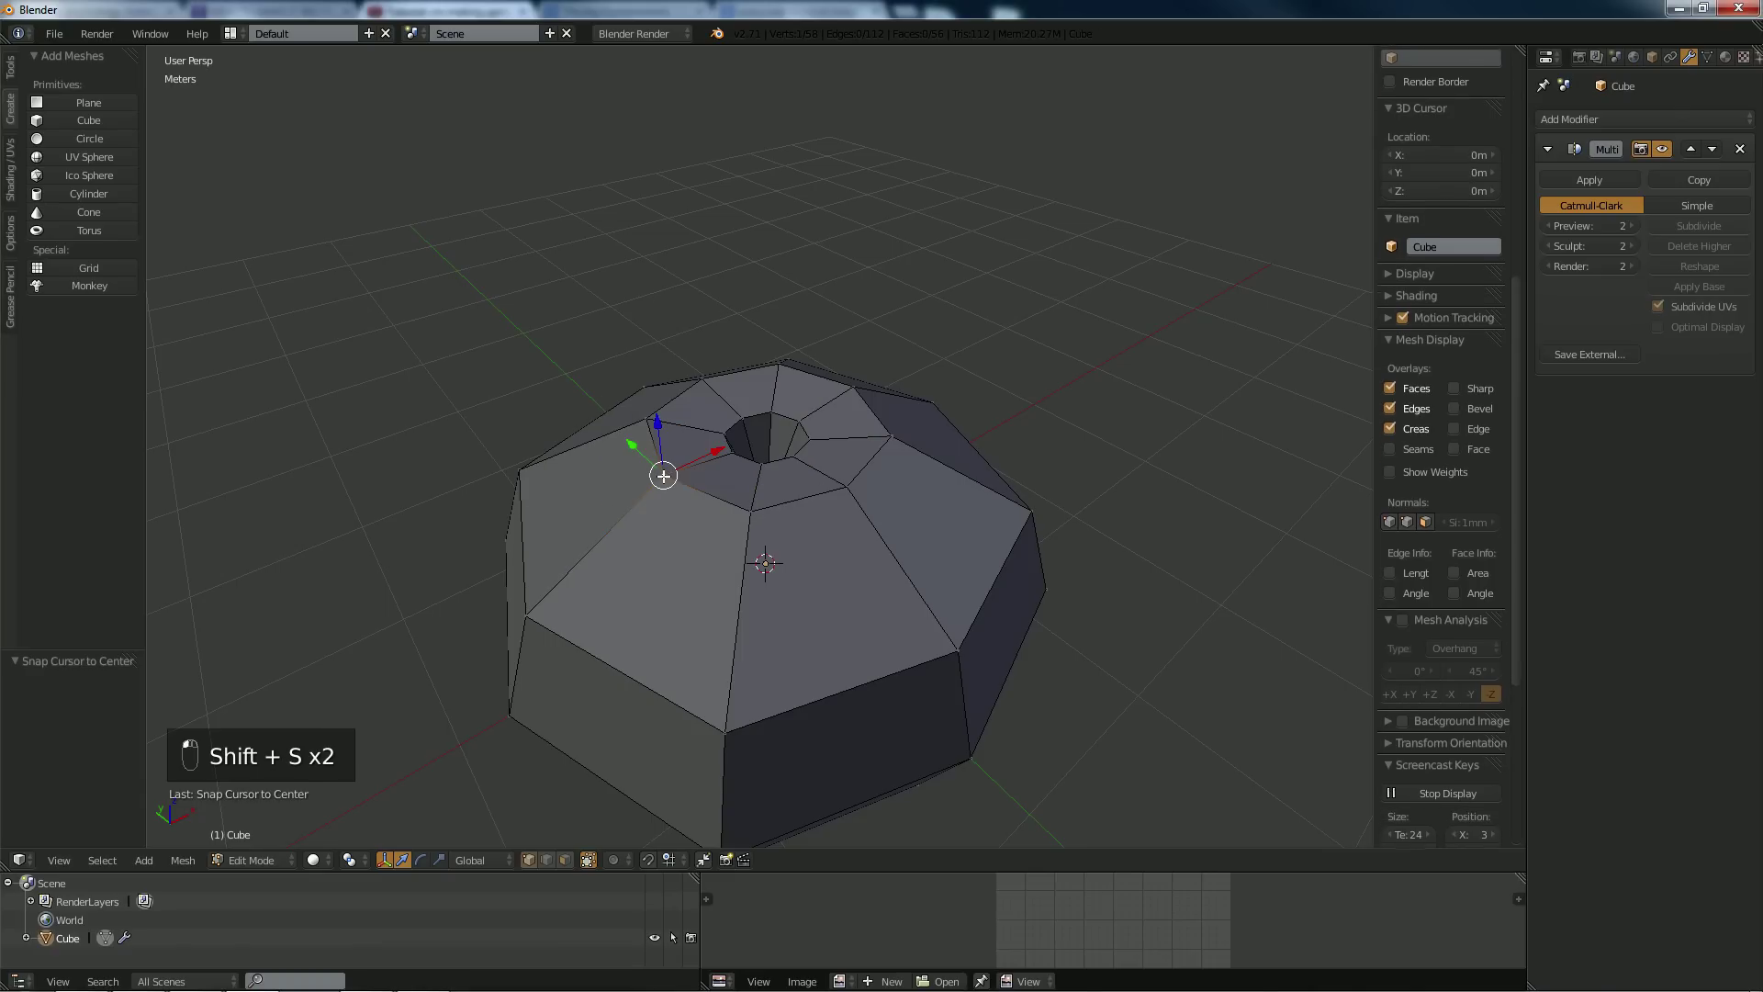
middle_click_drag(660, 485, 728, 461)
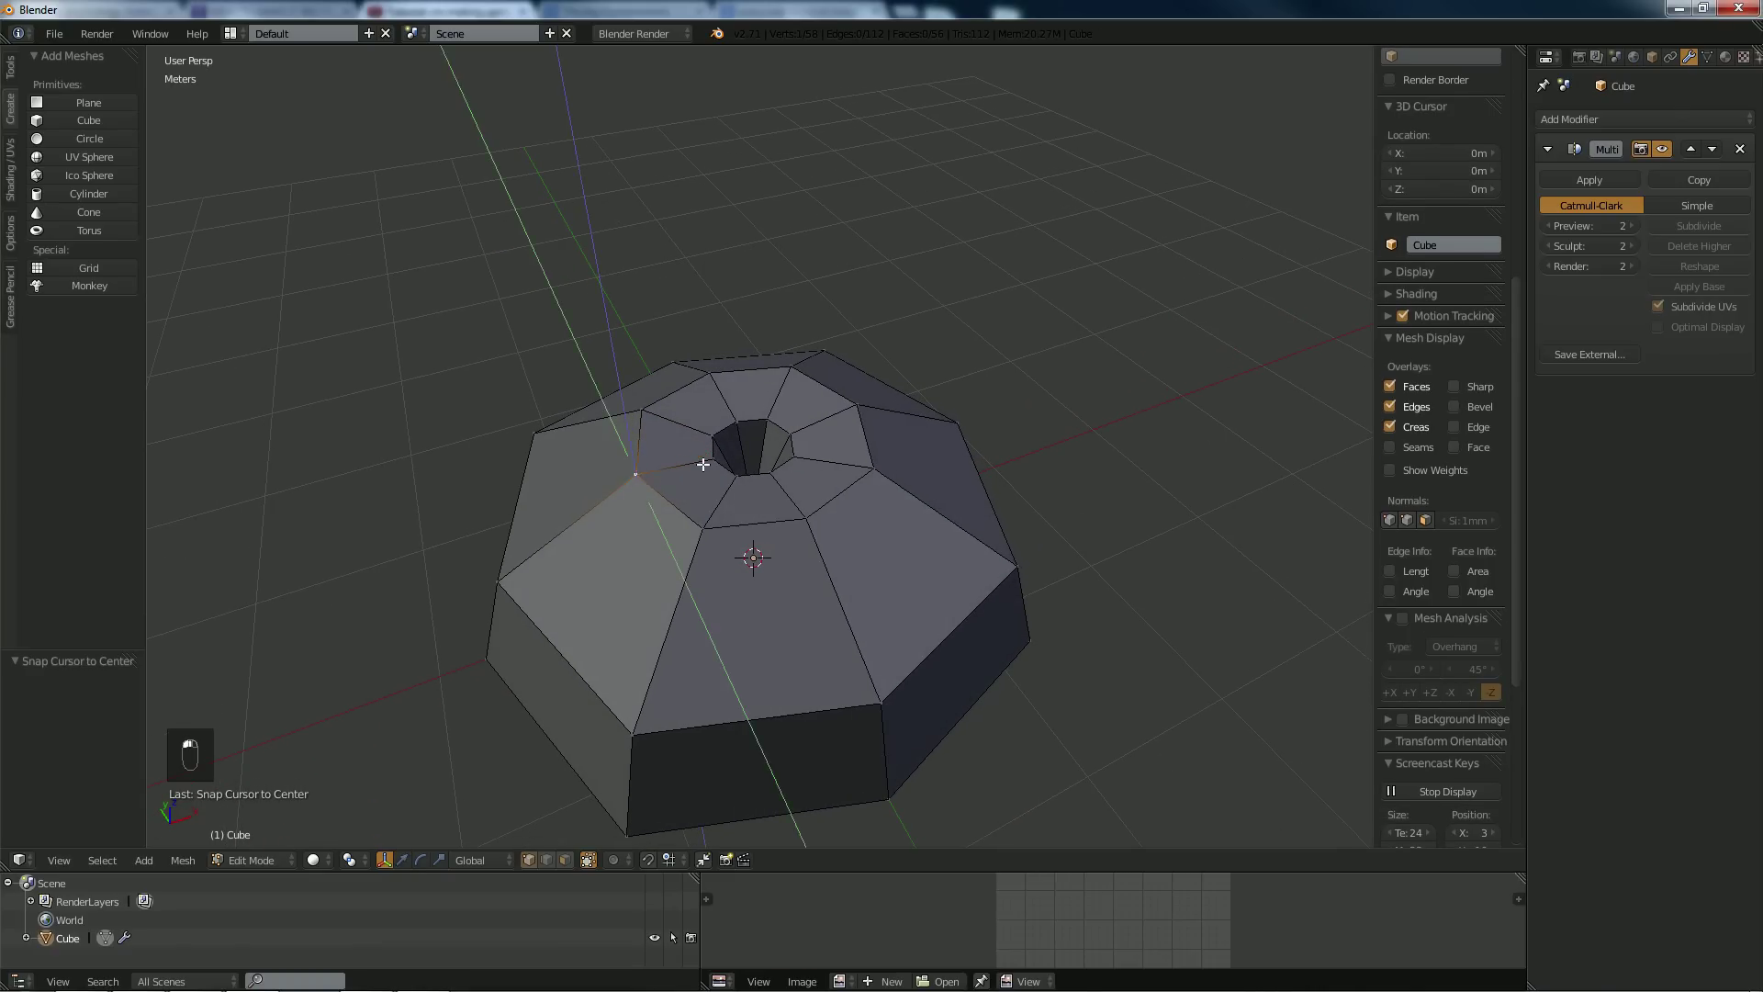
right_click(713, 457, "shift")
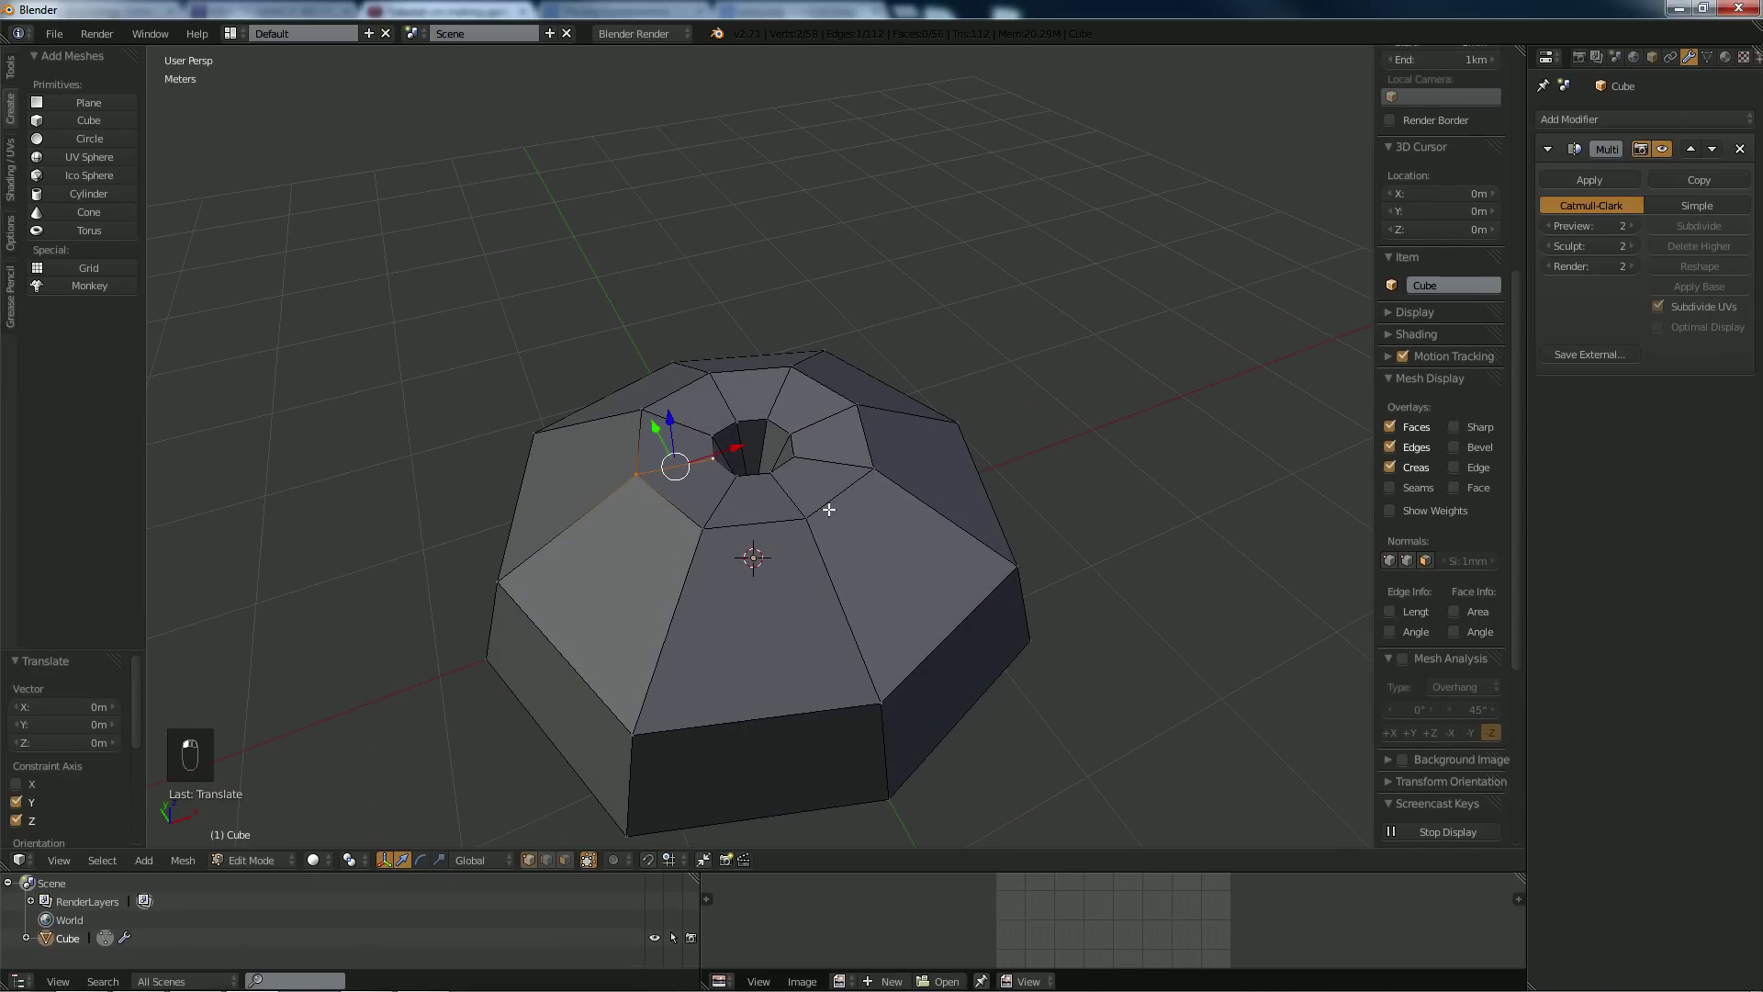
right_click(873, 473, "shift")
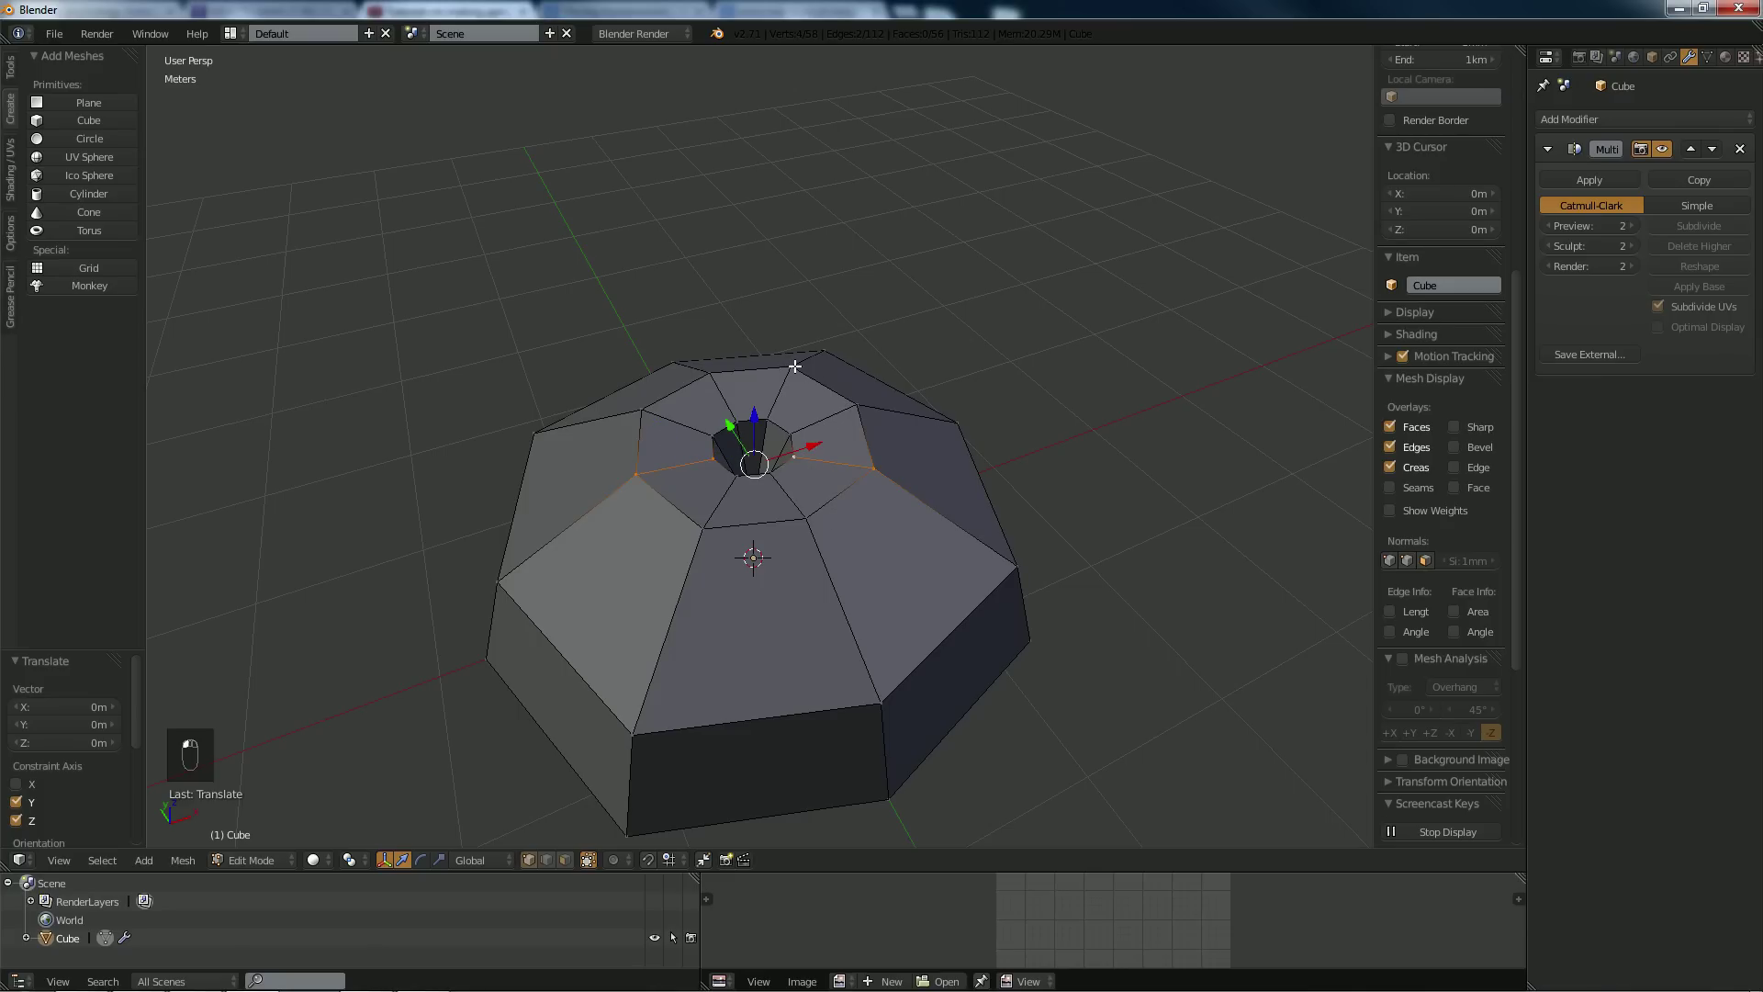
left_click_drag(763, 387, 766, 400)
middle_click_drag(767, 400, 747, 349)
key("Tab")
key("Tab")
Raise three underside vertices about 31 cm to dent the base, then view it in Object Mode.
middle_click_drag(759, 432, 744, 397)
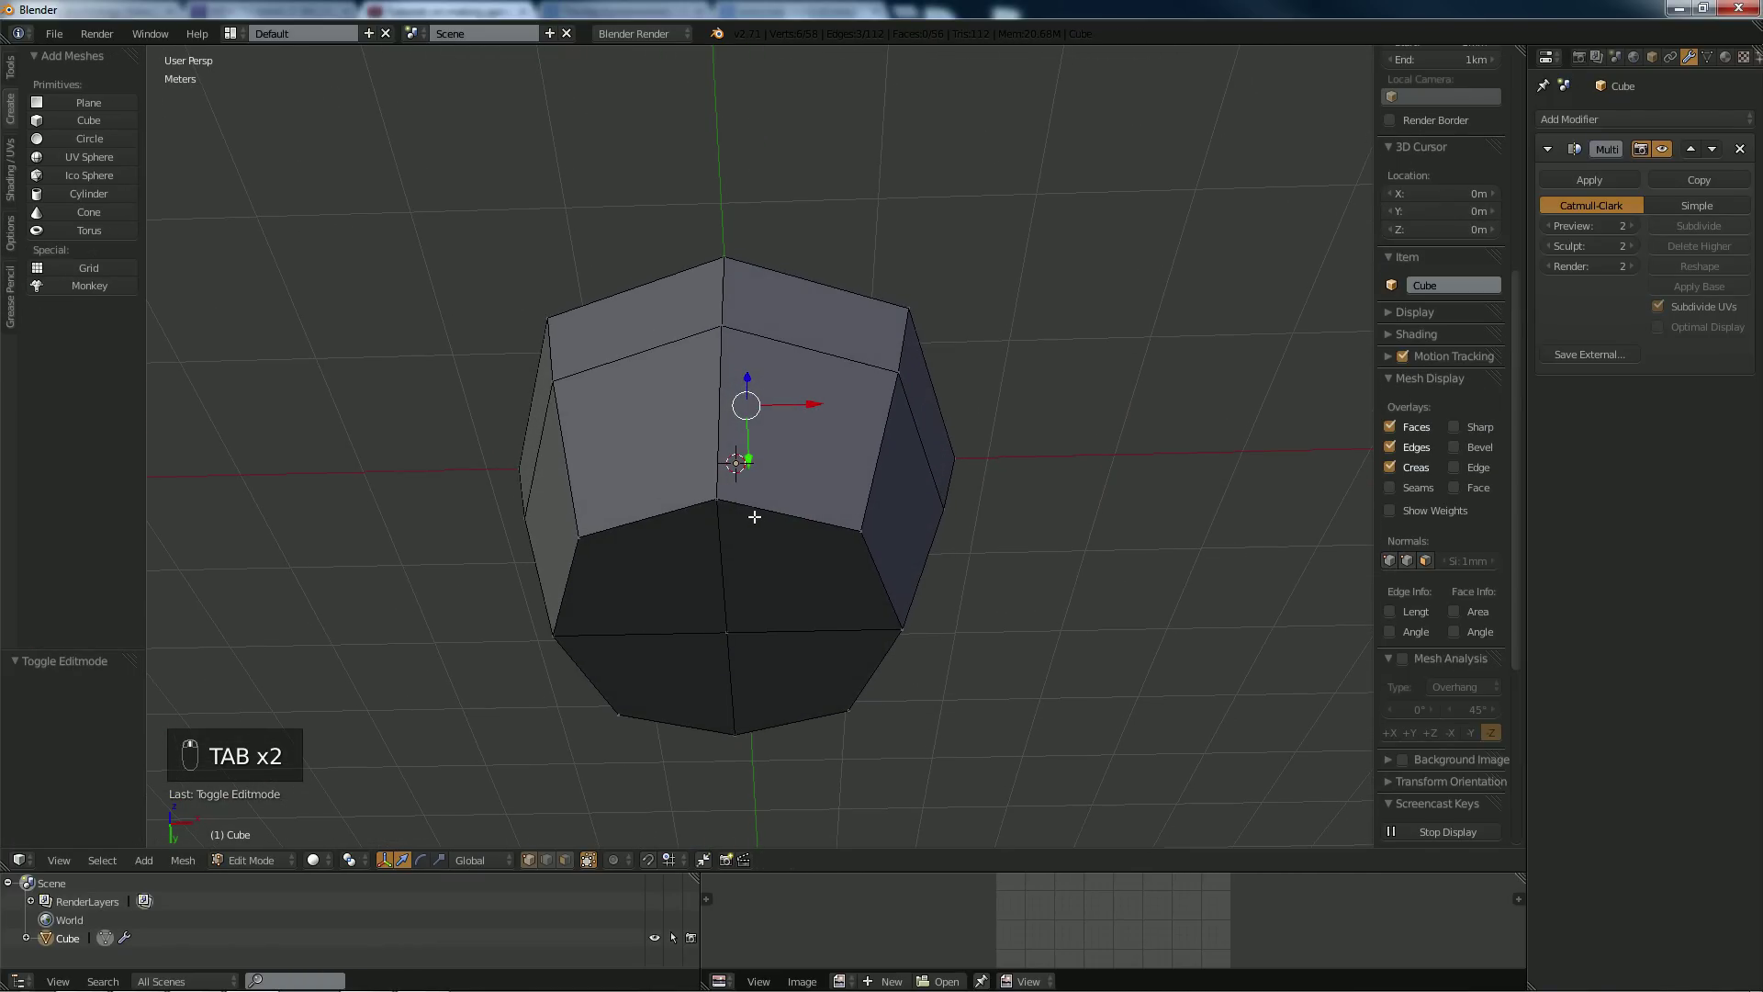
right_click(717, 501)
right_click(726, 634, "shift")
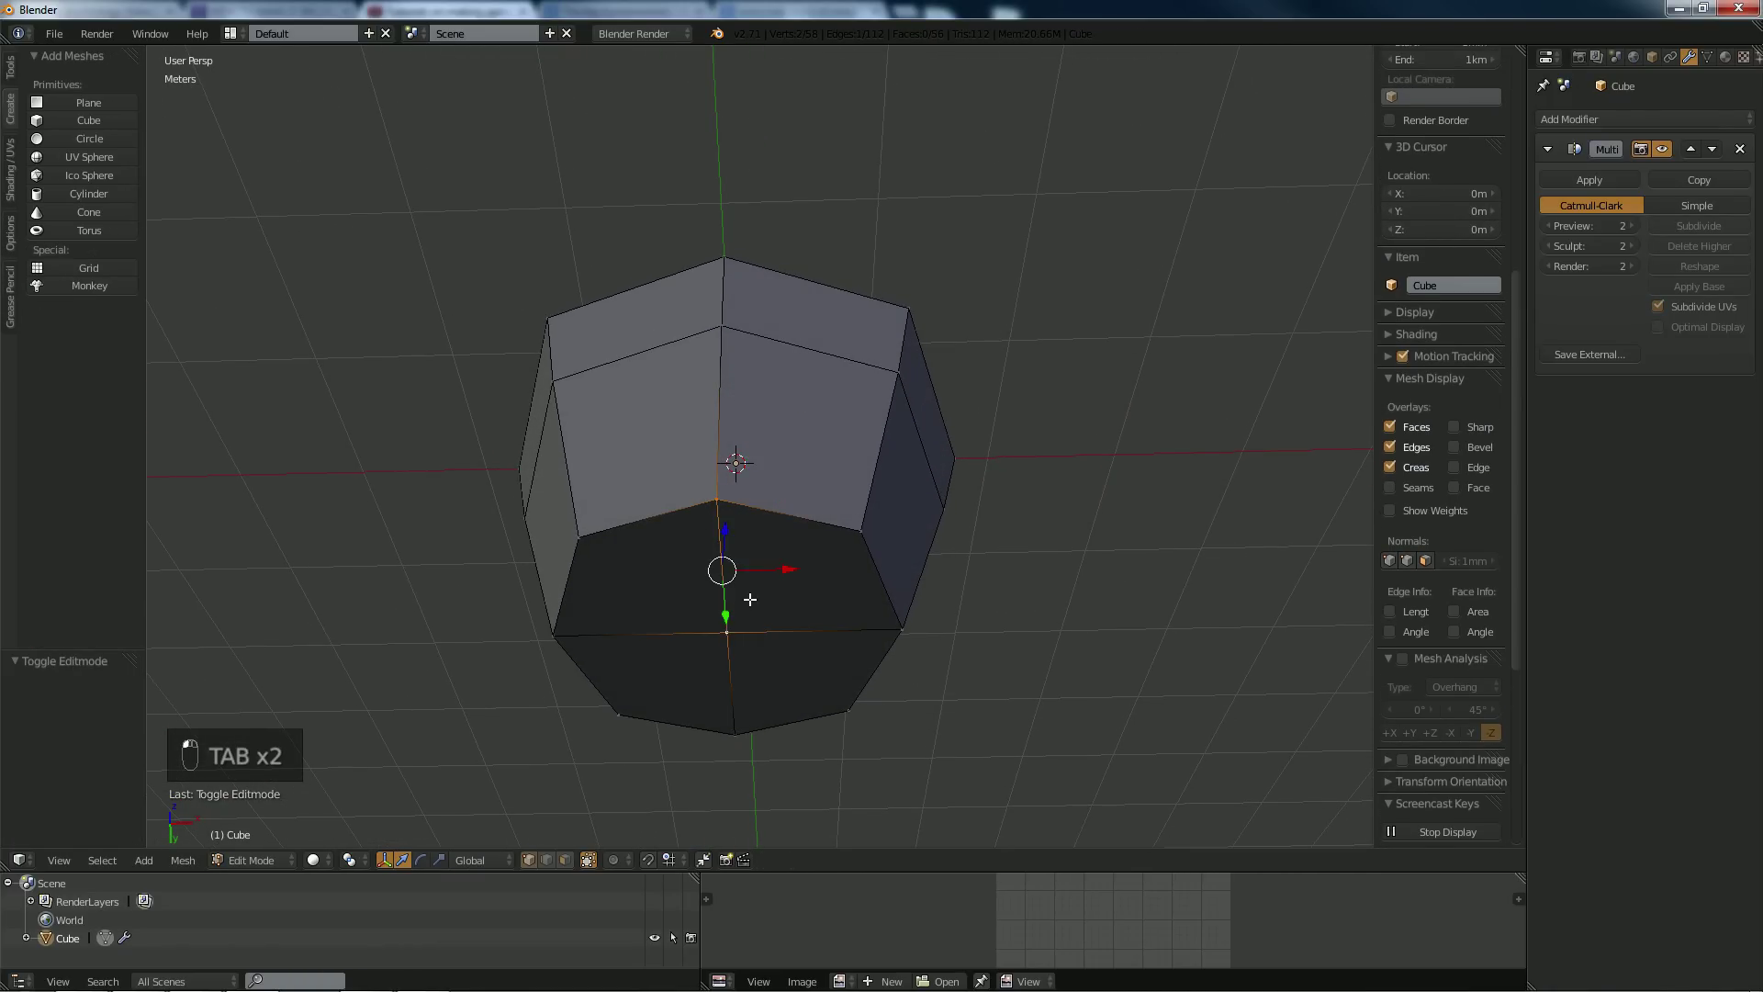
middle_click_drag(726, 633, 691, 595)
right_click(878, 585, "shift")
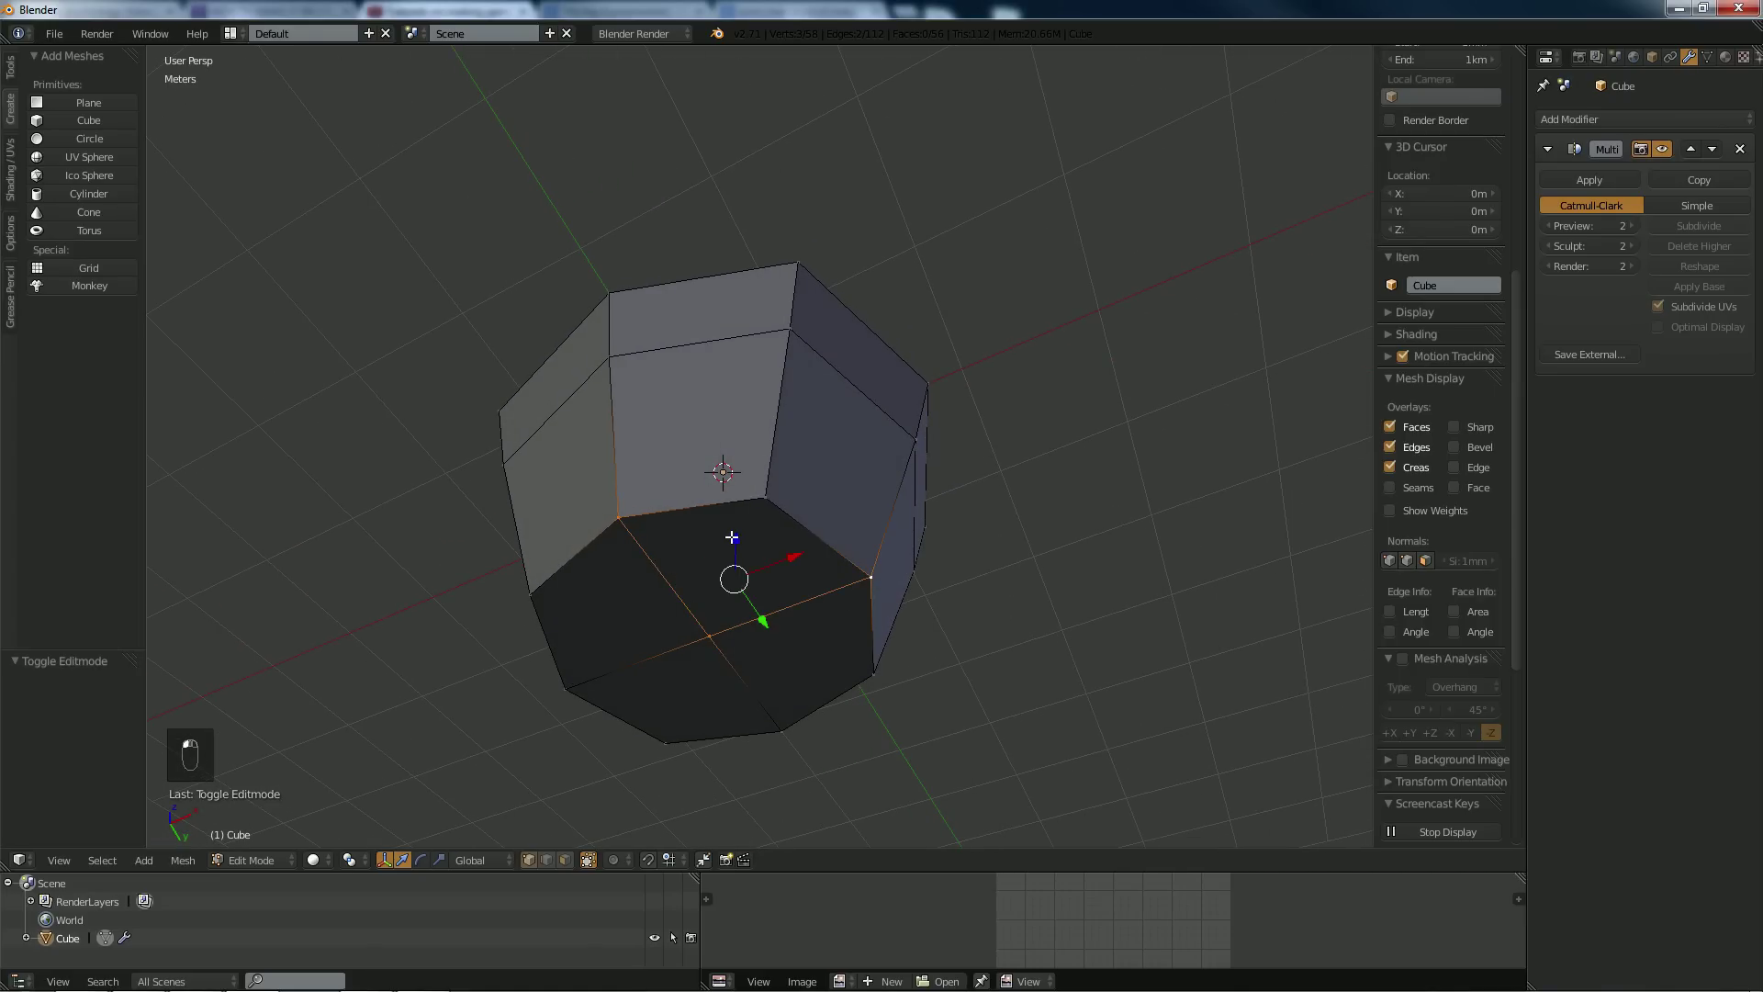
left_click_drag(732, 538, 732, 505)
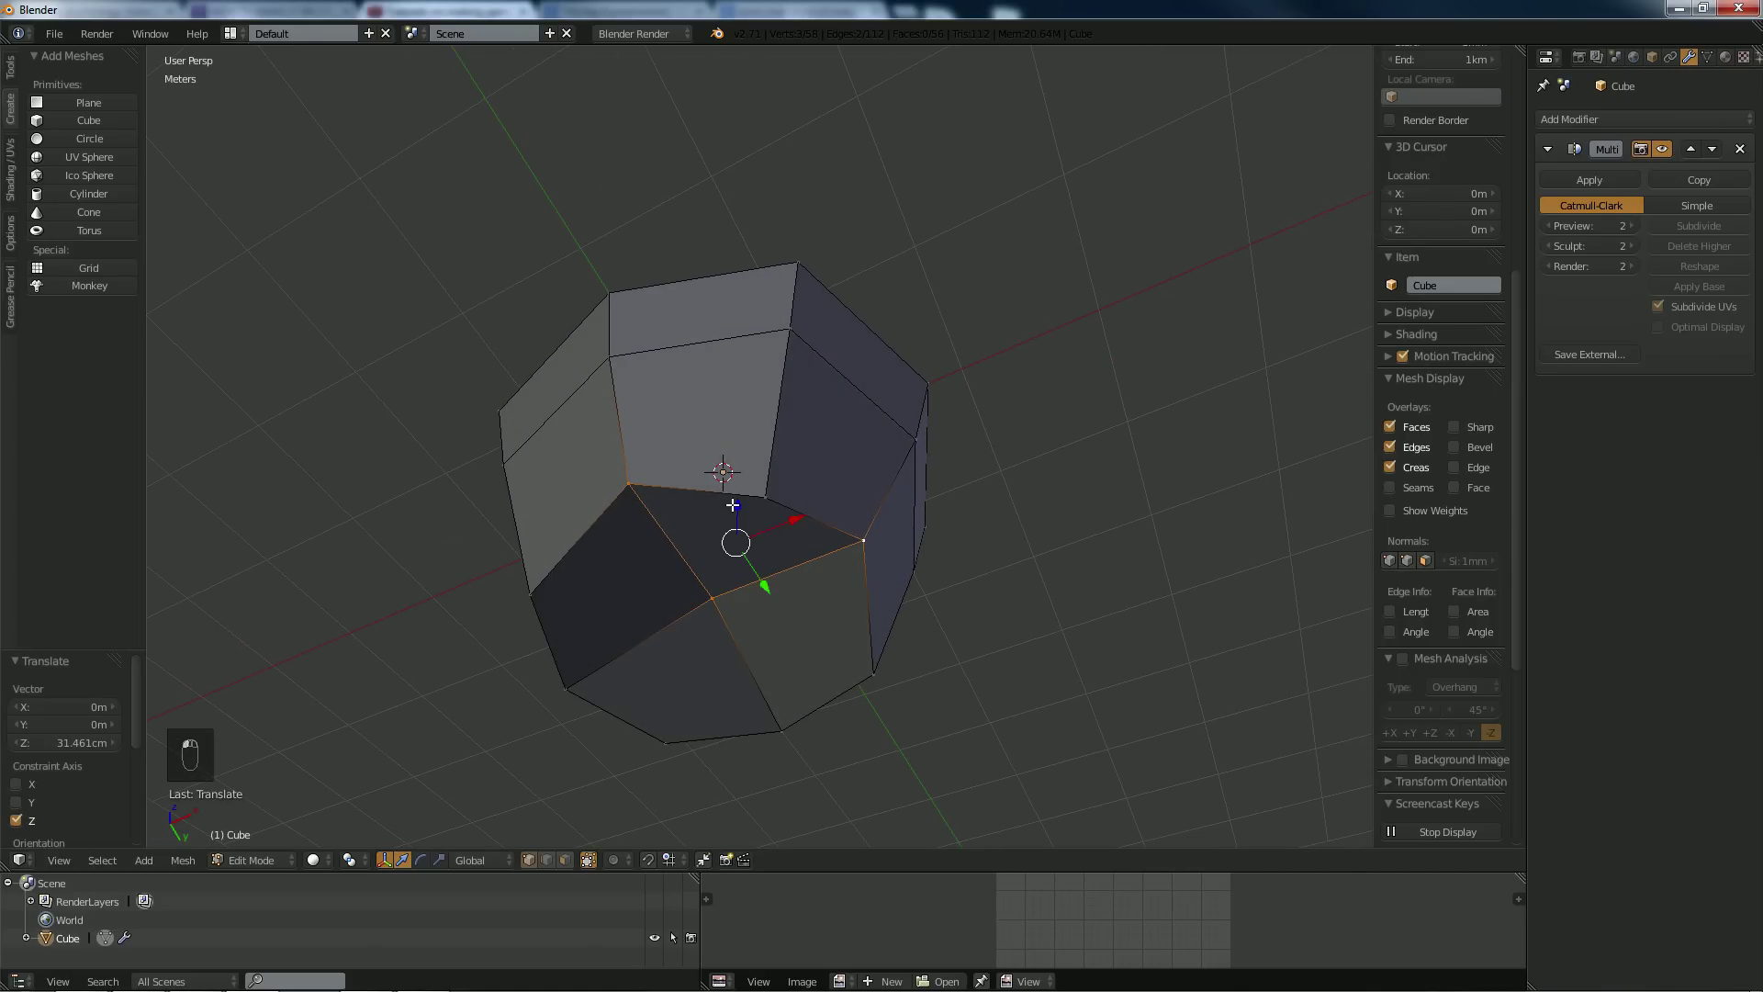
key("Tab")
middle_click_drag(733, 501, 788, 491)
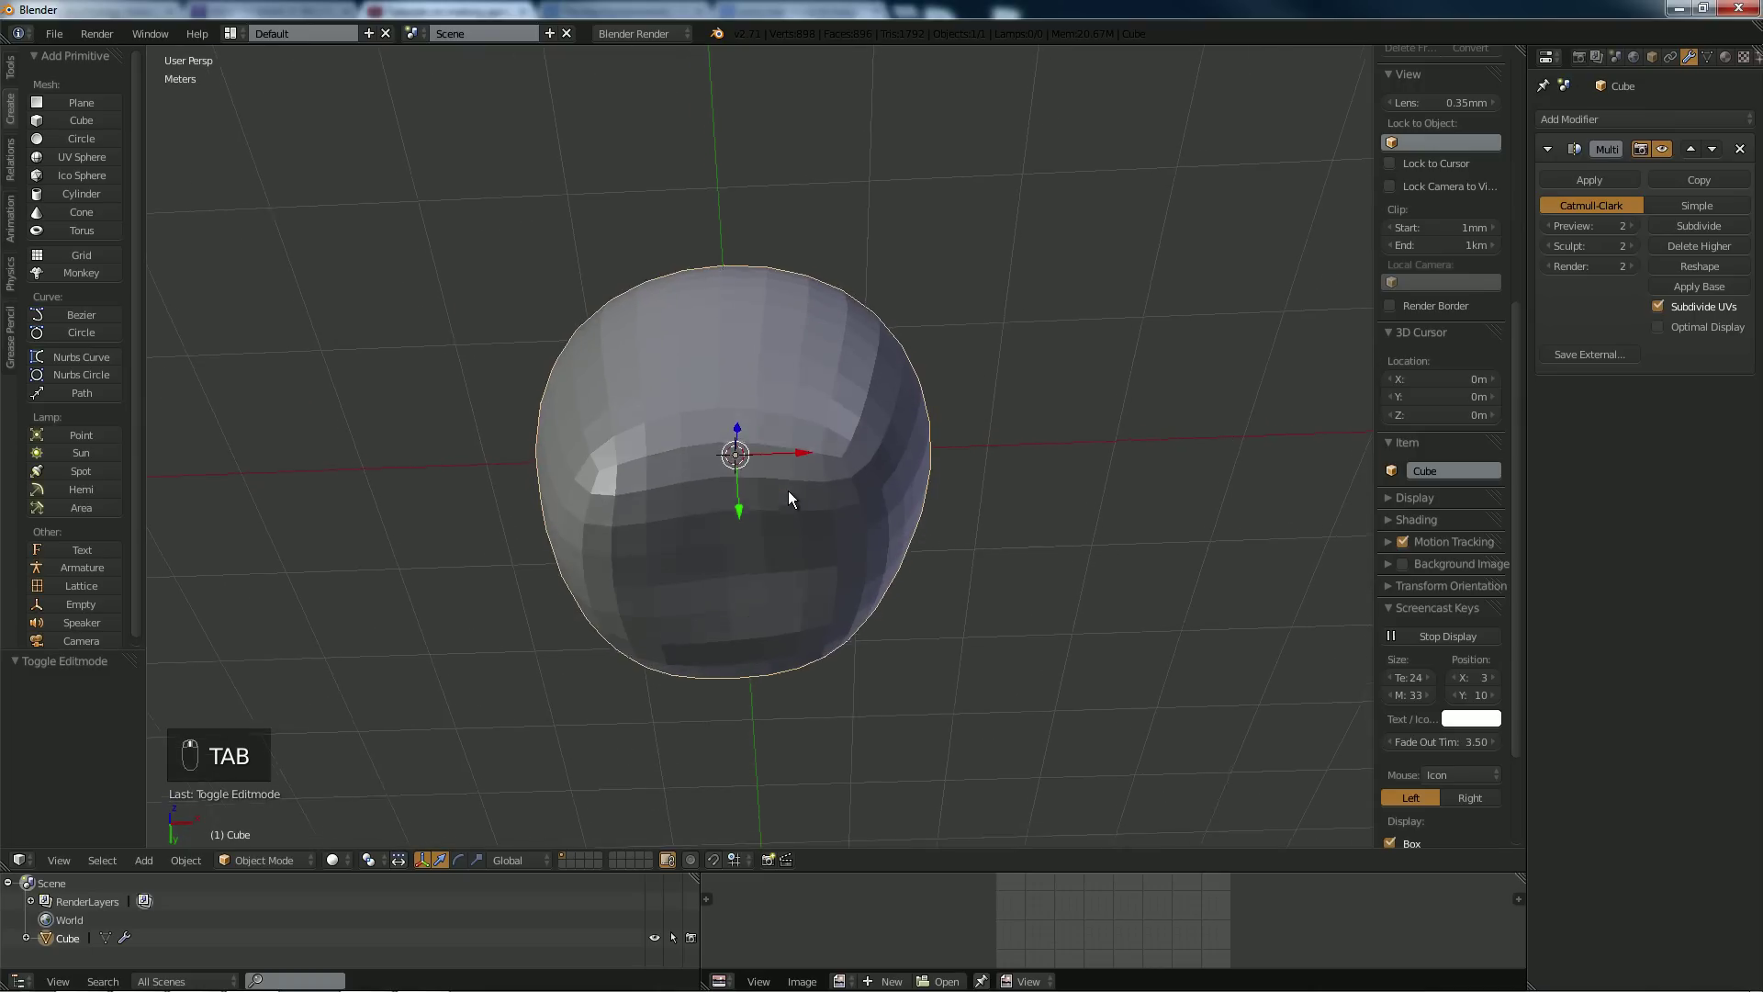
Put the apple into Sculpt Mode from the interaction mode dropdown.
key("Tab")
key("Tab")
middle_click_drag(691, 442, 509, 704)
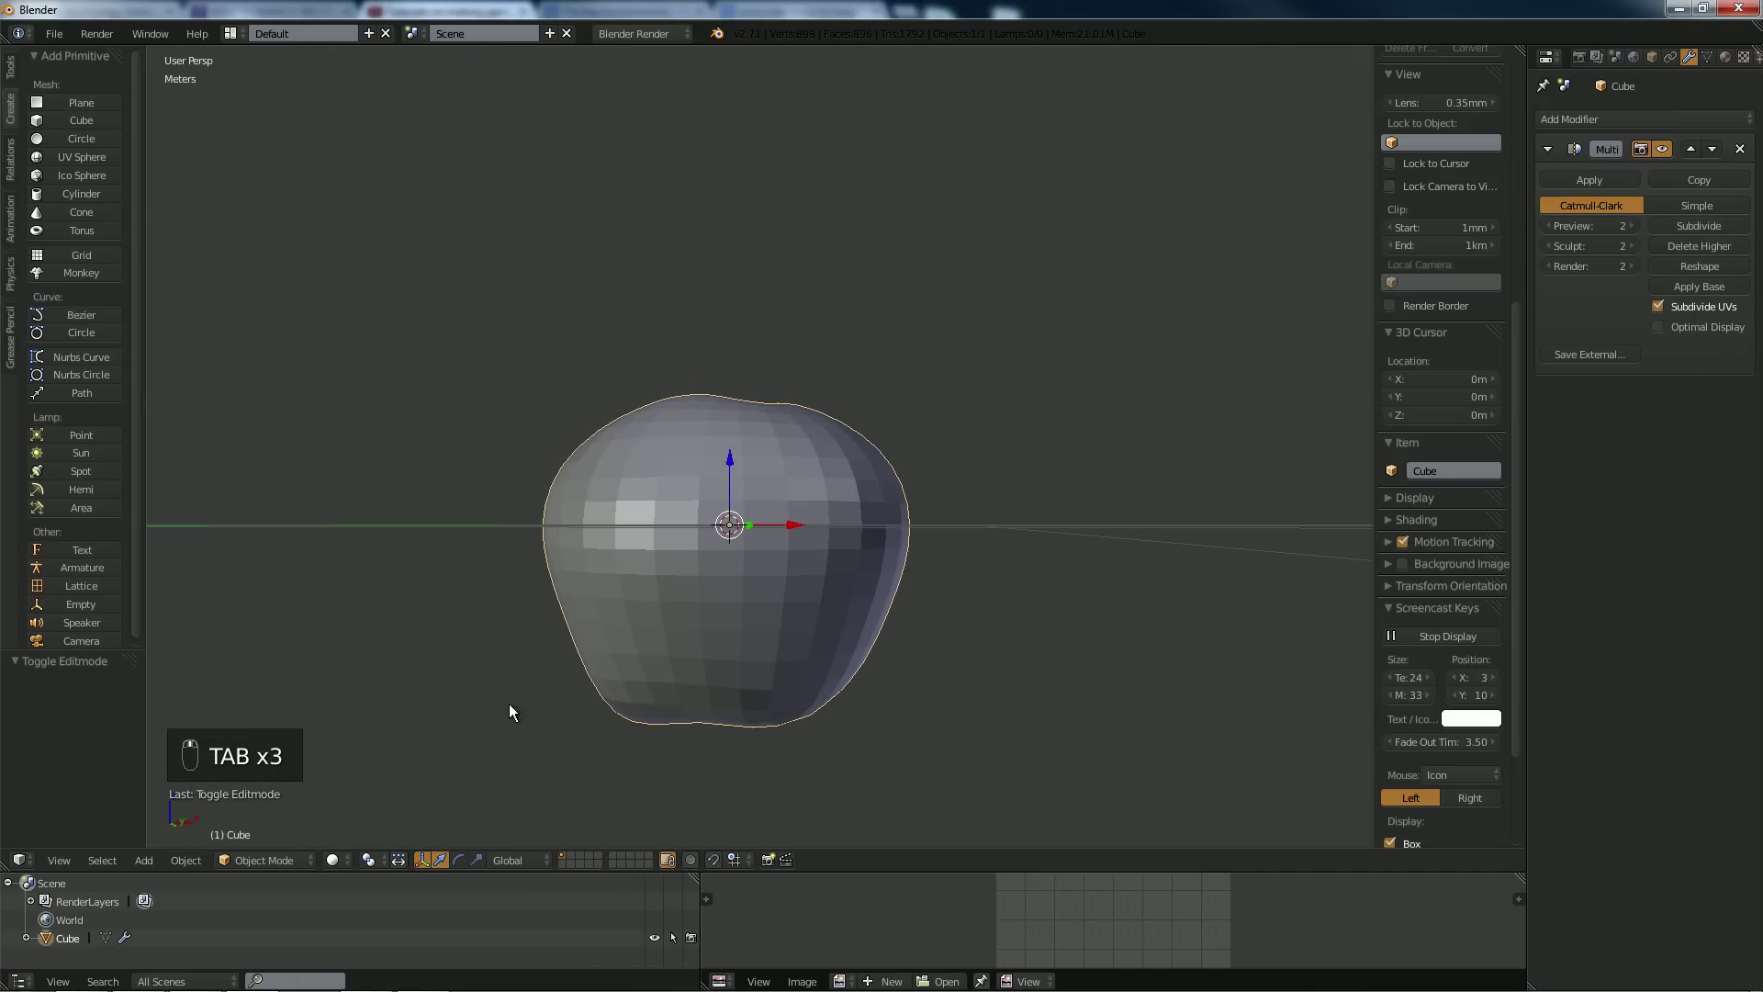
left_click(284, 862)
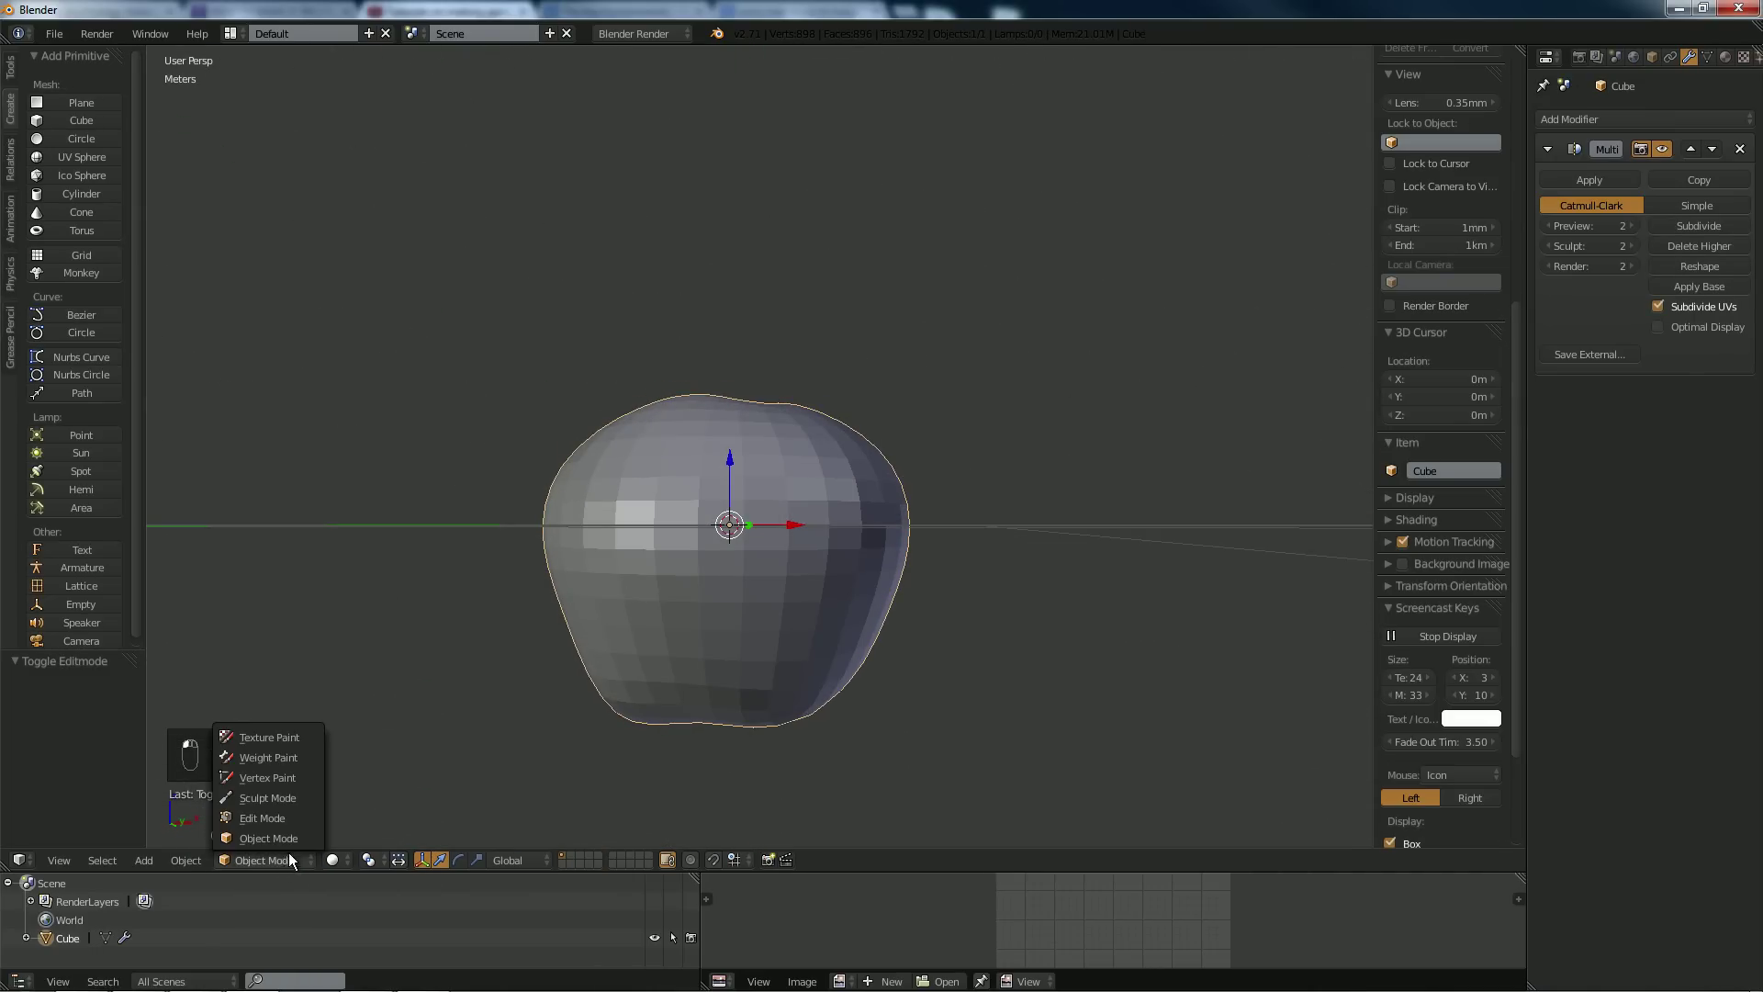
left_click(294, 800)
mouse_move(360, 771)
middle_mouse_down()
mouse_move(674, 588)
mouse_move(621, 555)
mouse_move(613, 659)
mouse_move(559, 487)
mouse_move(582, 441)
mouse_move(496, 539)
middle_mouse_up()
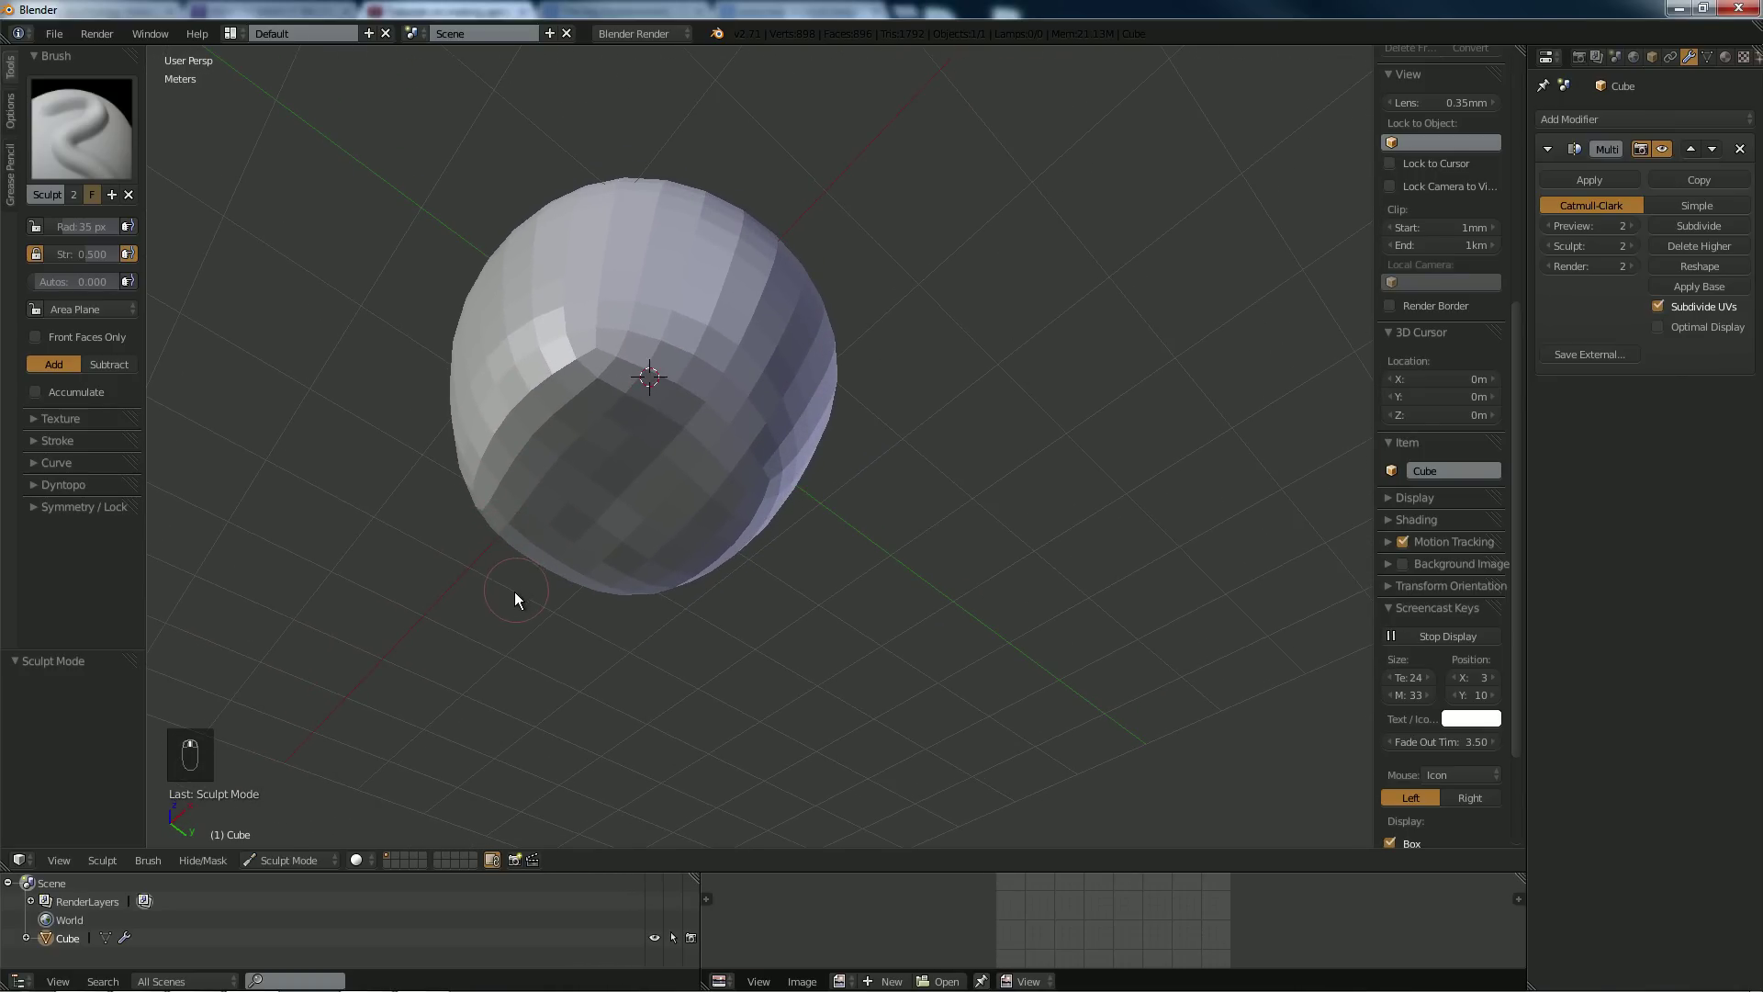
scroll(514, 591, "up", 3)
Sculpt the apple with the Blob brush, then switch to Edit Mode.
left_click(92, 138)
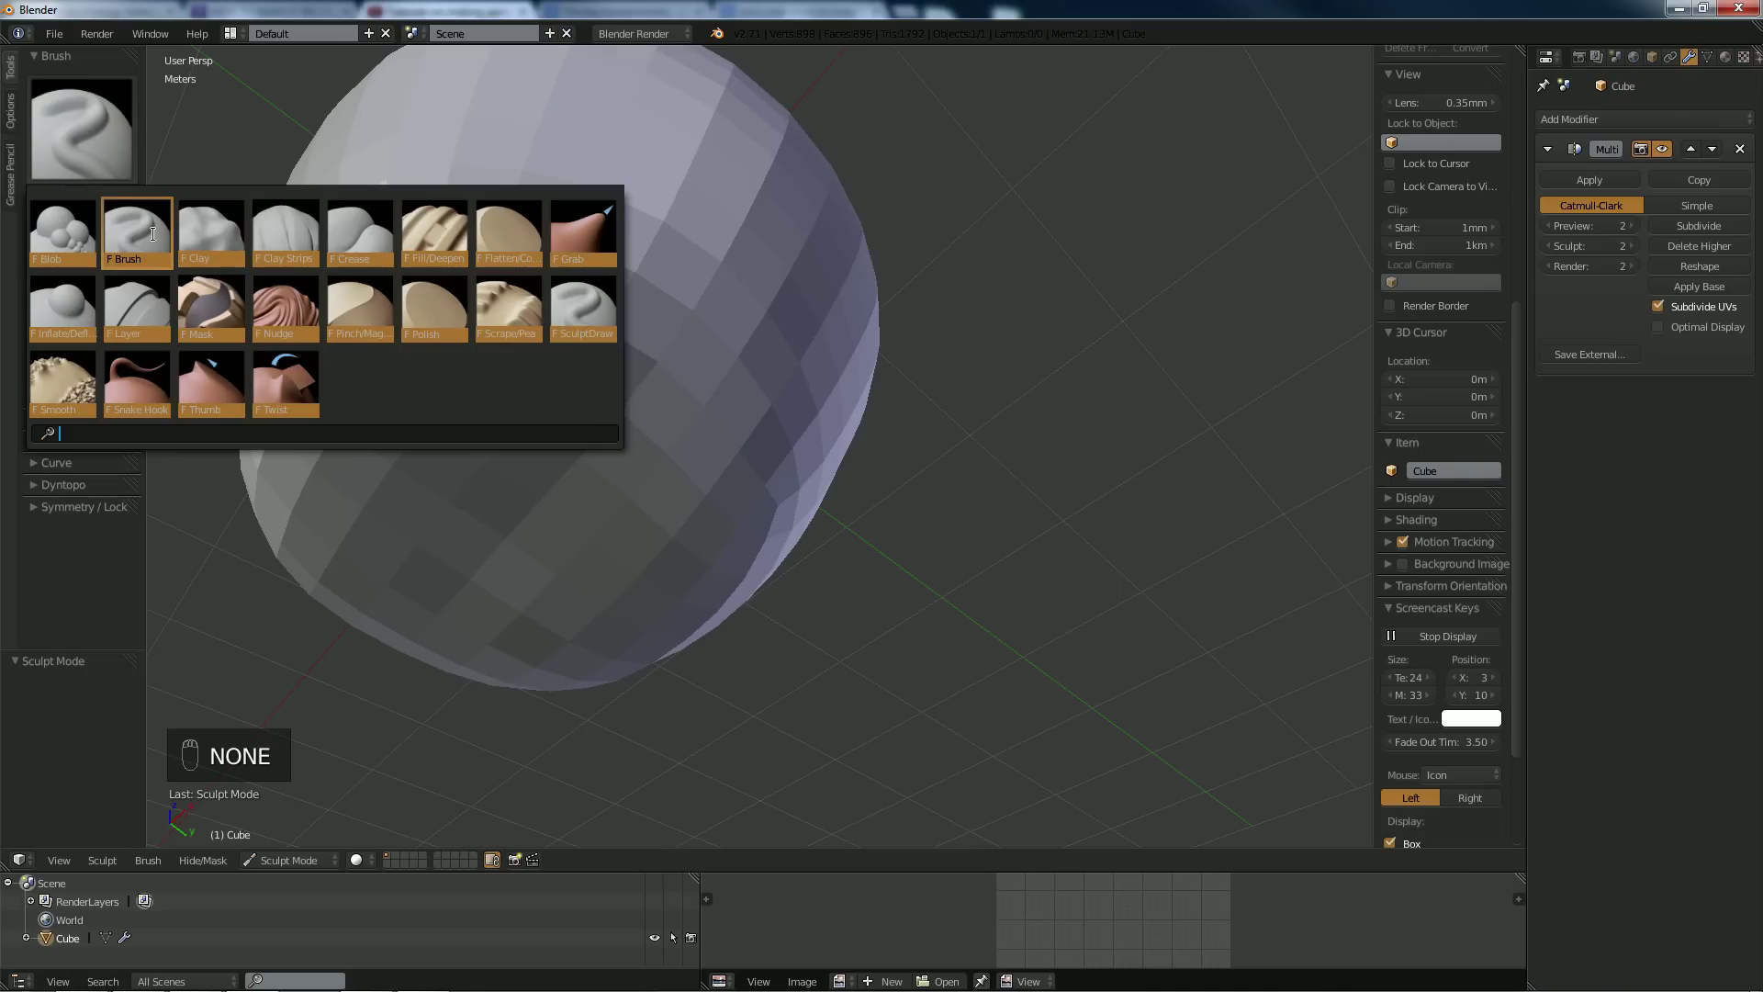
left_click(96, 236)
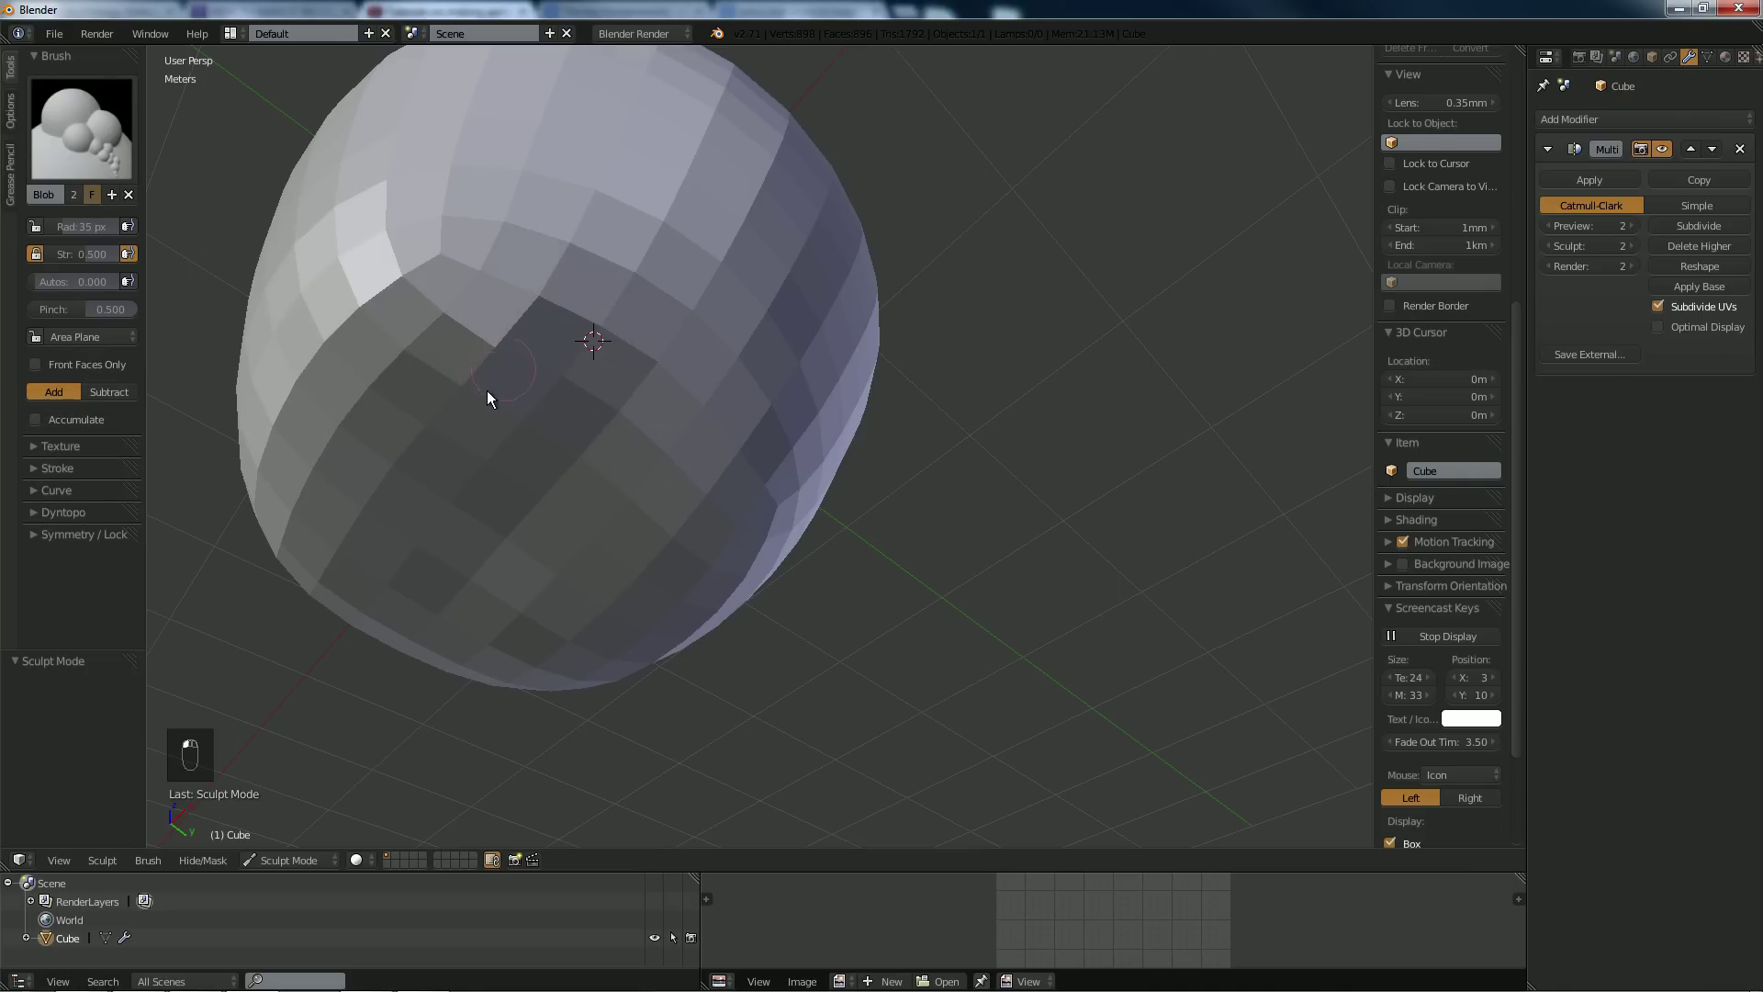
middle_click_drag(516, 355, 621, 370)
scroll(642, 404, "down", 3)
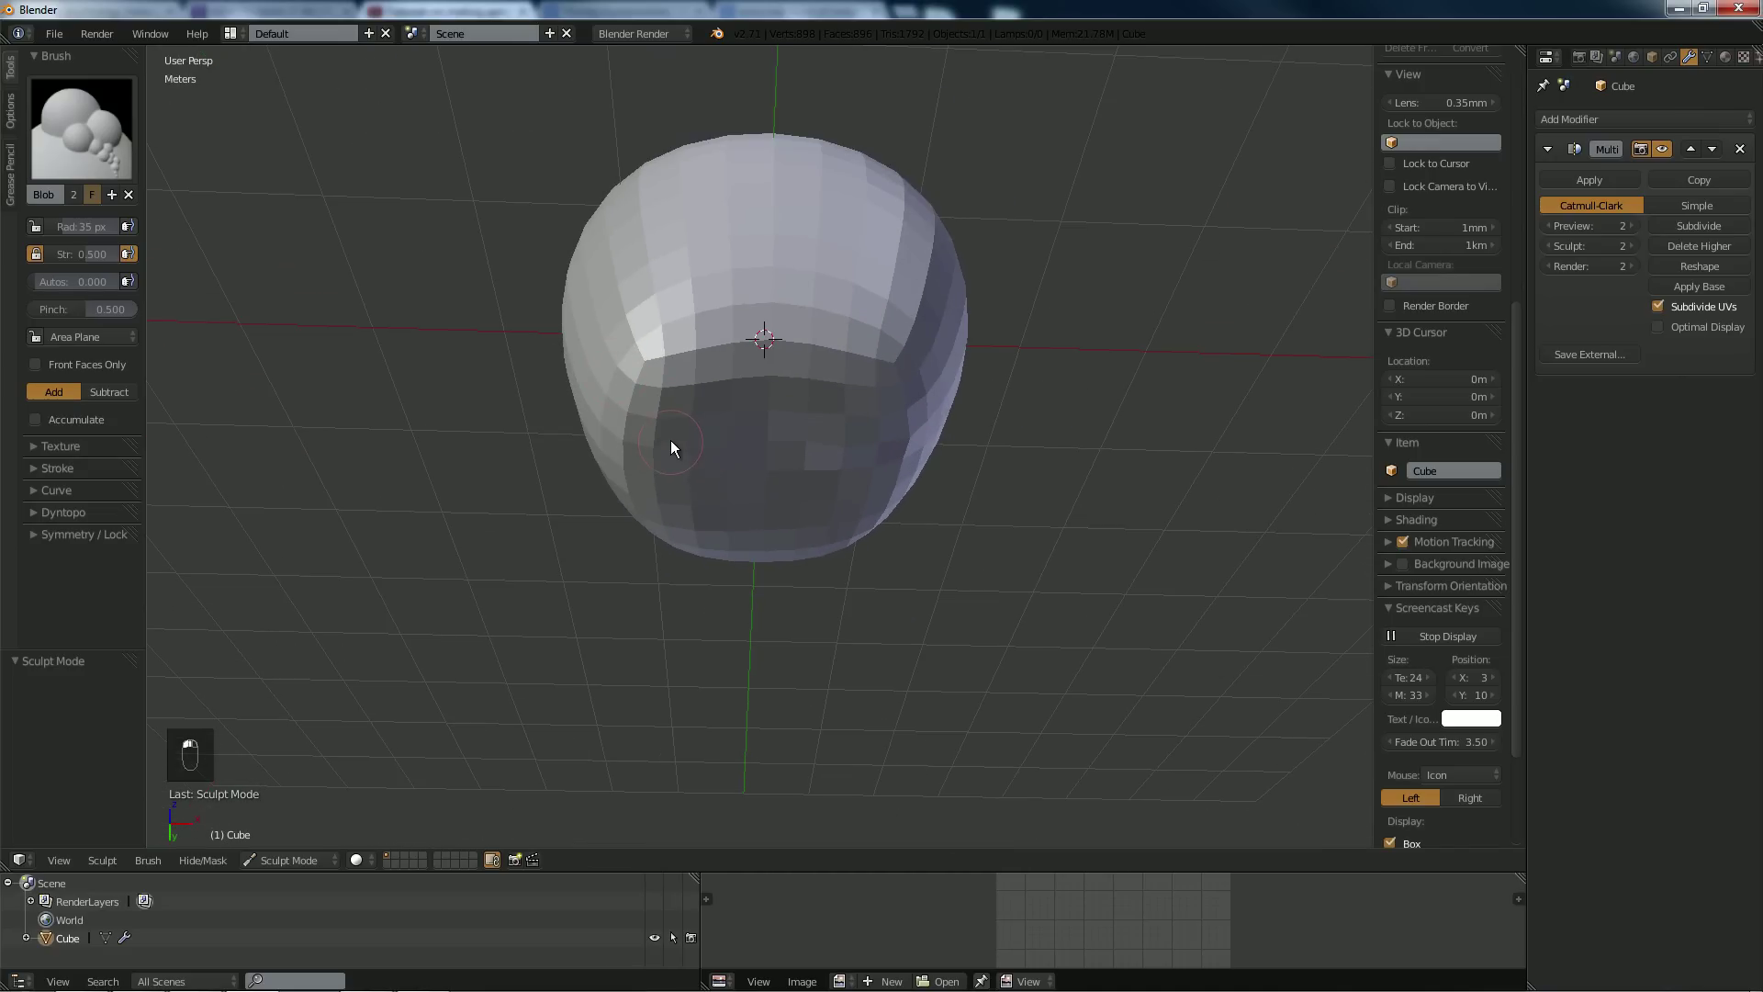
mouse_move(674, 477)
middle_mouse_down()
mouse_move(676, 439)
mouse_move(733, 402)
mouse_move(685, 433)
mouse_move(781, 454)
mouse_move(727, 472)
mouse_move(769, 399)
mouse_move(766, 442)
mouse_move(582, 382)
mouse_move(637, 375)
mouse_move(624, 367)
mouse_move(639, 406)
mouse_move(705, 390)
middle_mouse_up()
left_click(125, 140)
left_click(62, 230)
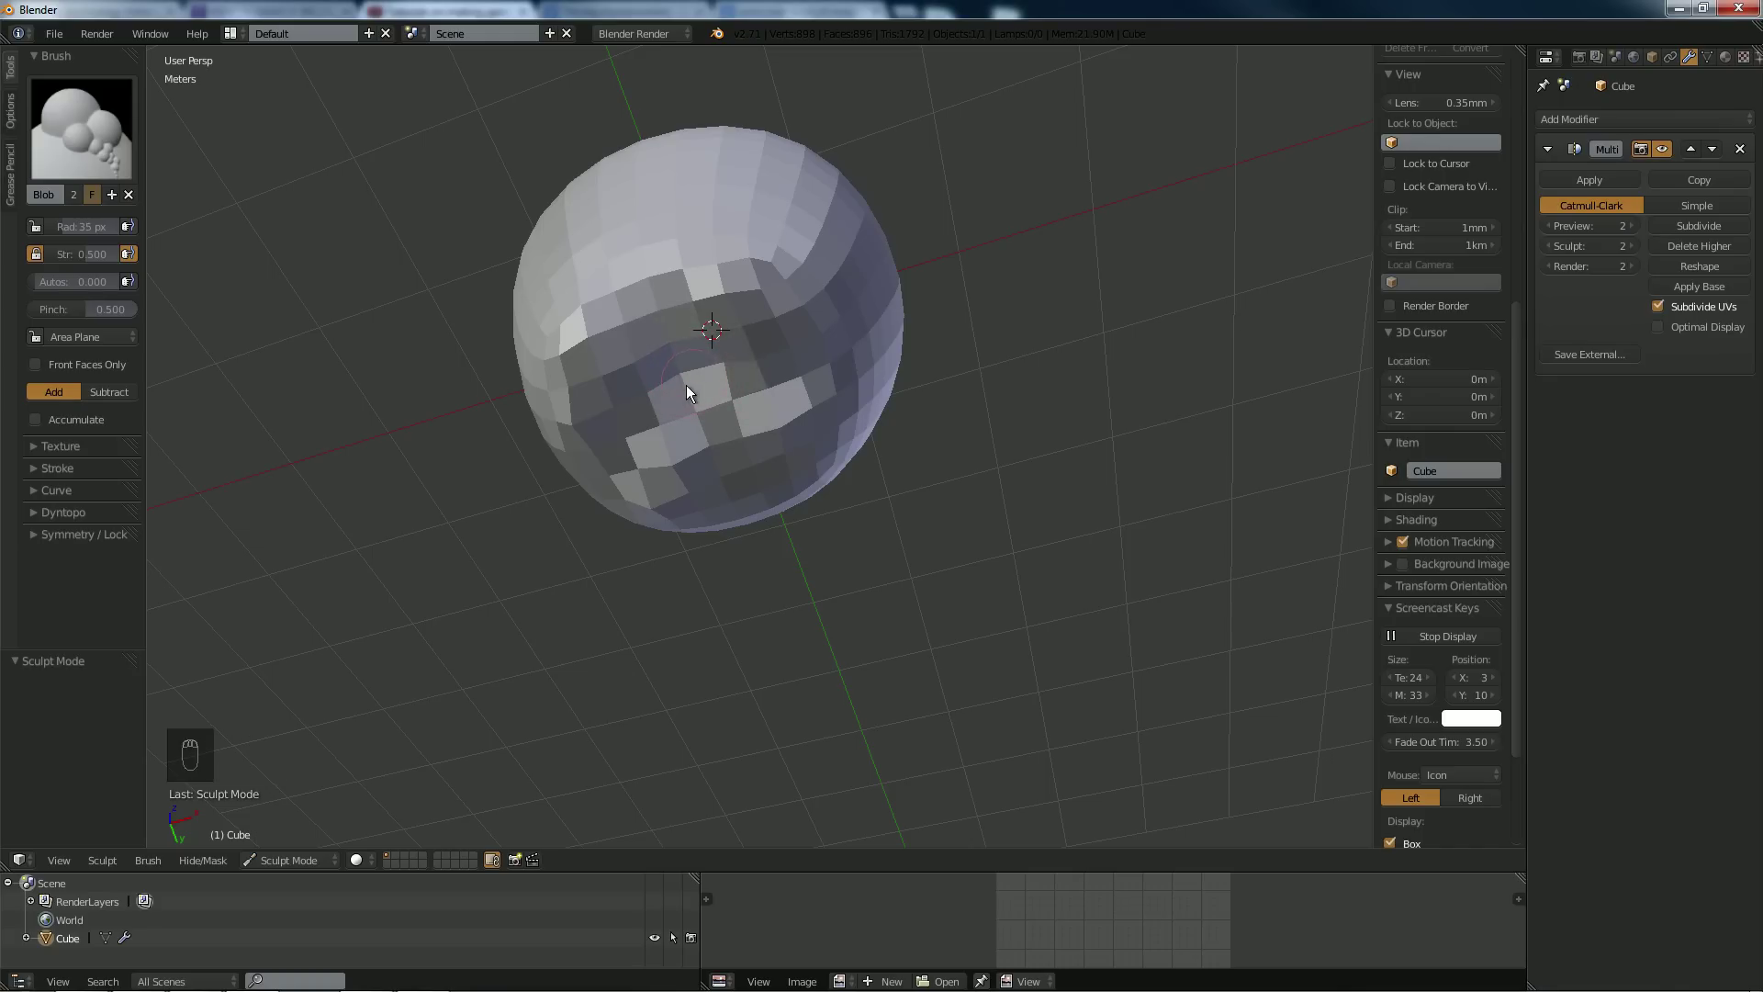
mouse_move(687, 393)
middle_mouse_down()
mouse_move(735, 377)
mouse_move(764, 440)
mouse_move(637, 406)
mouse_move(674, 474)
middle_mouse_up()
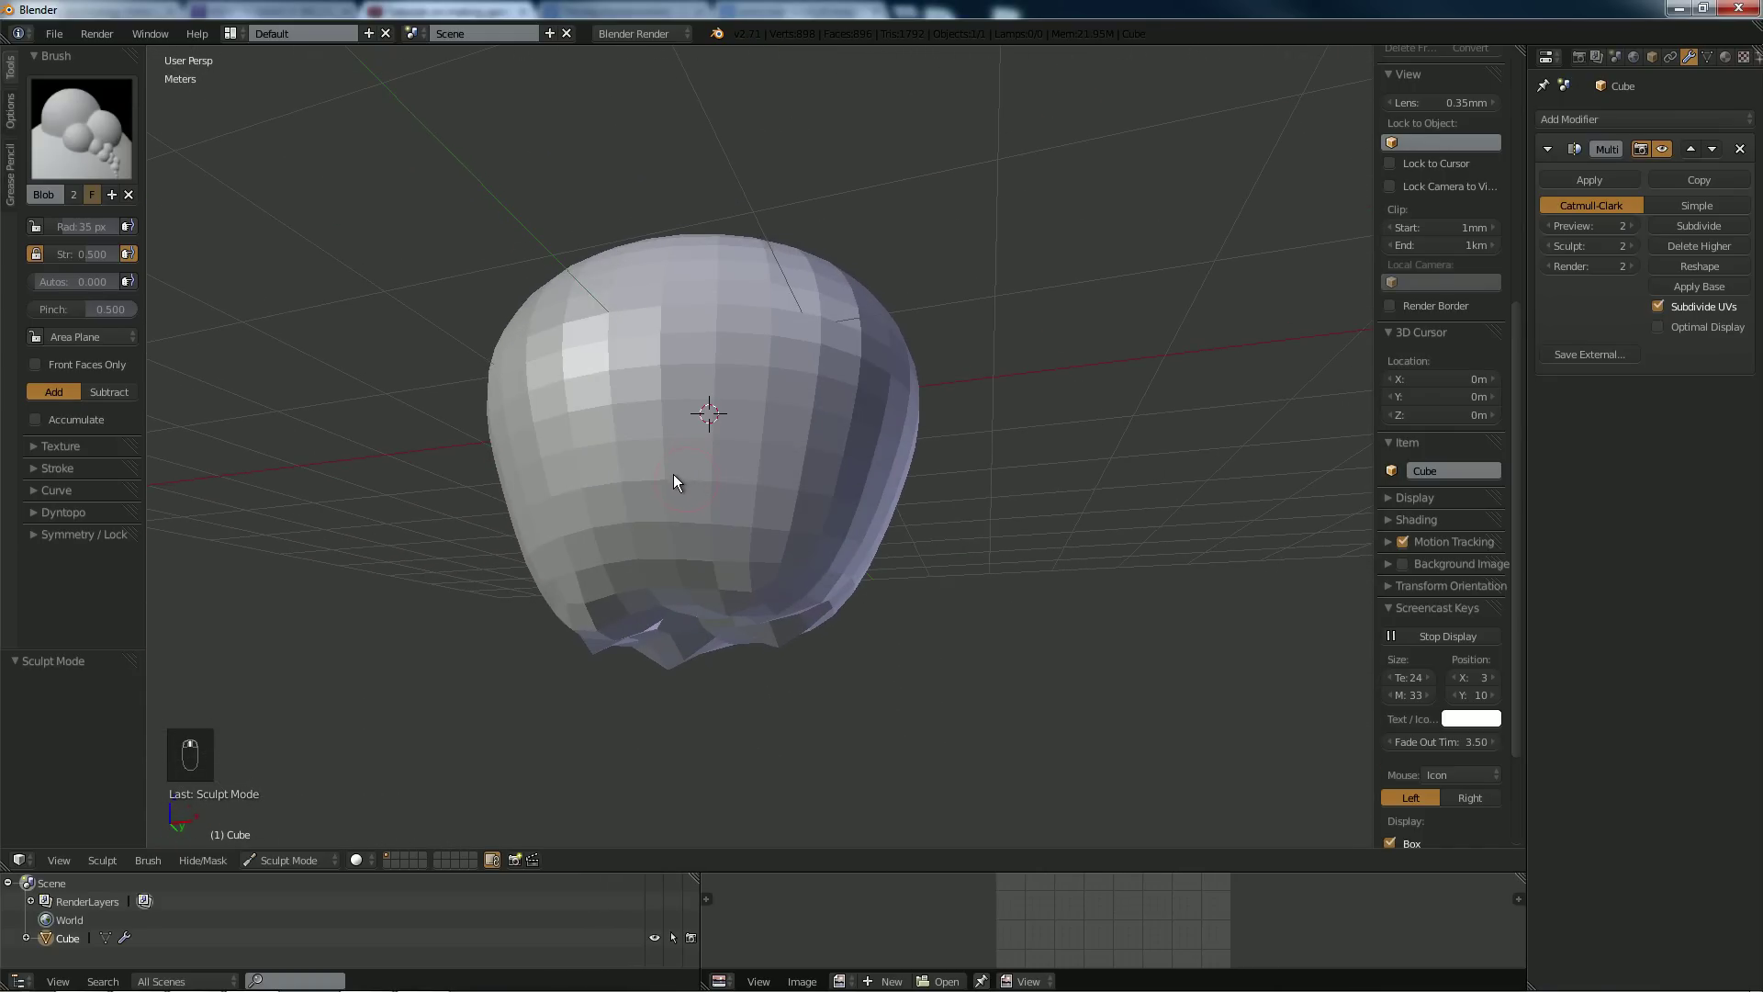
key("Tab")
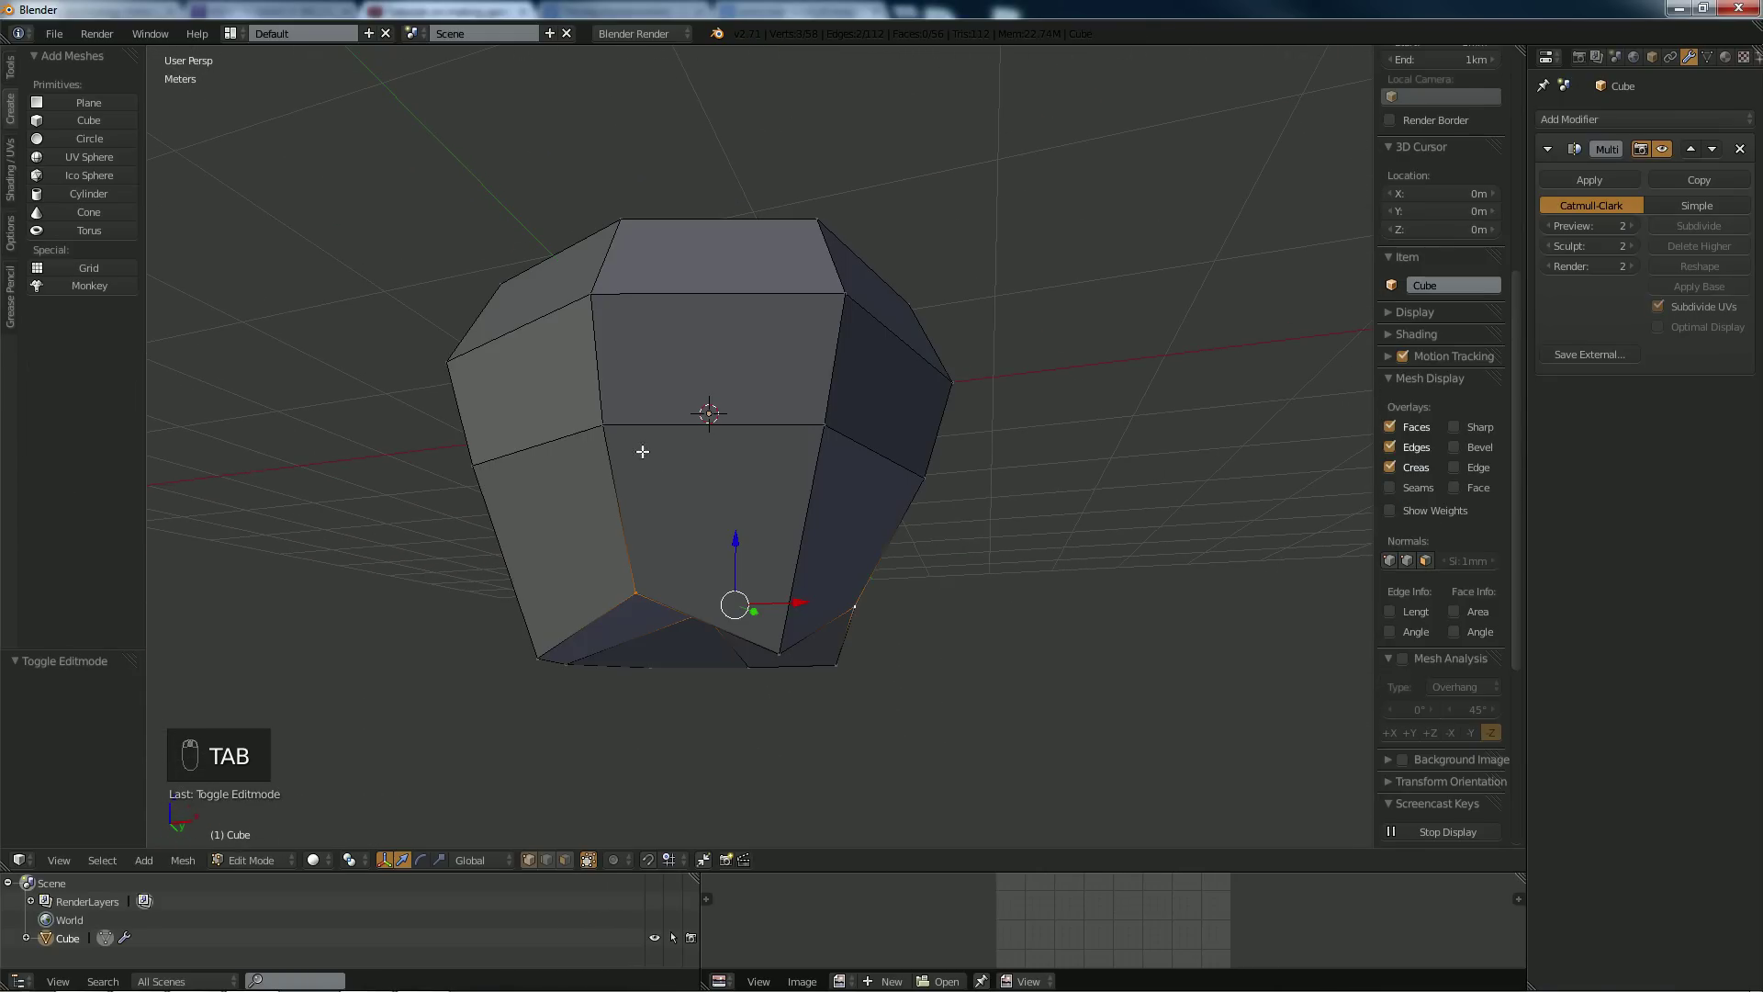
Shade the apple's faces smooth from the Shading/UVs tab and clear the selection.
left_click(12, 178)
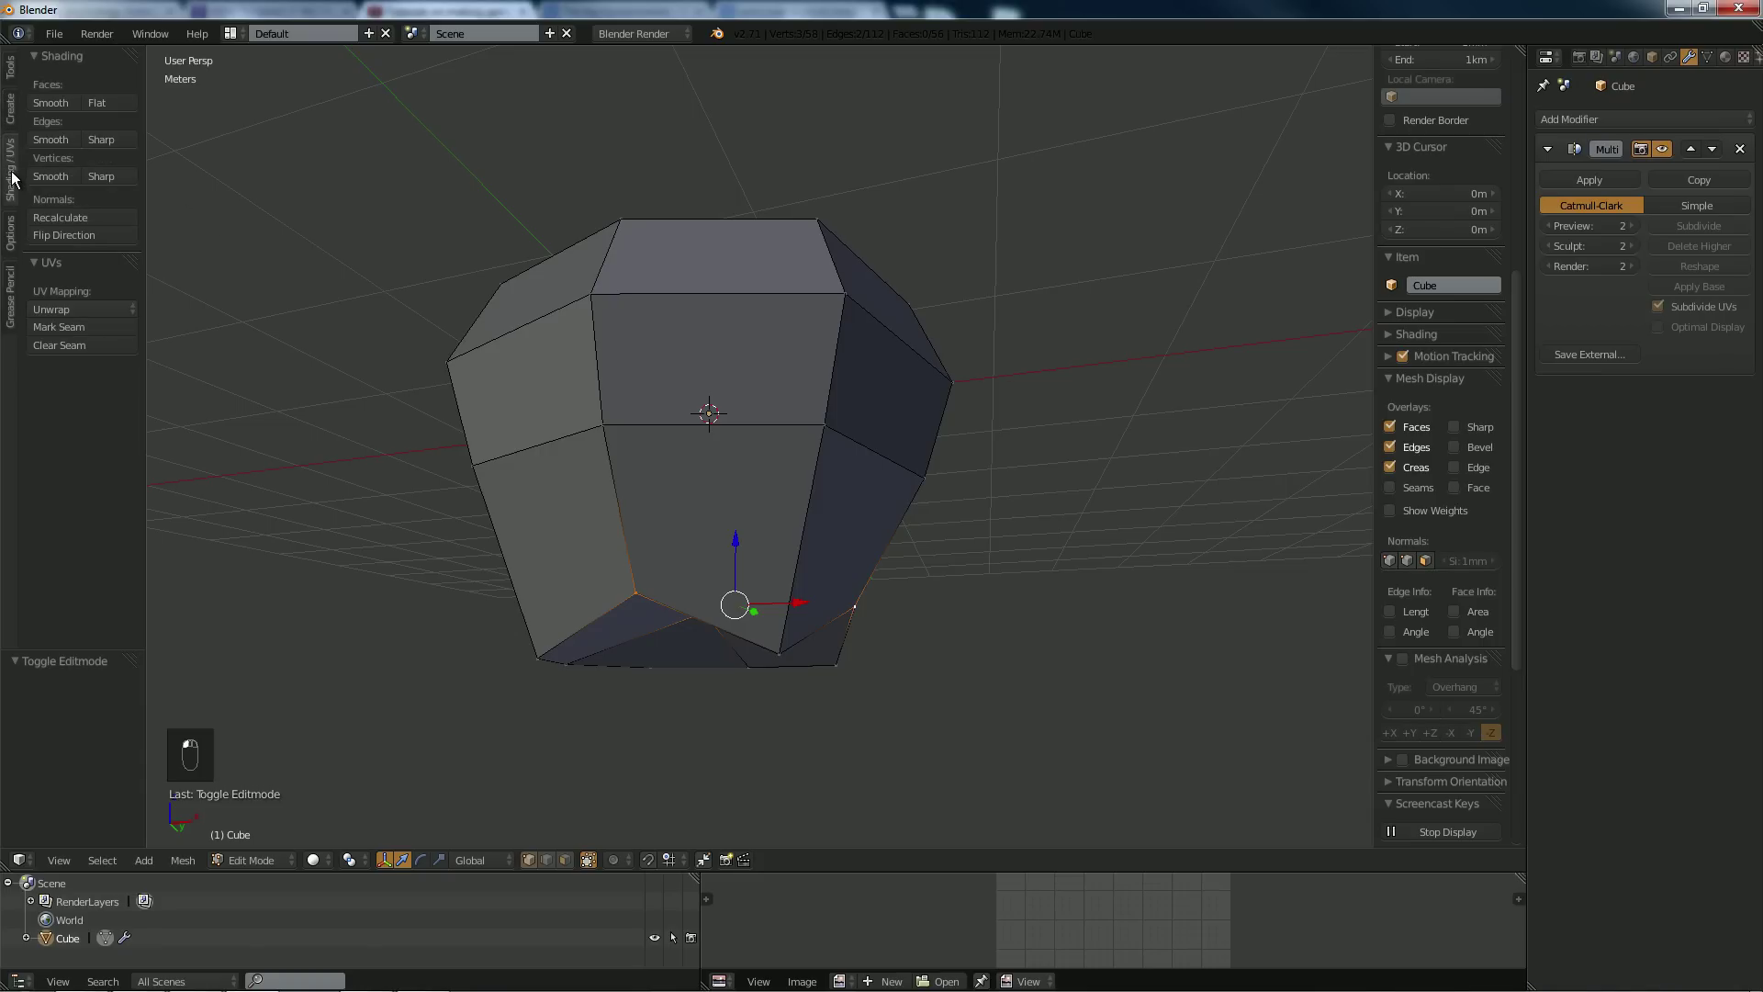
left_click(47, 99)
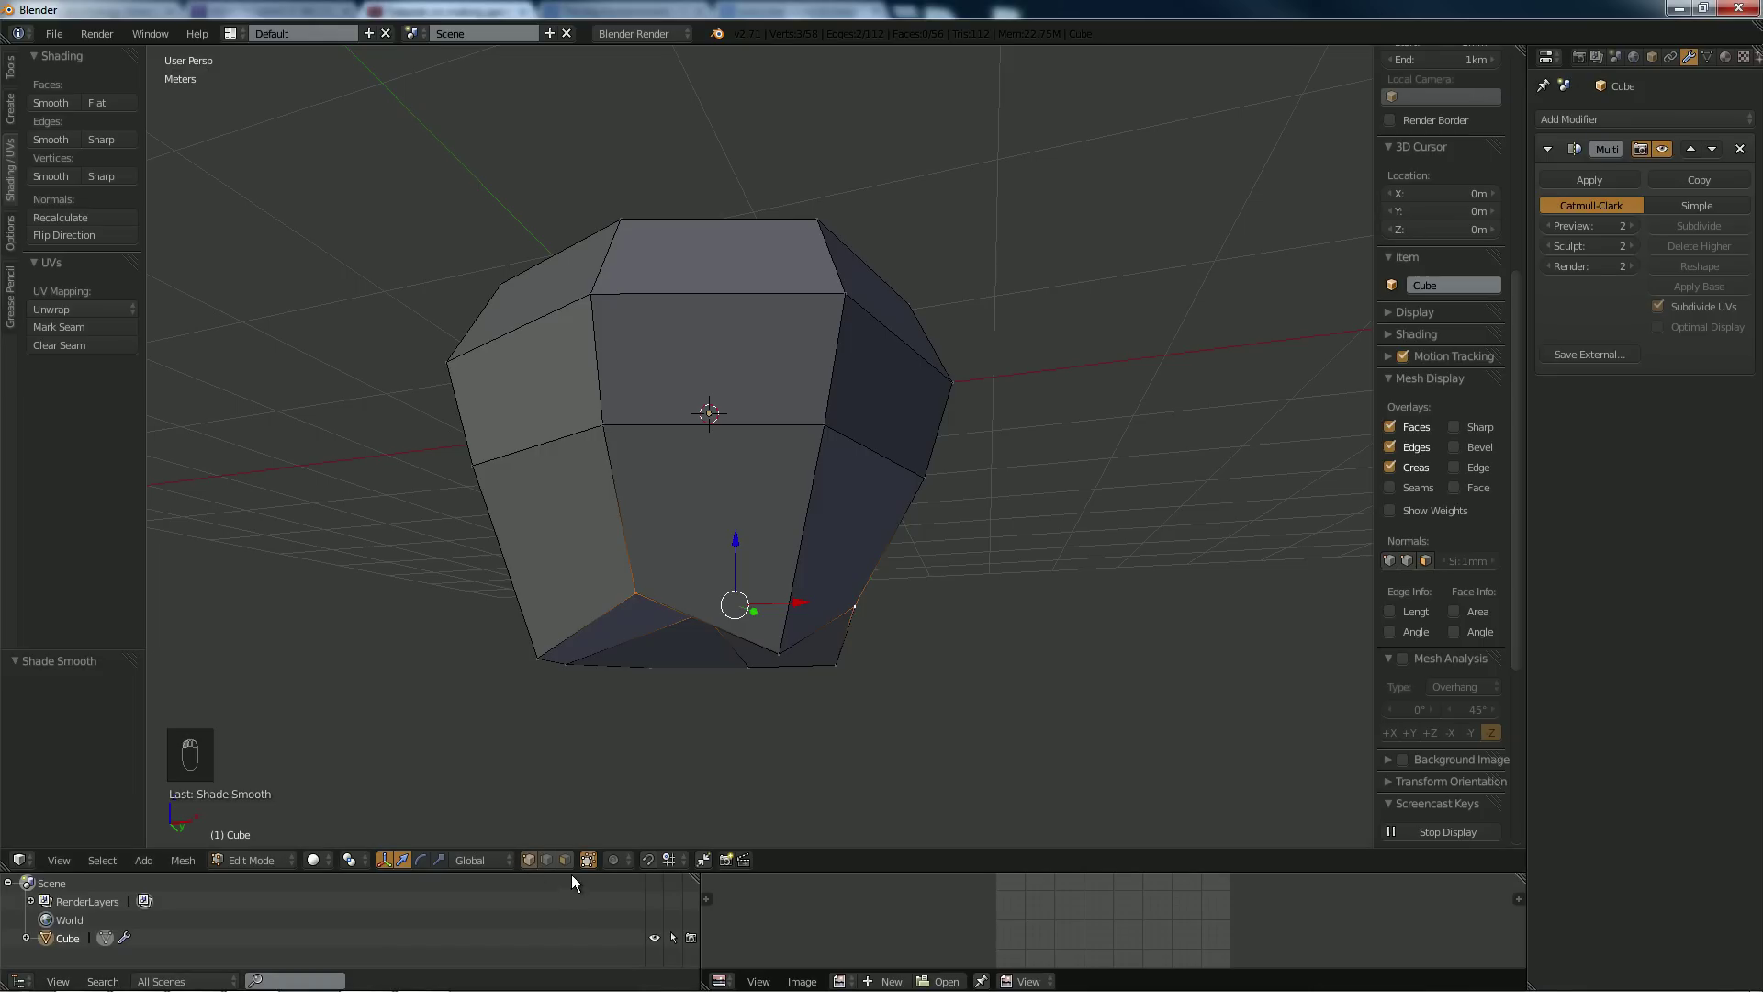
key("a")
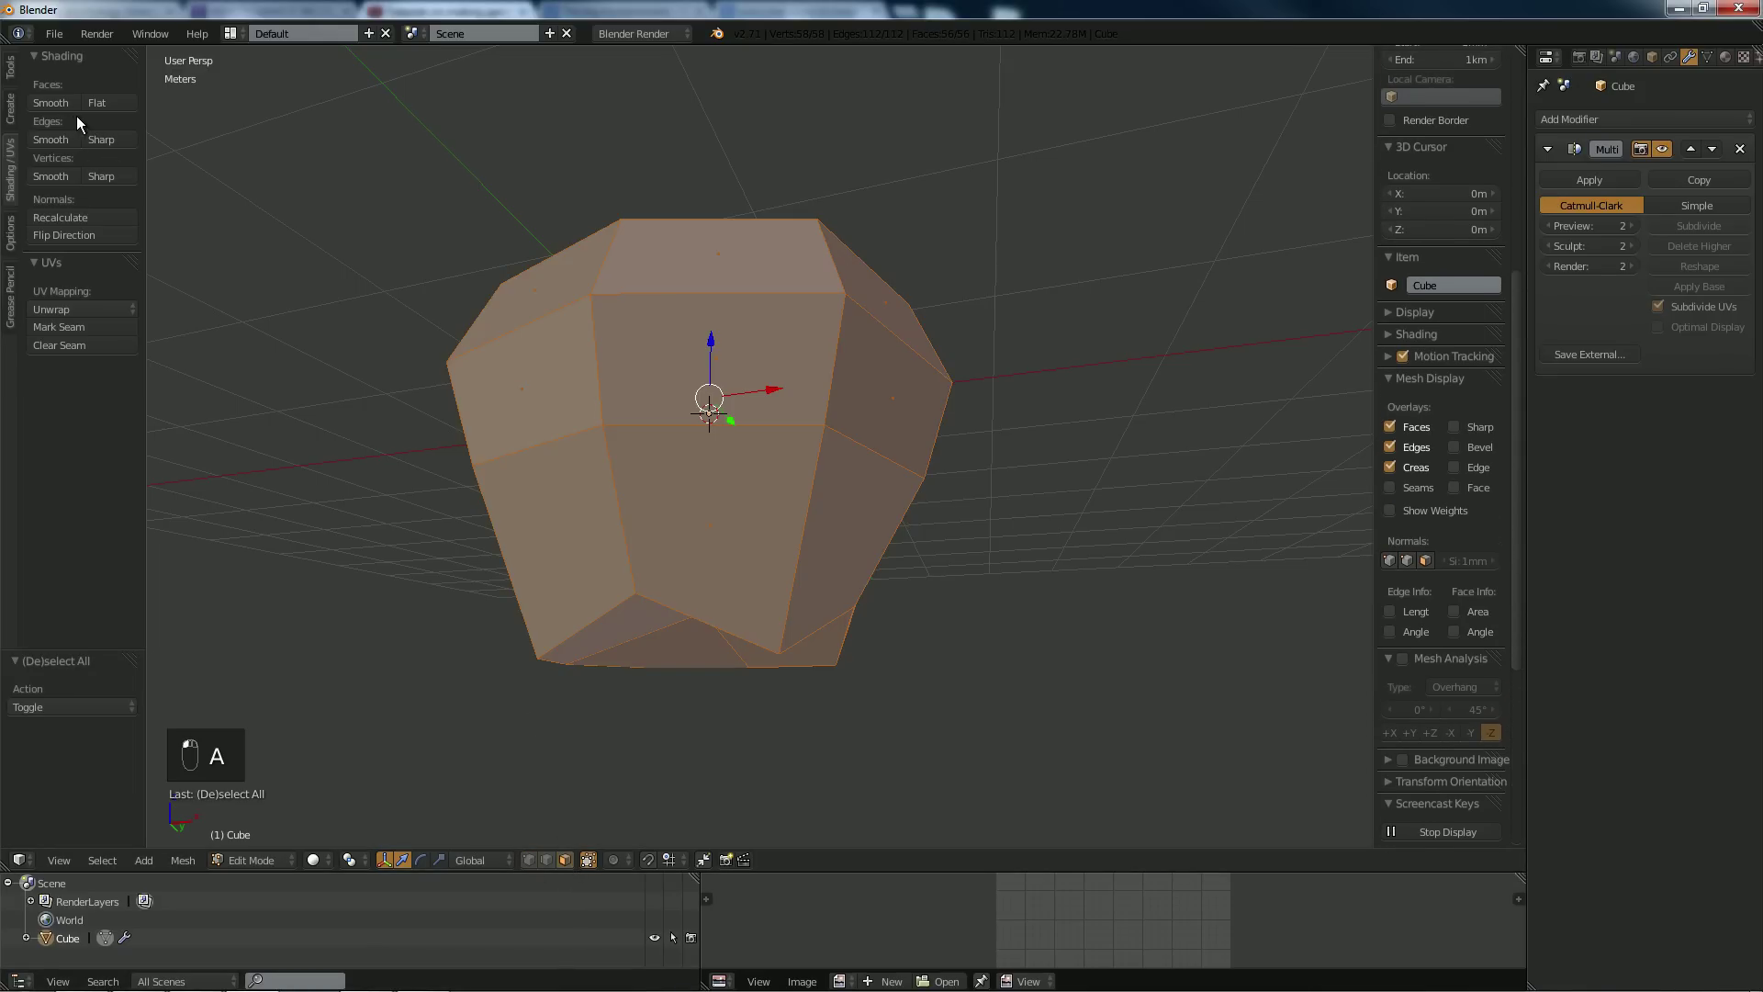
key("a")
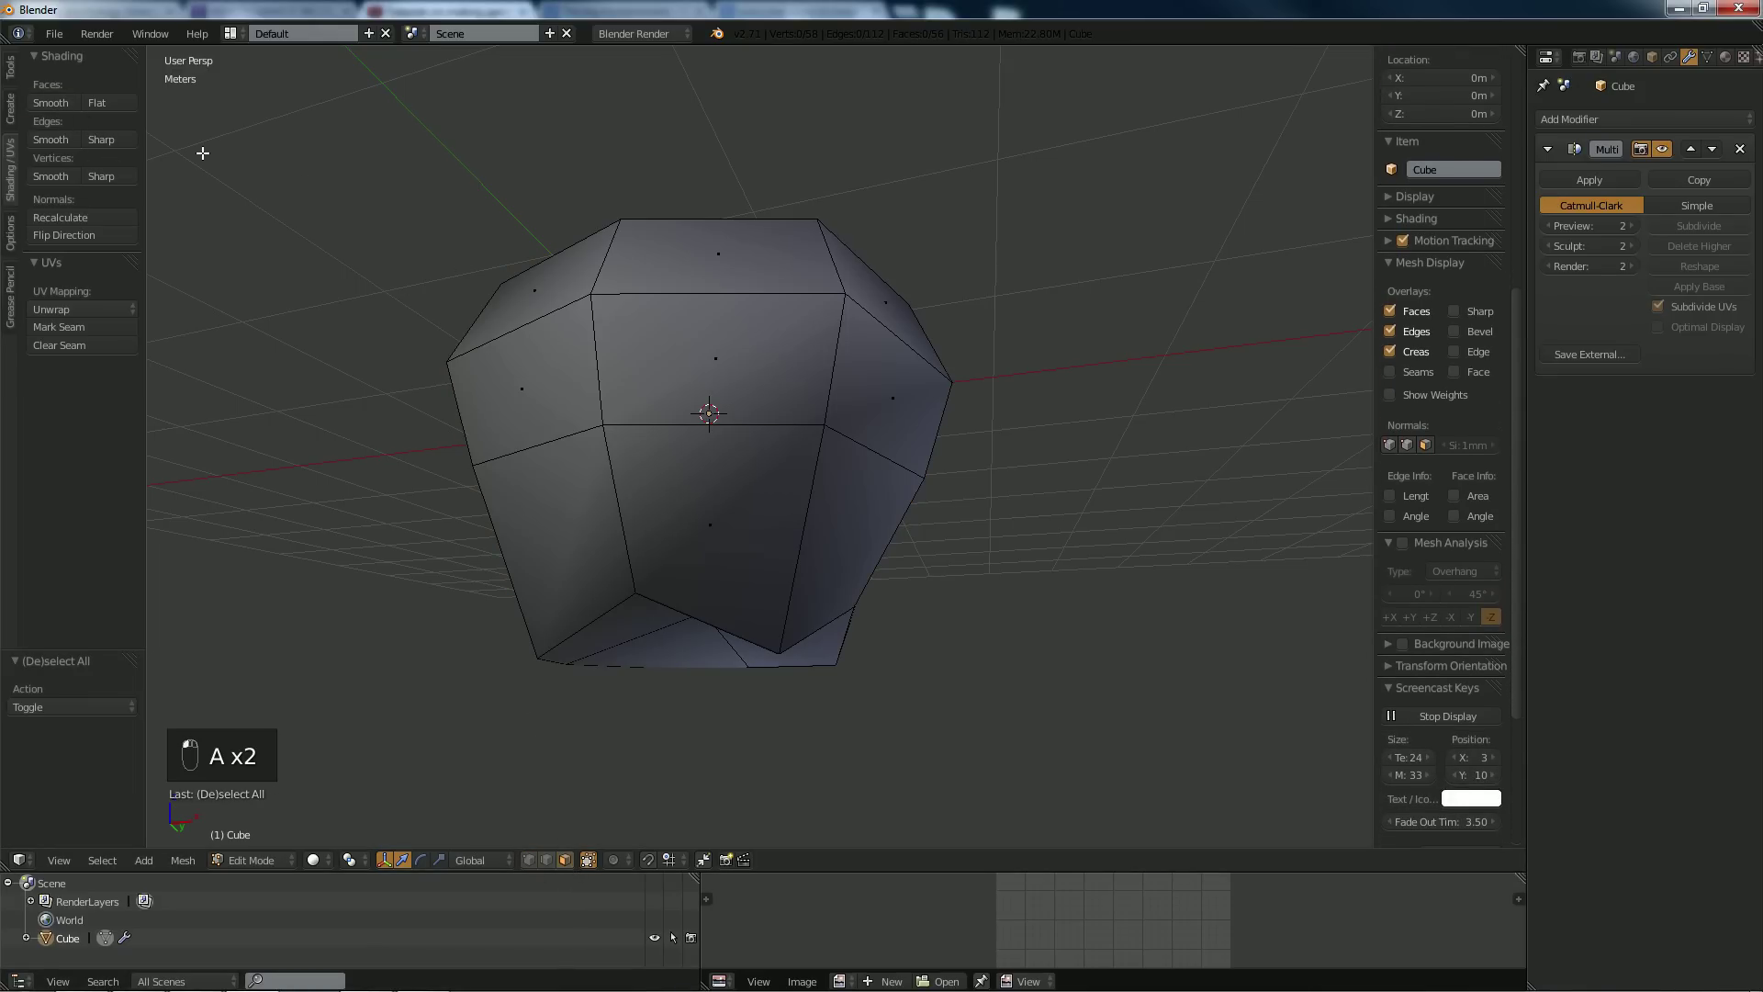
Back in Sculpt Mode, choose the Smooth brush and work around the apple.
key("Tab")
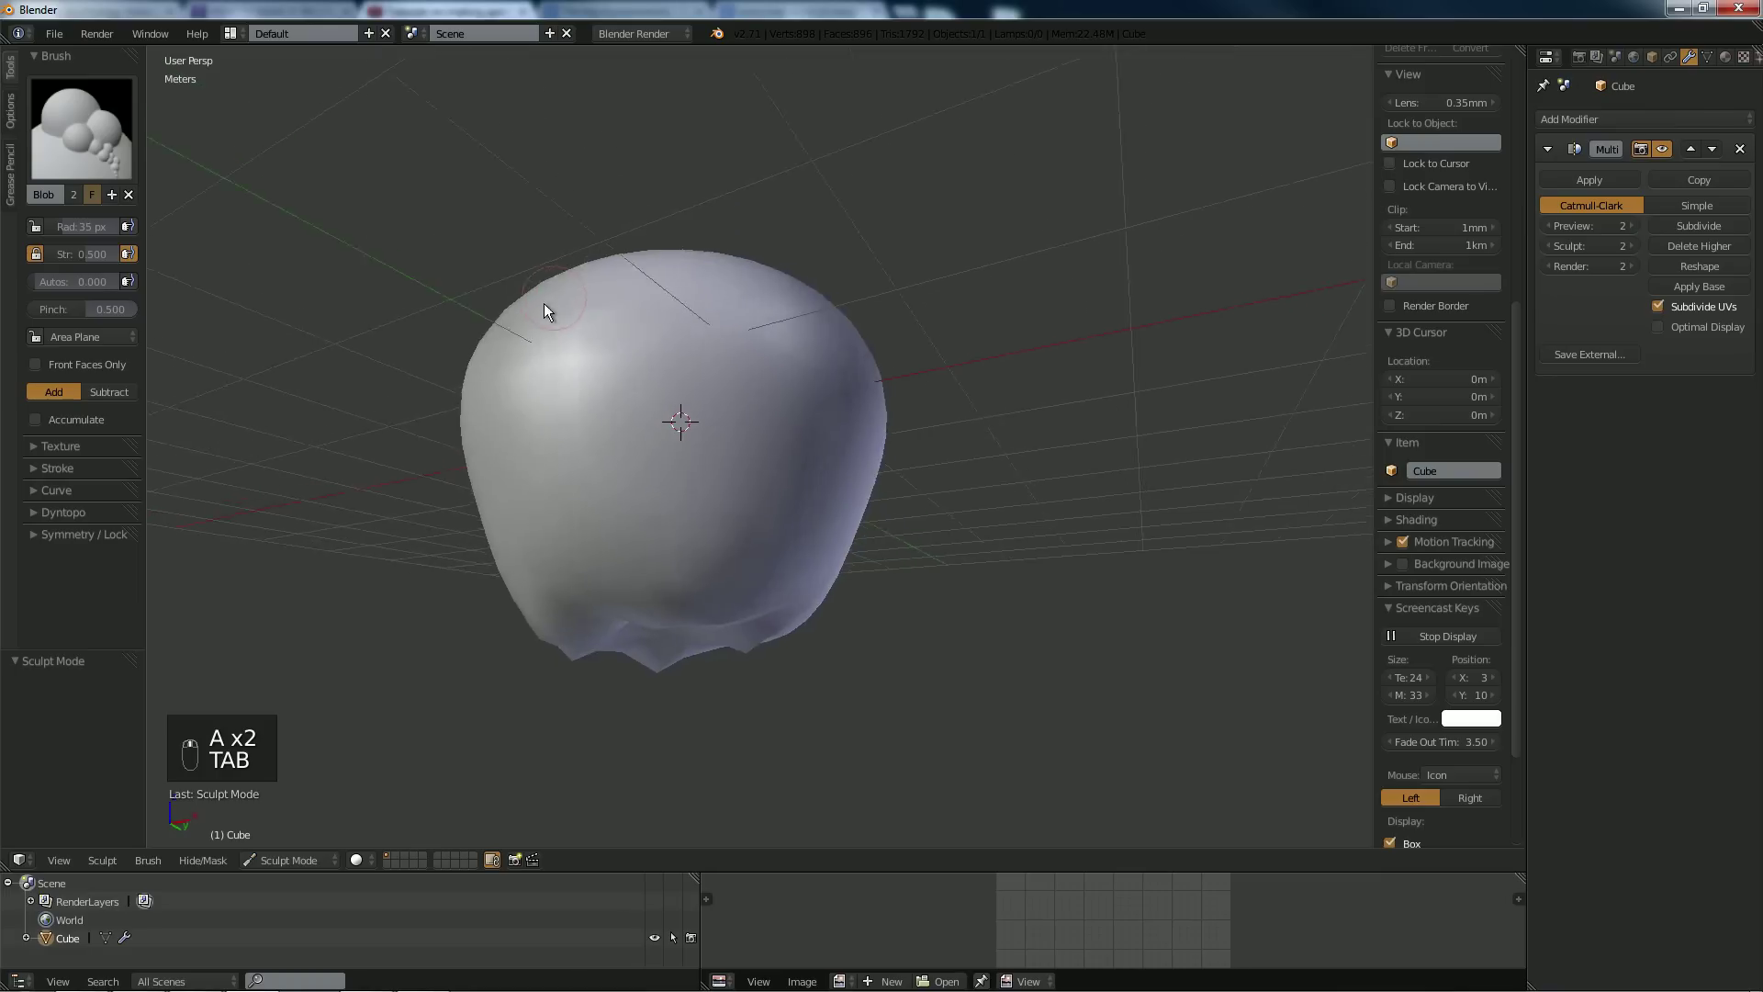
mouse_move(544, 303)
middle_mouse_down()
mouse_move(503, 474)
mouse_move(553, 235)
mouse_move(523, 267)
mouse_move(577, 263)
middle_mouse_up()
left_click(126, 157)
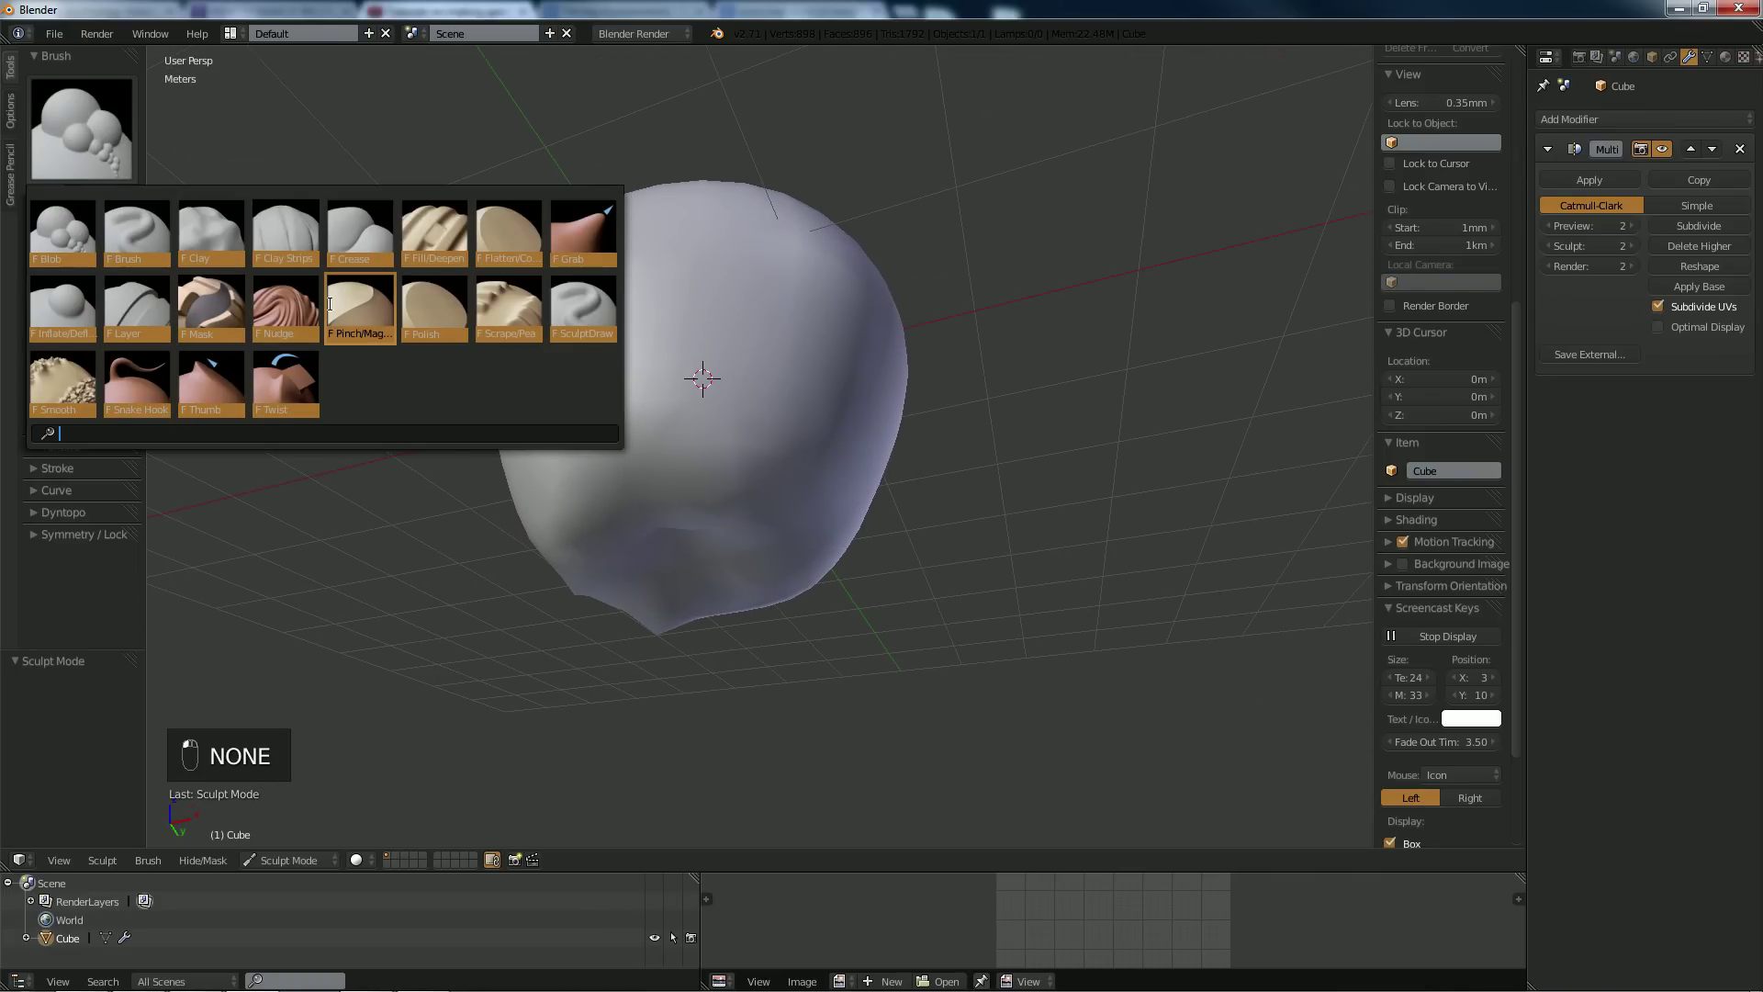
left_click(83, 385)
mouse_move(596, 395)
middle_mouse_down()
mouse_move(645, 450)
mouse_move(556, 412)
mouse_move(584, 431)
mouse_move(685, 430)
middle_mouse_up()
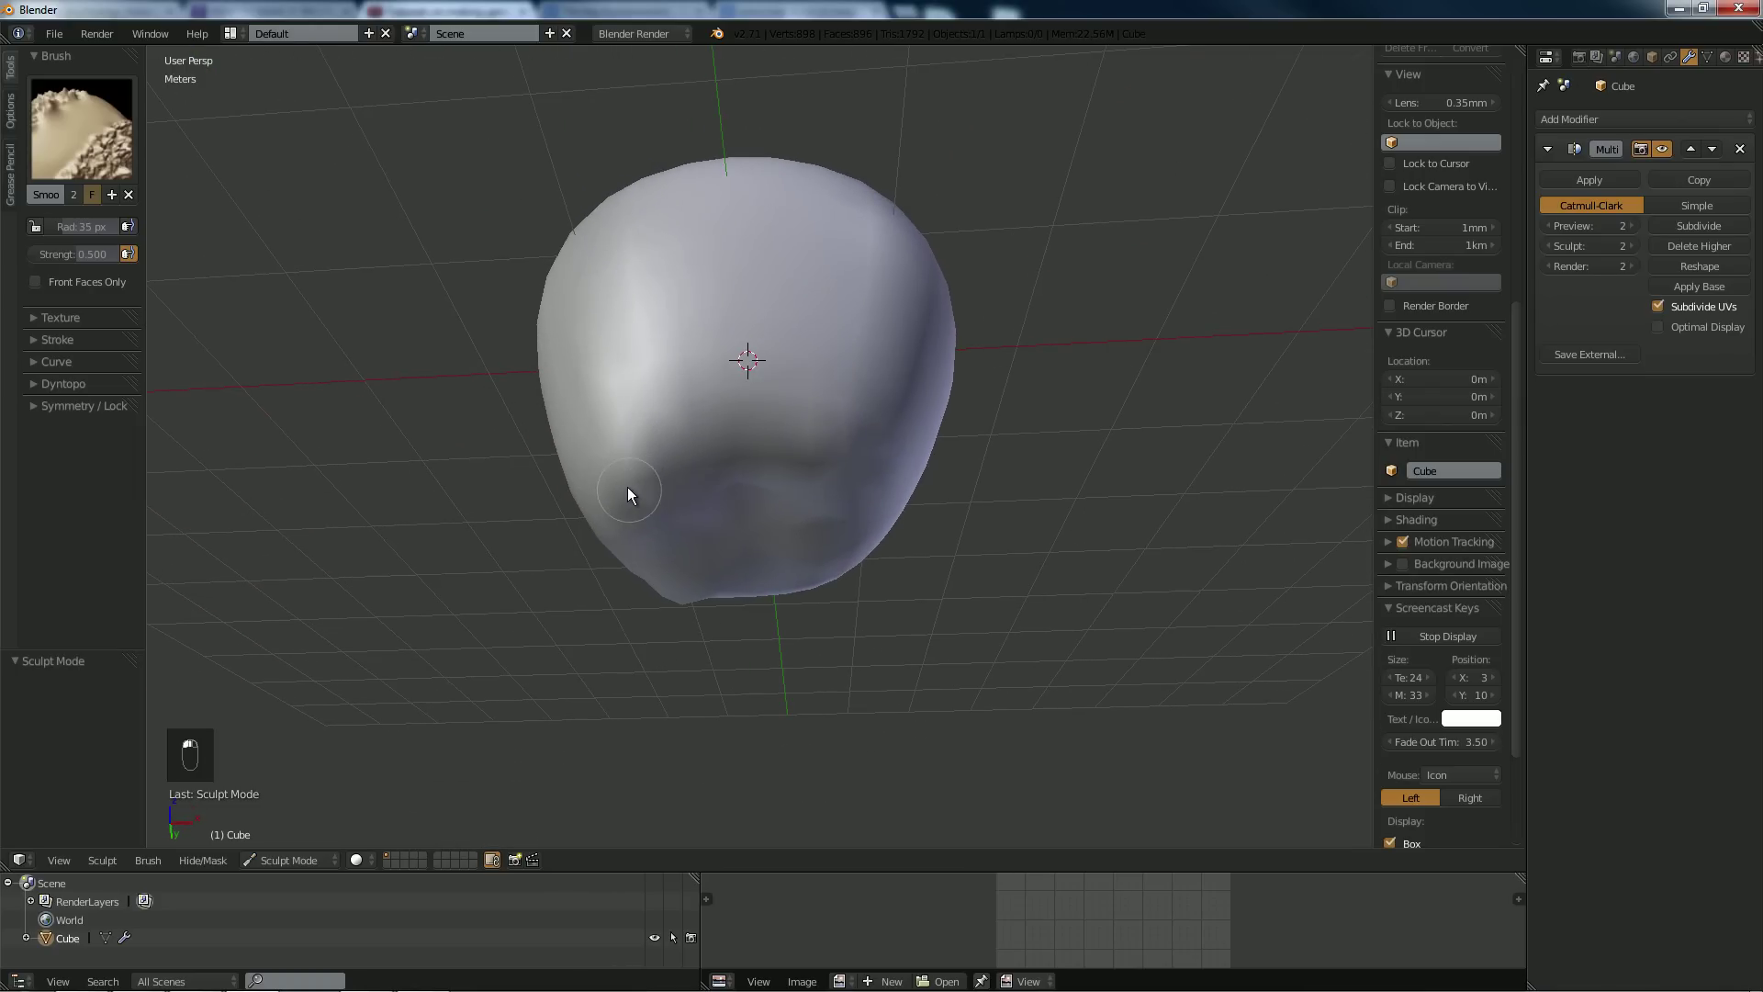
mouse_move(627, 488)
middle_mouse_down()
mouse_move(663, 478)
mouse_move(558, 422)
mouse_move(472, 574)
mouse_move(599, 452)
mouse_move(796, 446)
mouse_move(735, 518)
mouse_move(702, 485)
mouse_move(575, 442)
middle_mouse_up()
Return the apple to Object Mode via the interaction mode dropdown.
key("Tab")
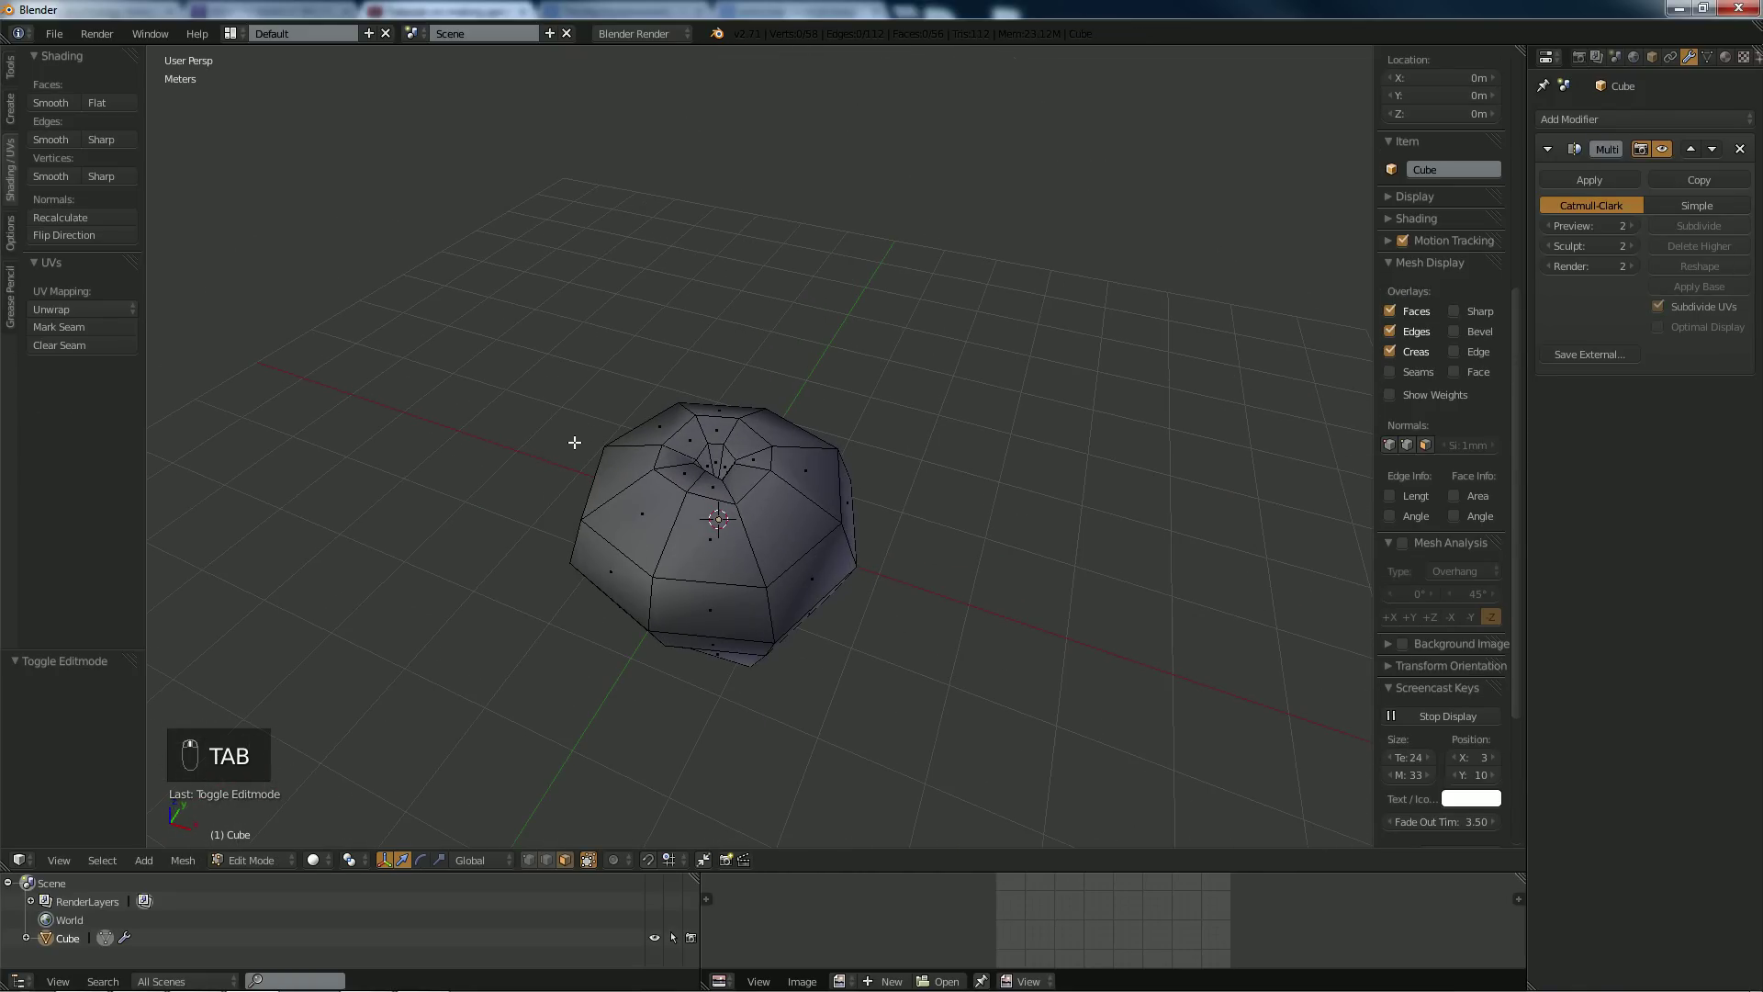
key("Tab")
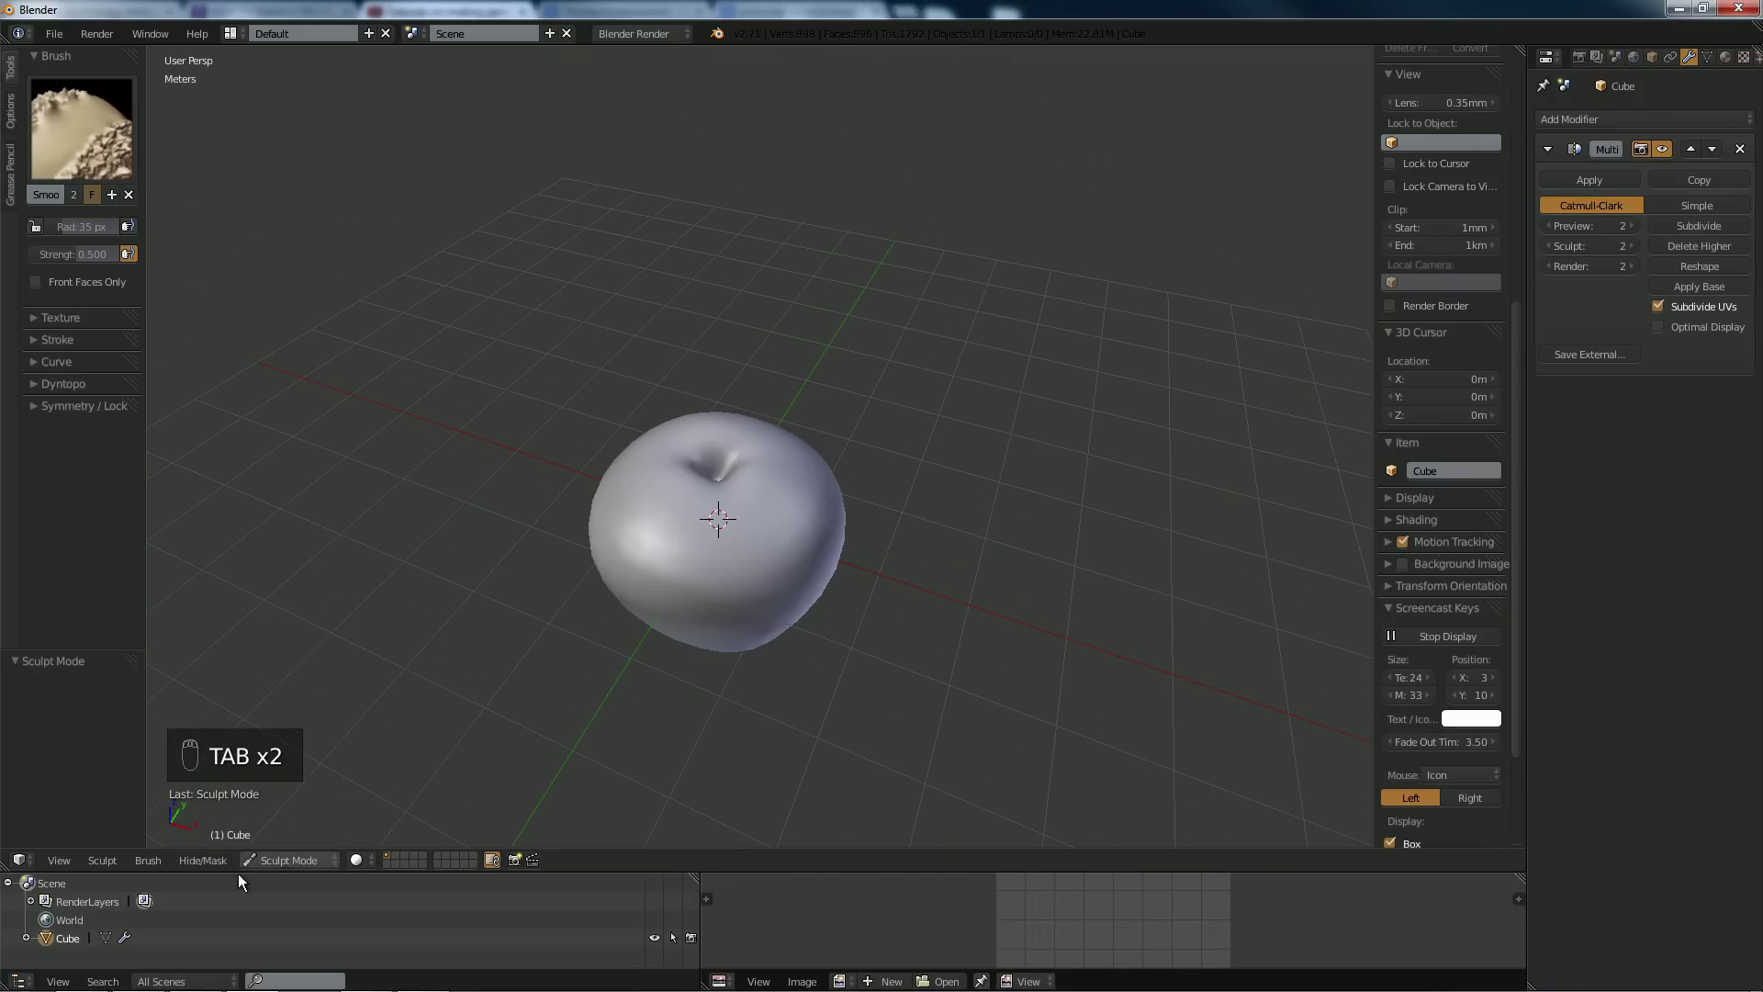
left_click(280, 861)
left_click(262, 838)
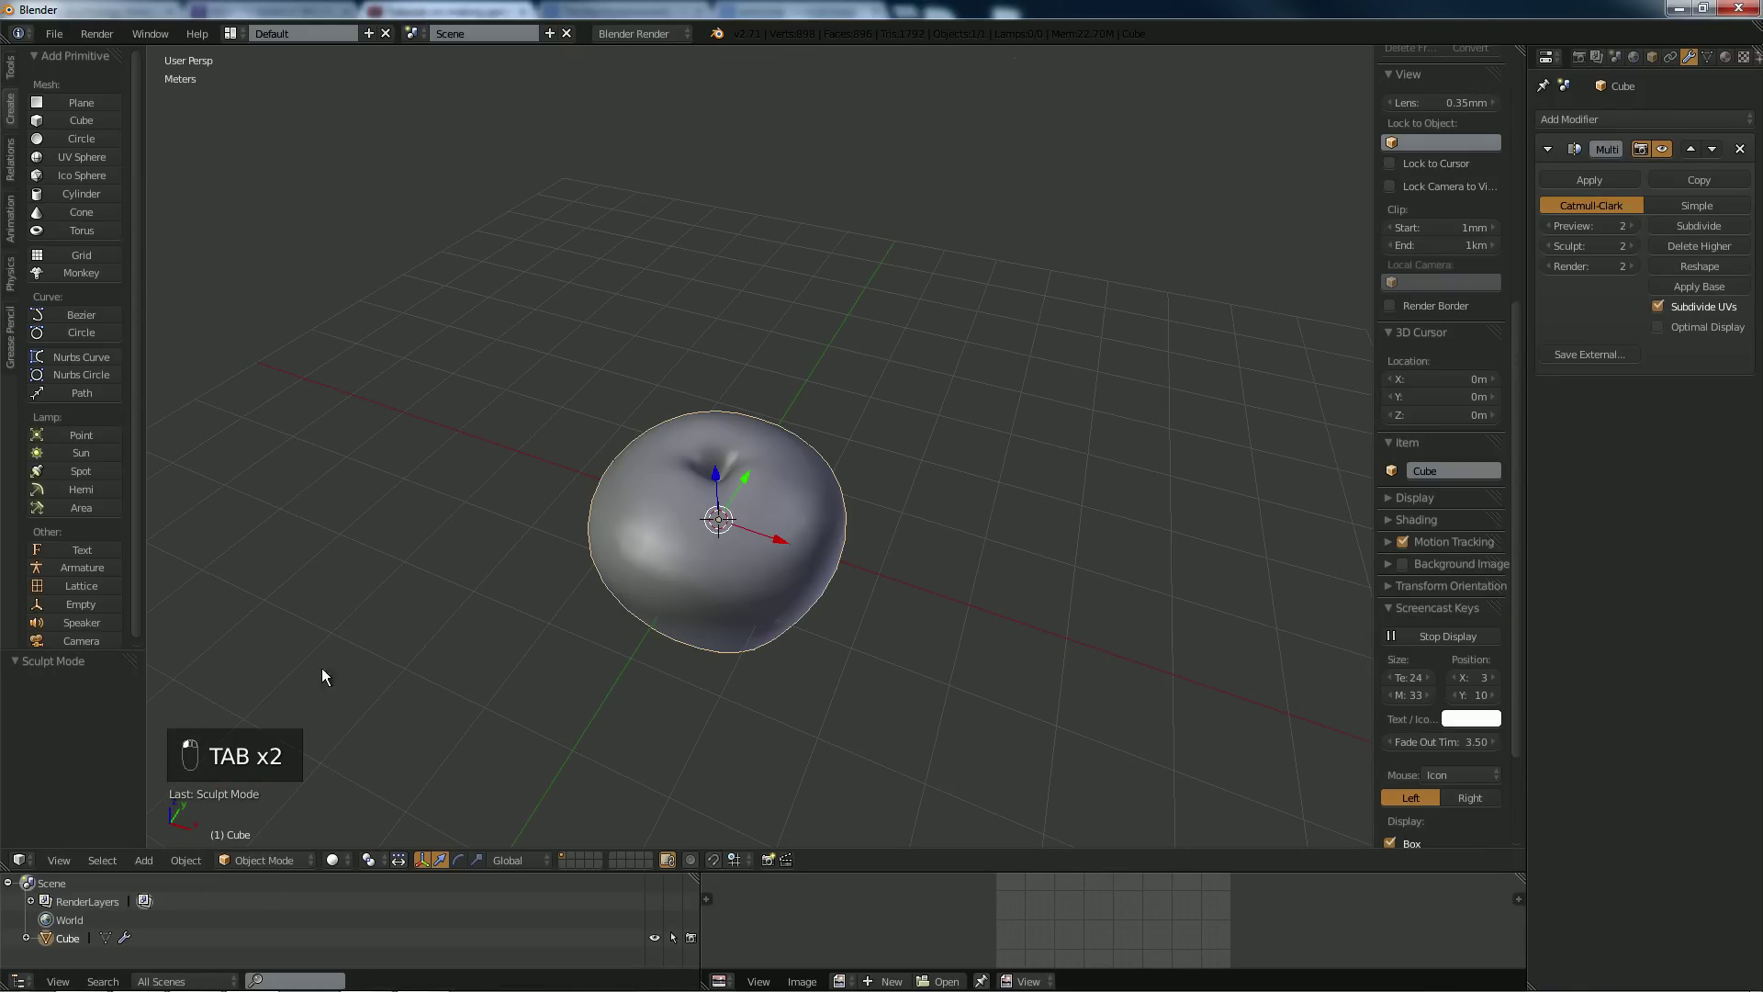
middle_click_drag(324, 674, 262, 503)
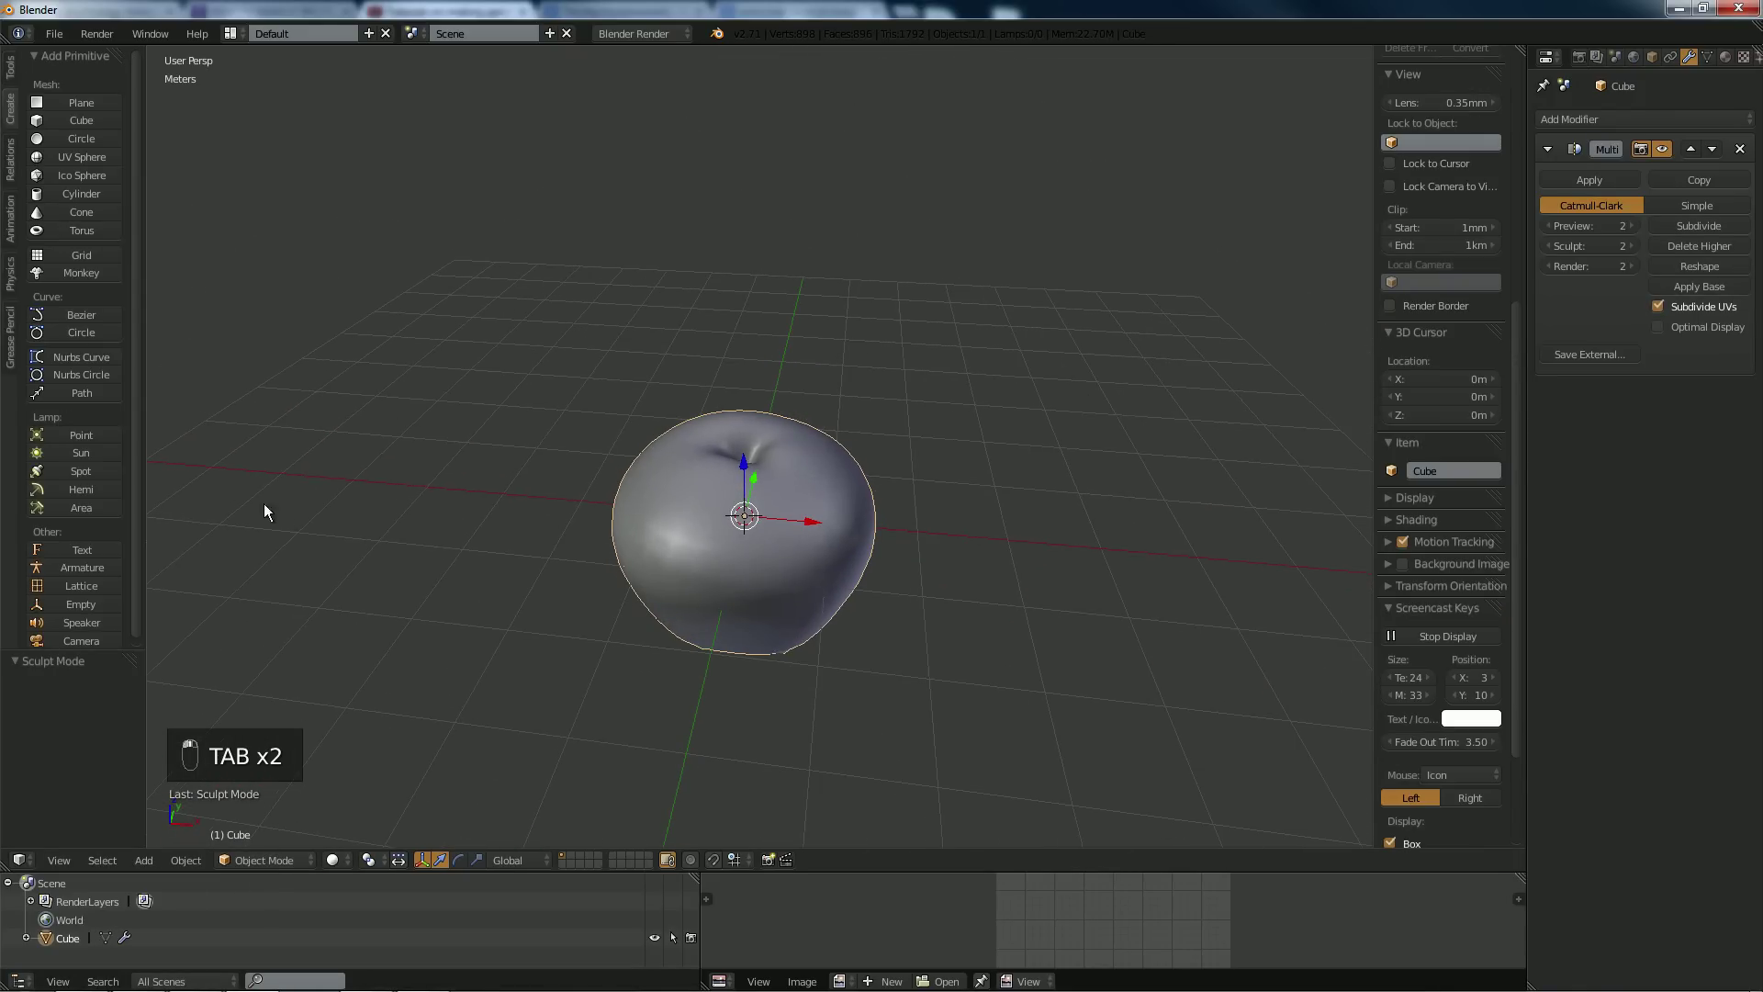
Add a cylinder at the cursor with 10 vertices and Triangle Fan caps.
left_click(57, 193)
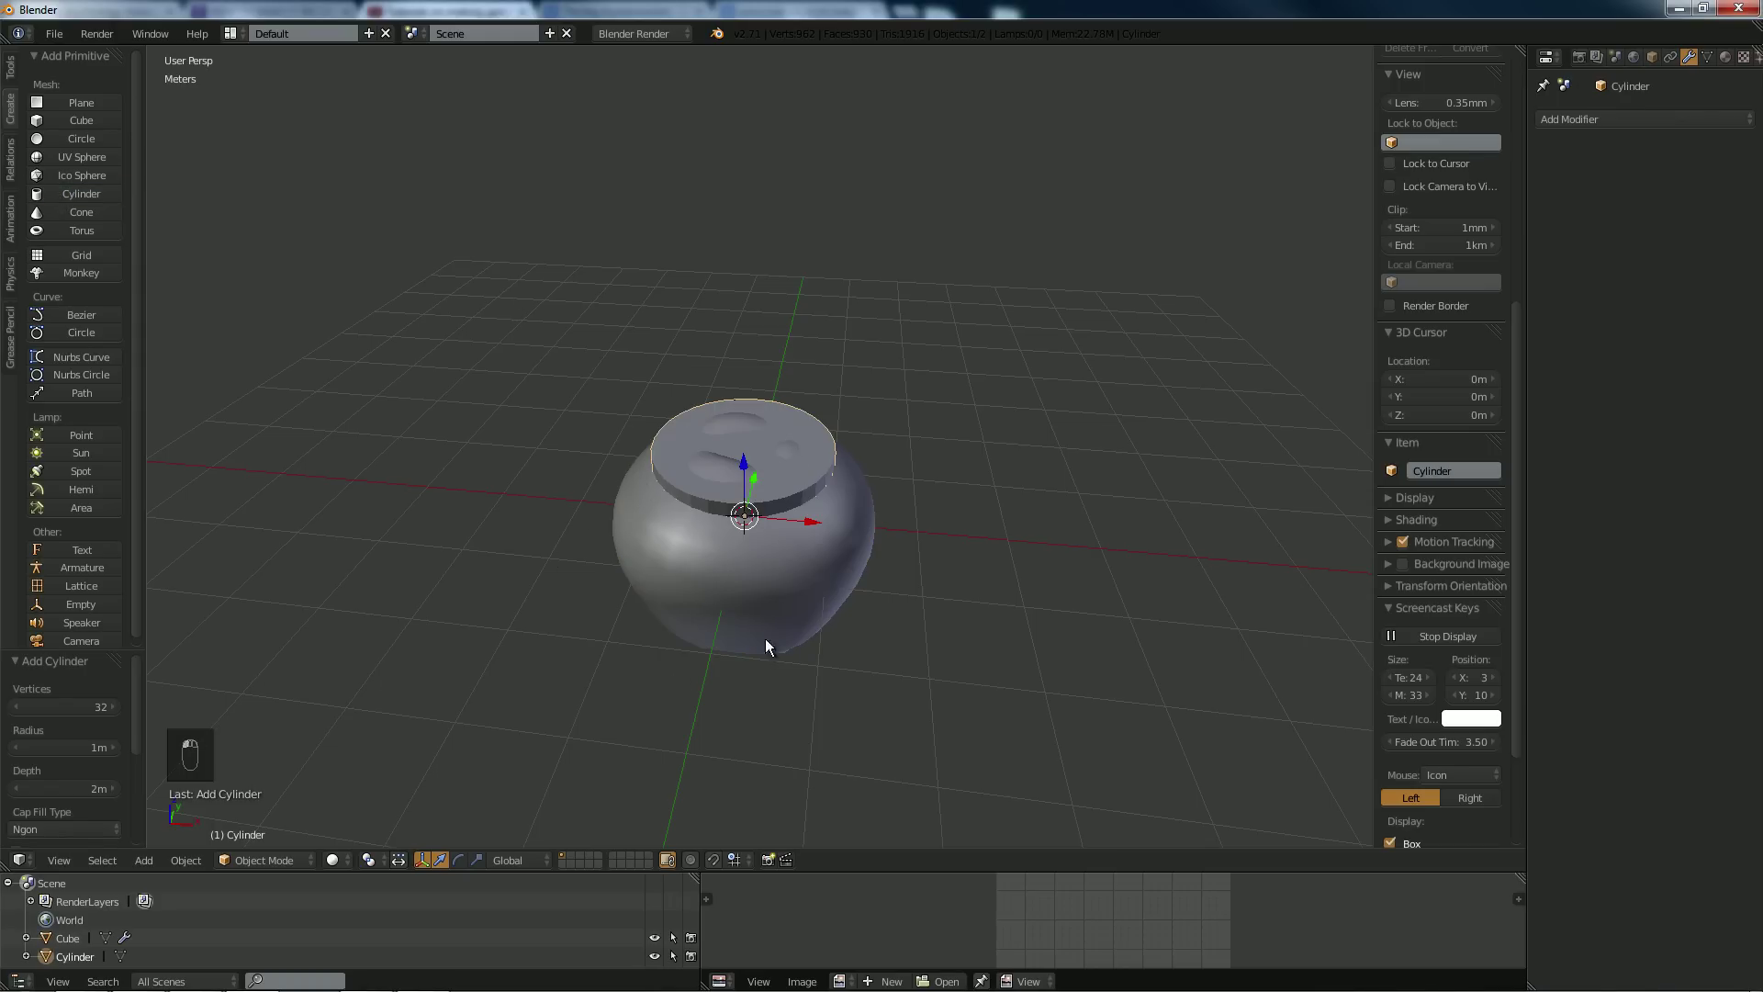
left_click(90, 705)
key("Return")
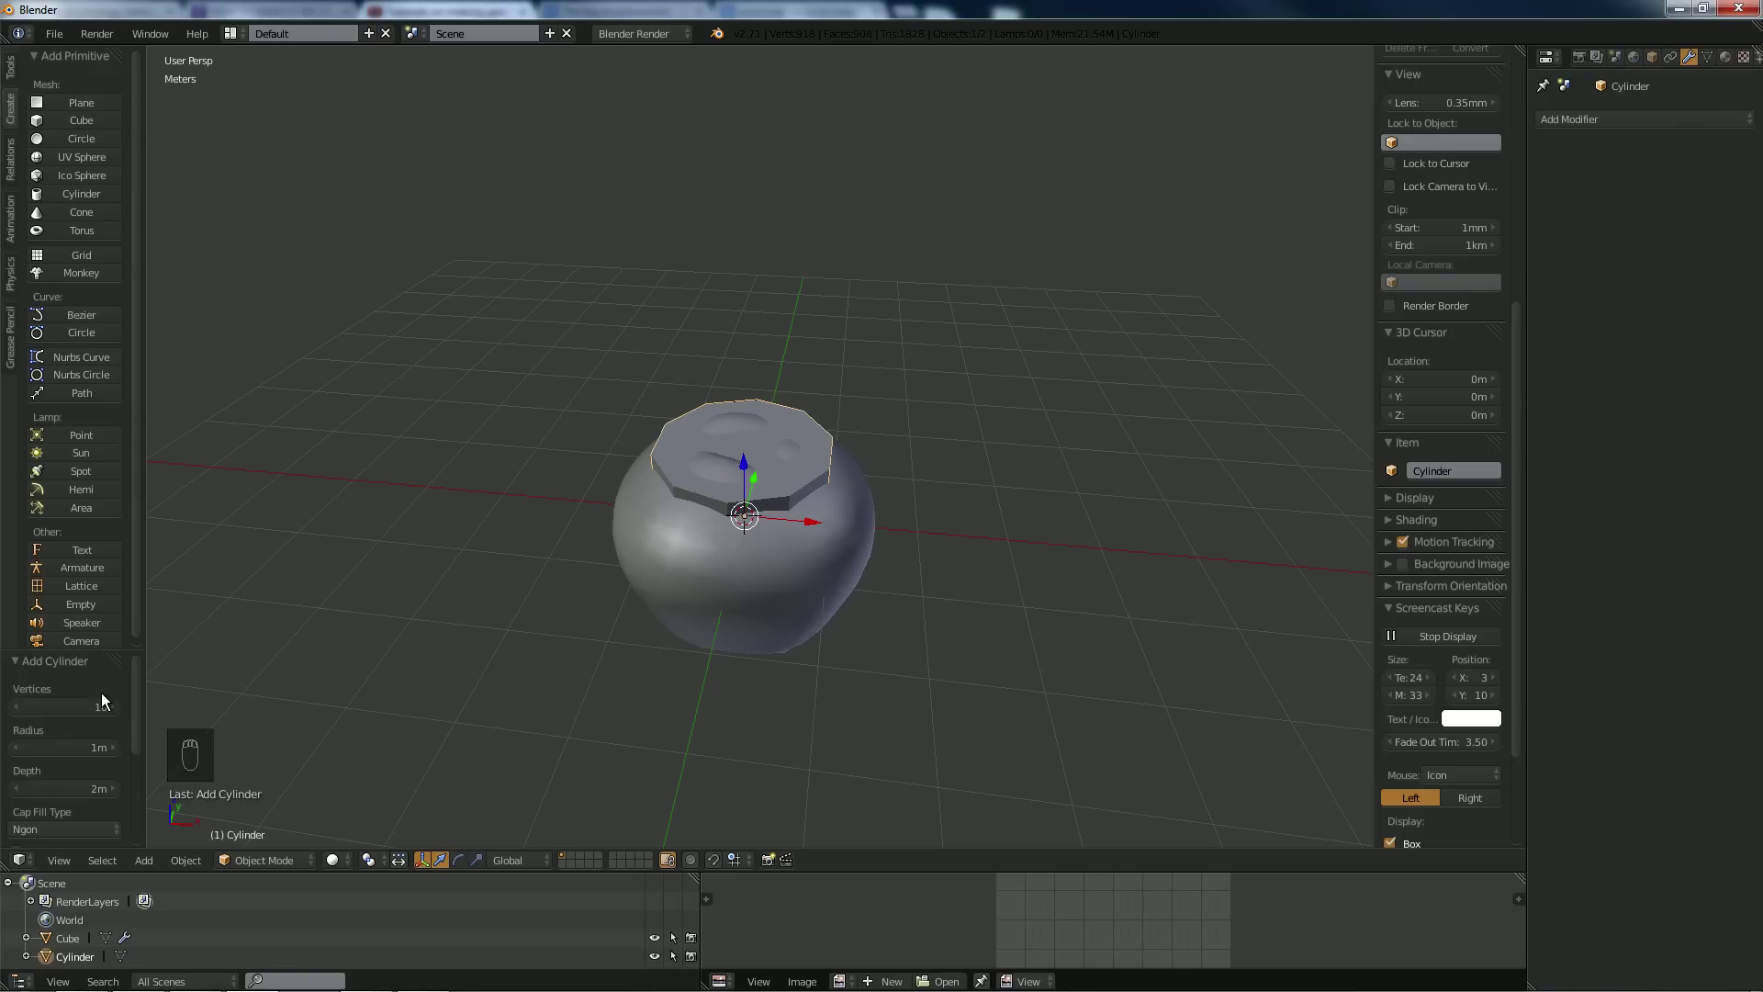
left_click(79, 824)
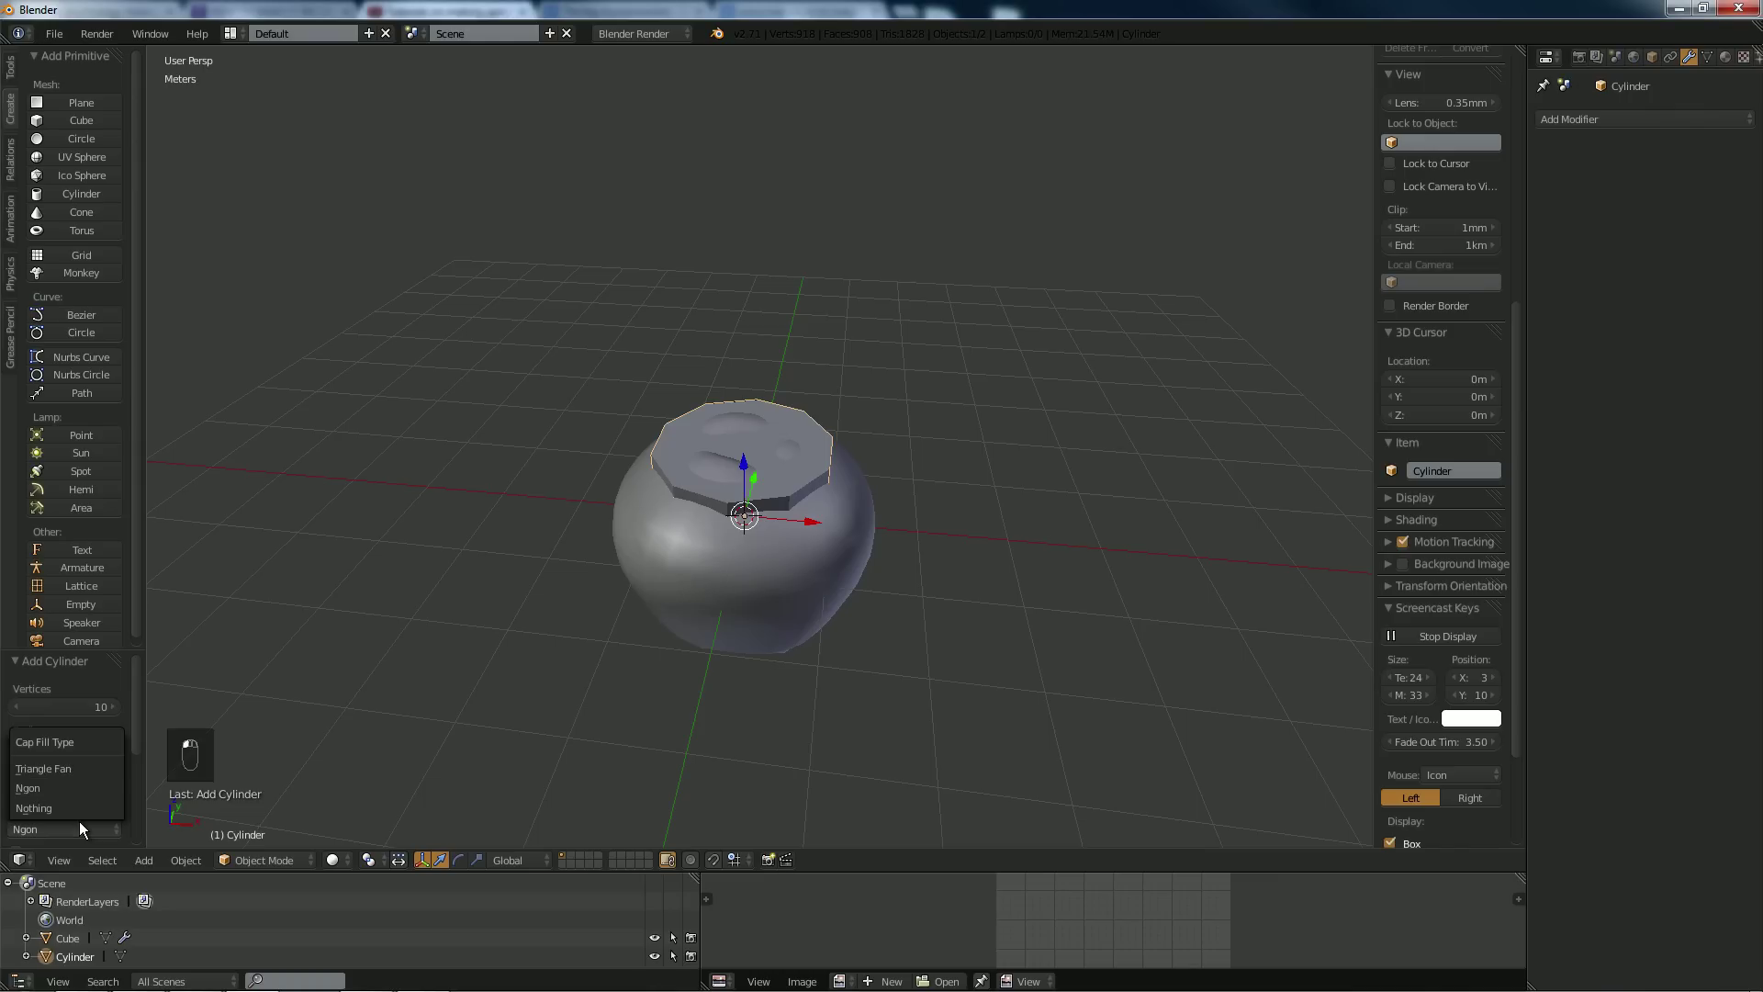
left_click(87, 766)
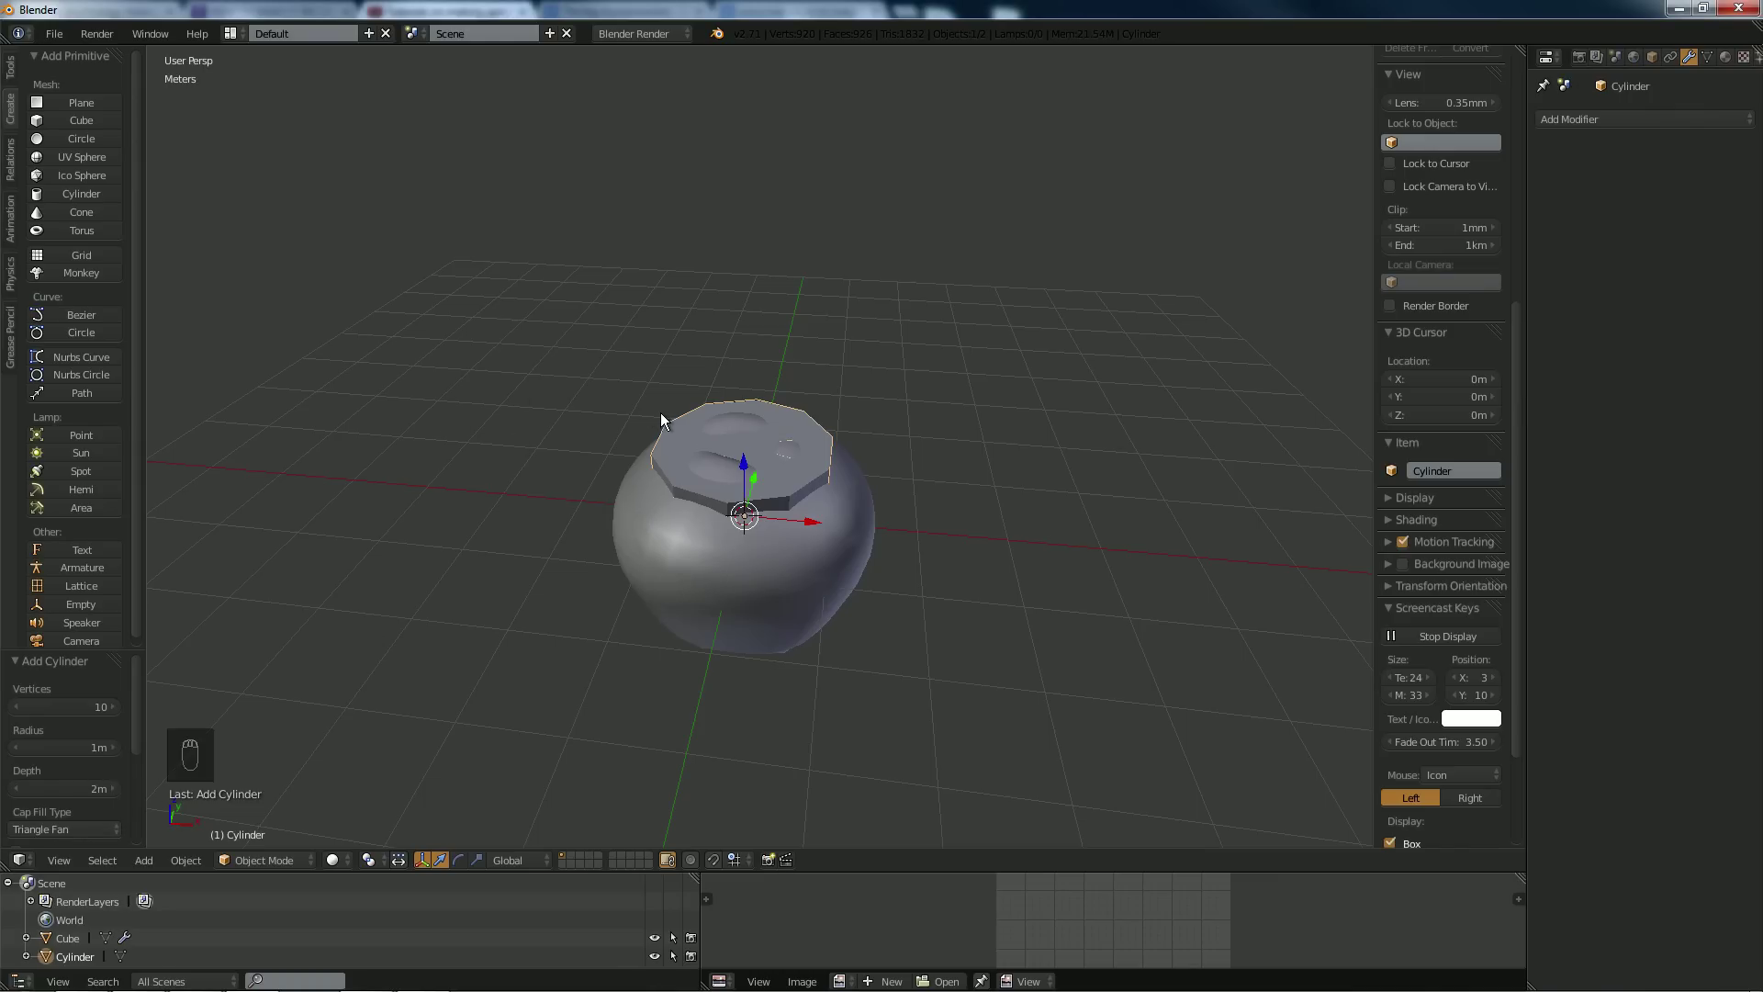
Shrink the cylinder's top cap into the apple's top and raise it above the apple.
key("Tab")
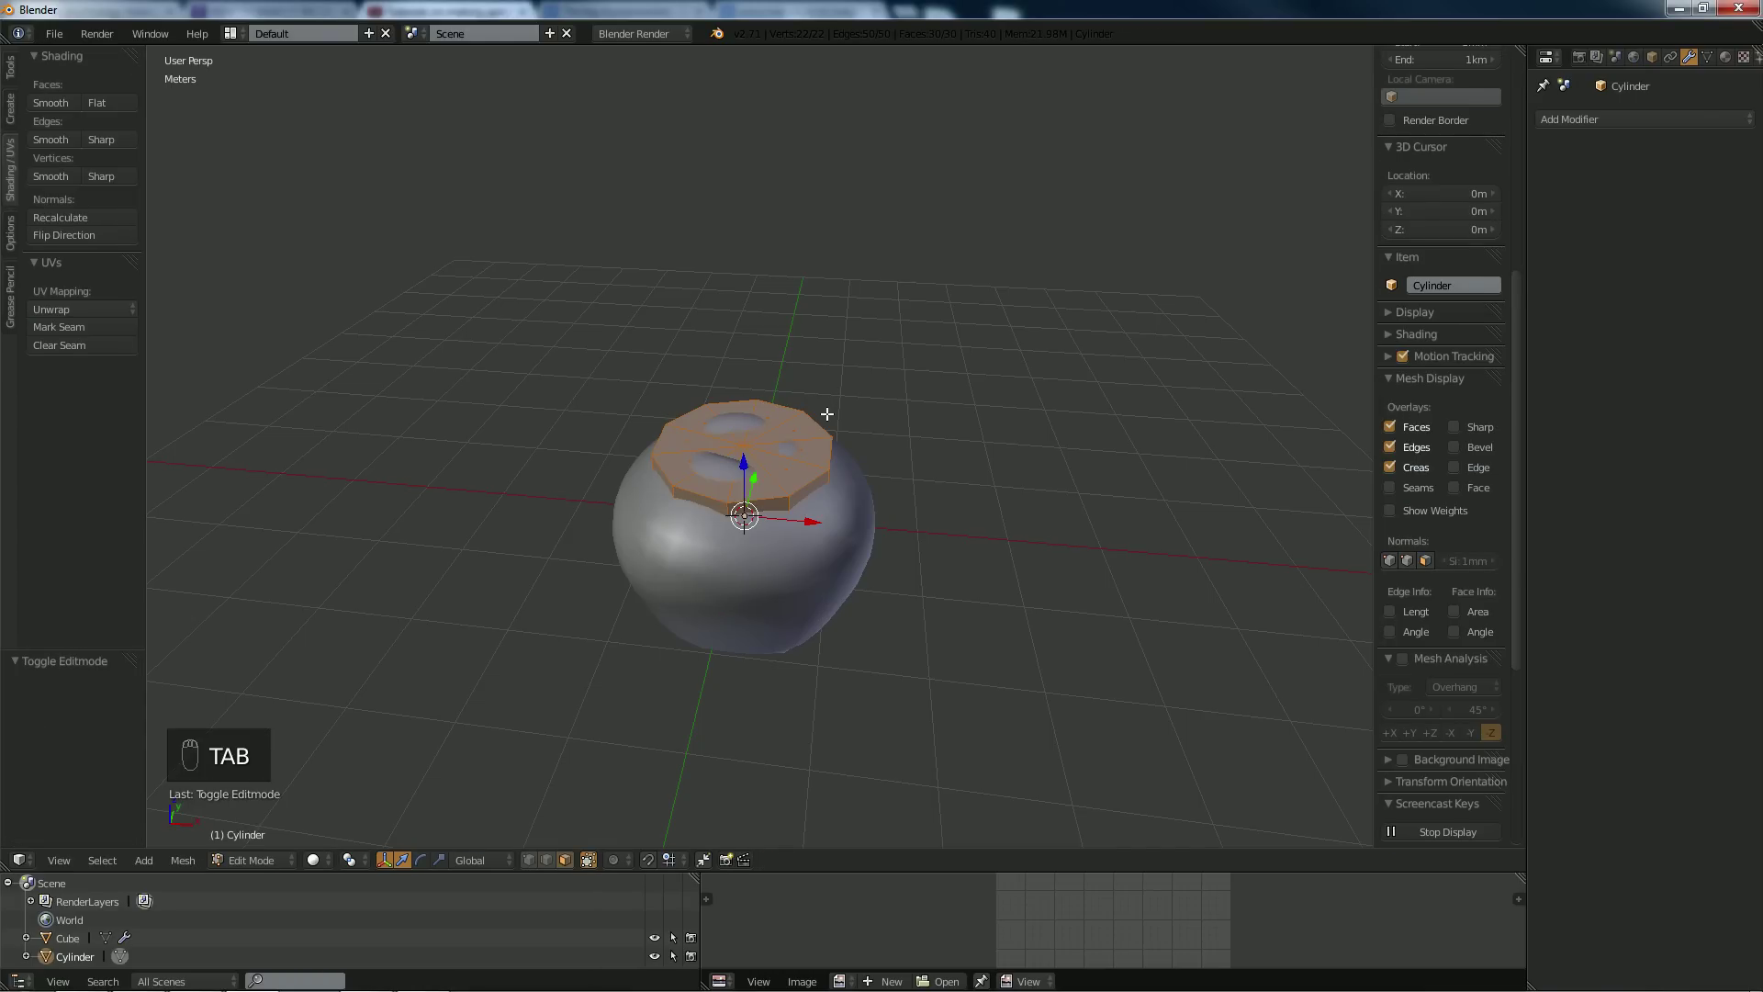
mouse_move(933, 365)
middle_mouse_down()
mouse_move(923, 344)
mouse_move(925, 367)
middle_mouse_up()
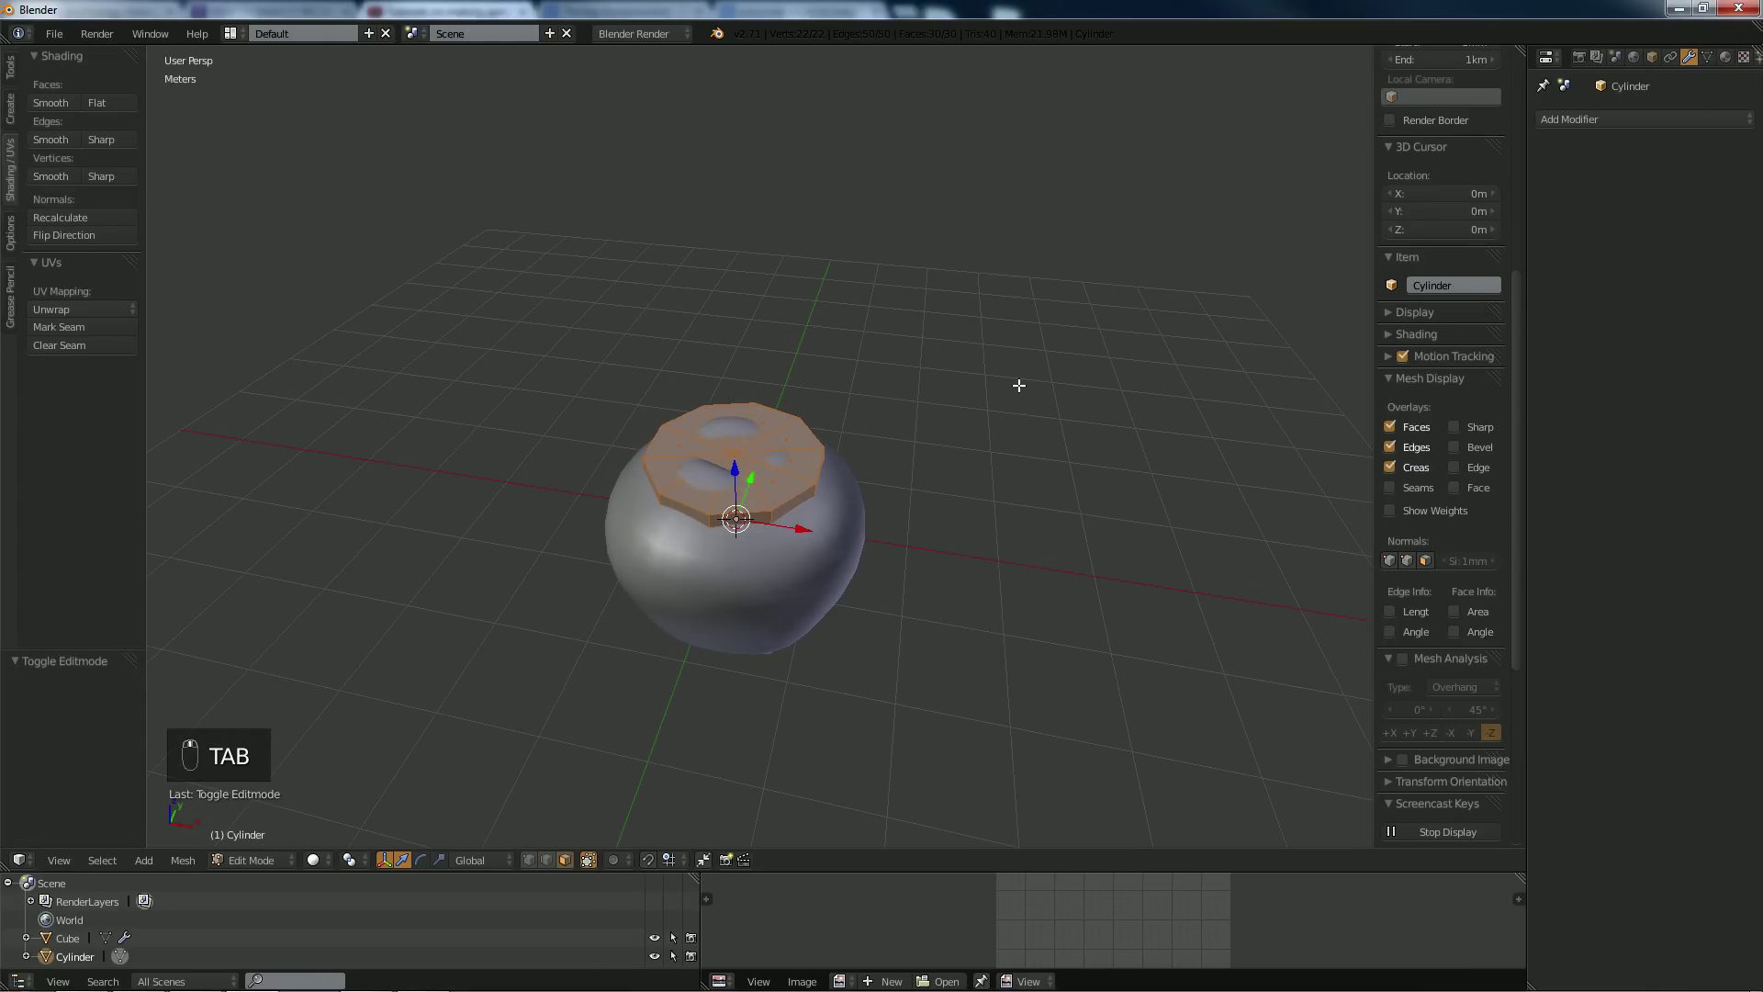
key("s")
left_click(808, 451)
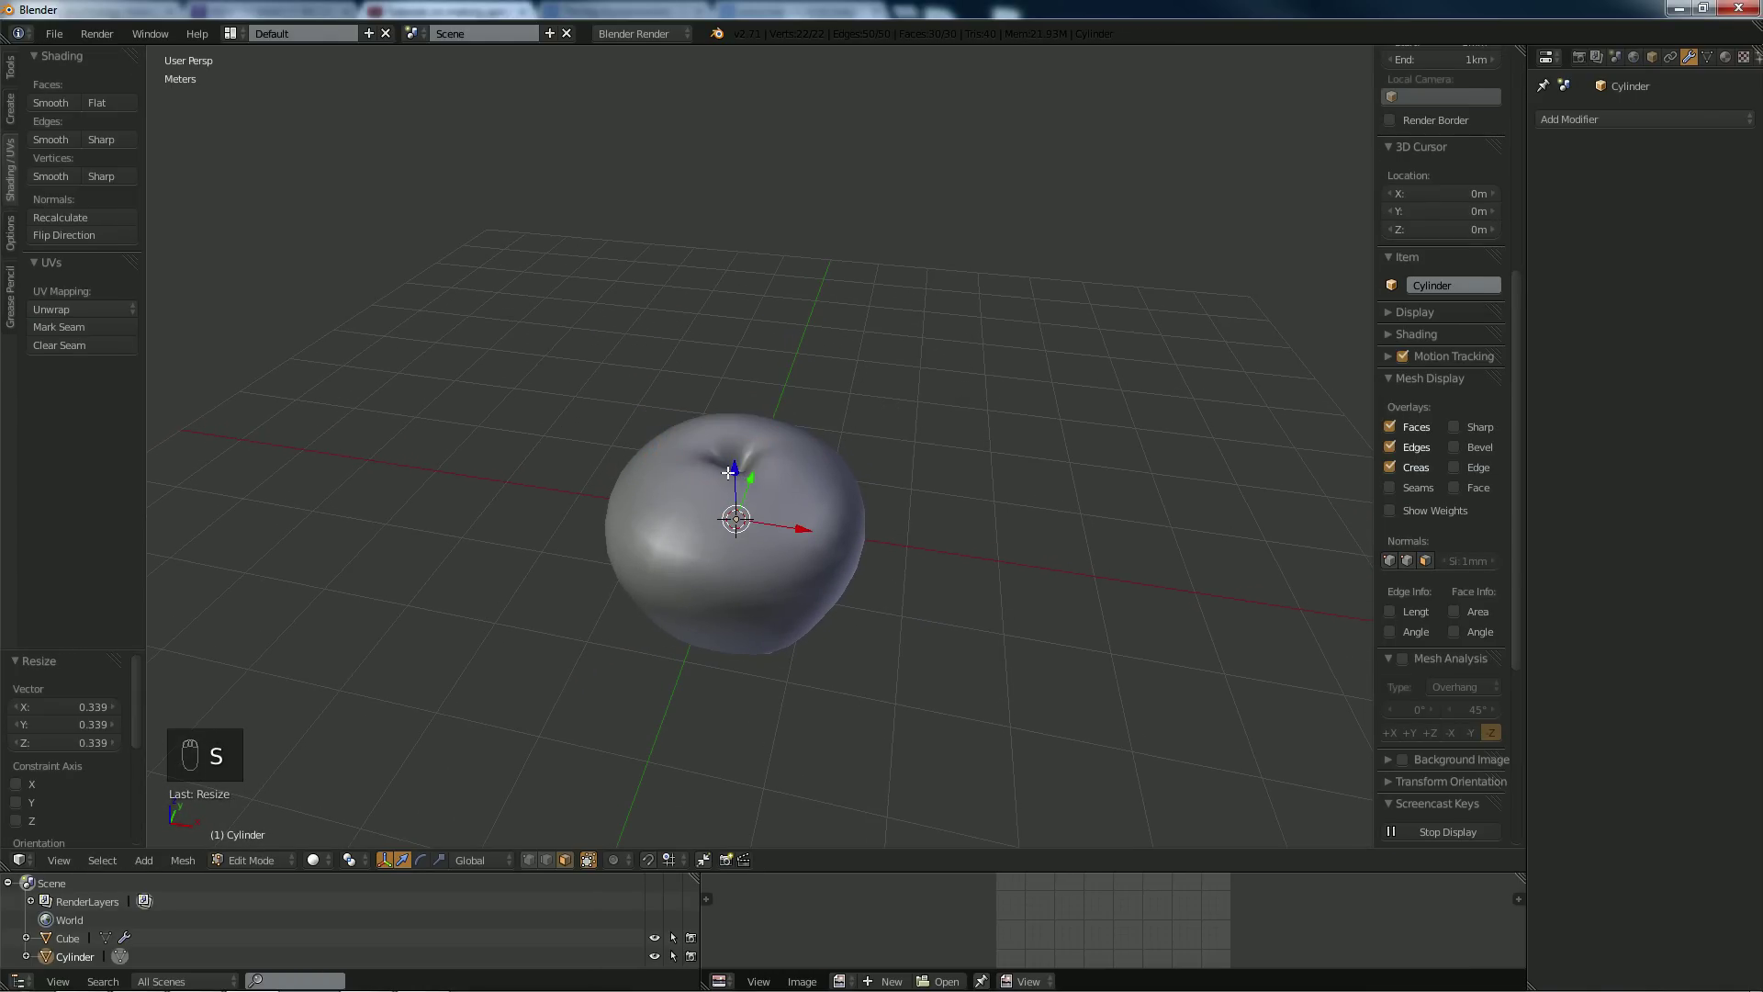
left_click_drag(728, 472, 759, 354)
Thin the stalk to 0.189, stretch it 12.897 along Z, and lower it into the apple.
key("s")
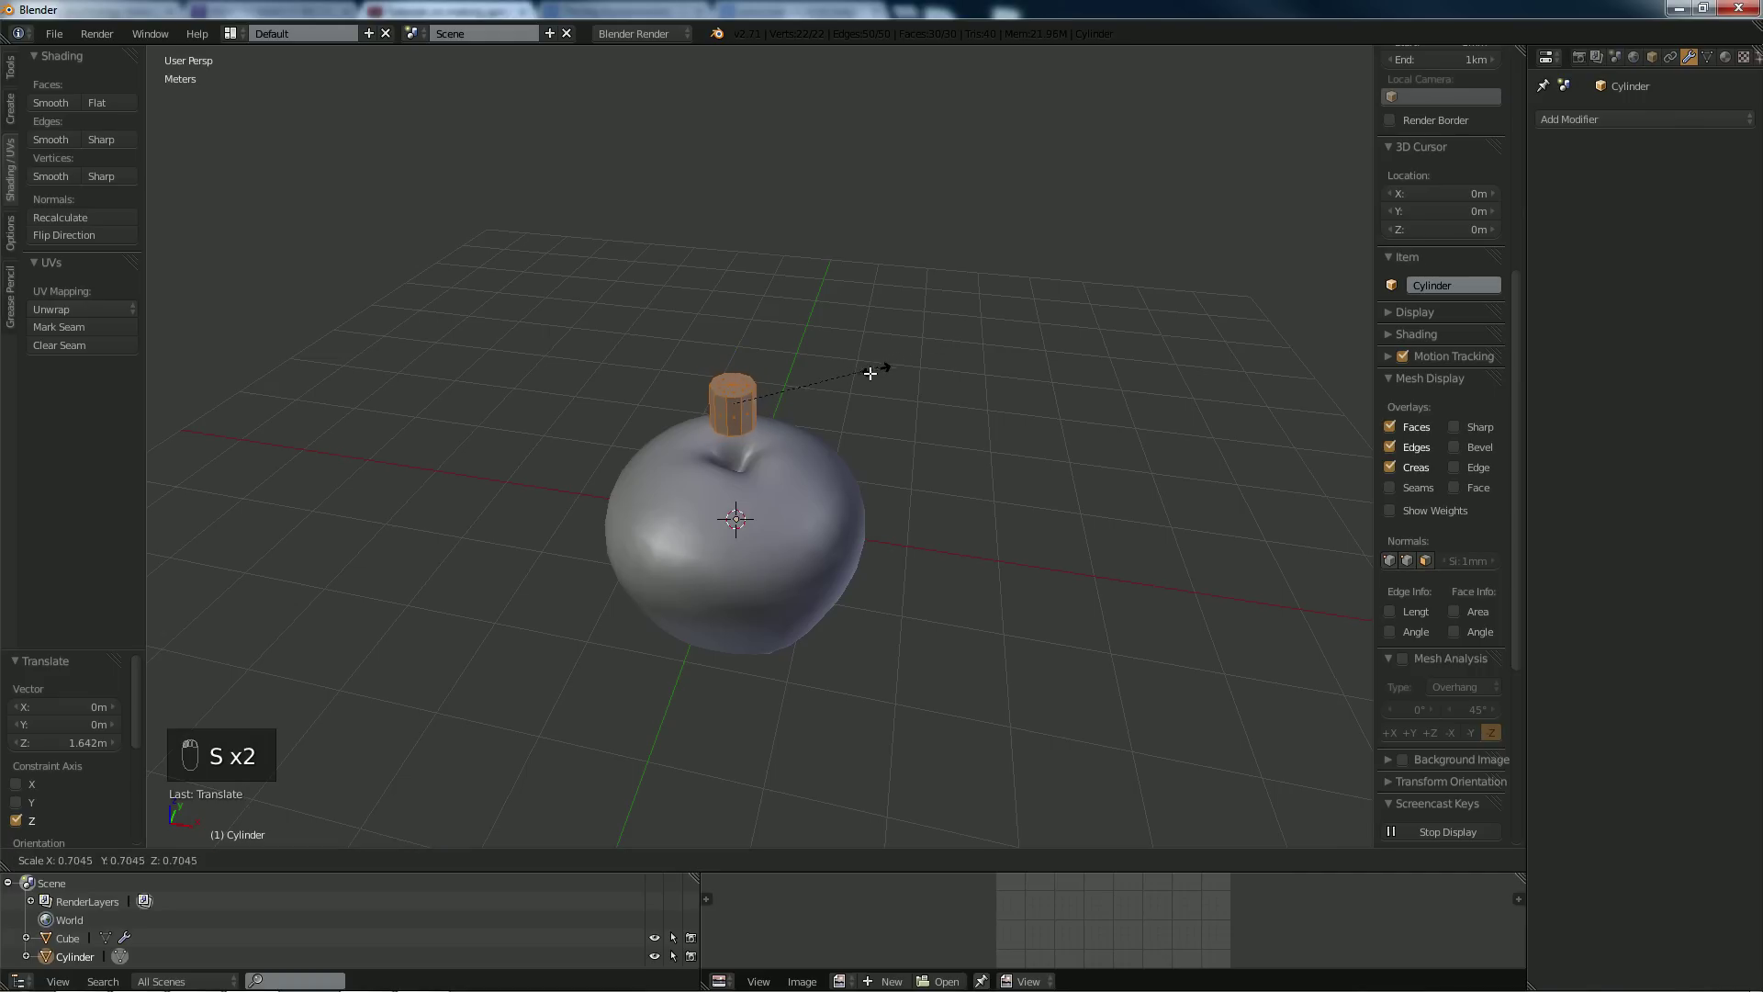
left_click(774, 397)
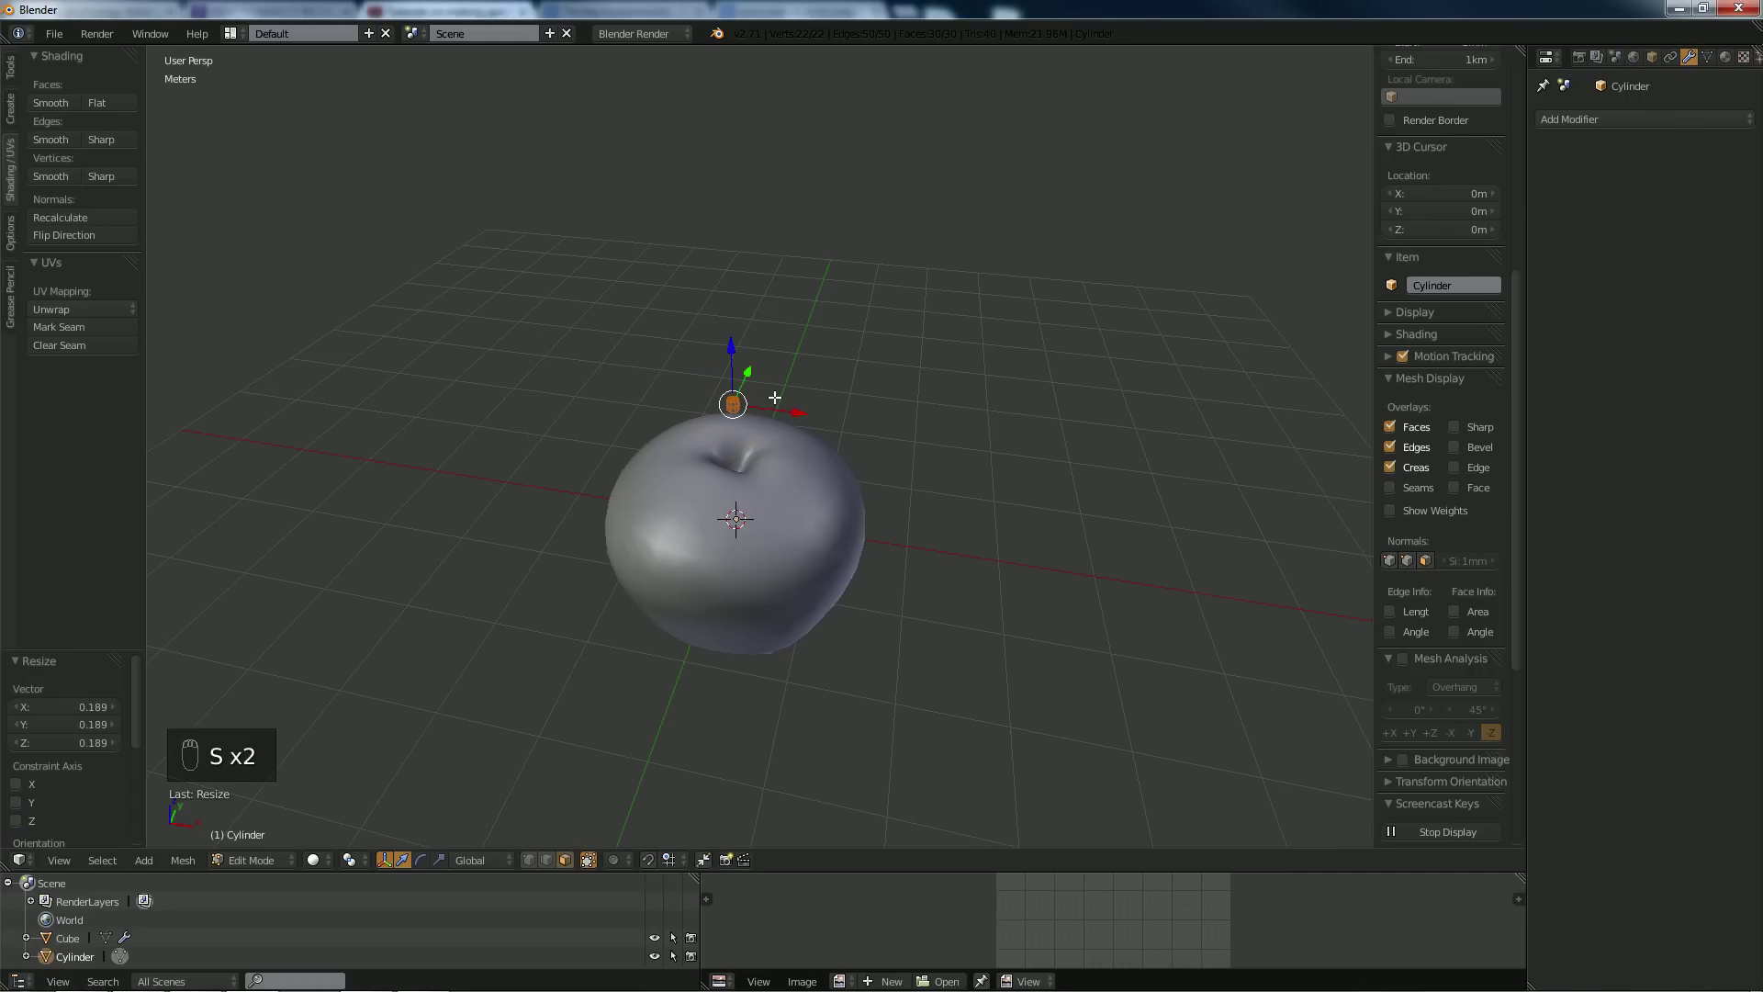
key("s")
key("z")
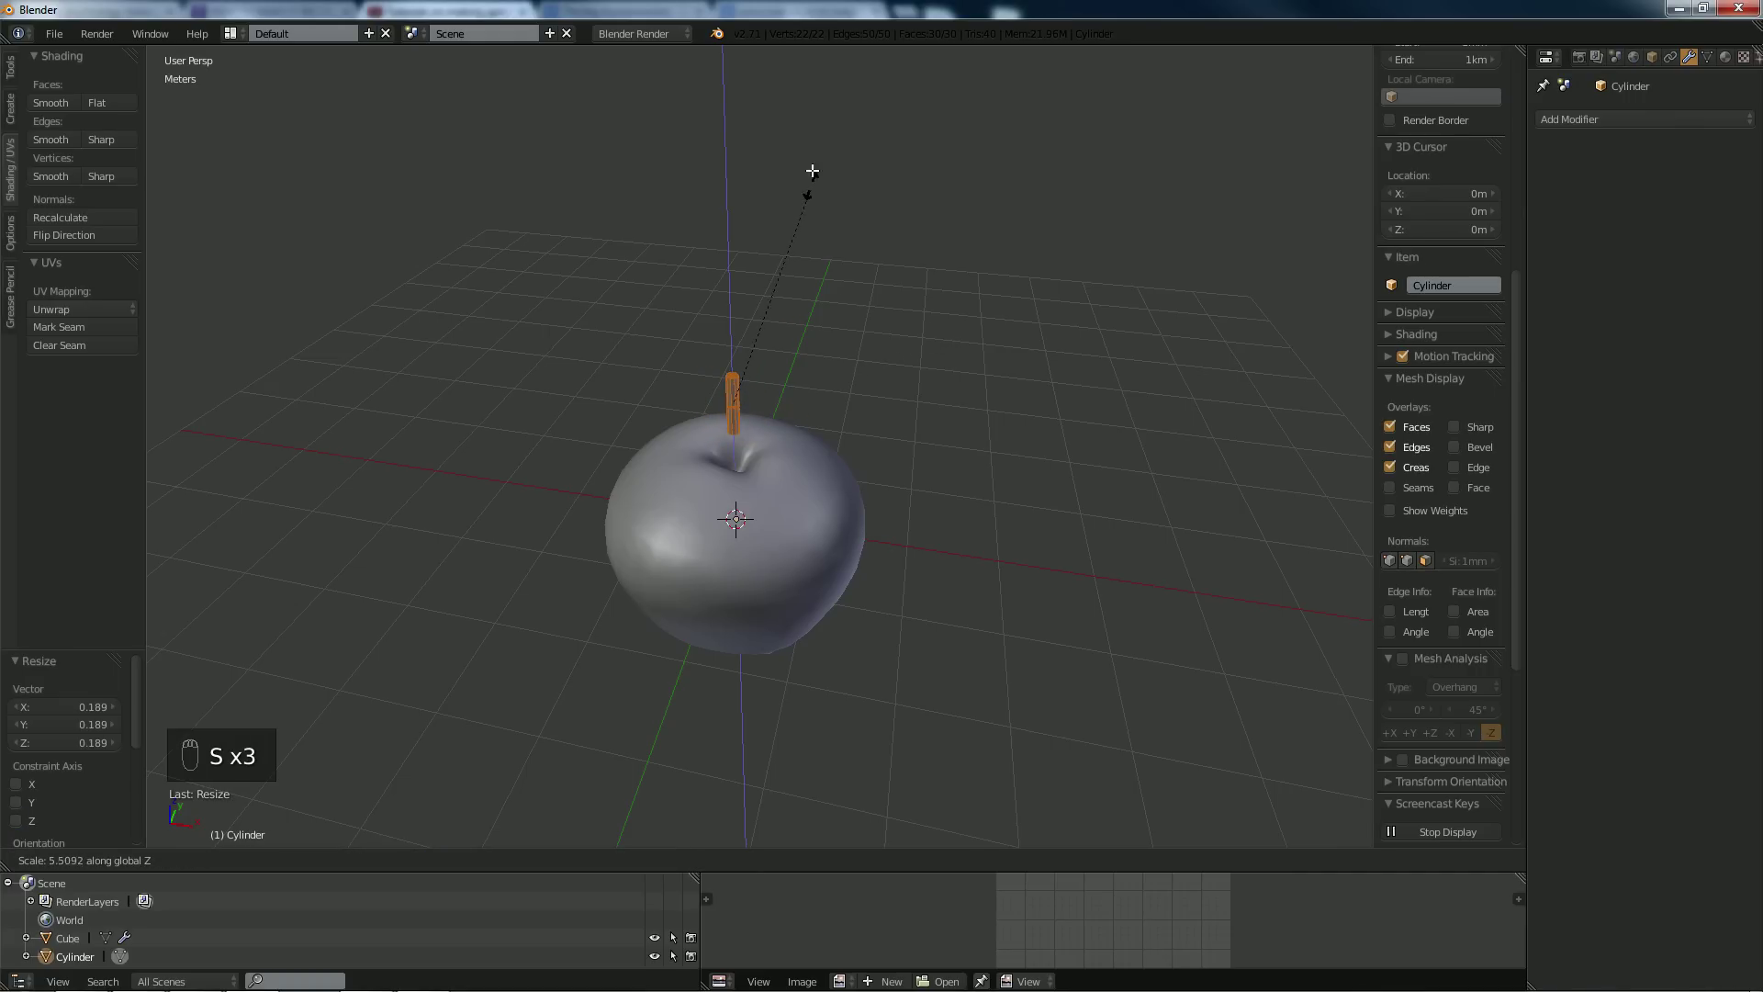
left_click(749, 665)
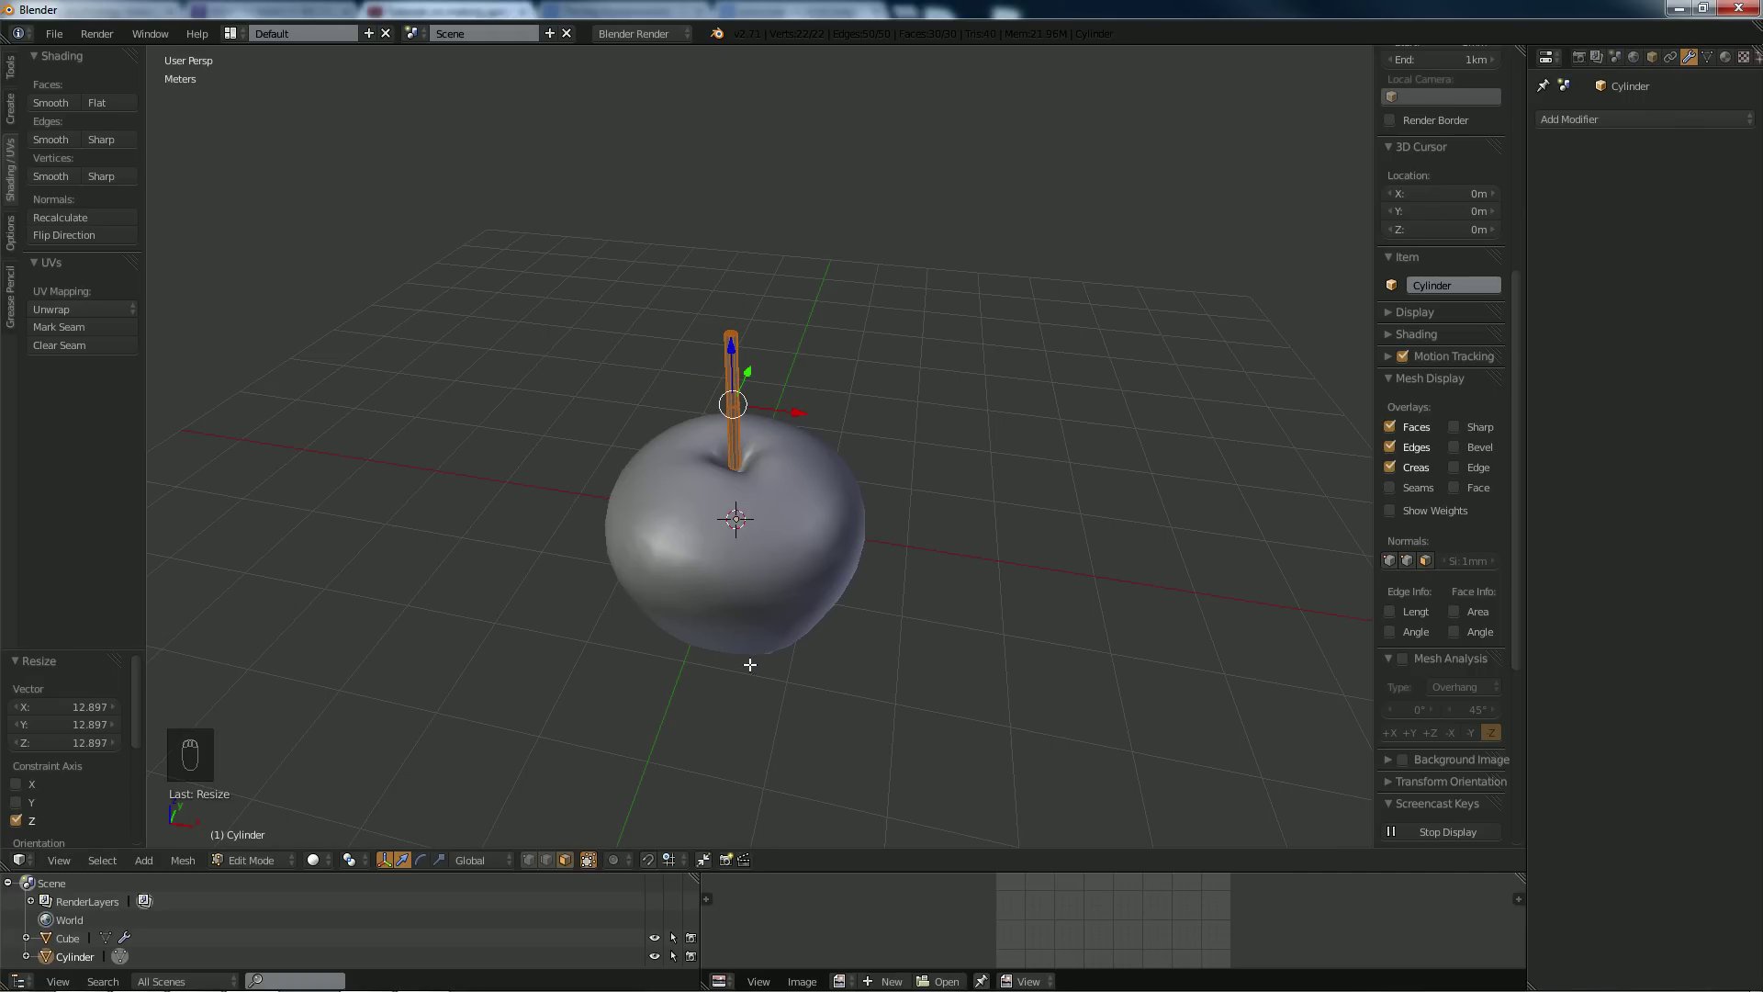
left_click_drag(735, 360, 735, 418)
Switch to an orthographic front view zoomed on the stalk and deselect everything.
middle_click_drag(734, 418, 779, 365)
key("KP_1")
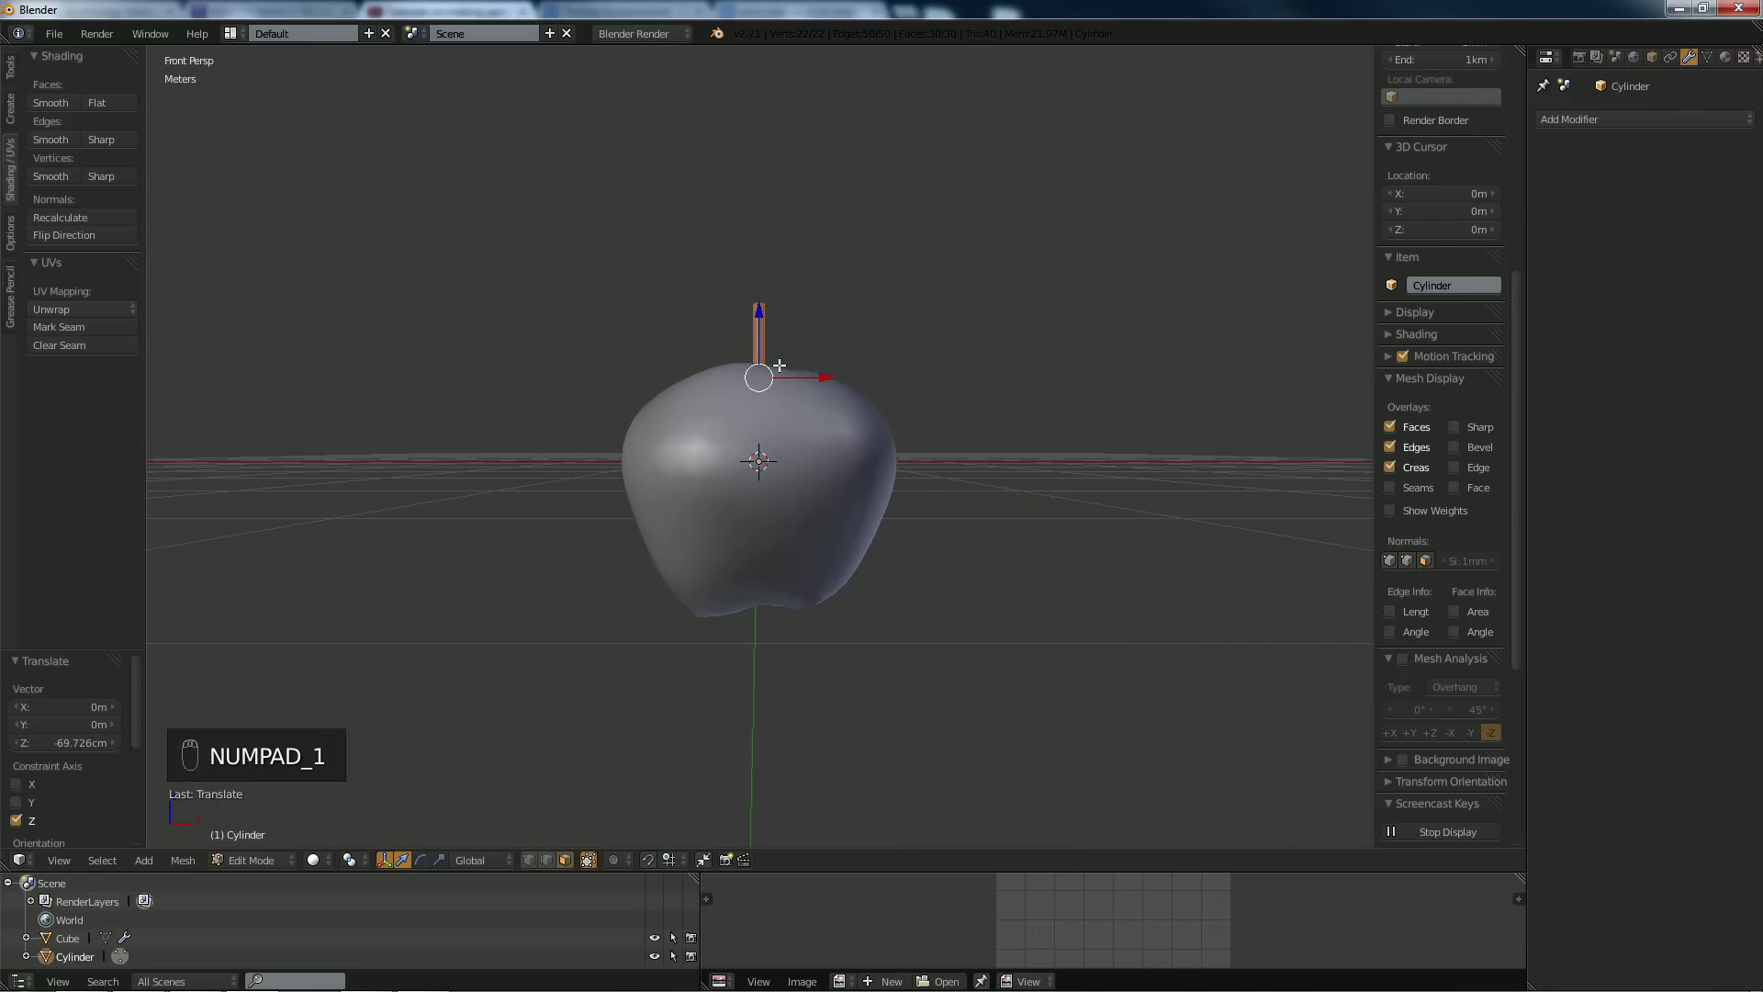
key("KP_5")
scroll(779, 364, "up", 3)
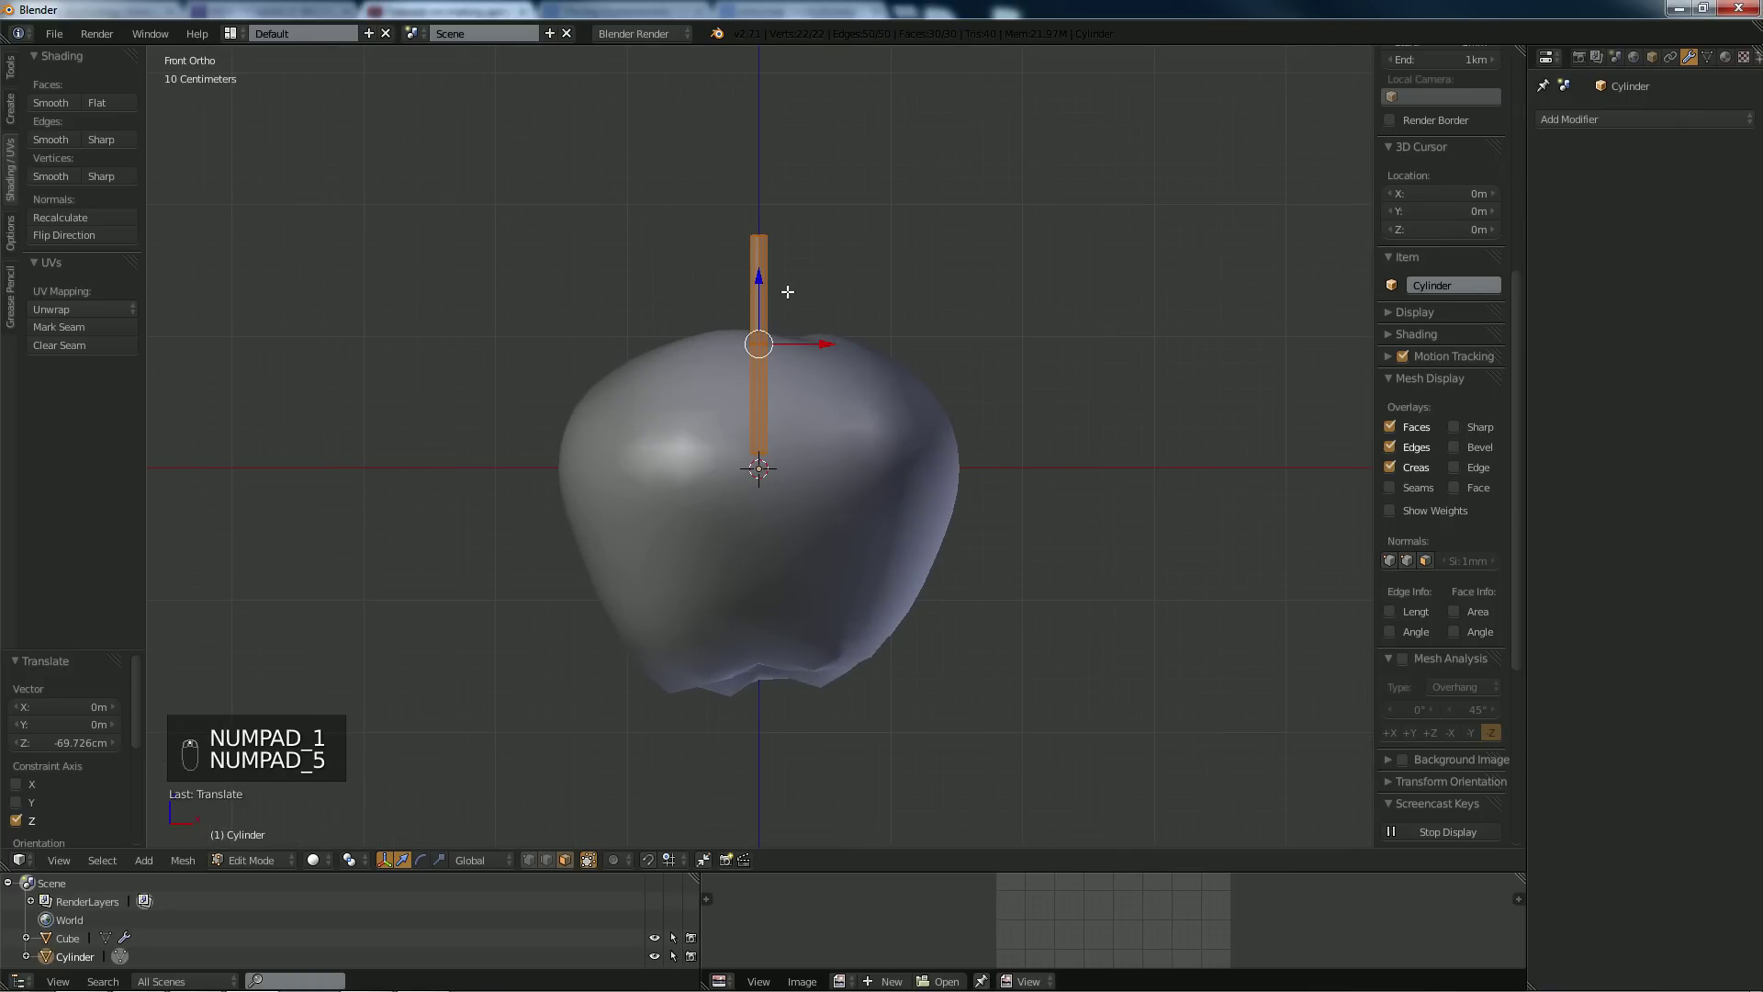
middle_click_drag(771, 345, 743, 489, "shift")
scroll(742, 487, "up", 3)
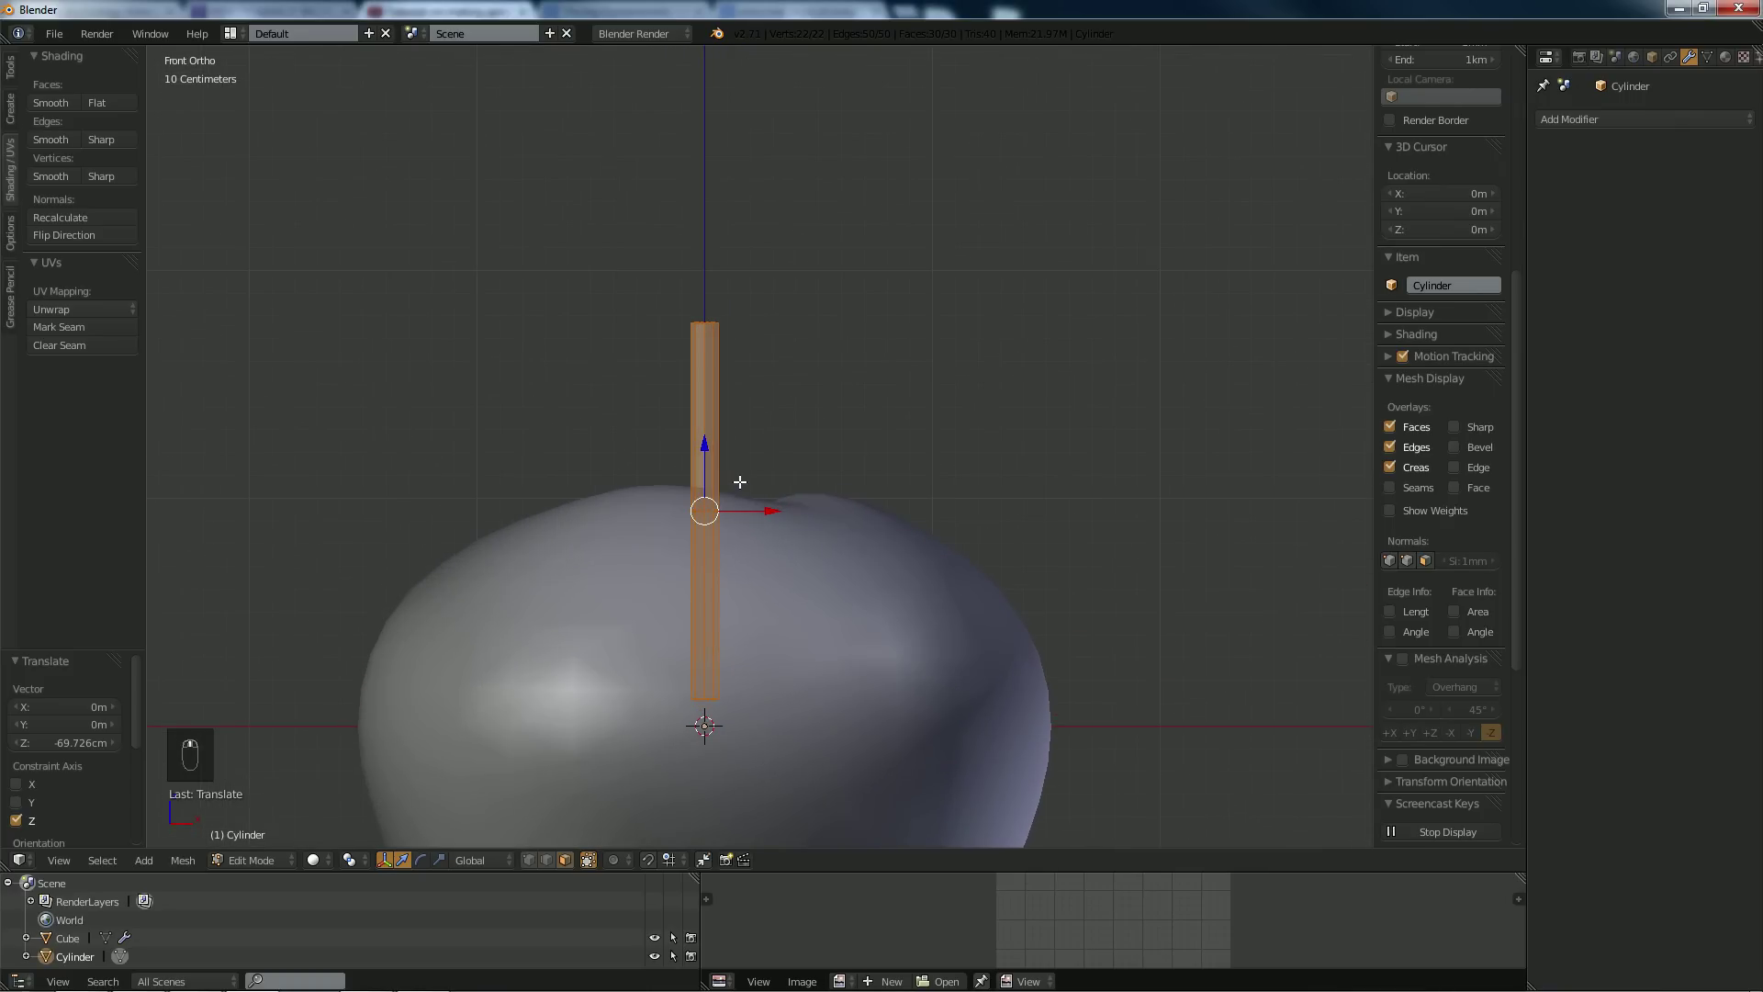
key("a")
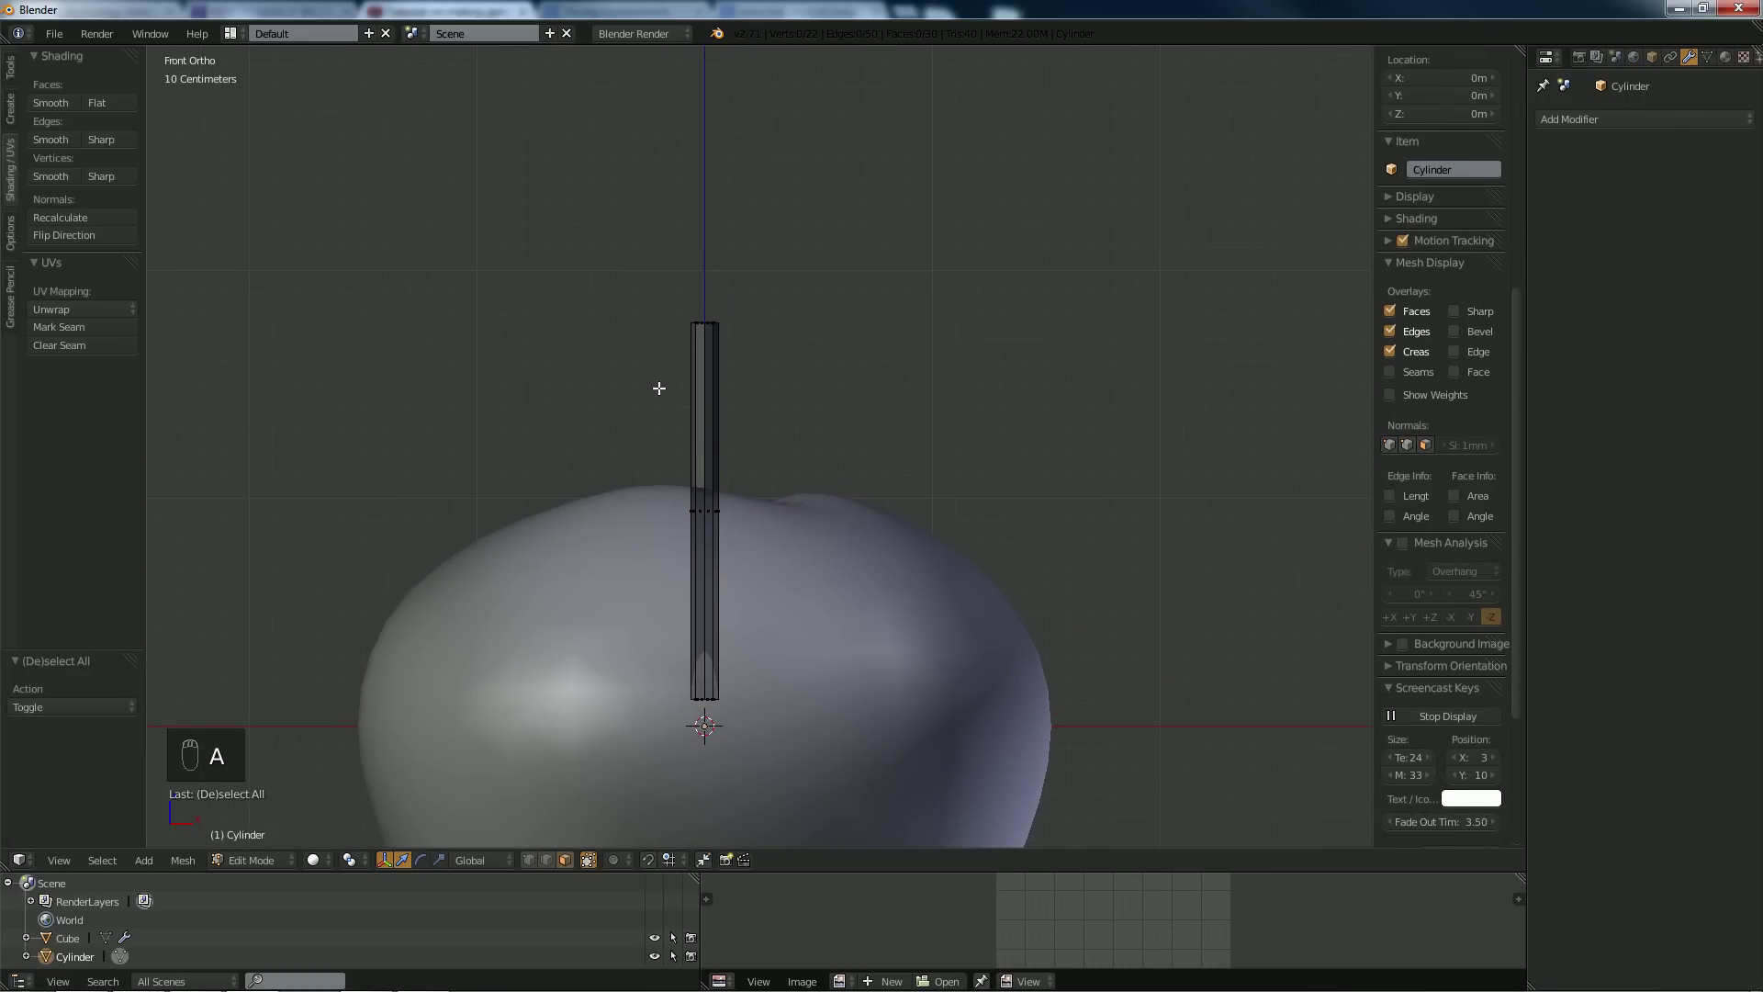
Add two edge loops around the stalk, one at its middle and one higher up.
key("ctrl+r")
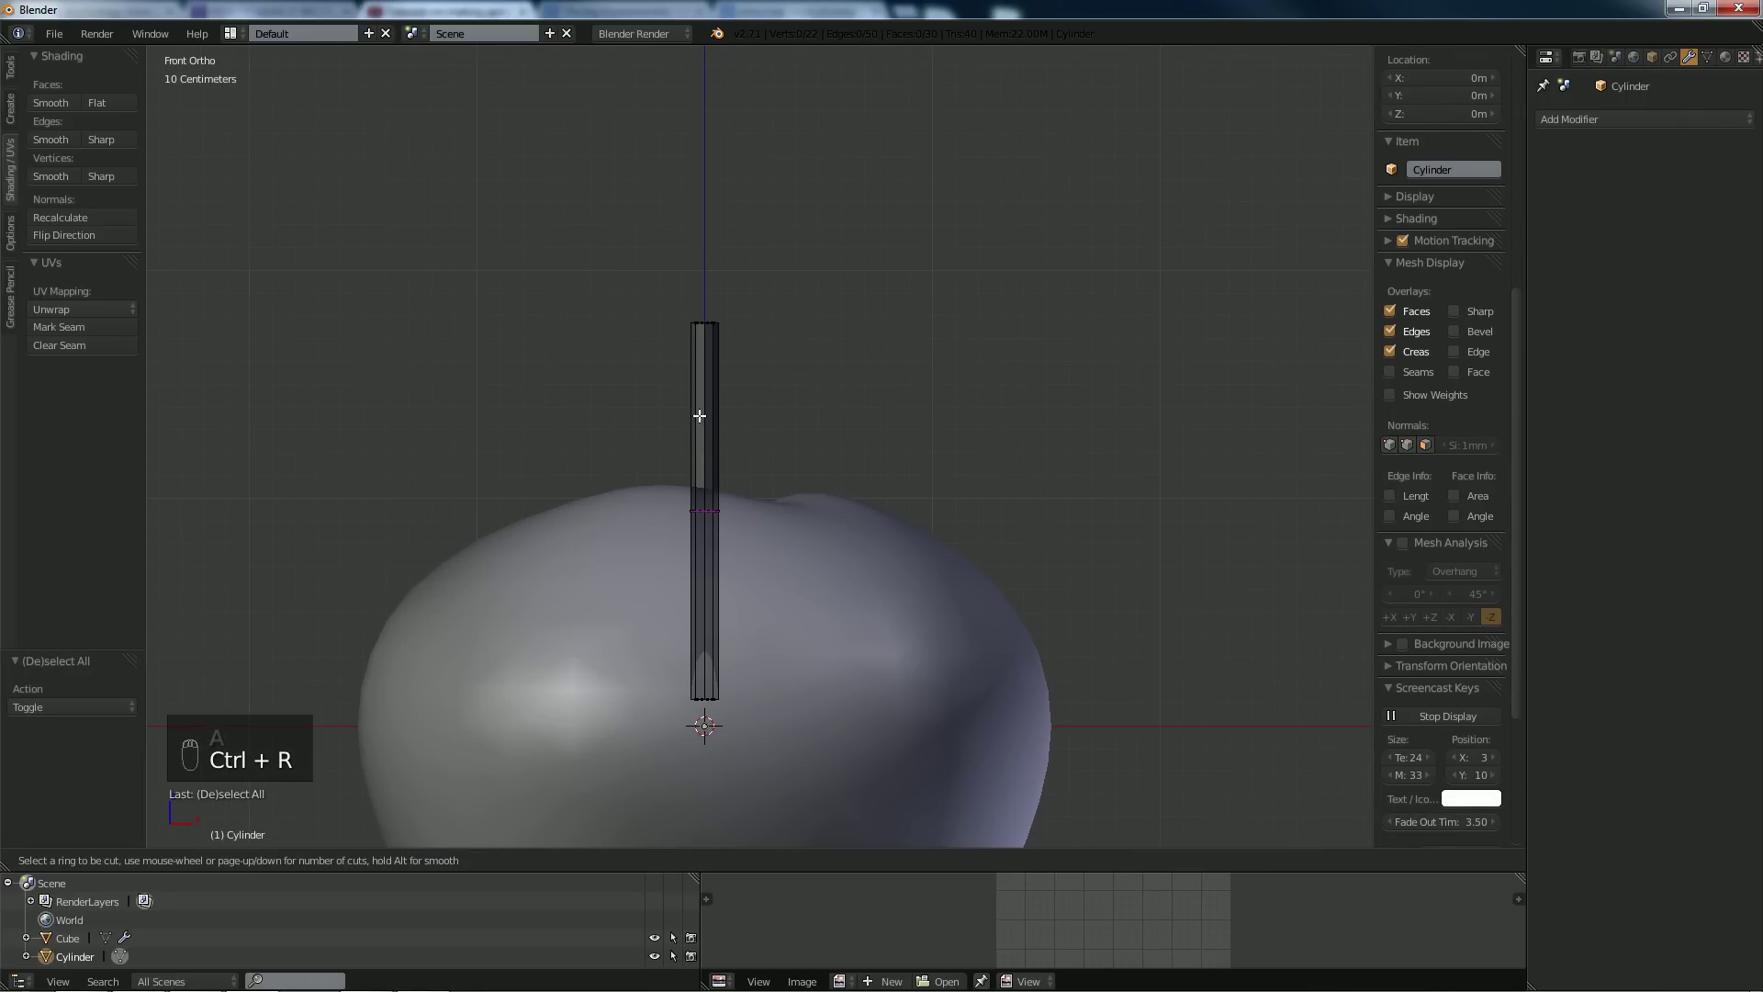
left_click(701, 416)
left_click(701, 416)
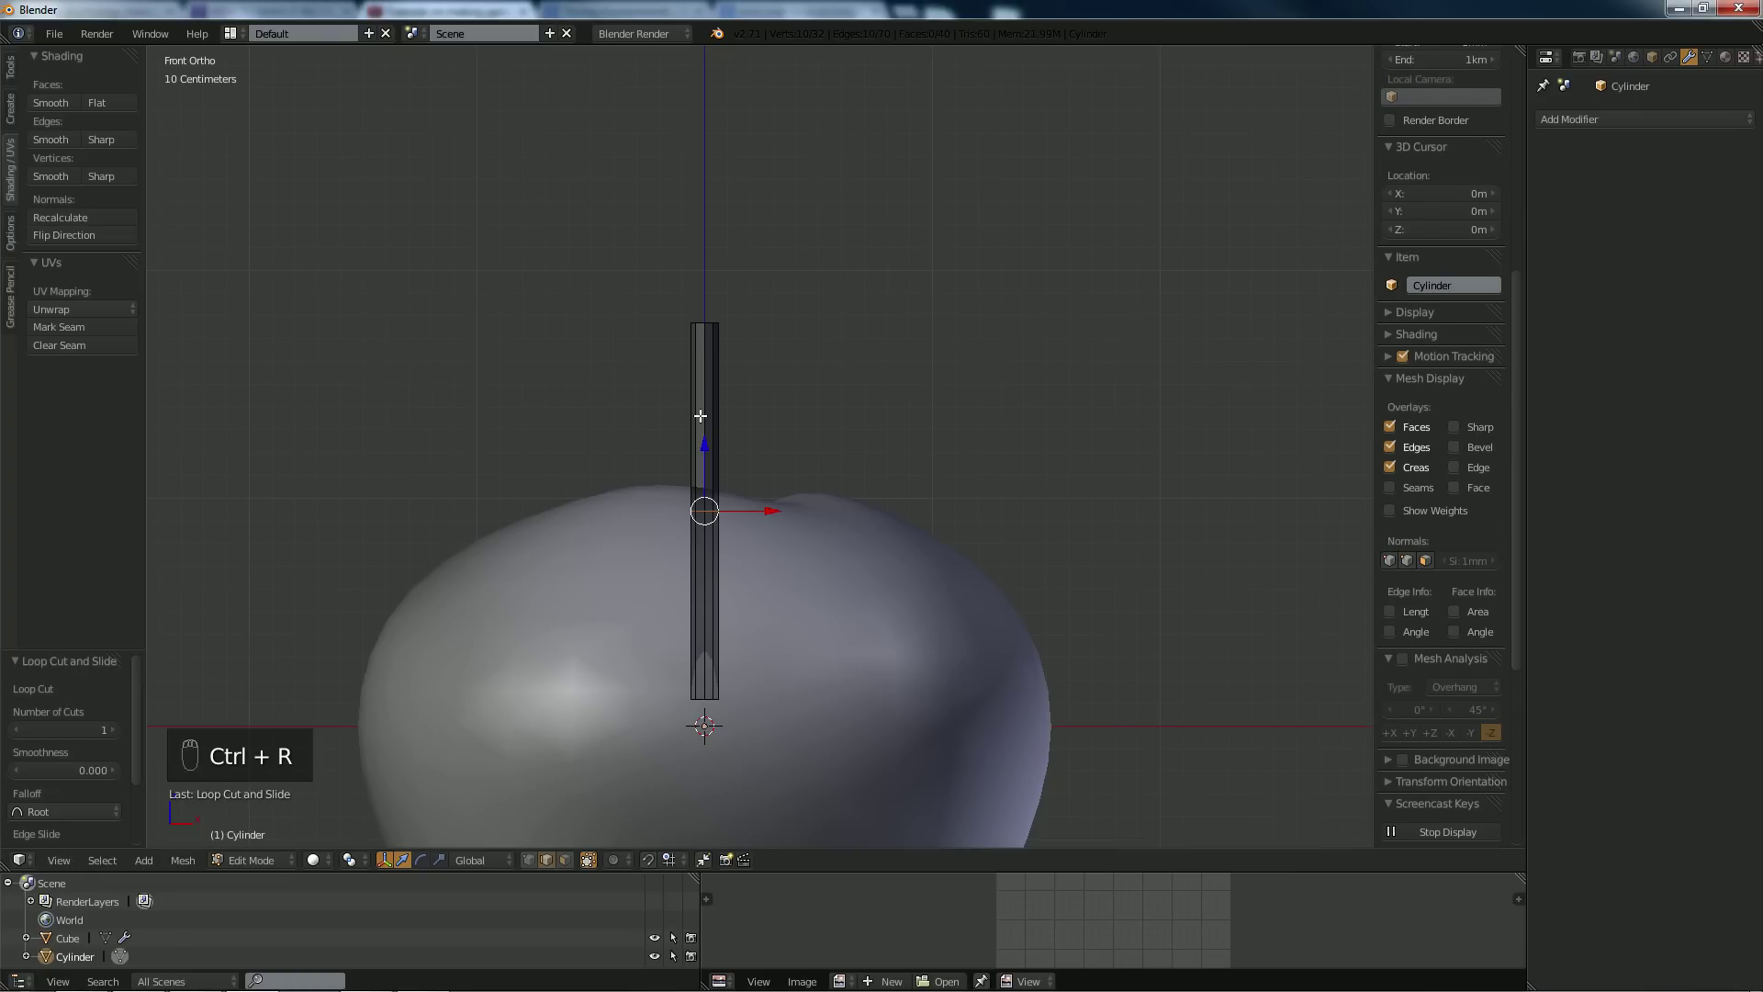
key("a")
key("ctrl+r")
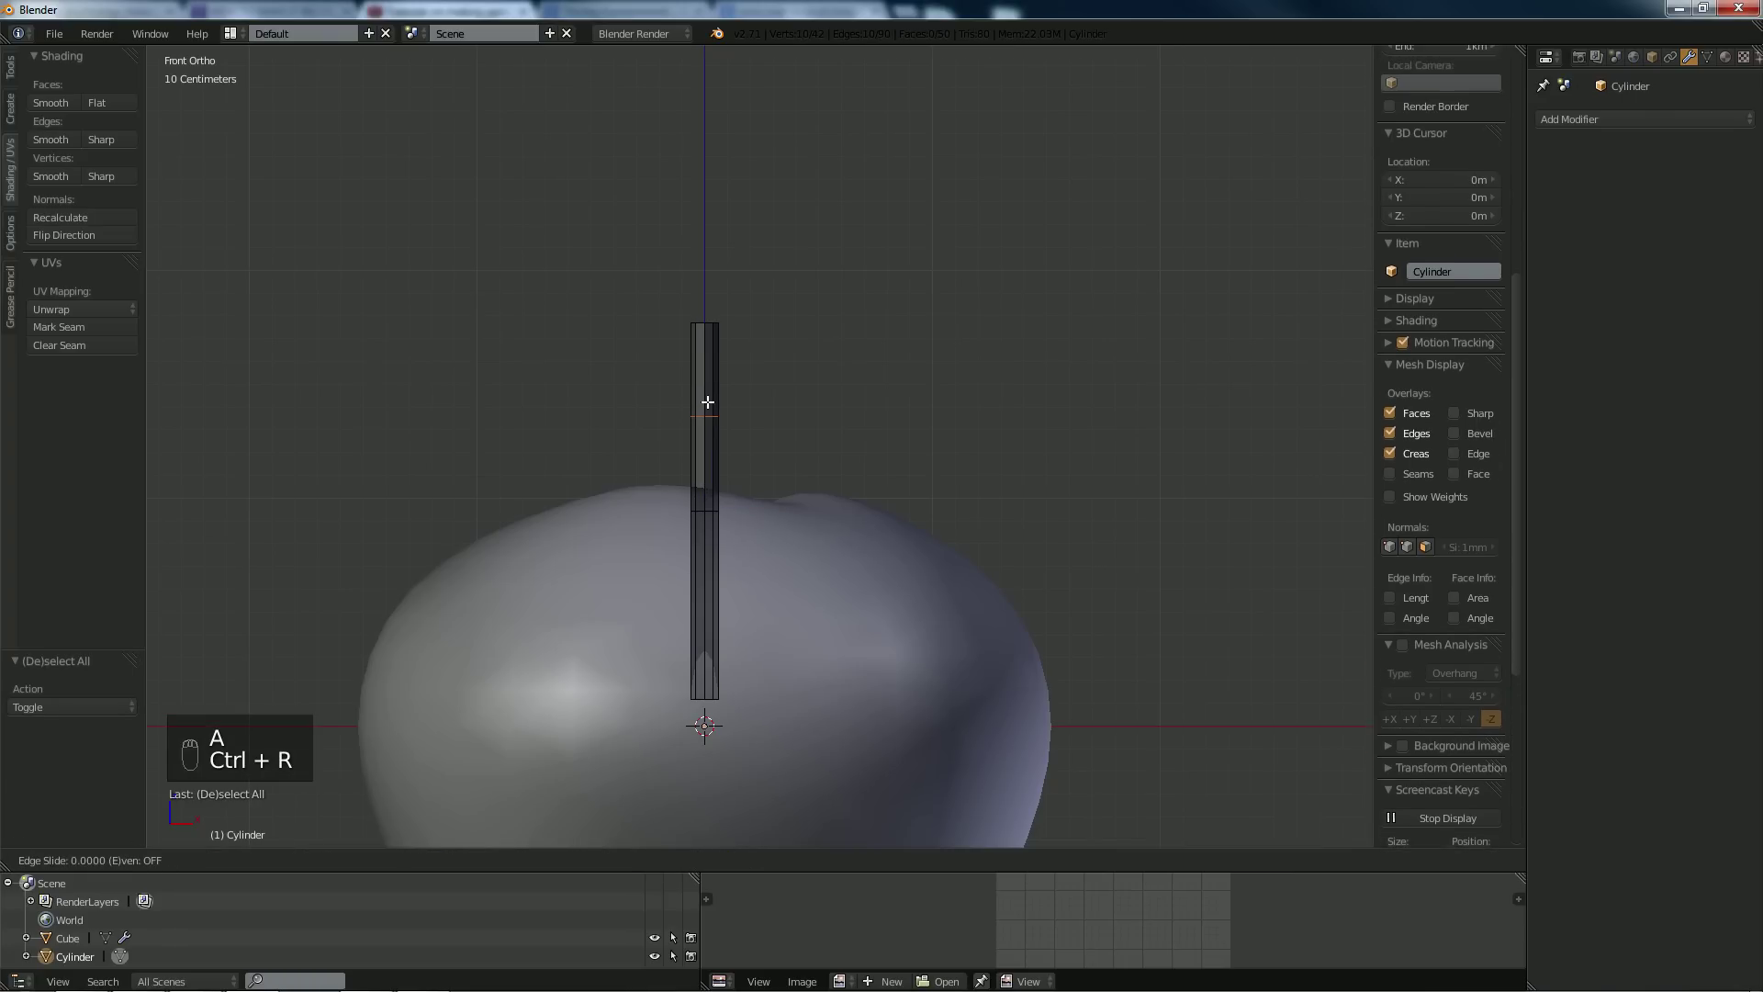
left_click(705, 416)
left_click(706, 409)
key("a")
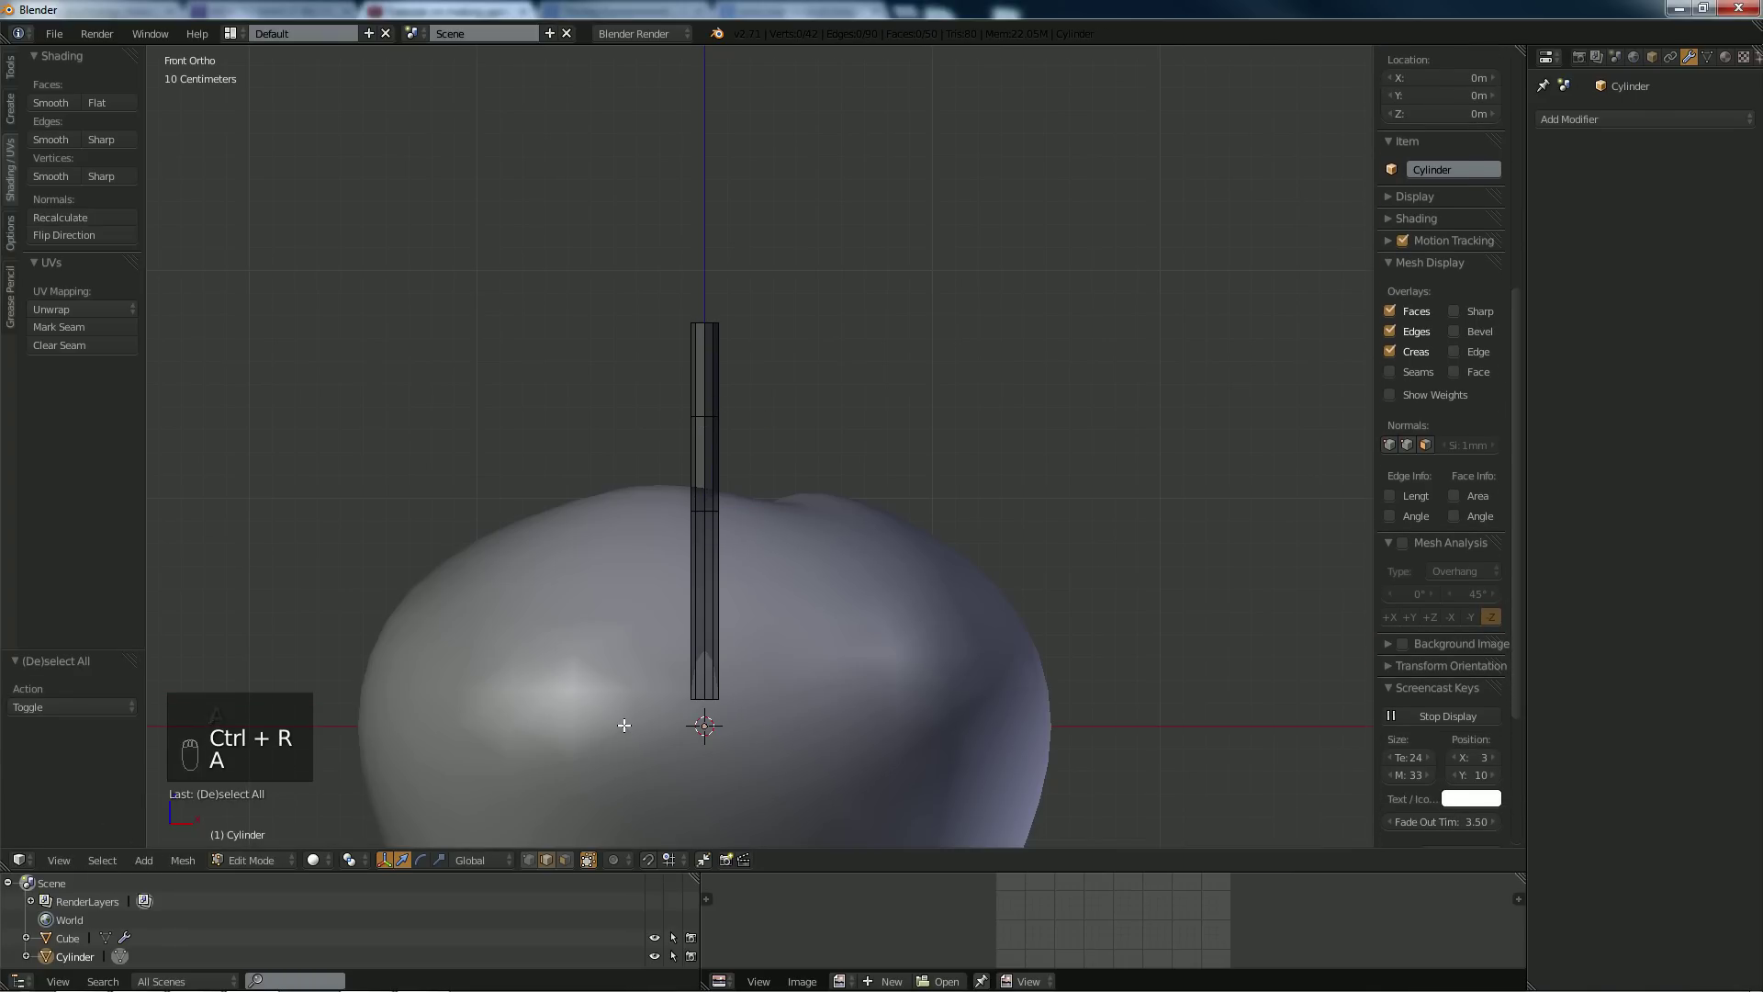
In wireframe vertex mode, box-select the stalk's bottom ring and delete those vertices.
key("Tab")
key("Tab")
key("z")
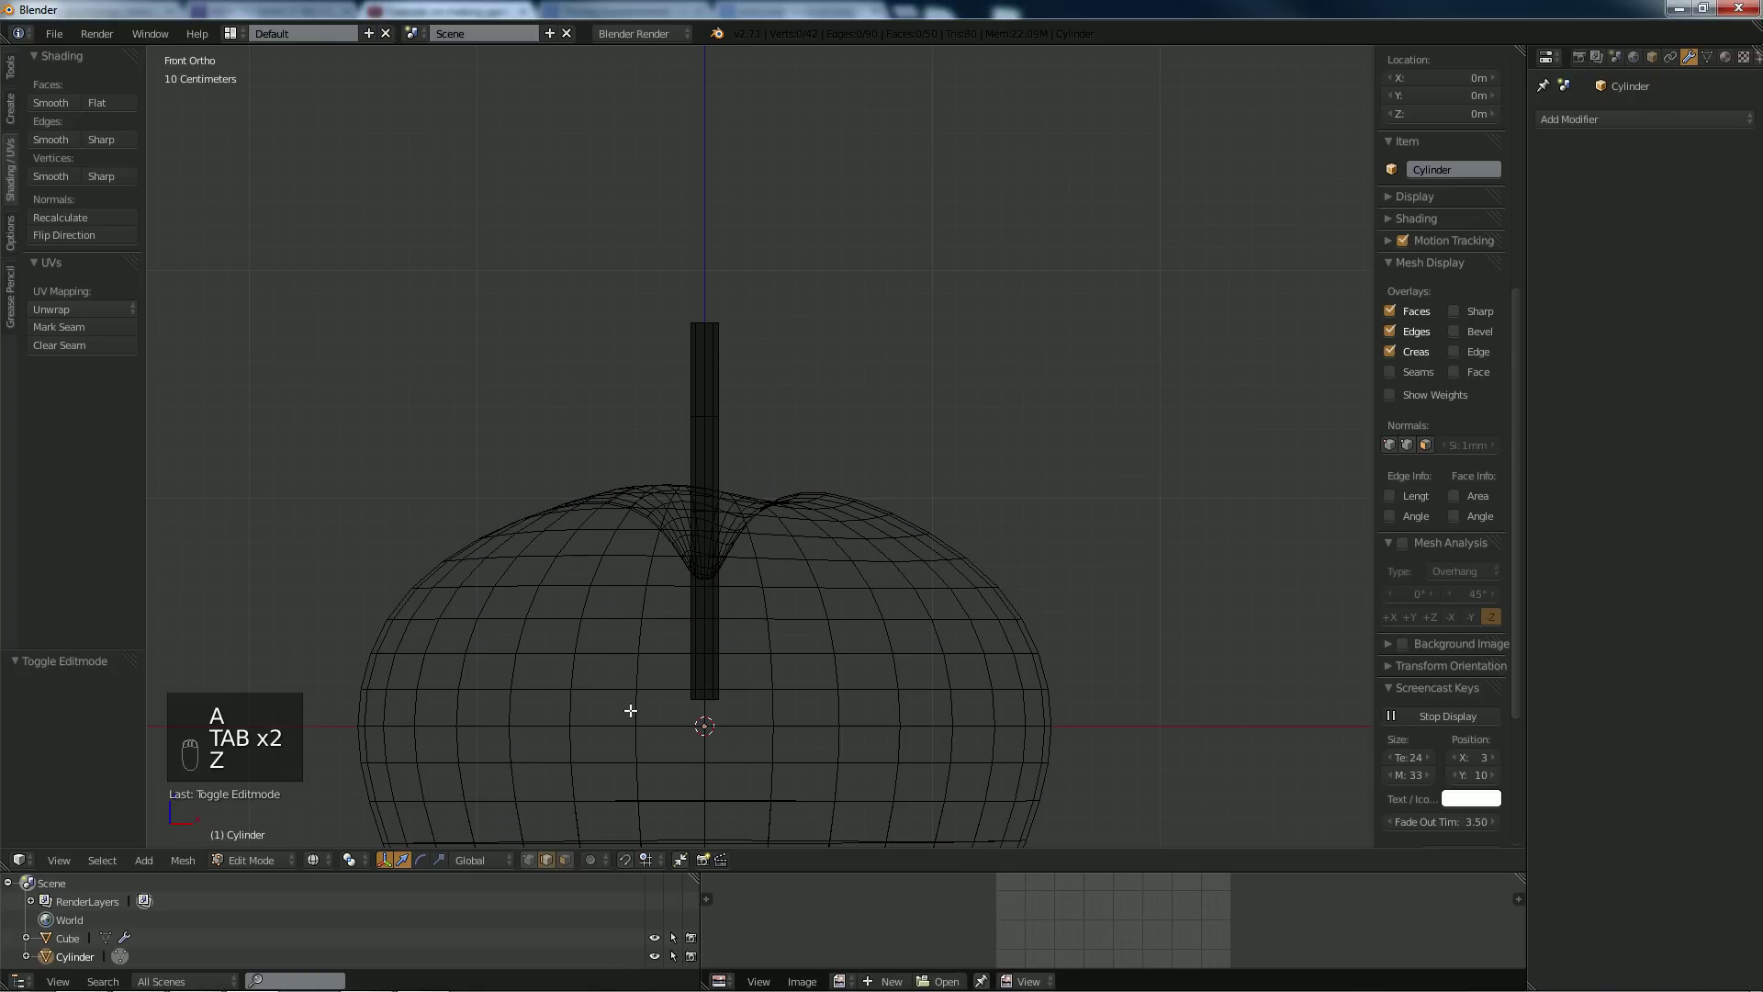
left_click(529, 859)
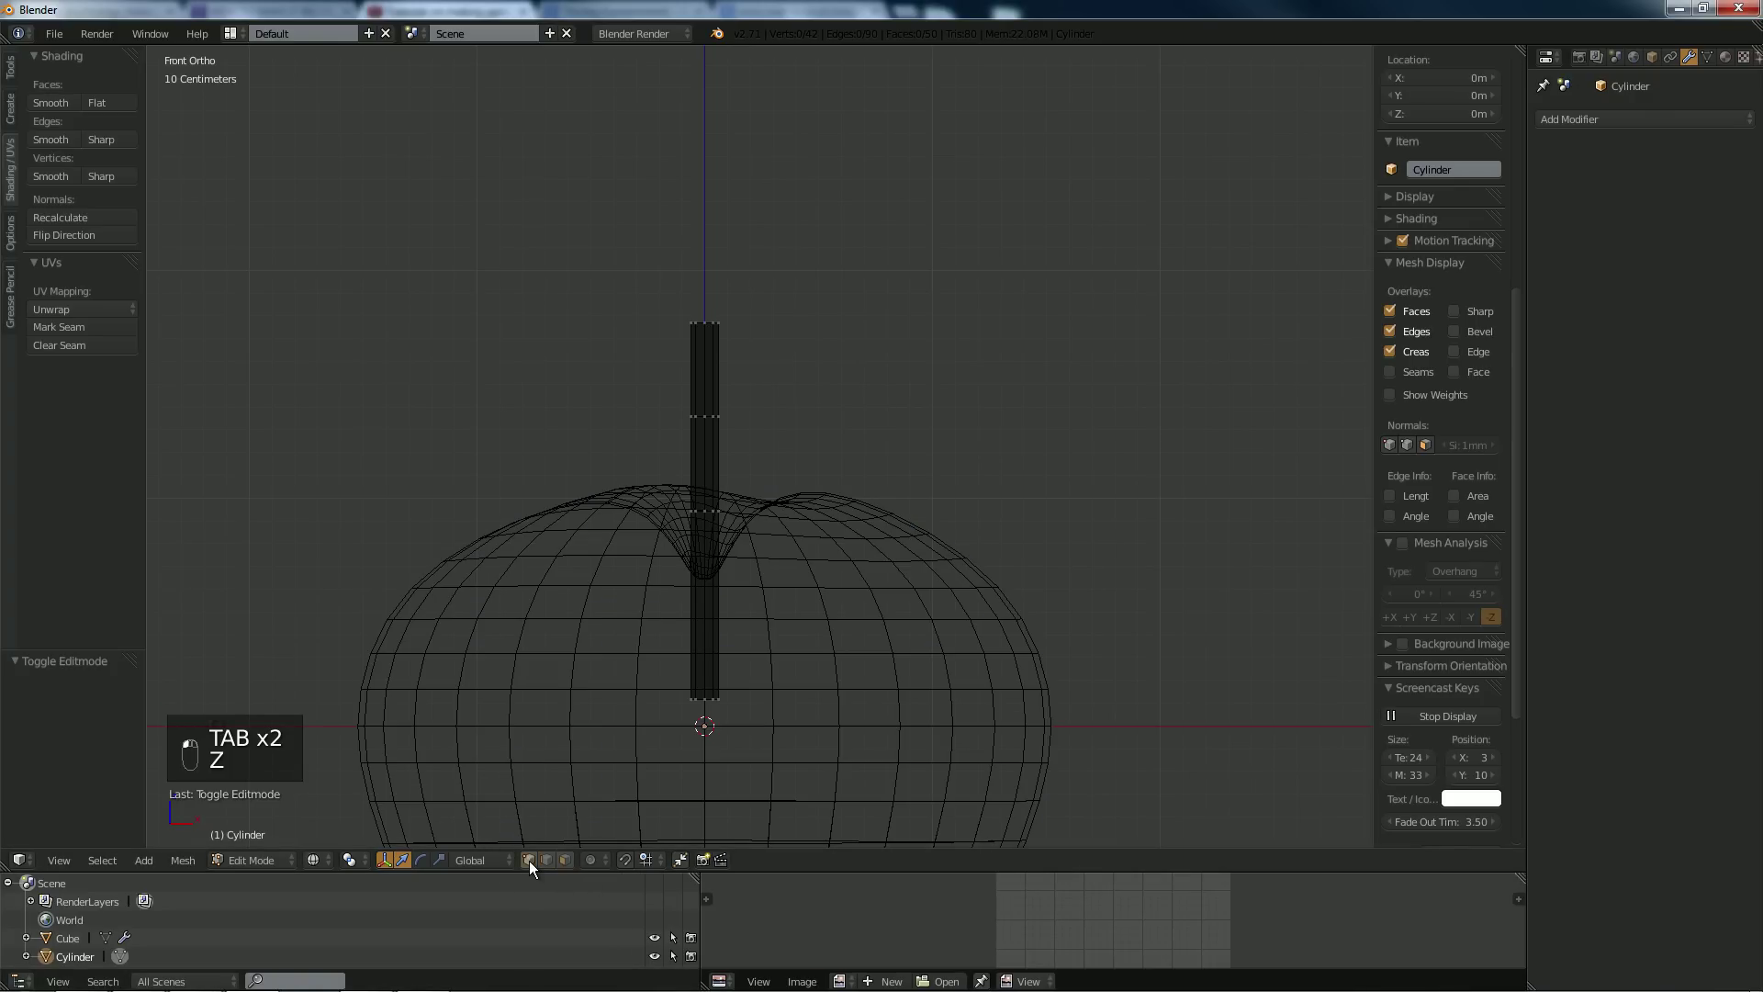
key("b")
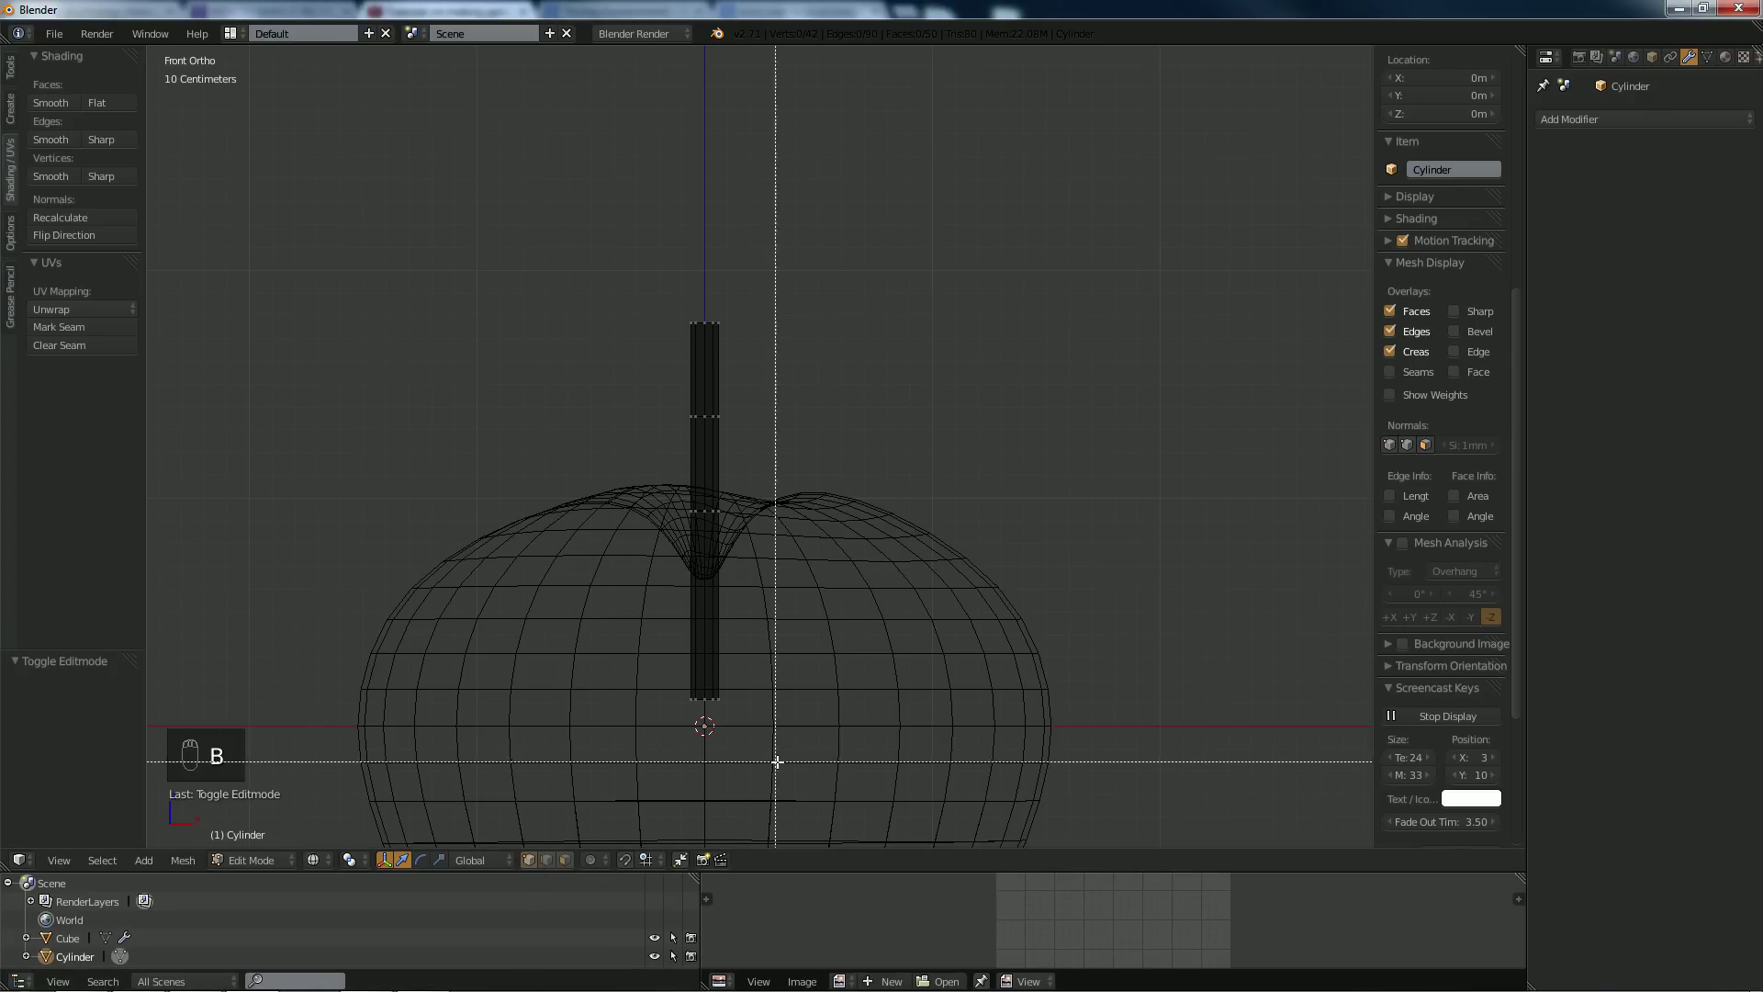
left_click_drag(778, 739, 589, 668)
key("Delete")
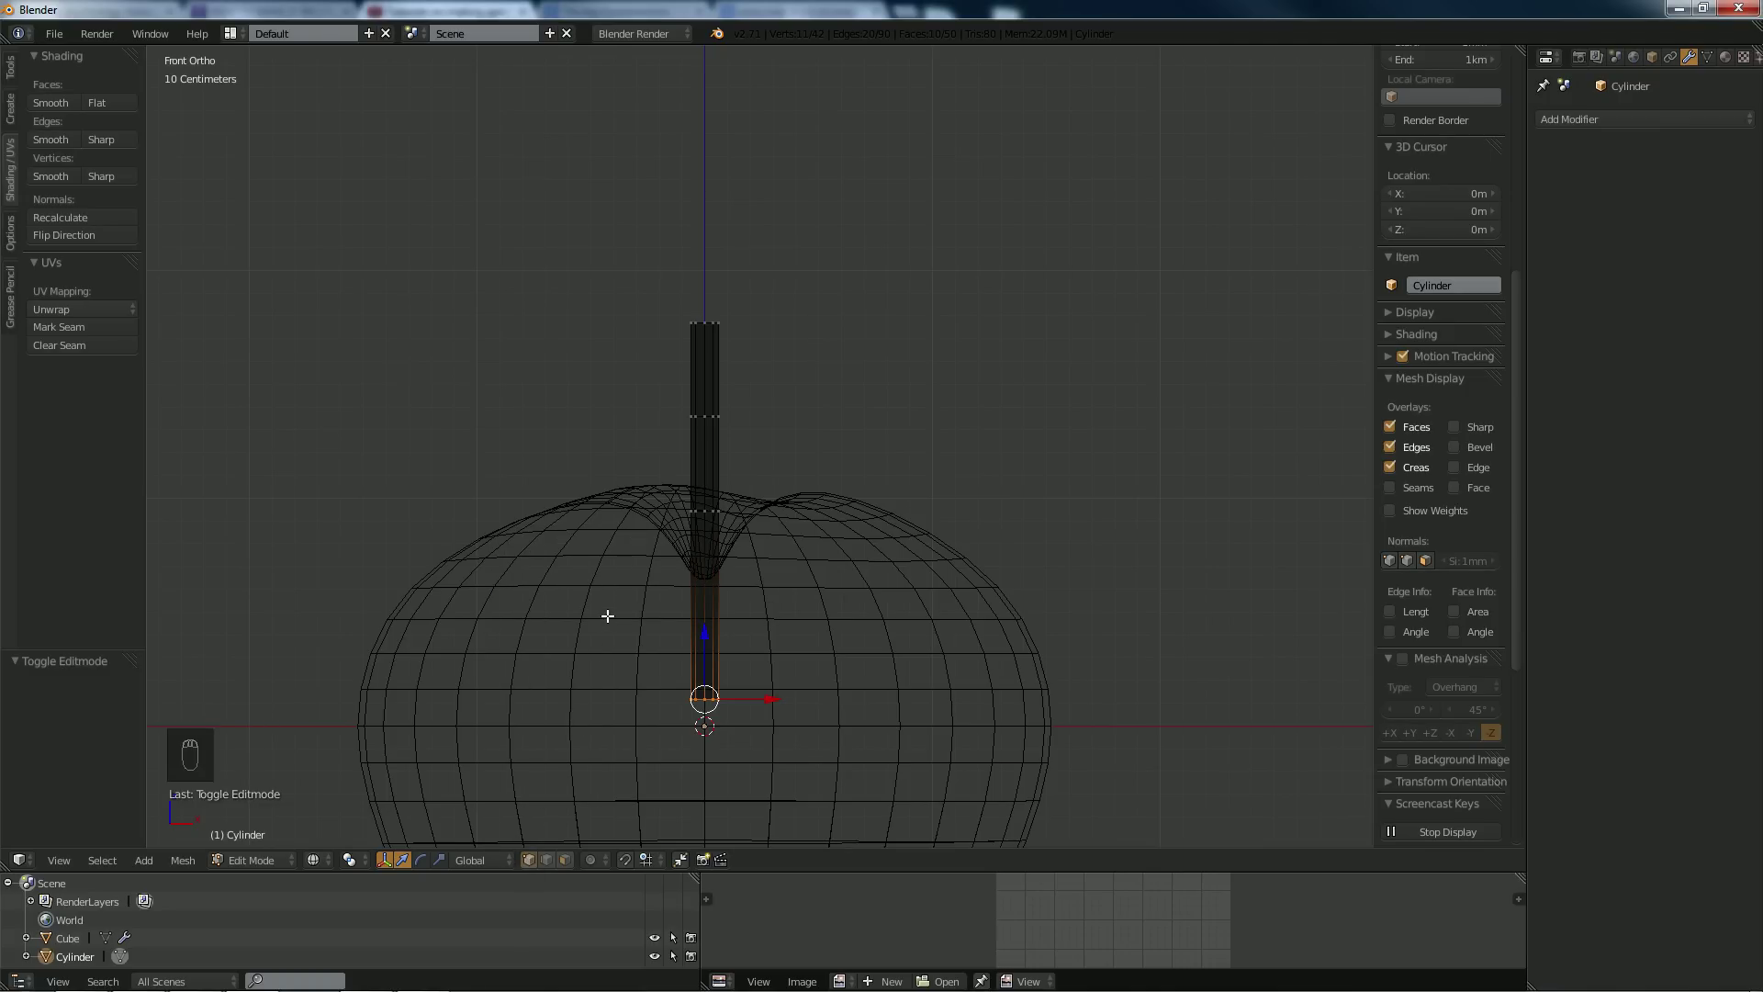
key("Delete")
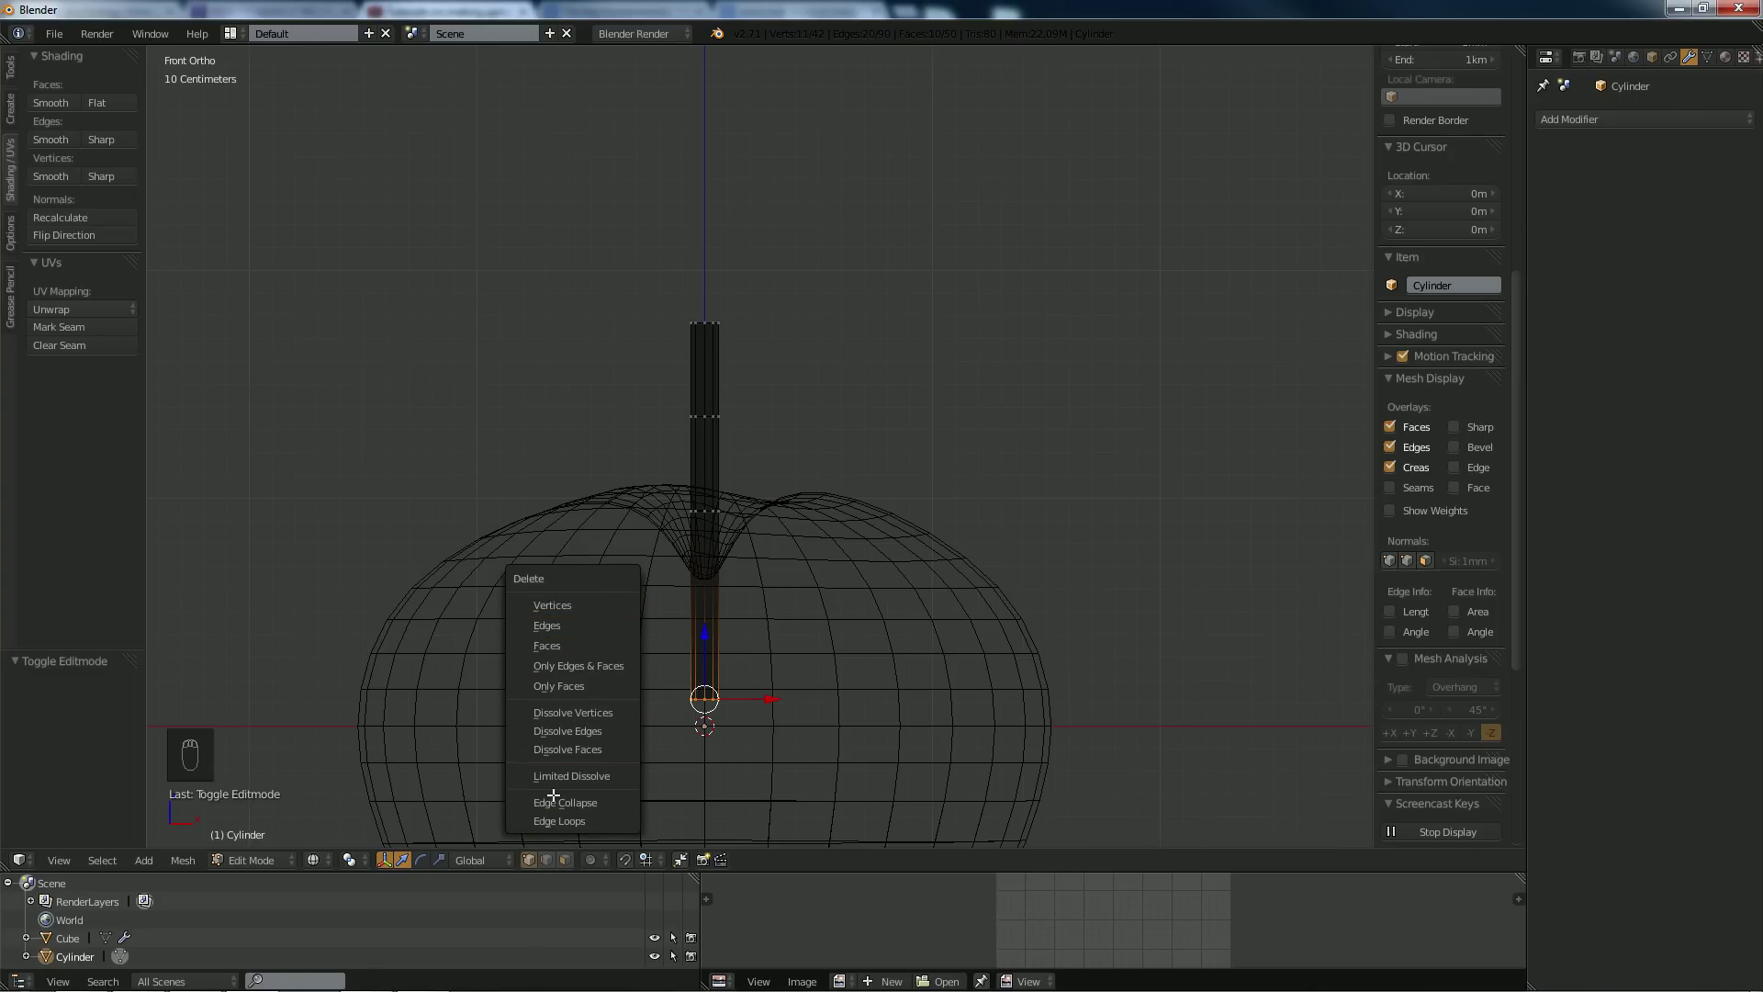
left_click(564, 607)
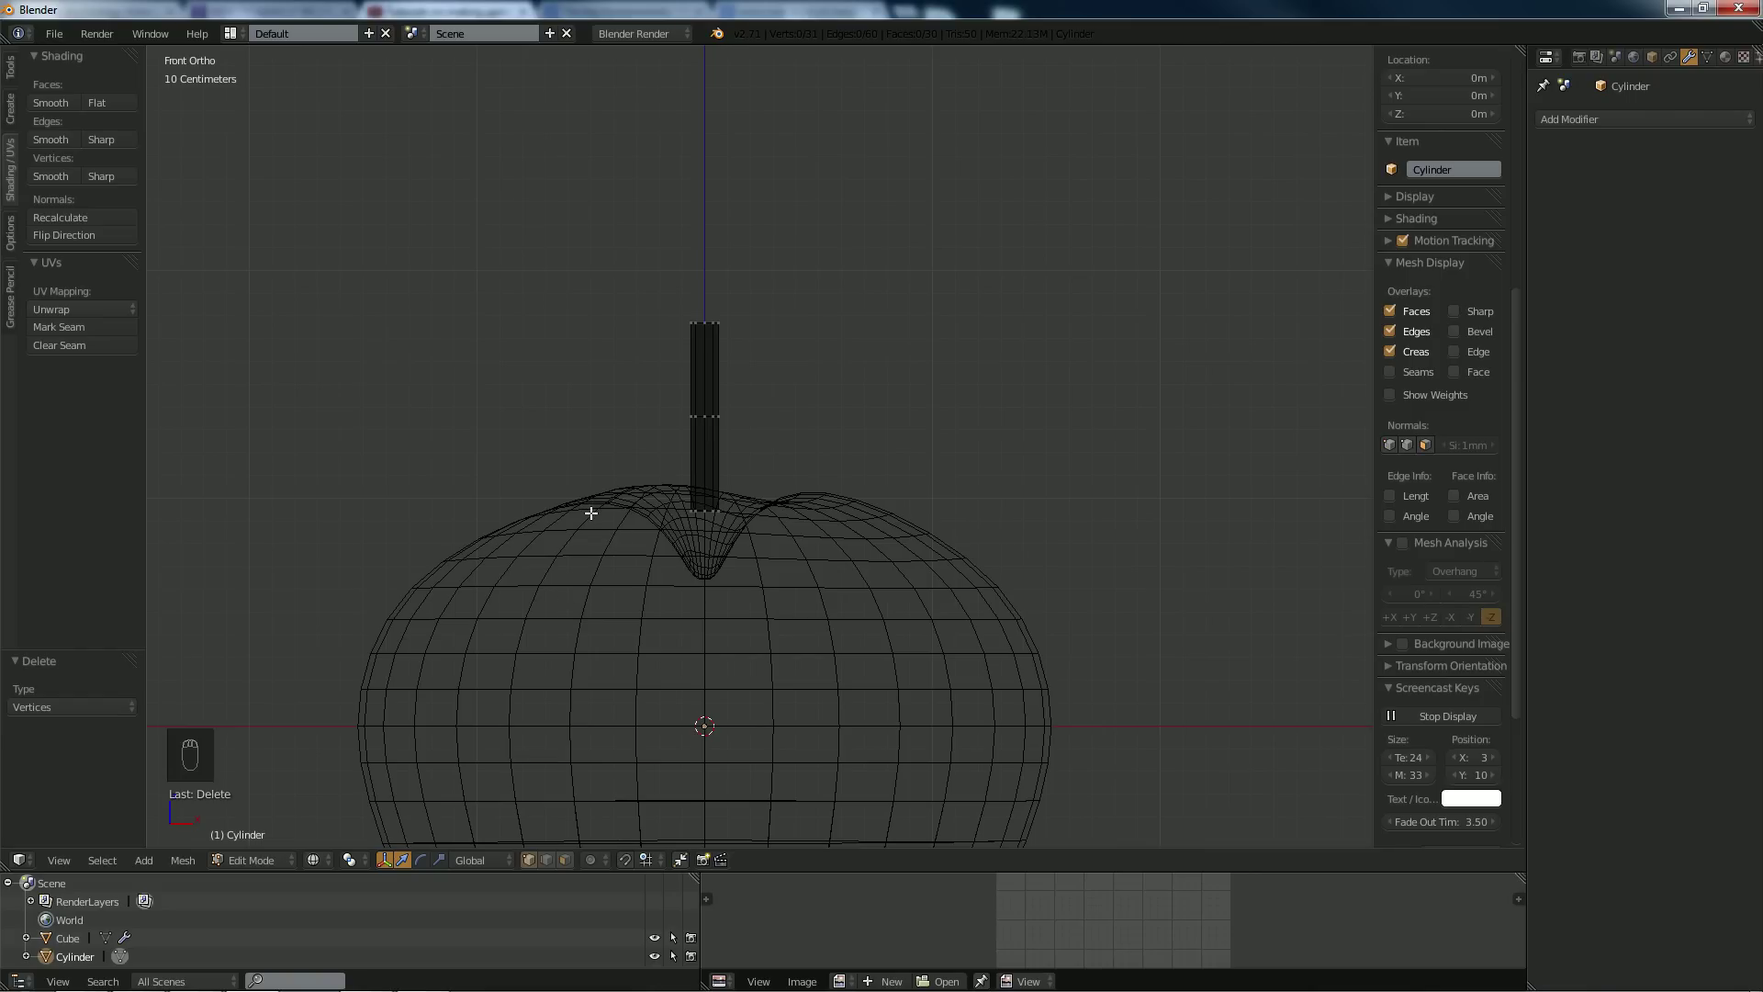
Lower the stalk's bottom vertices along Z into the apple's dimple.
key("b")
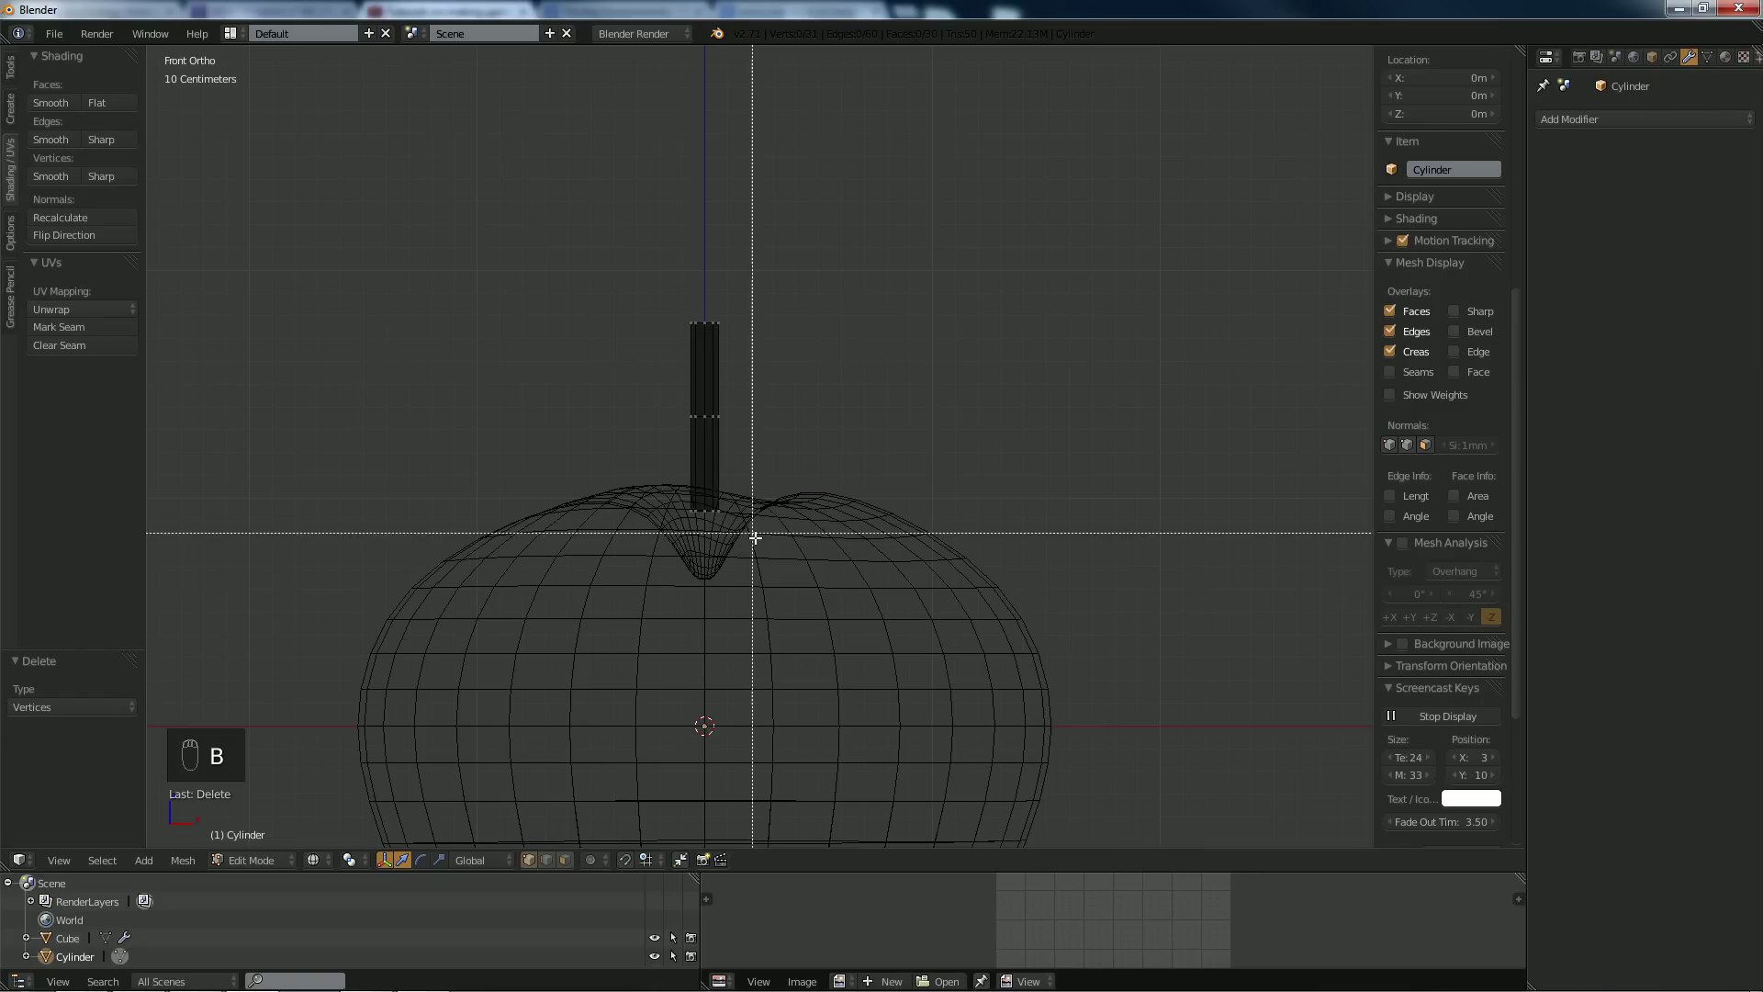
left_click_drag(779, 566, 646, 496)
key("g")
key("z")
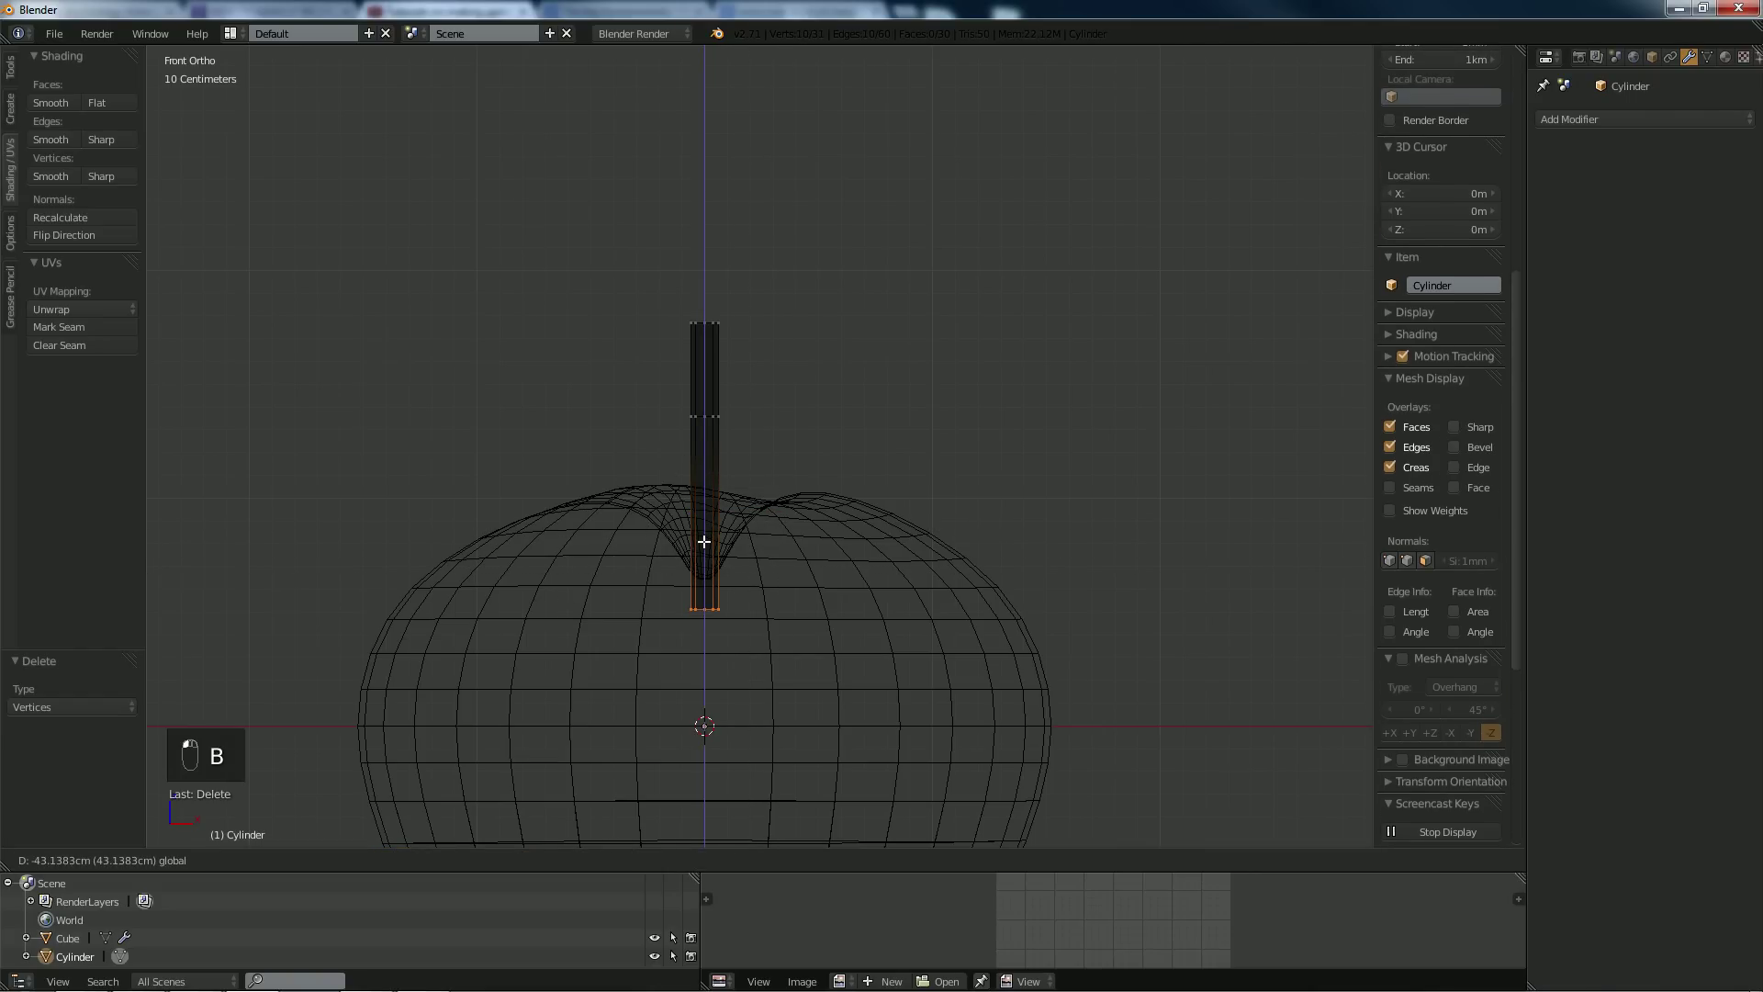
left_click(704, 533)
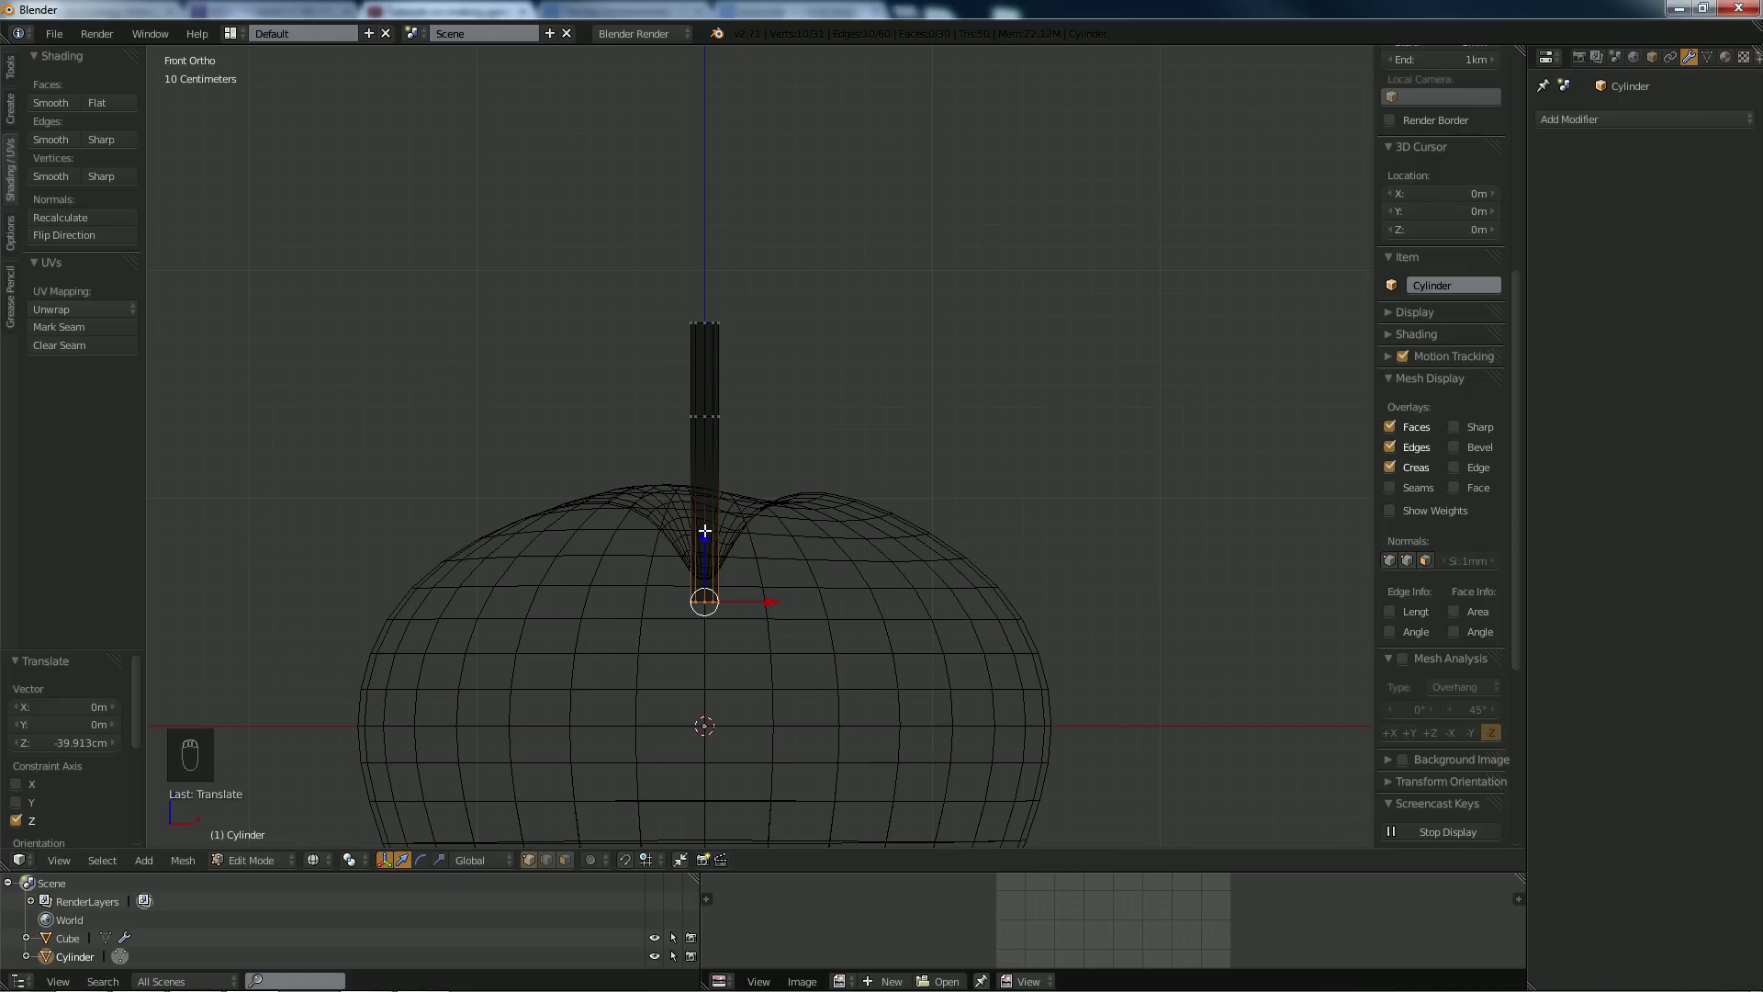
Select the stalk's top ring and begin rotating it around global Y.
key("a")
key("b")
left_click_drag(649, 290, 777, 360)
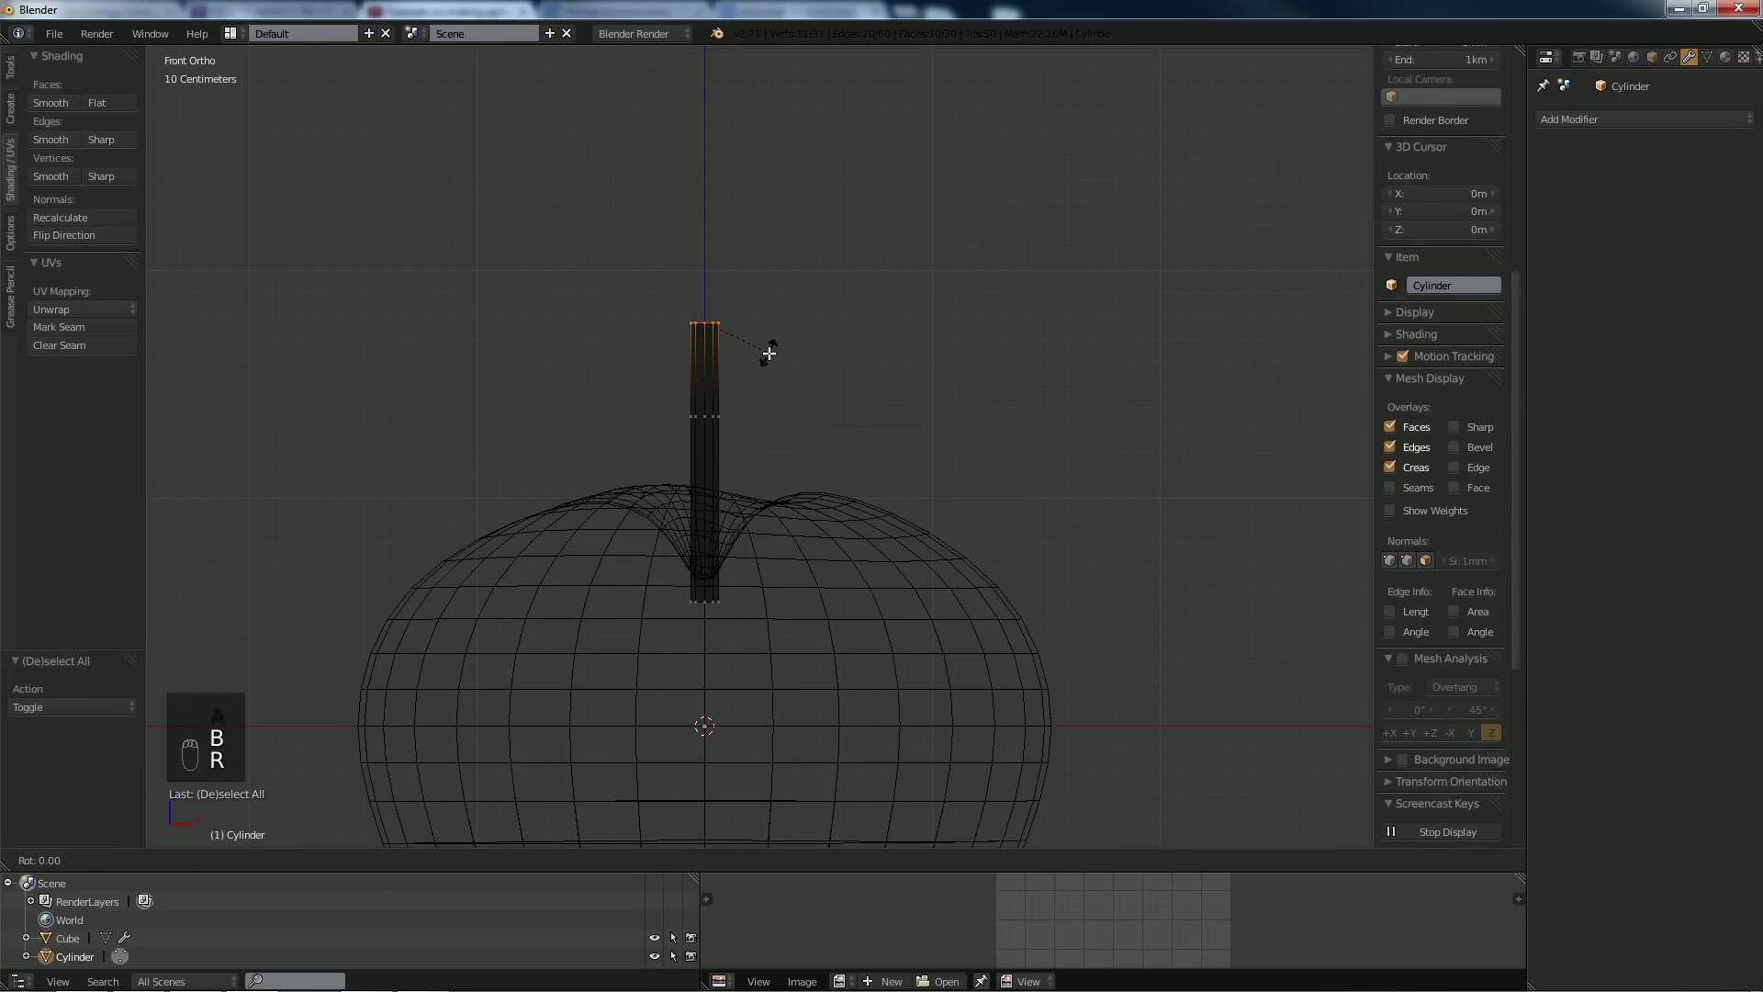
key("r")
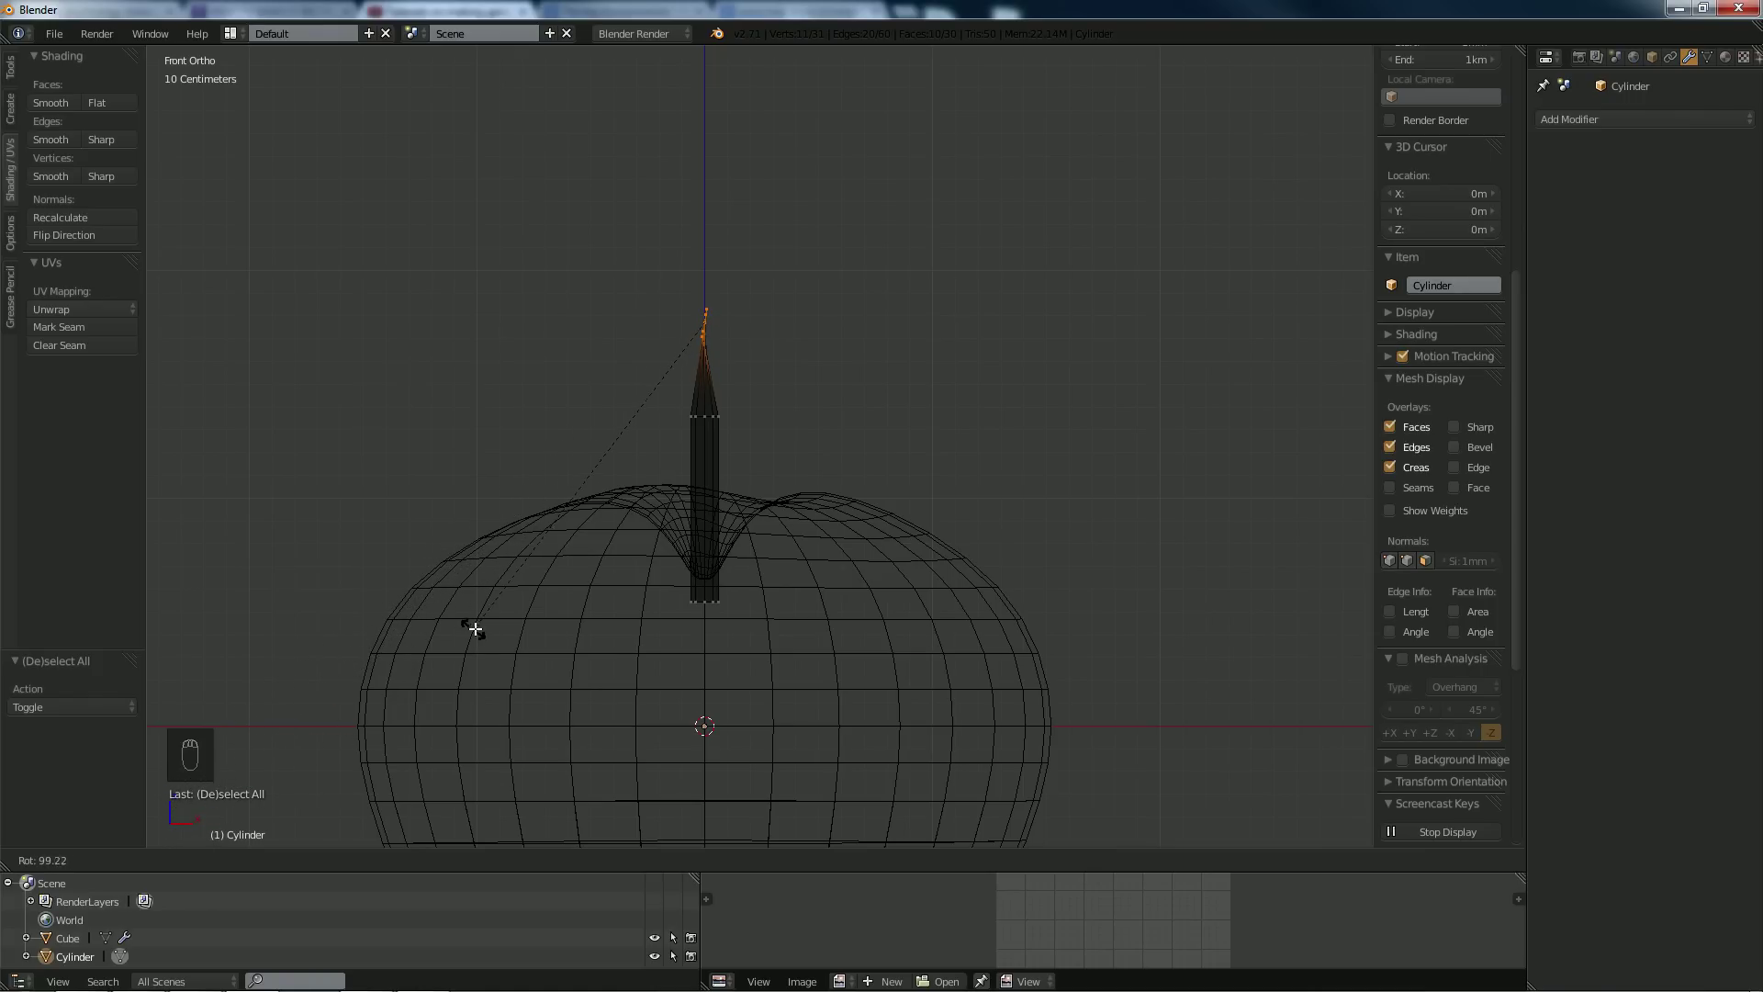
key("y")
key("y")
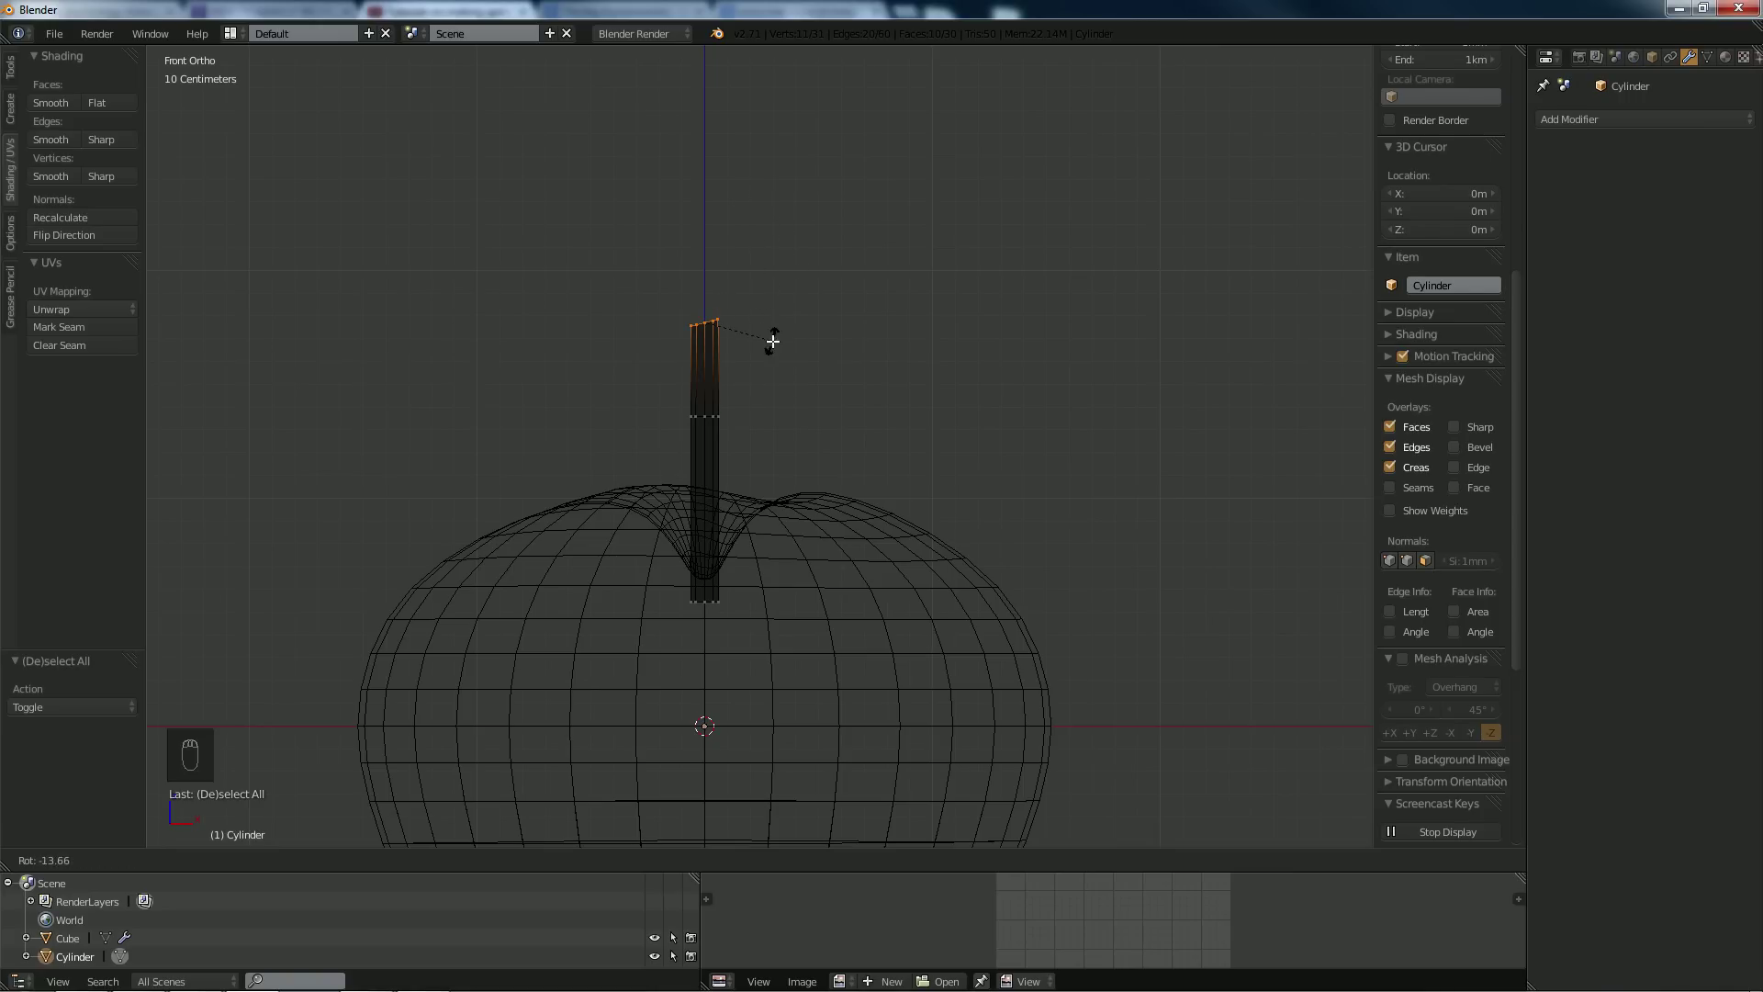
Tilt the stem's top end about 56° around Y and shift it sideways along X.
key("y")
right_click(772, 266)
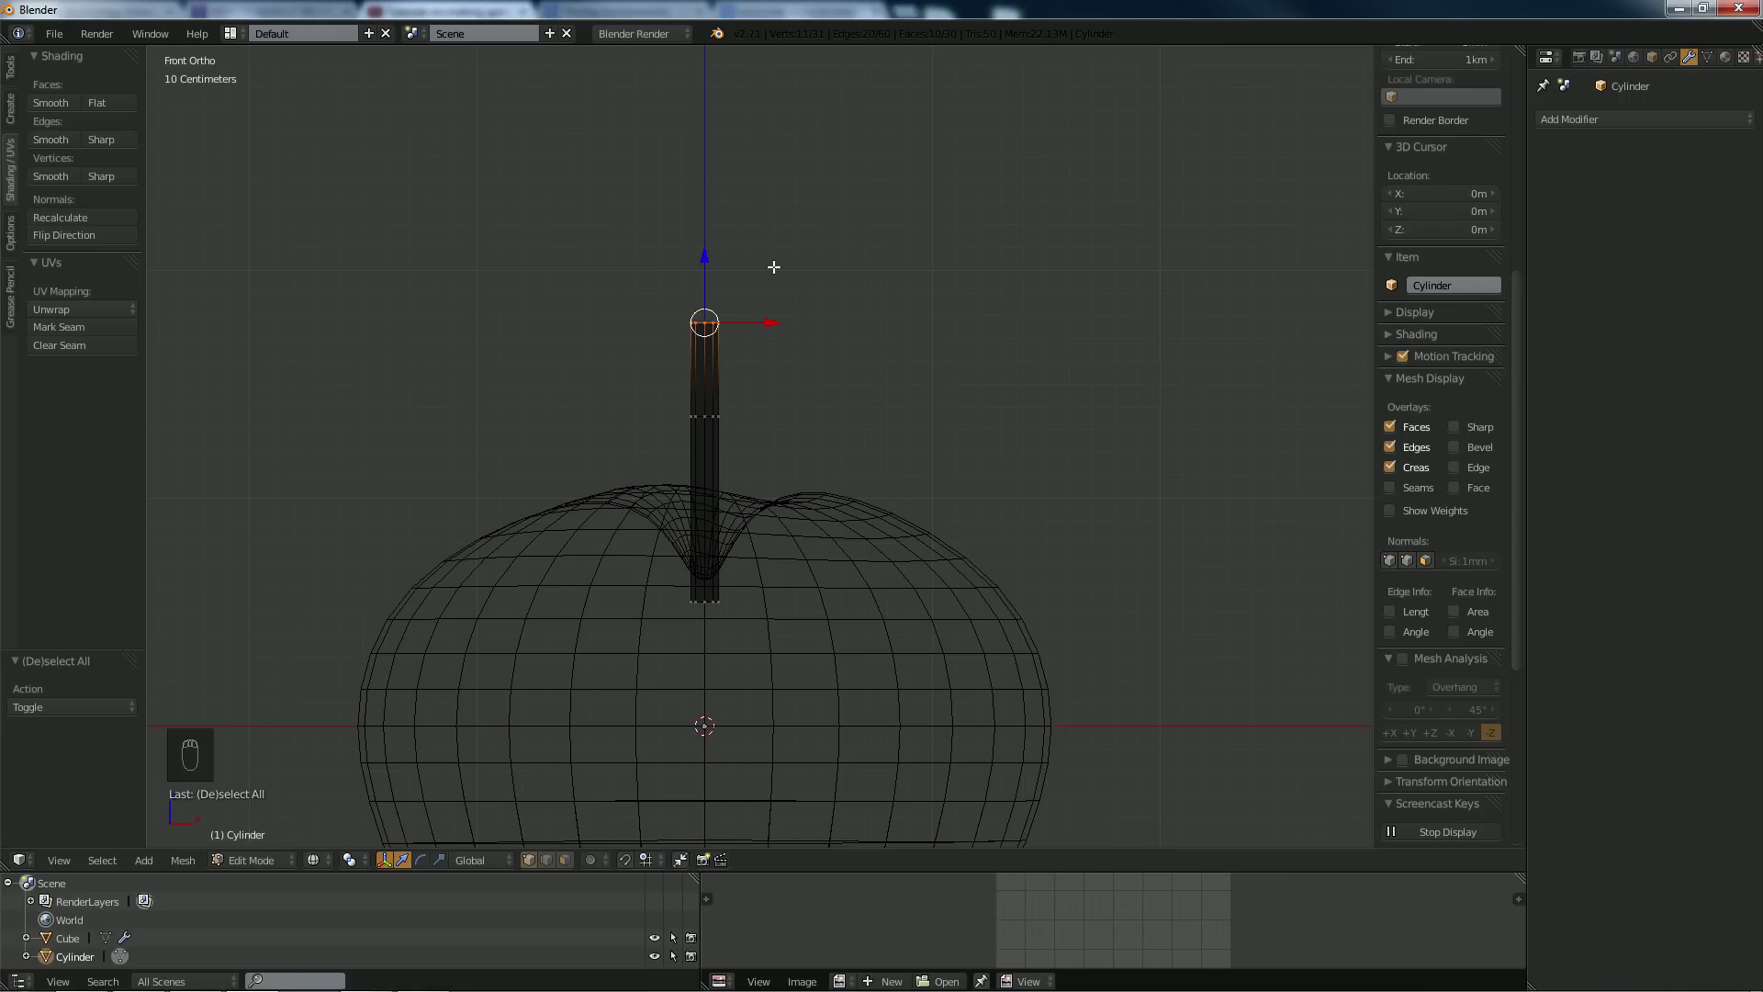
key("r")
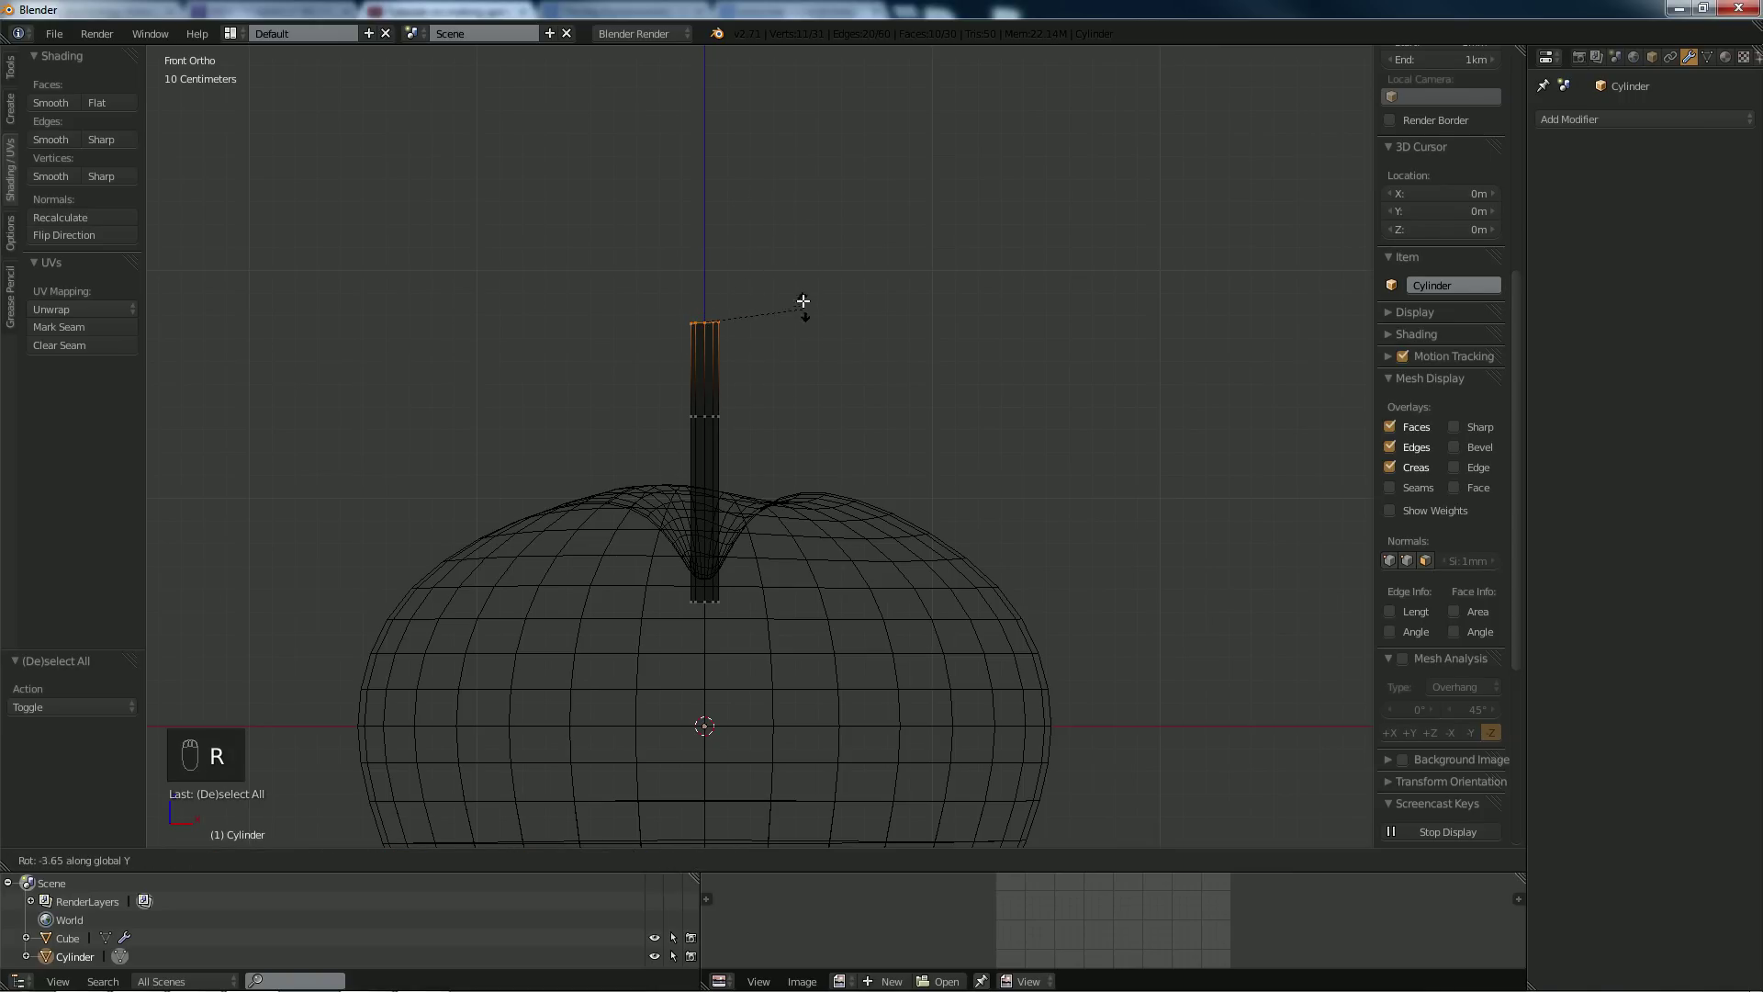
left_click(752, 224)
left_click_drag(783, 322, 689, 323)
Rotate the stem's joint vertices about 24° to complete the bend.
key("a")
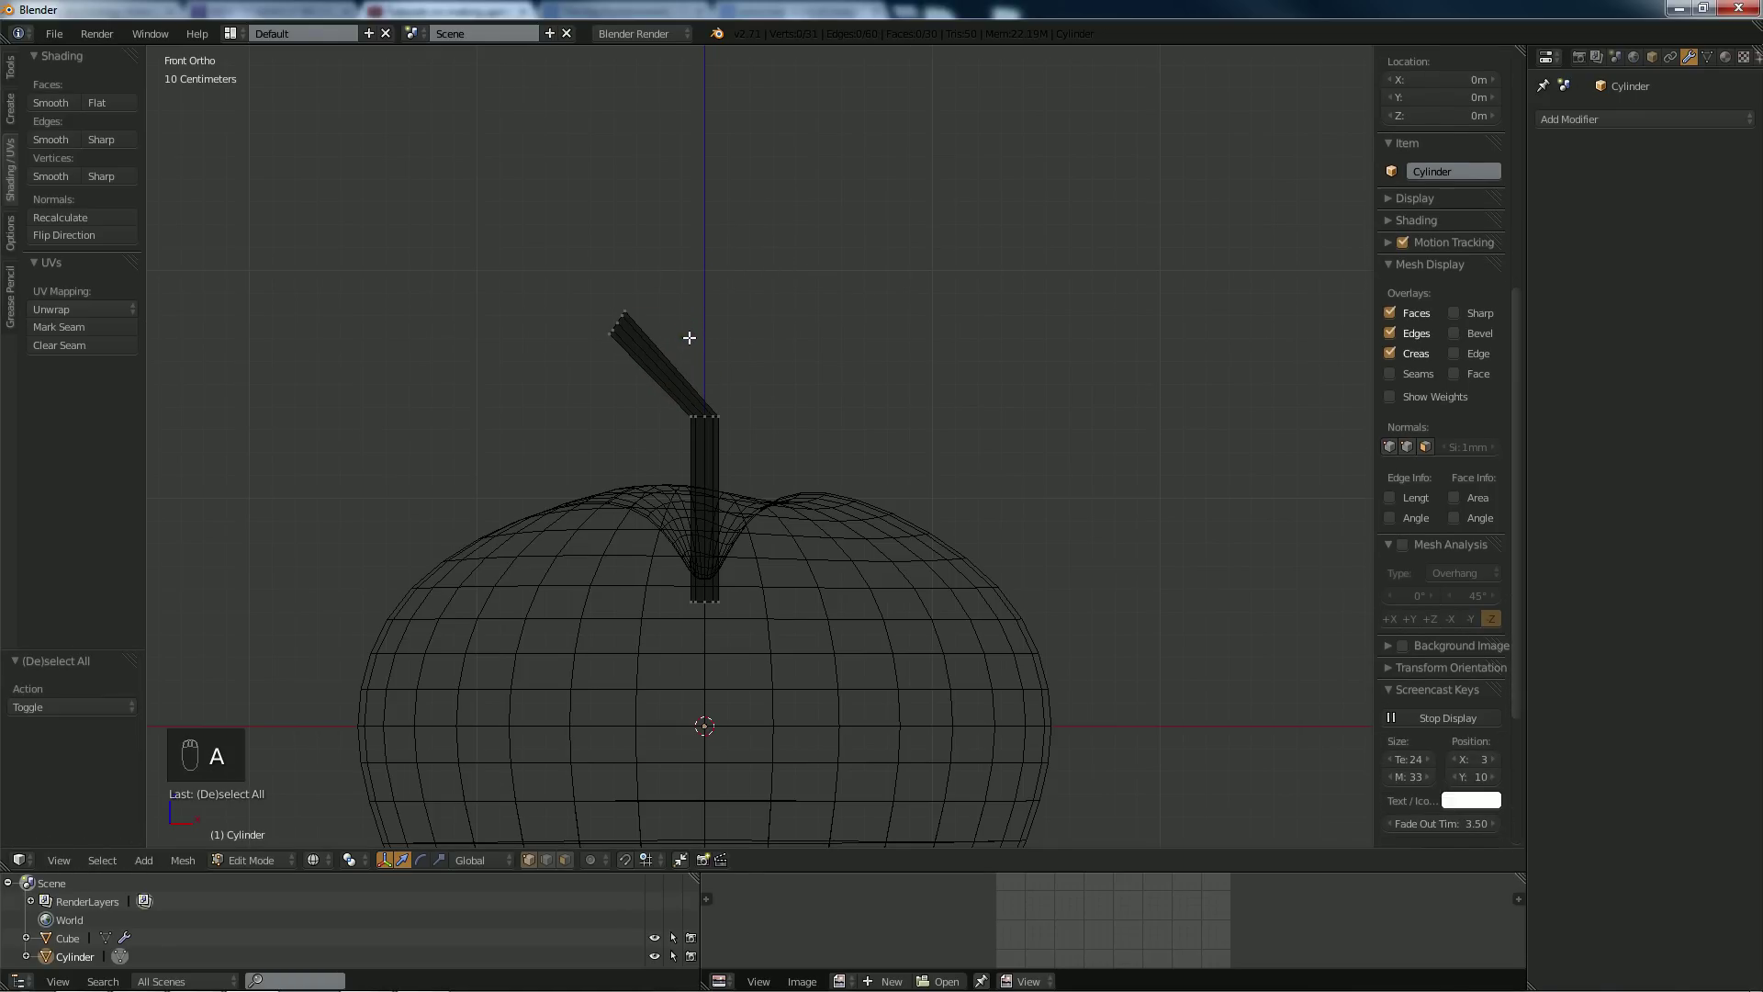
key("b")
left_click_drag(665, 398, 741, 465)
key("r")
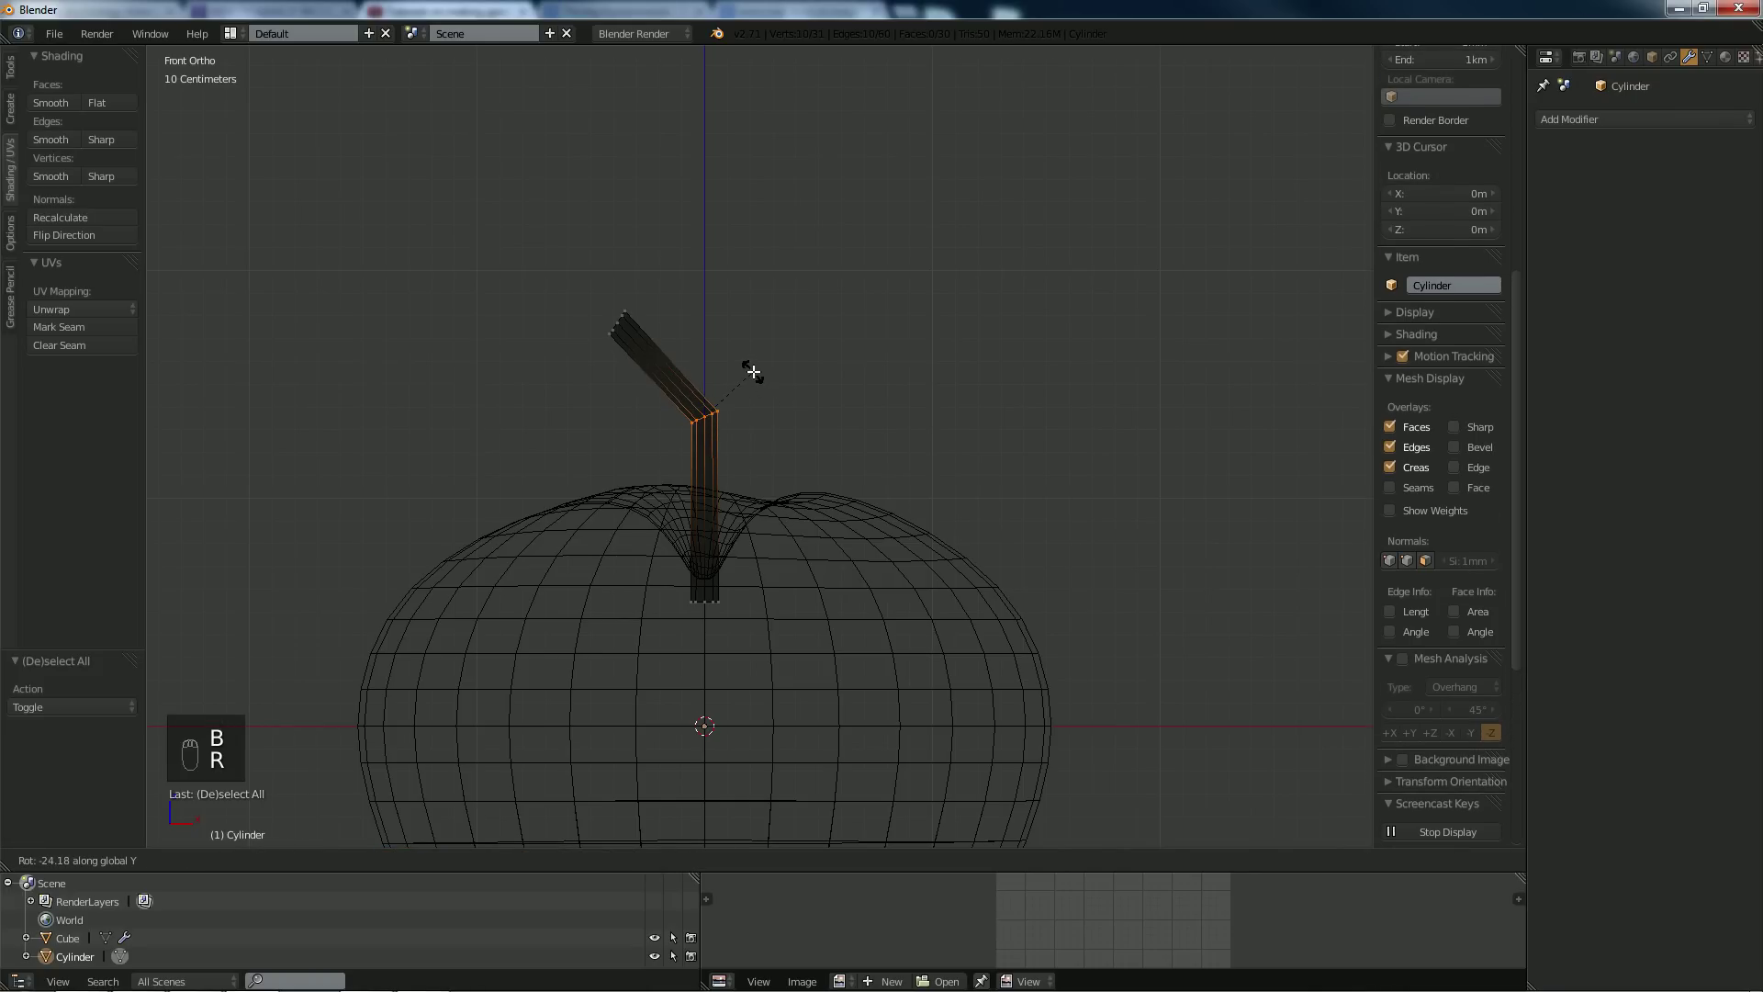
left_click(753, 369)
key("a")
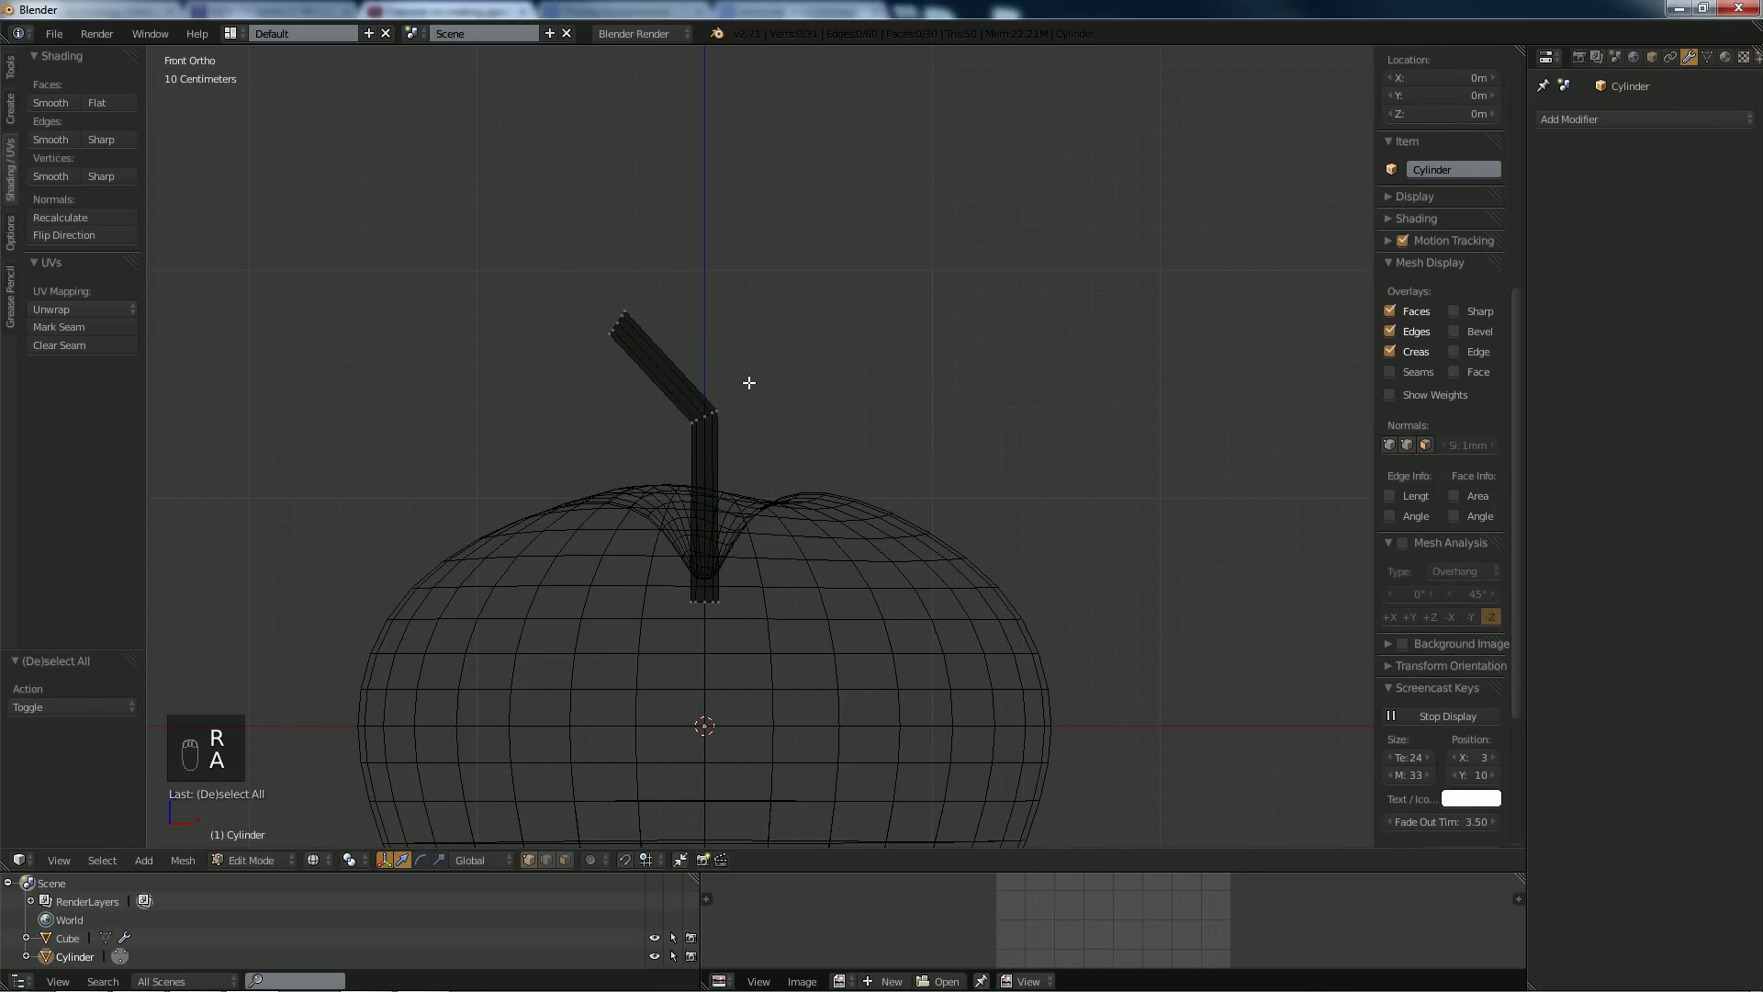
Add a loop cut on the upper stem and slide it slightly along X.
key("ctrl+r")
left_click(660, 376)
left_click(660, 376)
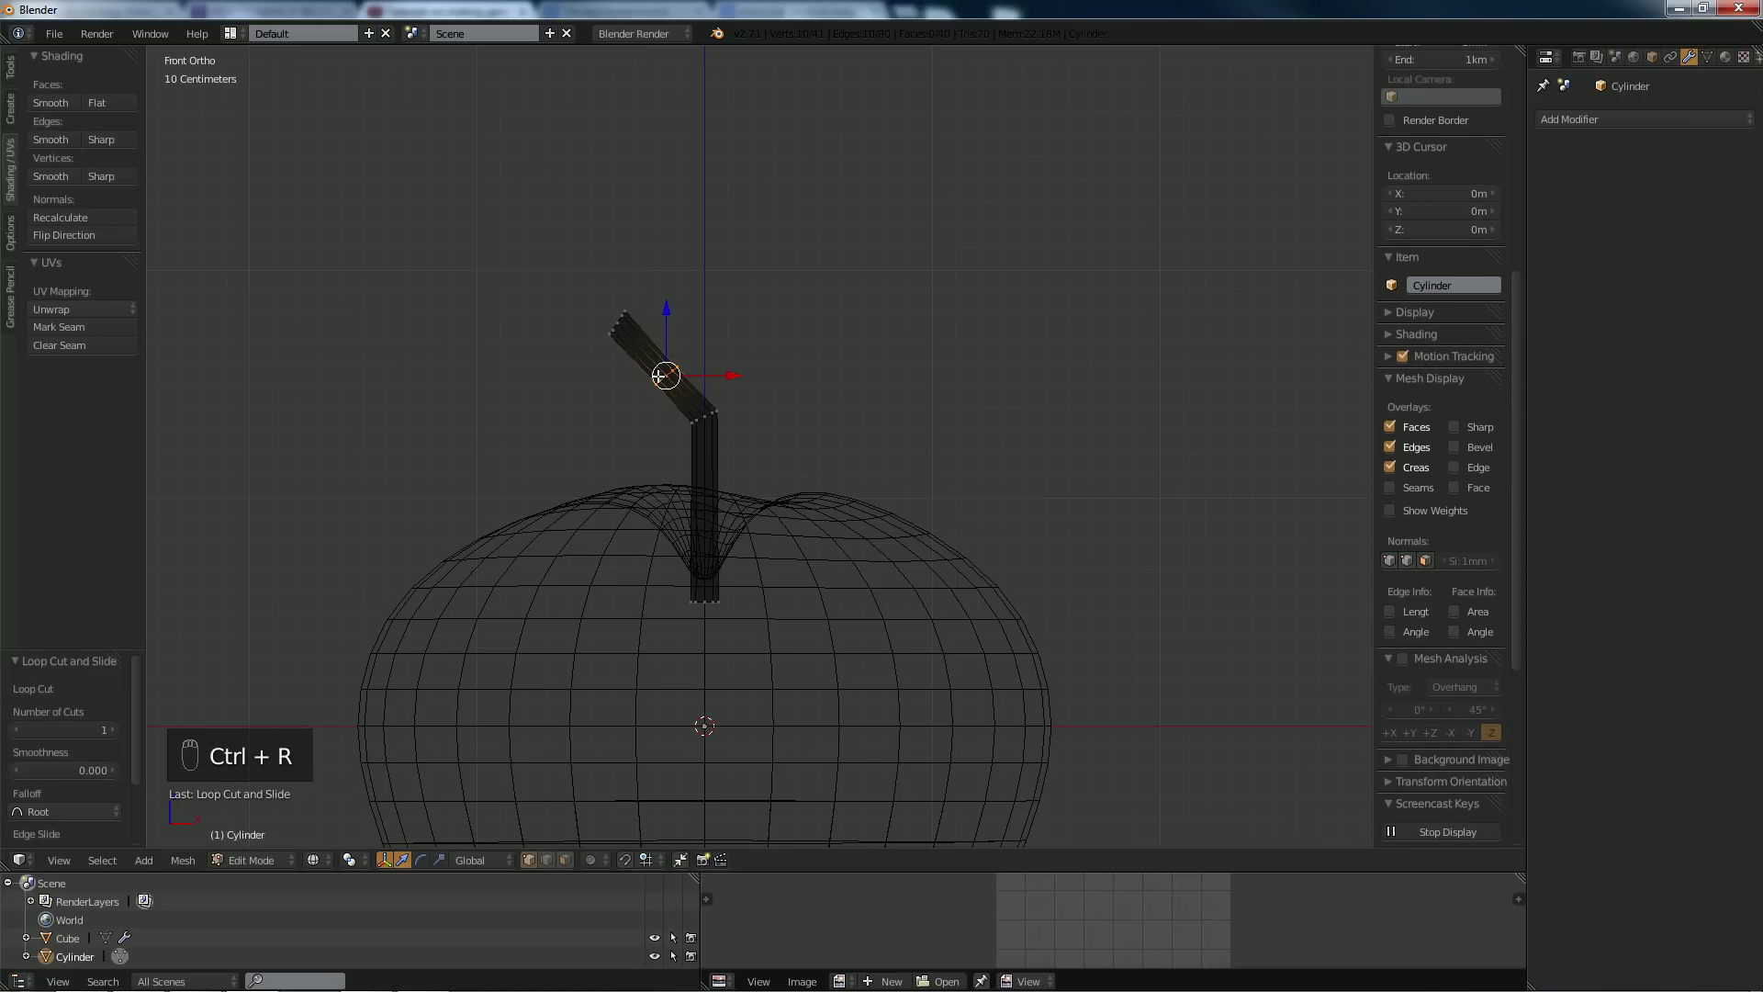
left_click_drag(689, 378, 699, 379)
key("a")
Slide the stem's top cap sideways along X, undoing a misplaced vertex move.
key("b")
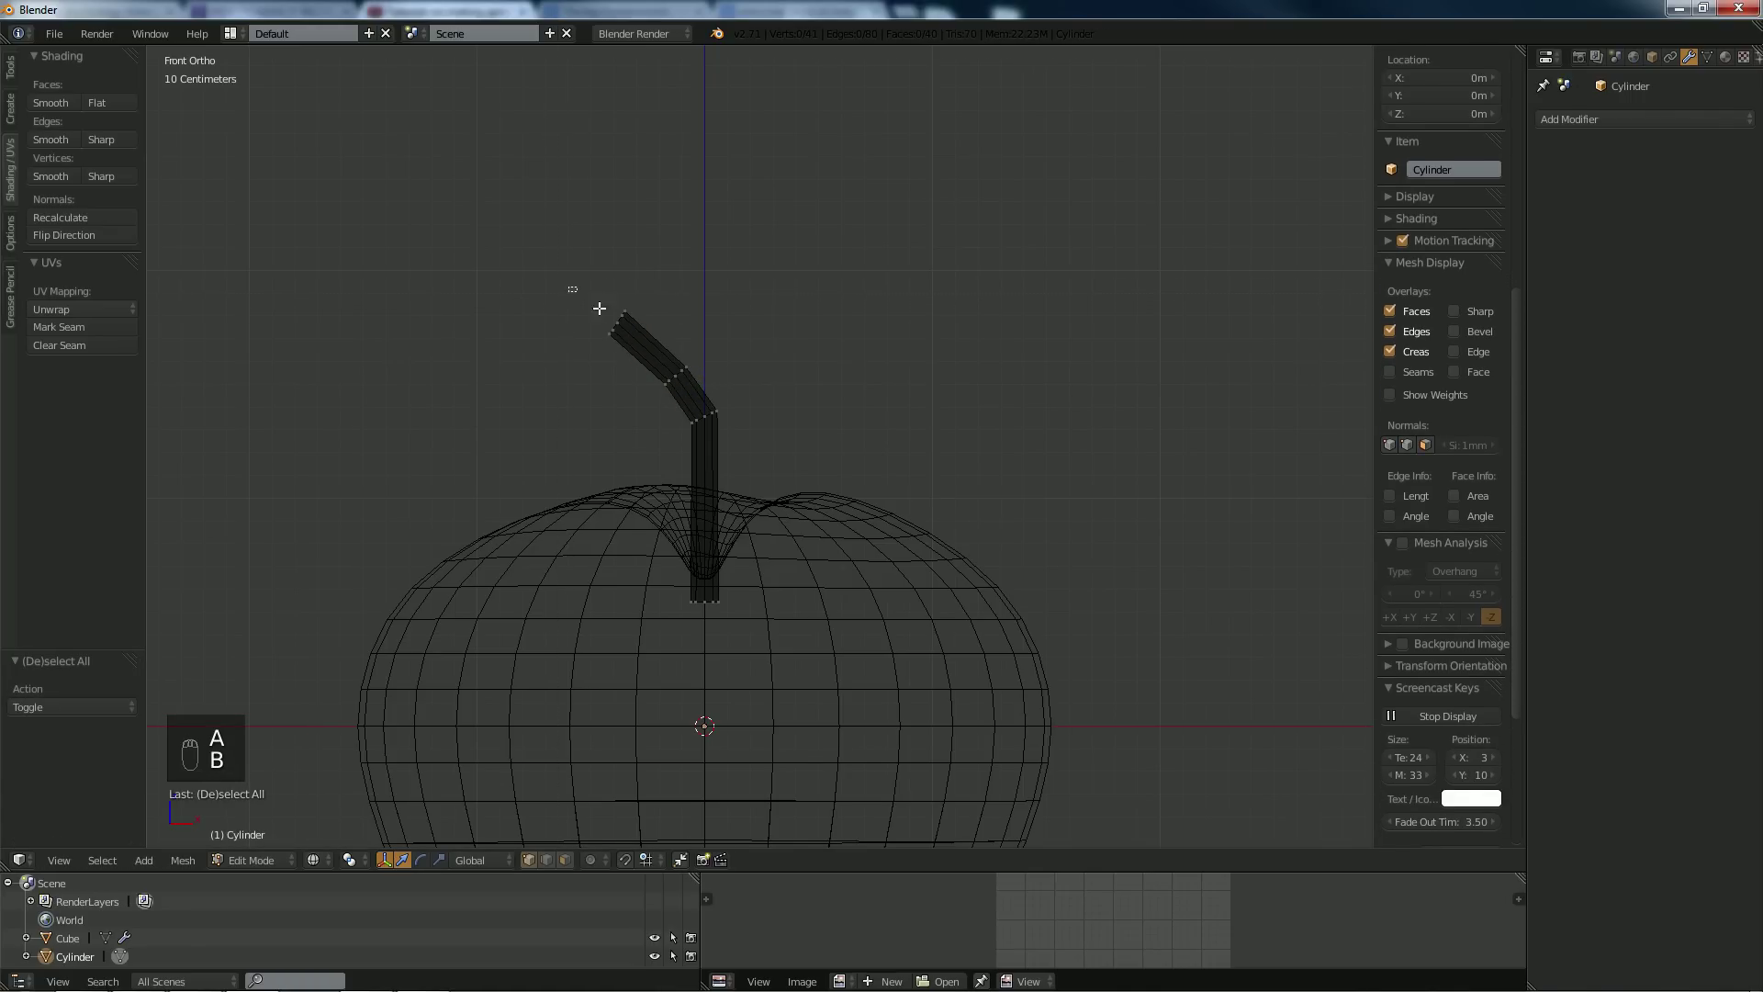
left_click_drag(580, 285, 648, 352)
right_click_drag(618, 320, 618, 360)
key("ctrl+z")
key("a")
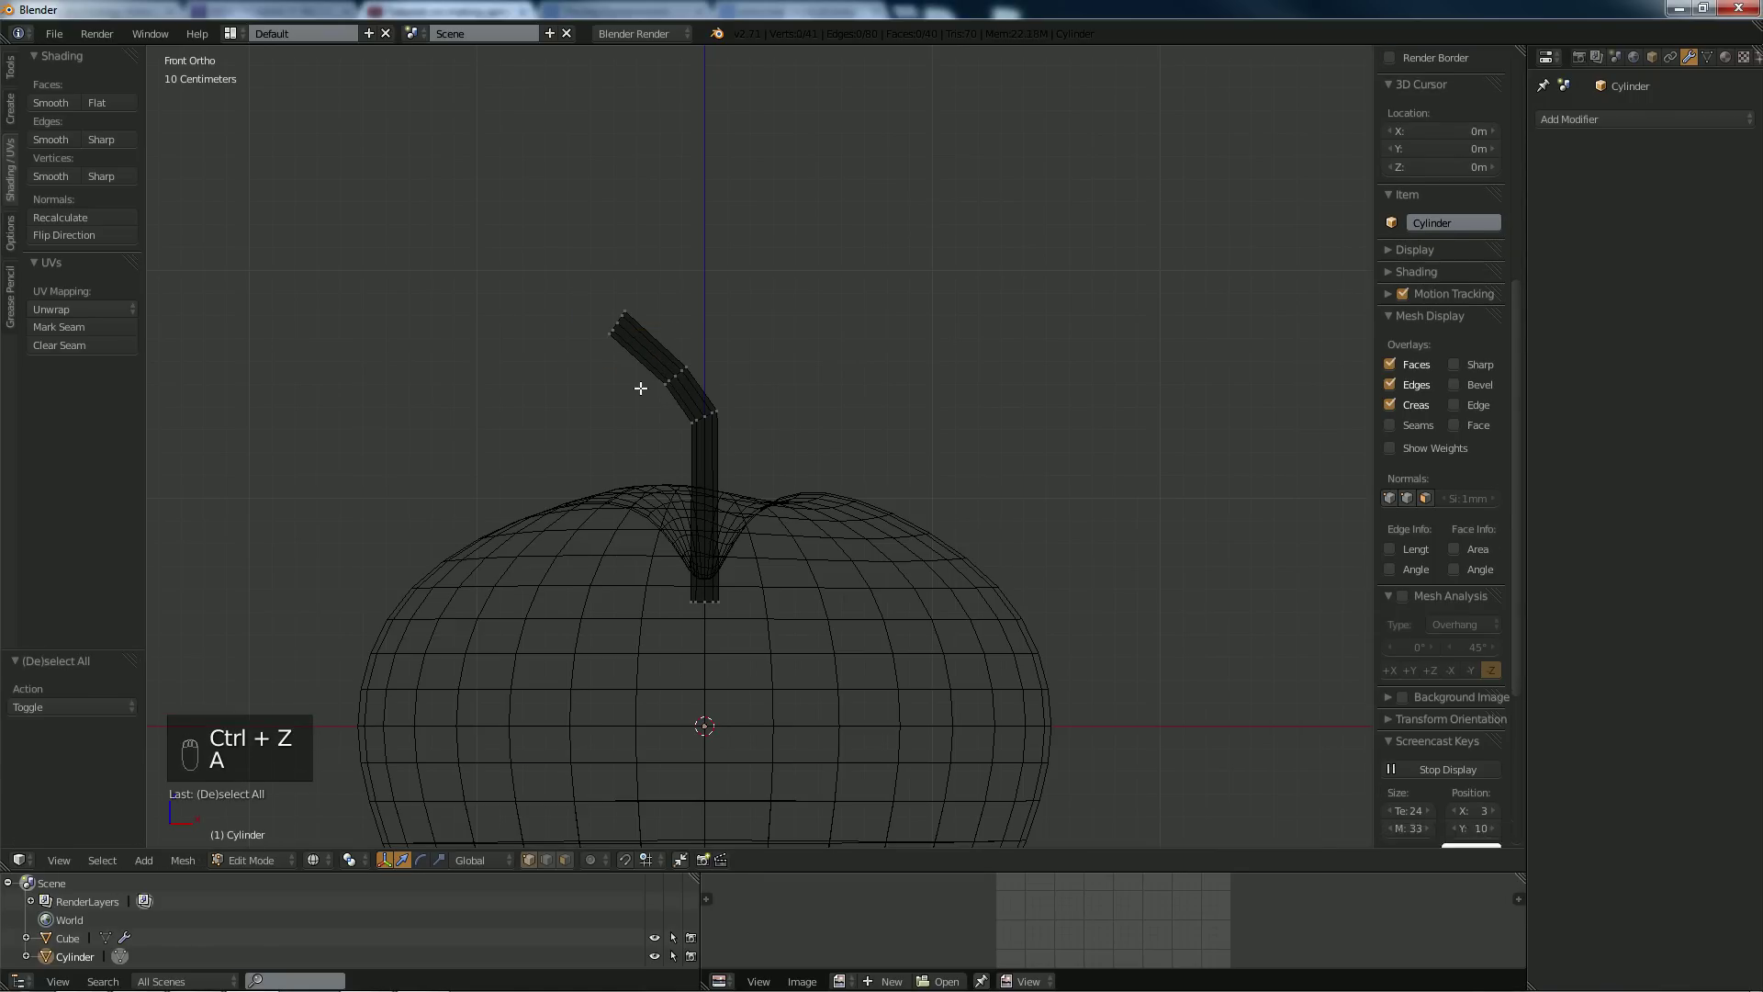
key("b")
left_click_drag(573, 270, 685, 327)
left_click(687, 325)
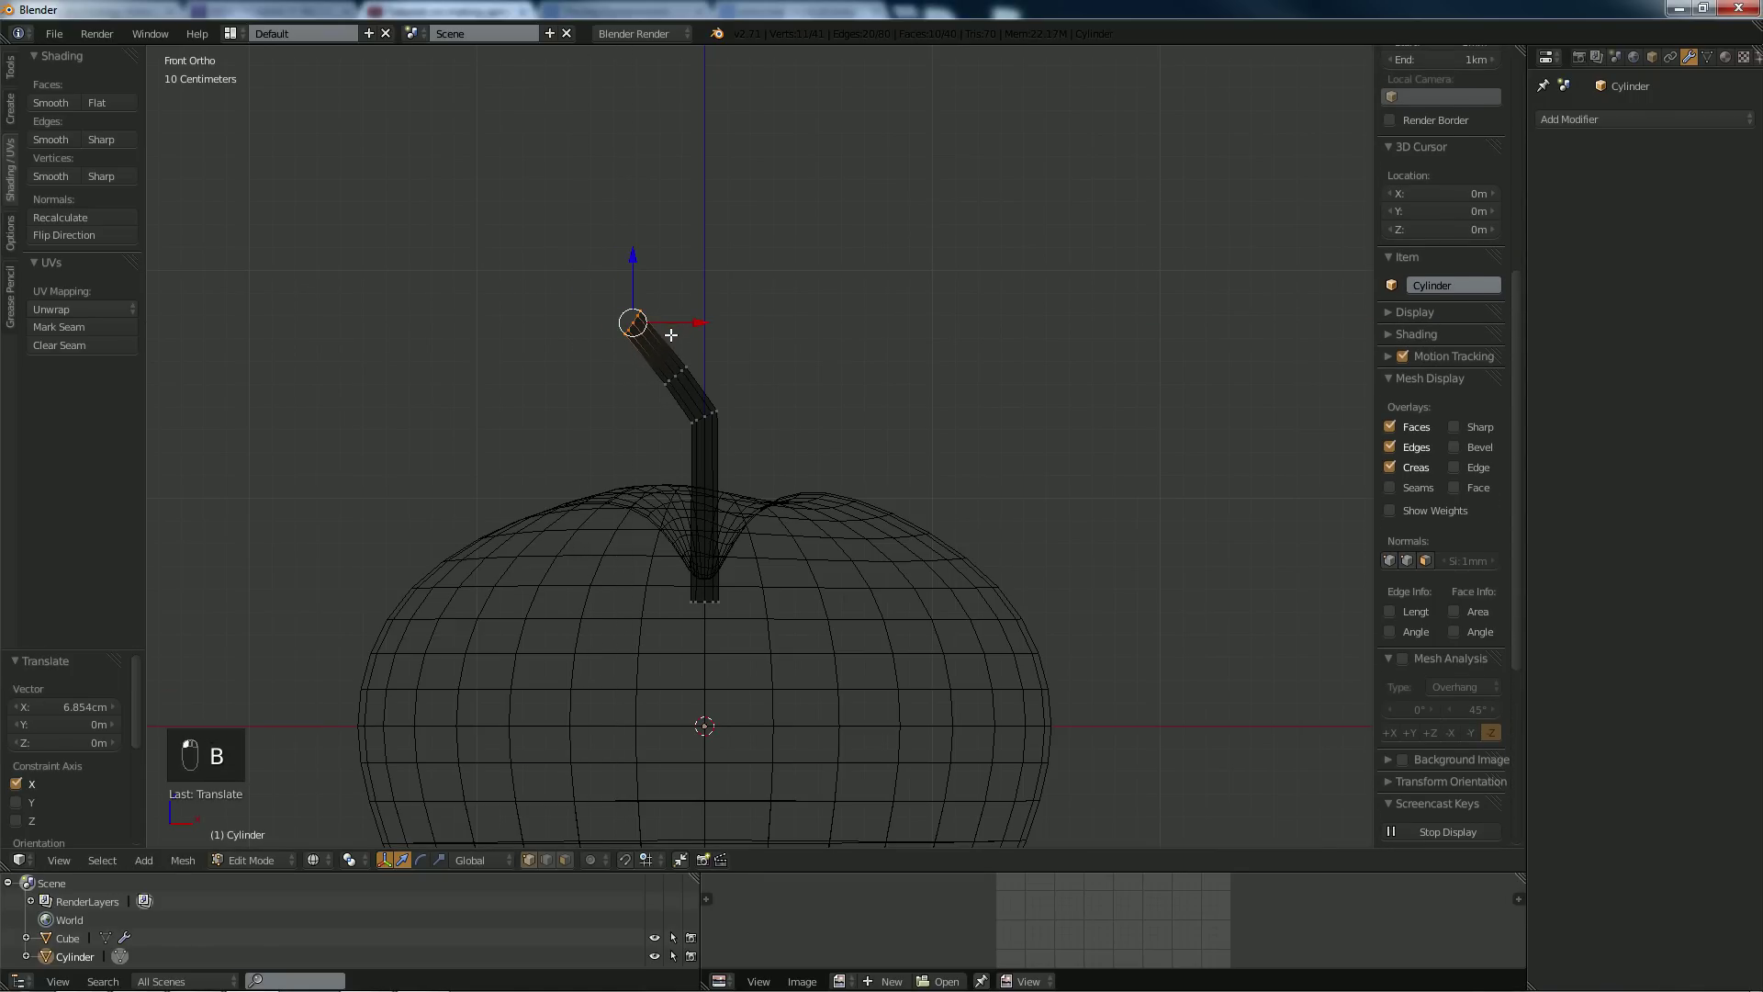
key("a")
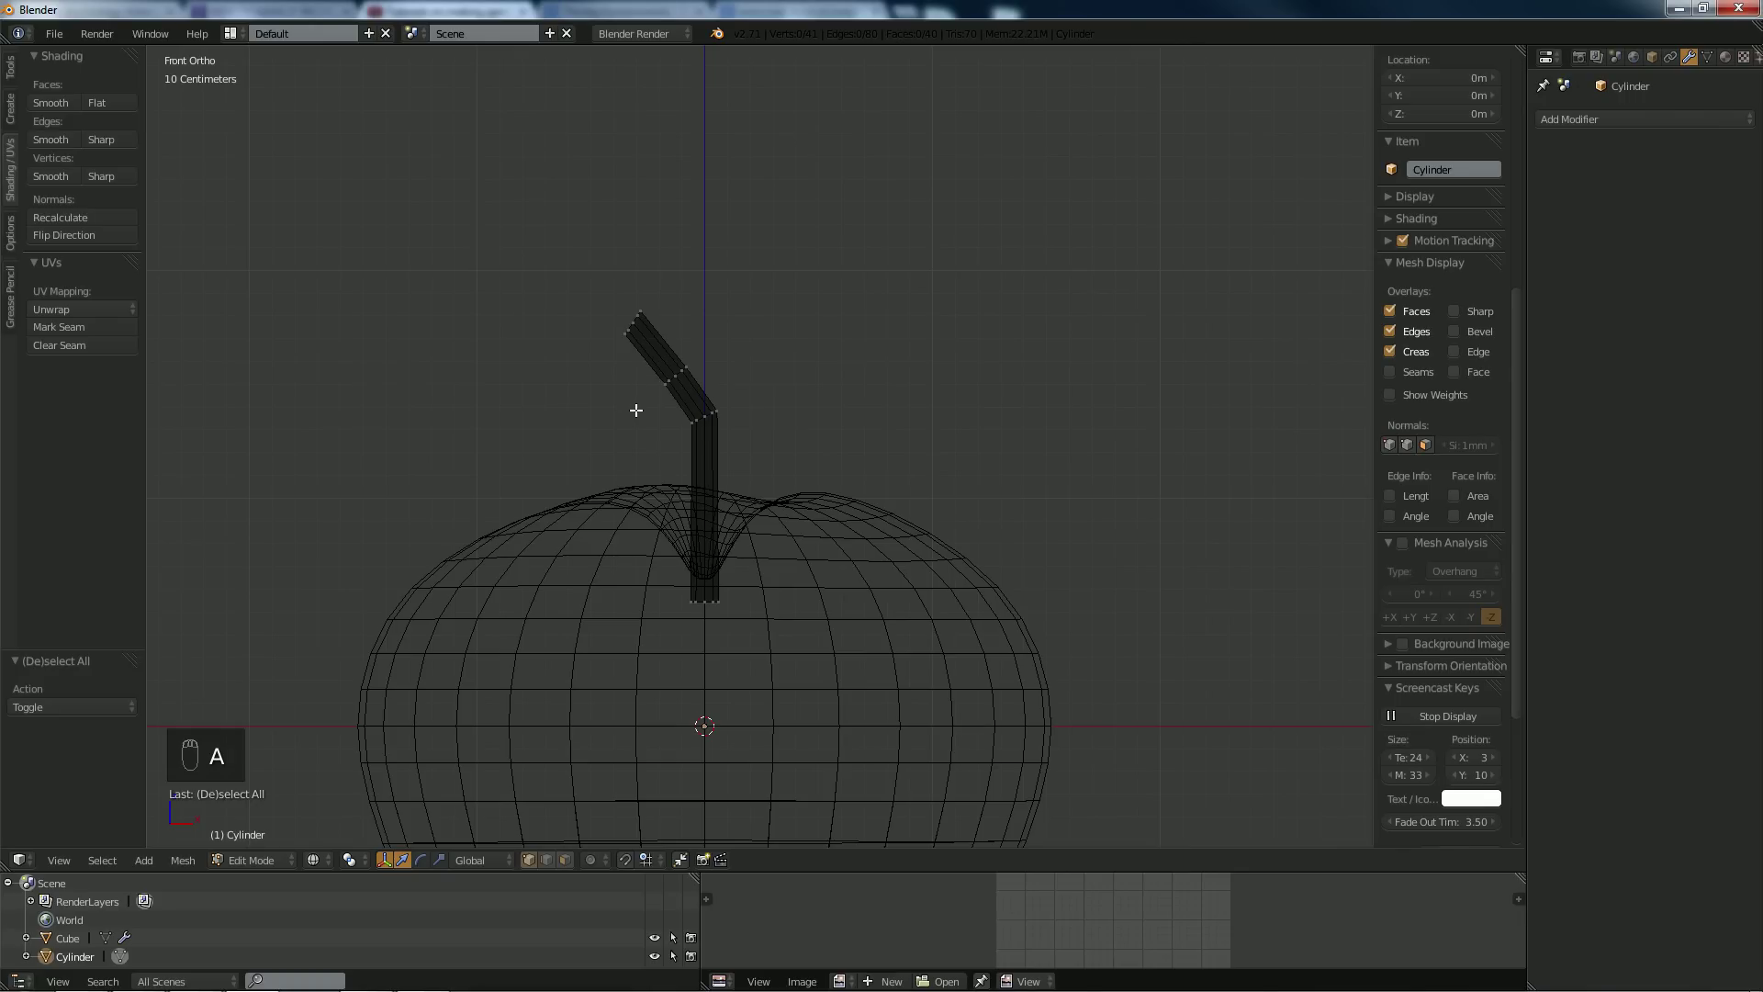
Lower, rotate and shift the stem cap, then shrink it to 0.536.
key("b")
mouse_move(606, 246)
left_mouse_down()
mouse_move(664, 362)
mouse_move(635, 259)
left_mouse_up()
left_click(638, 260)
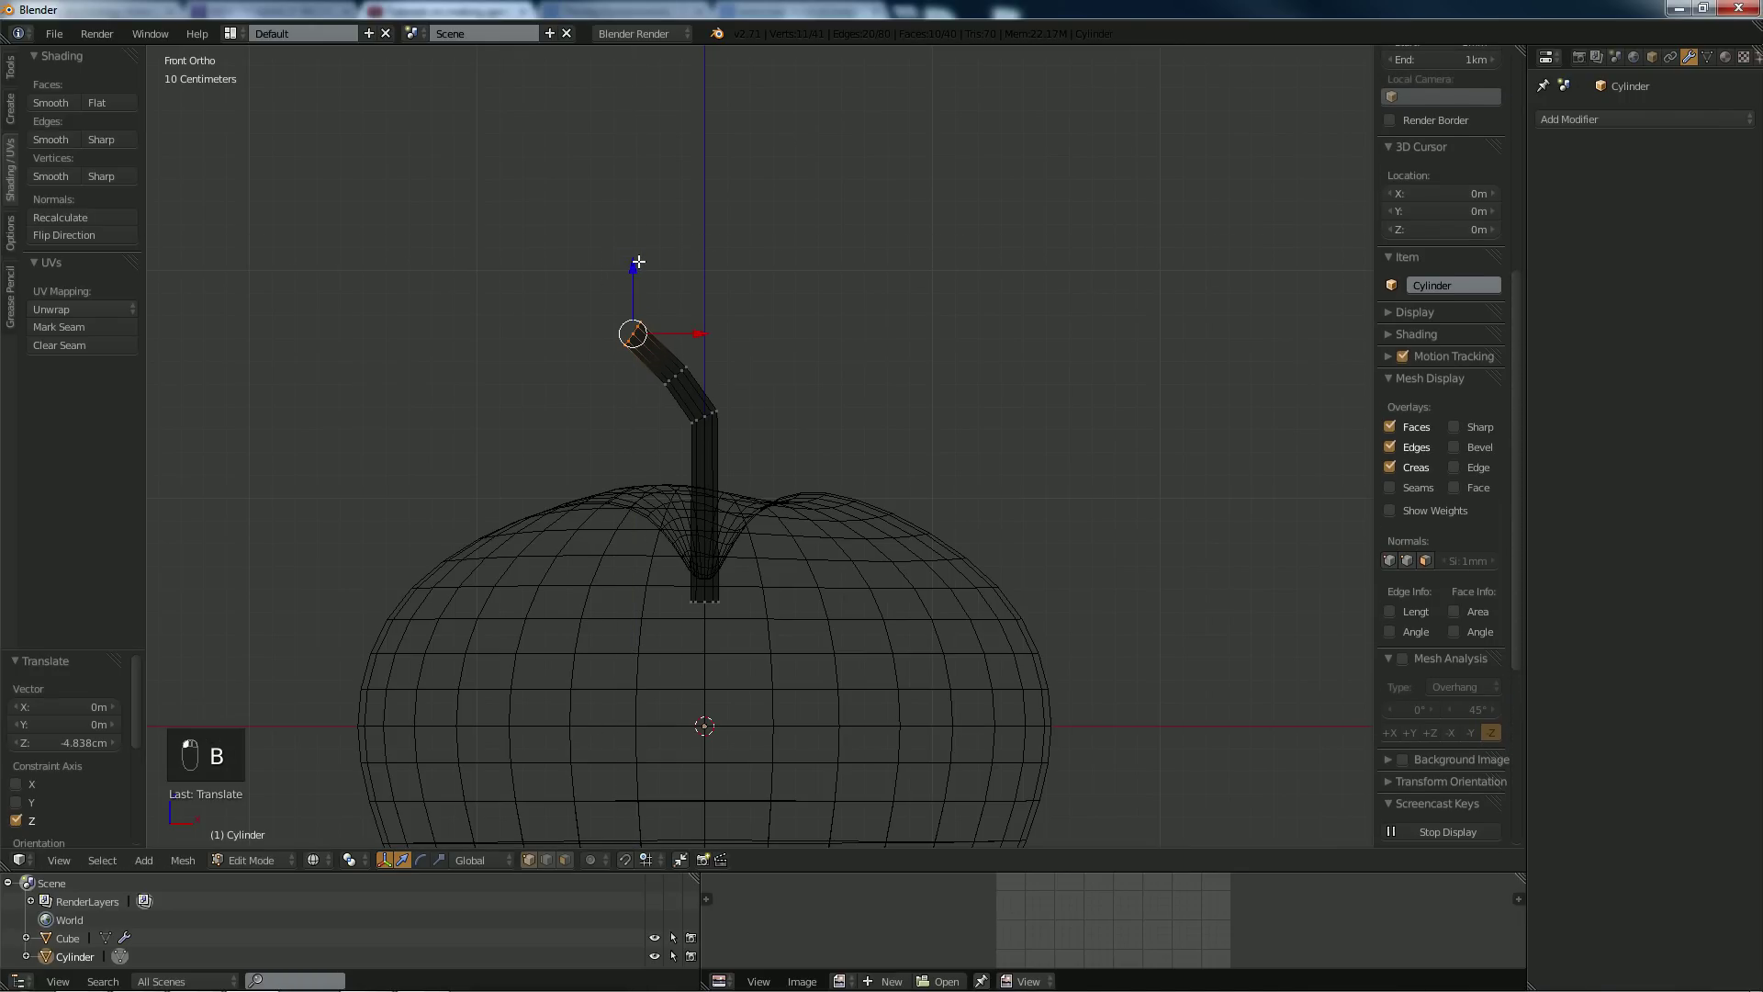
key("r")
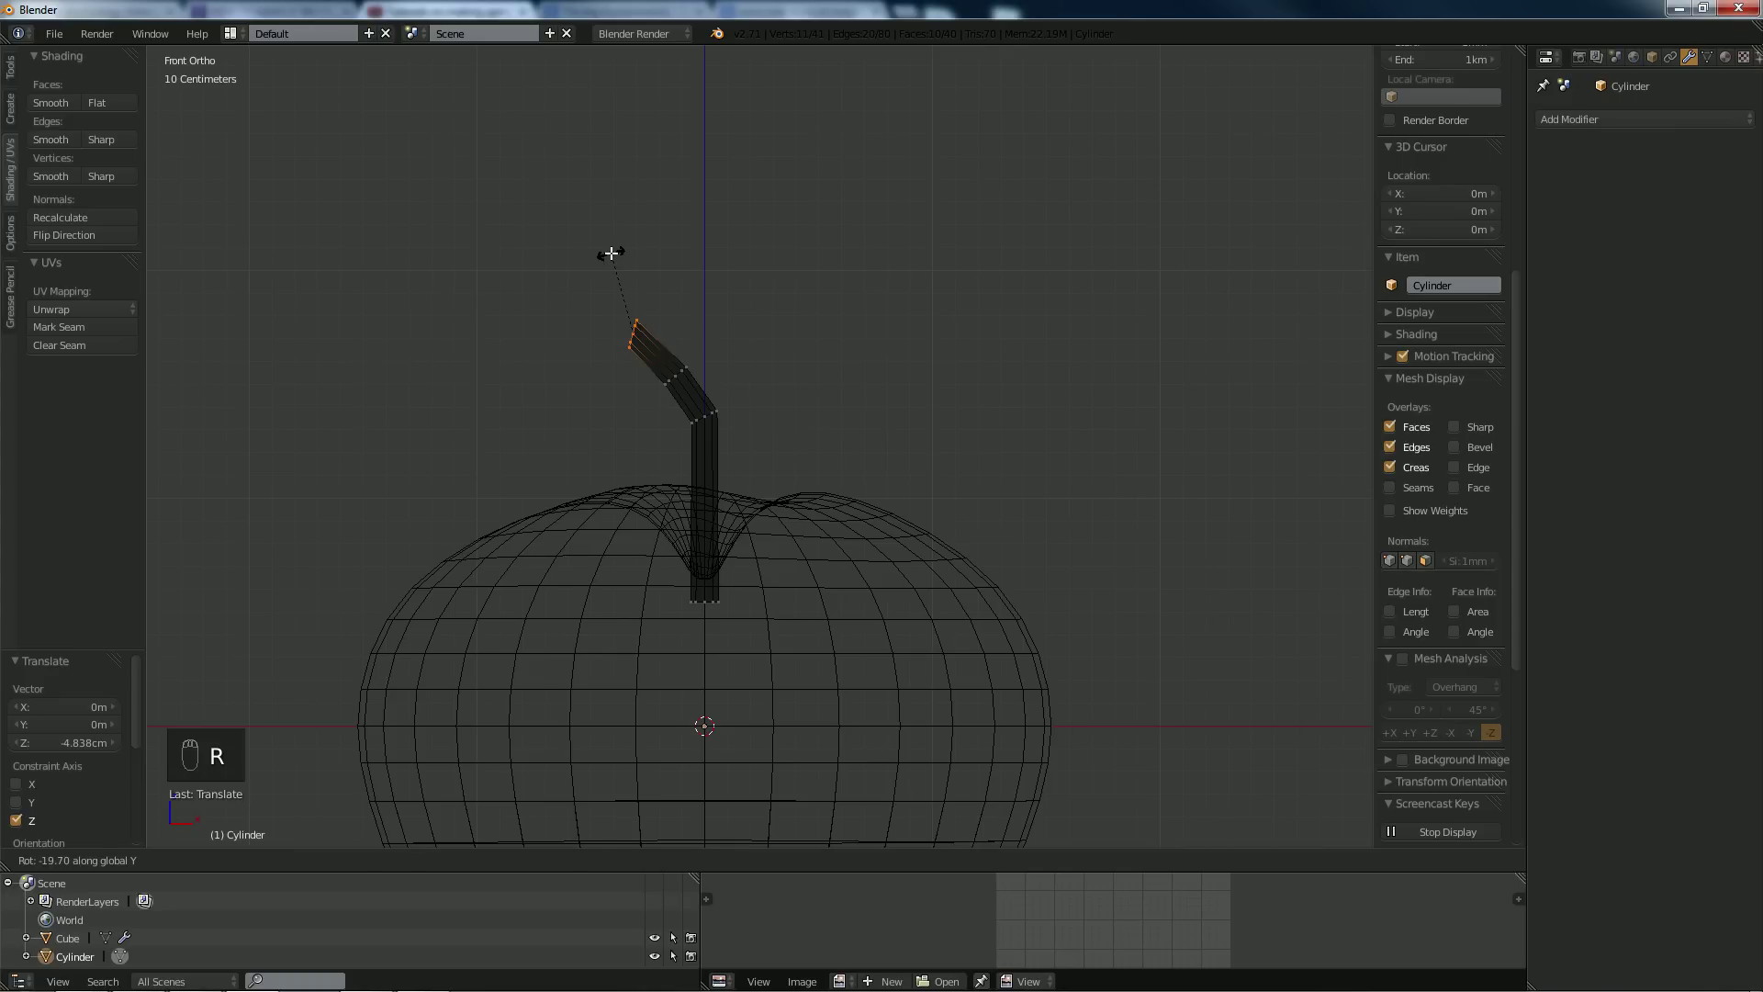
left_click(610, 252)
left_click_drag(632, 268, 630, 270)
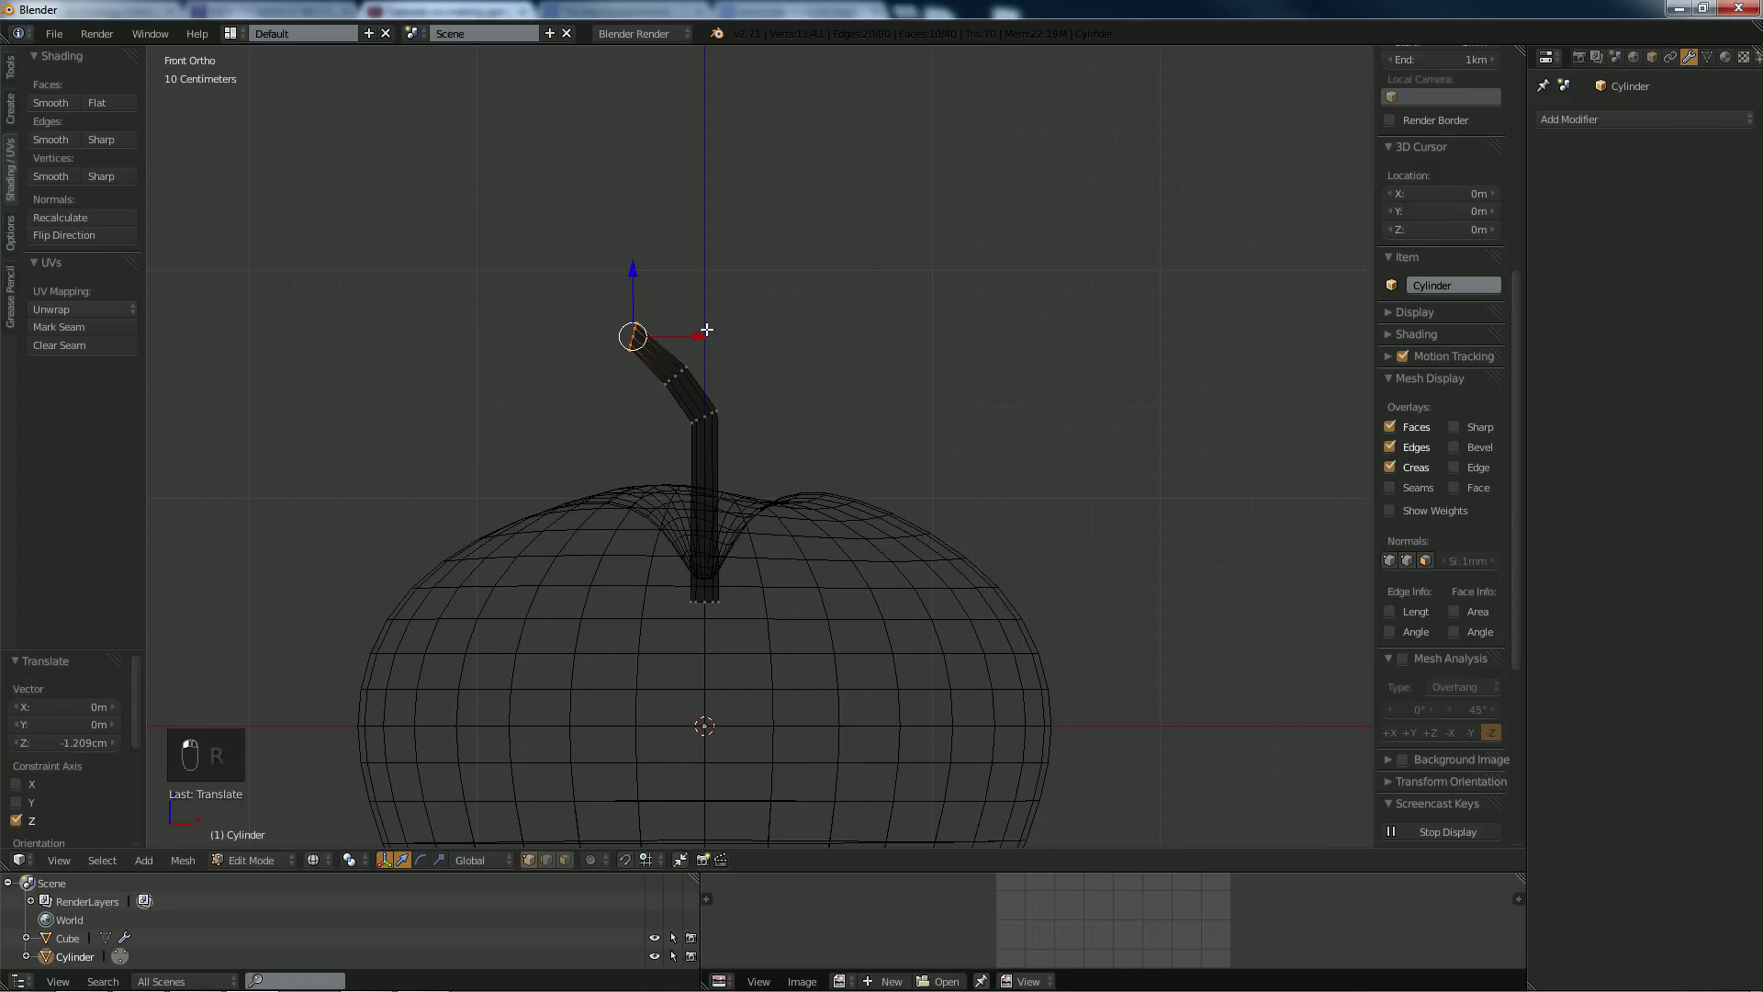
left_click_drag(704, 332, 695, 331)
key("s")
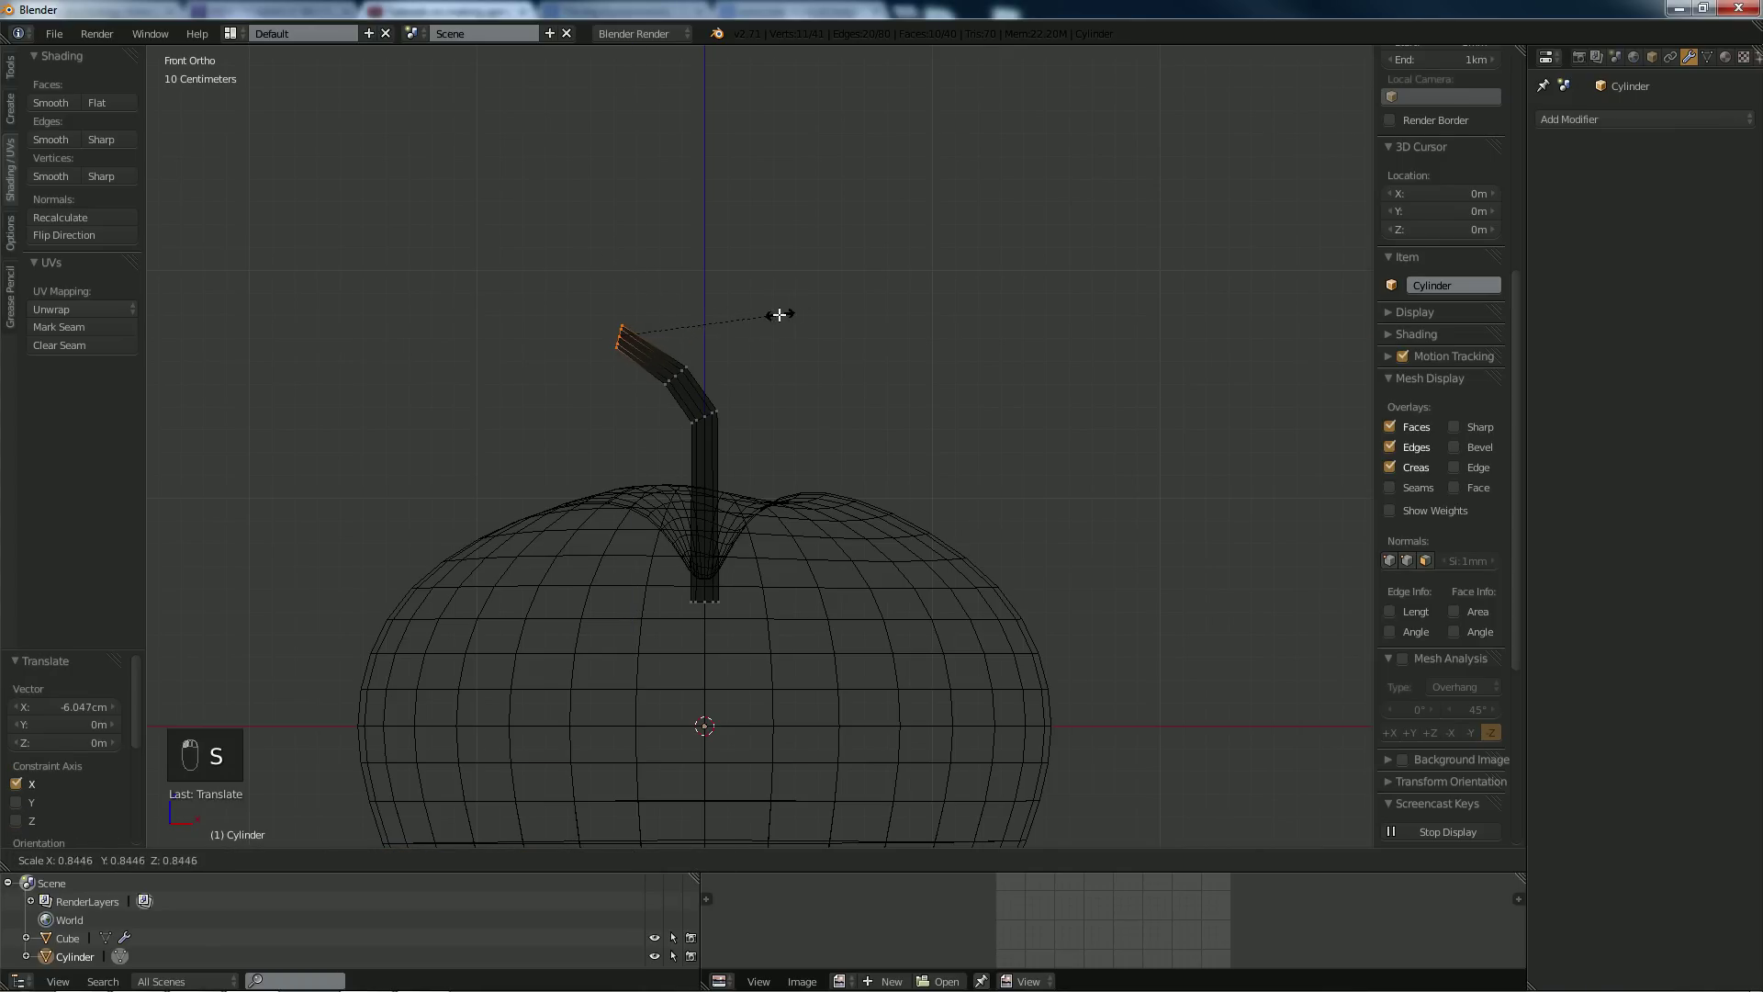
left_click(719, 314)
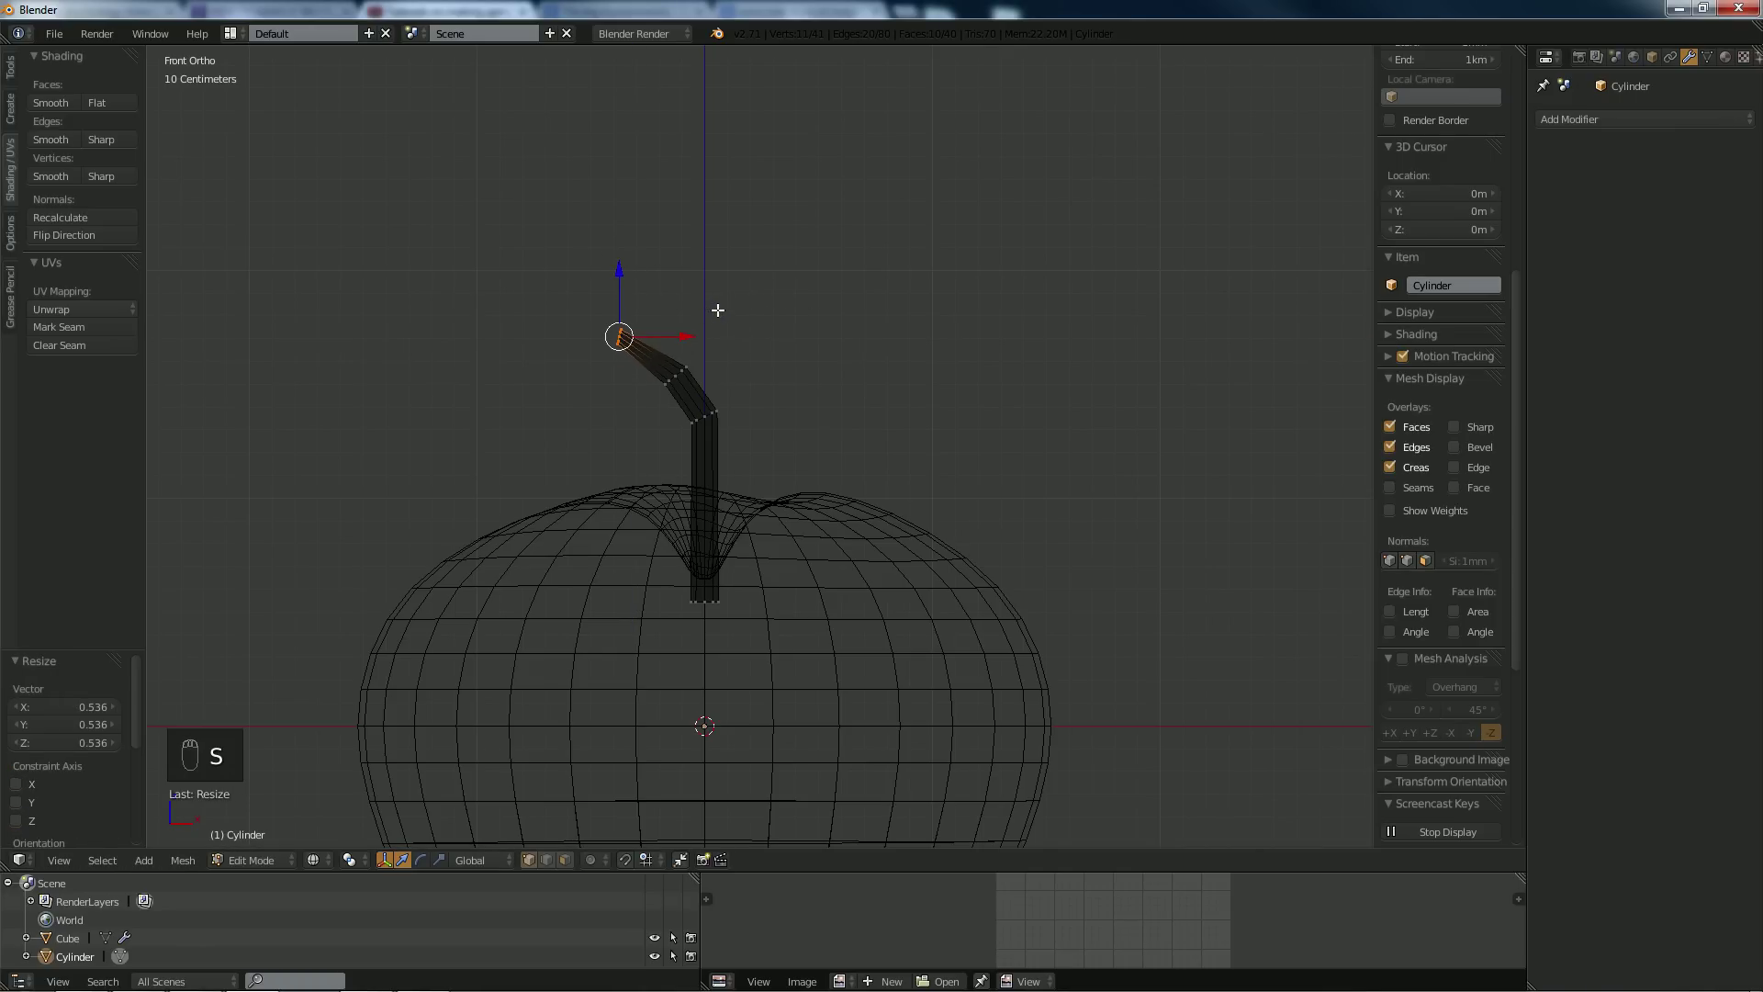
key("a")
Scale the middle bend ring to 0.831 and the lower joint ring to 0.911.
key("b")
left_click_drag(632, 336, 708, 391)
key("s")
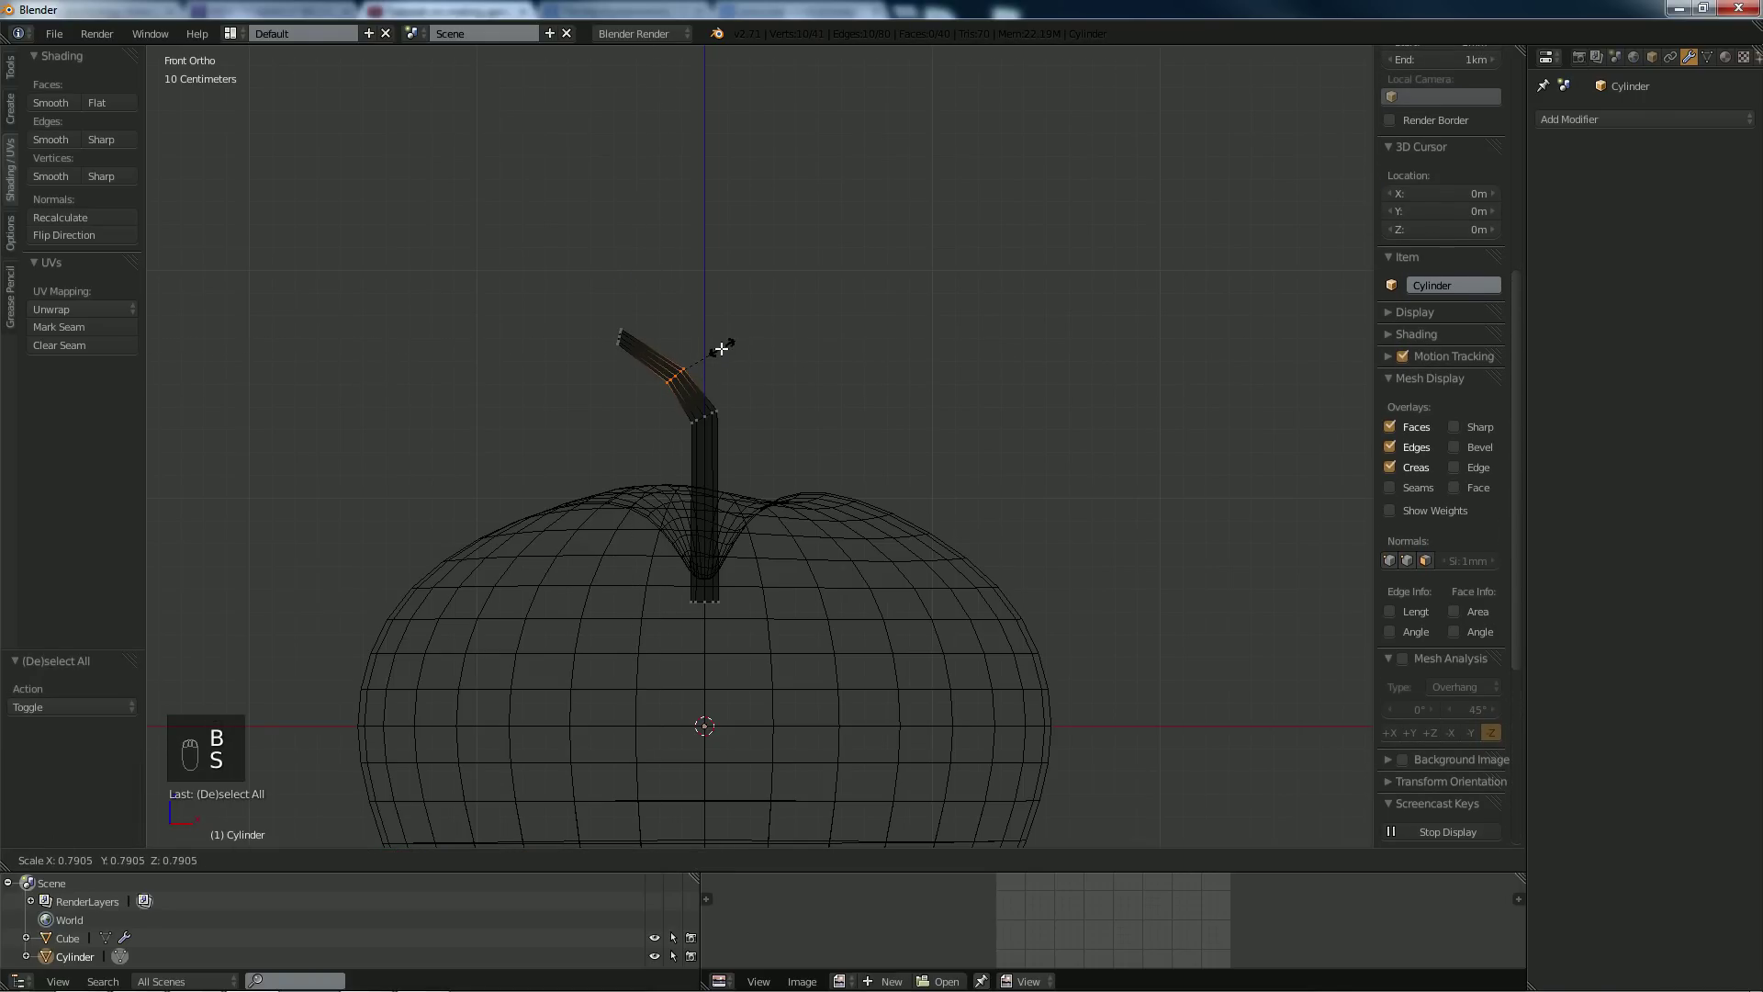
left_click(726, 358)
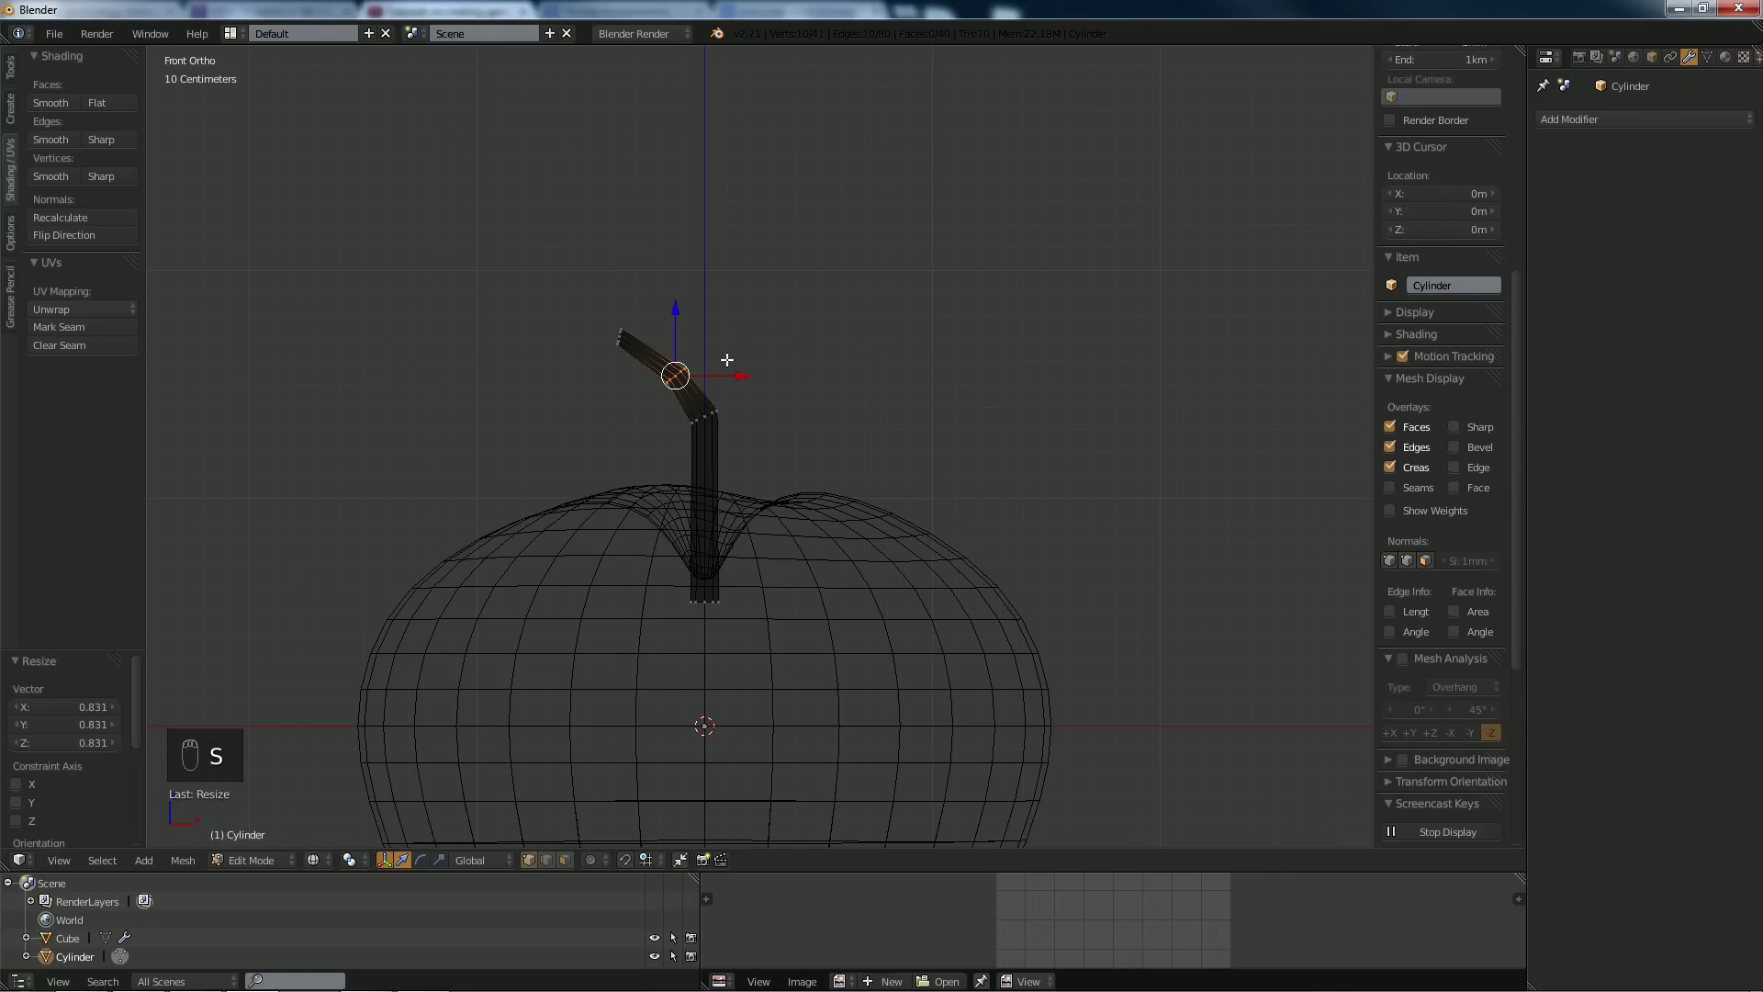
key("a")
key("b")
mouse_move(778, 413)
left_mouse_down()
mouse_move(673, 417)
mouse_move(663, 439)
mouse_move(802, 392)
left_mouse_up()
key("b")
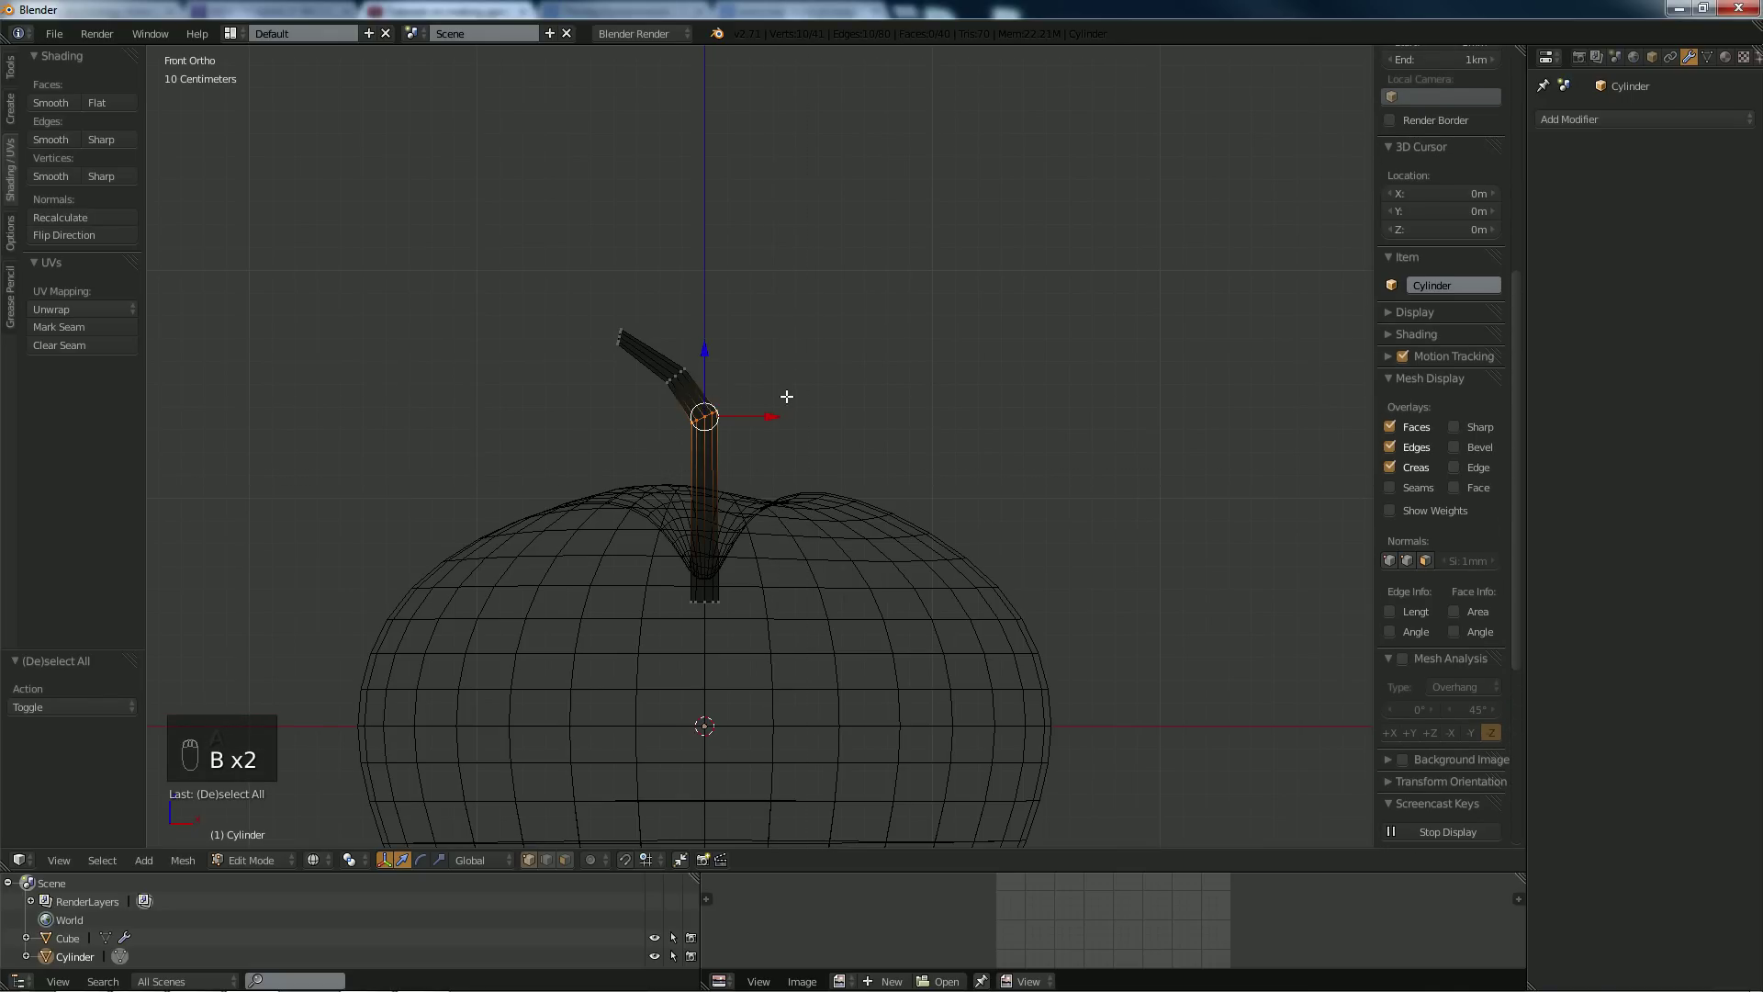
key("s")
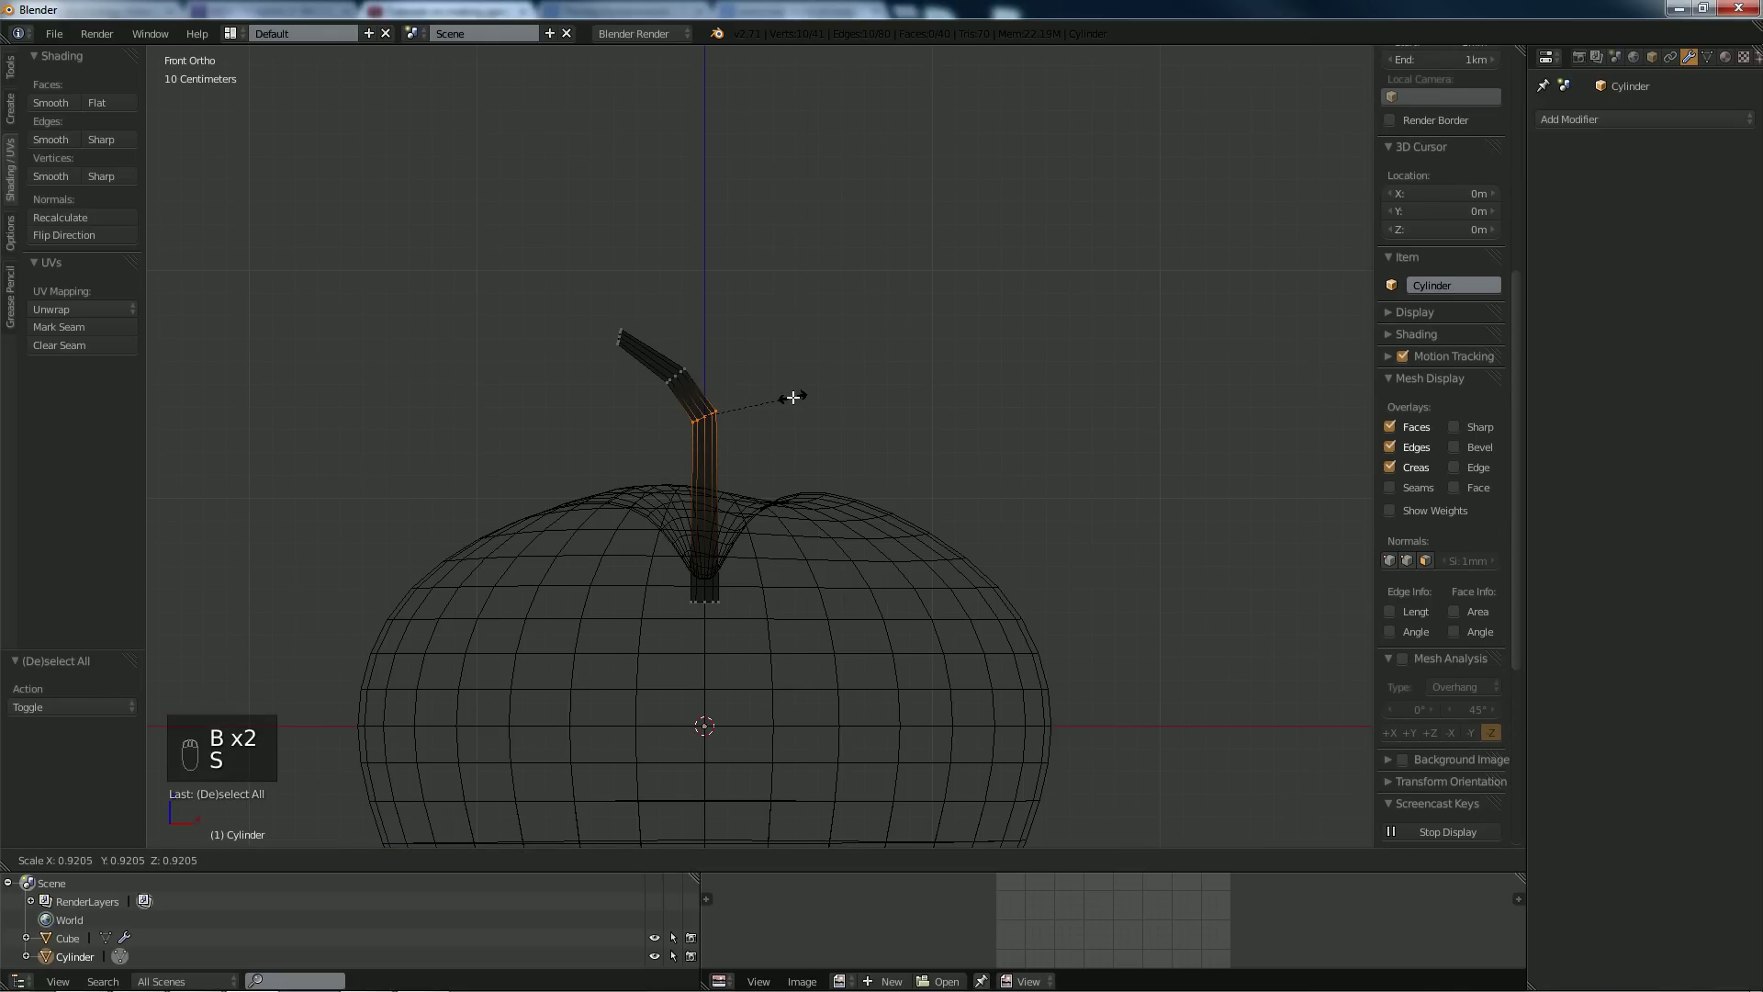
left_click(792, 397)
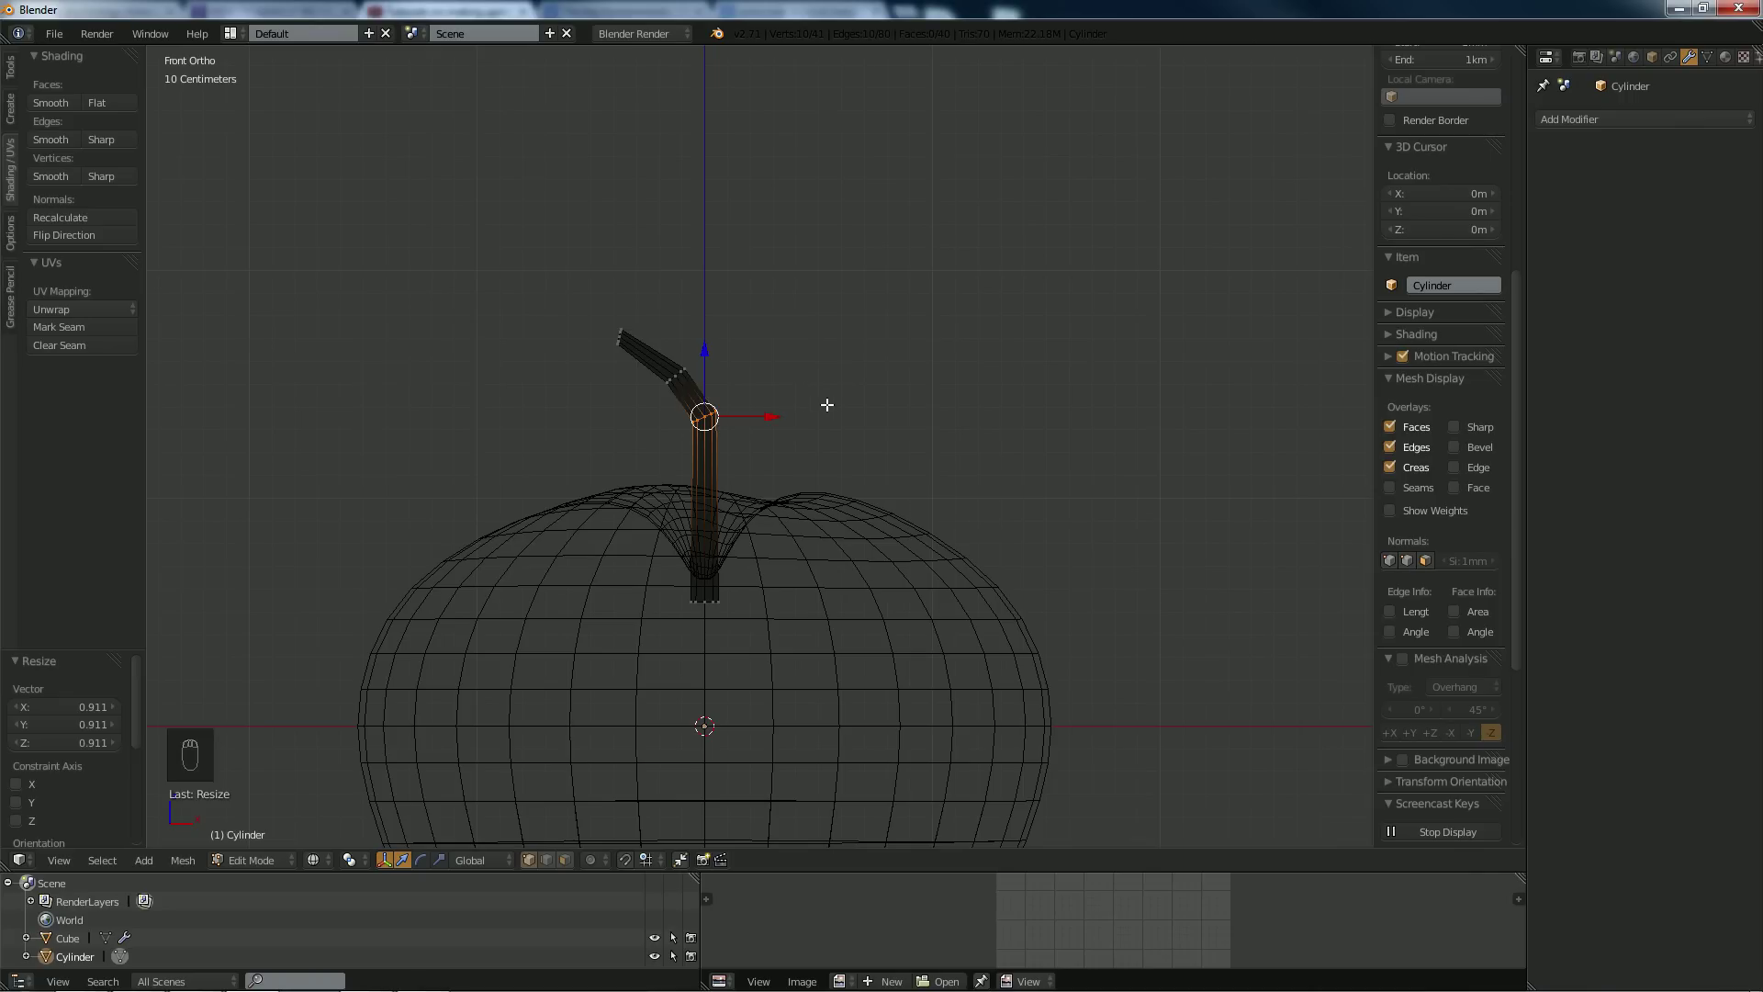
View the apple and bent stem in solid-shaded perspective from above, then re-enter Edit Mode on the stem.
key("a")
key("Tab")
middle_click_drag(735, 378, 721, 448)
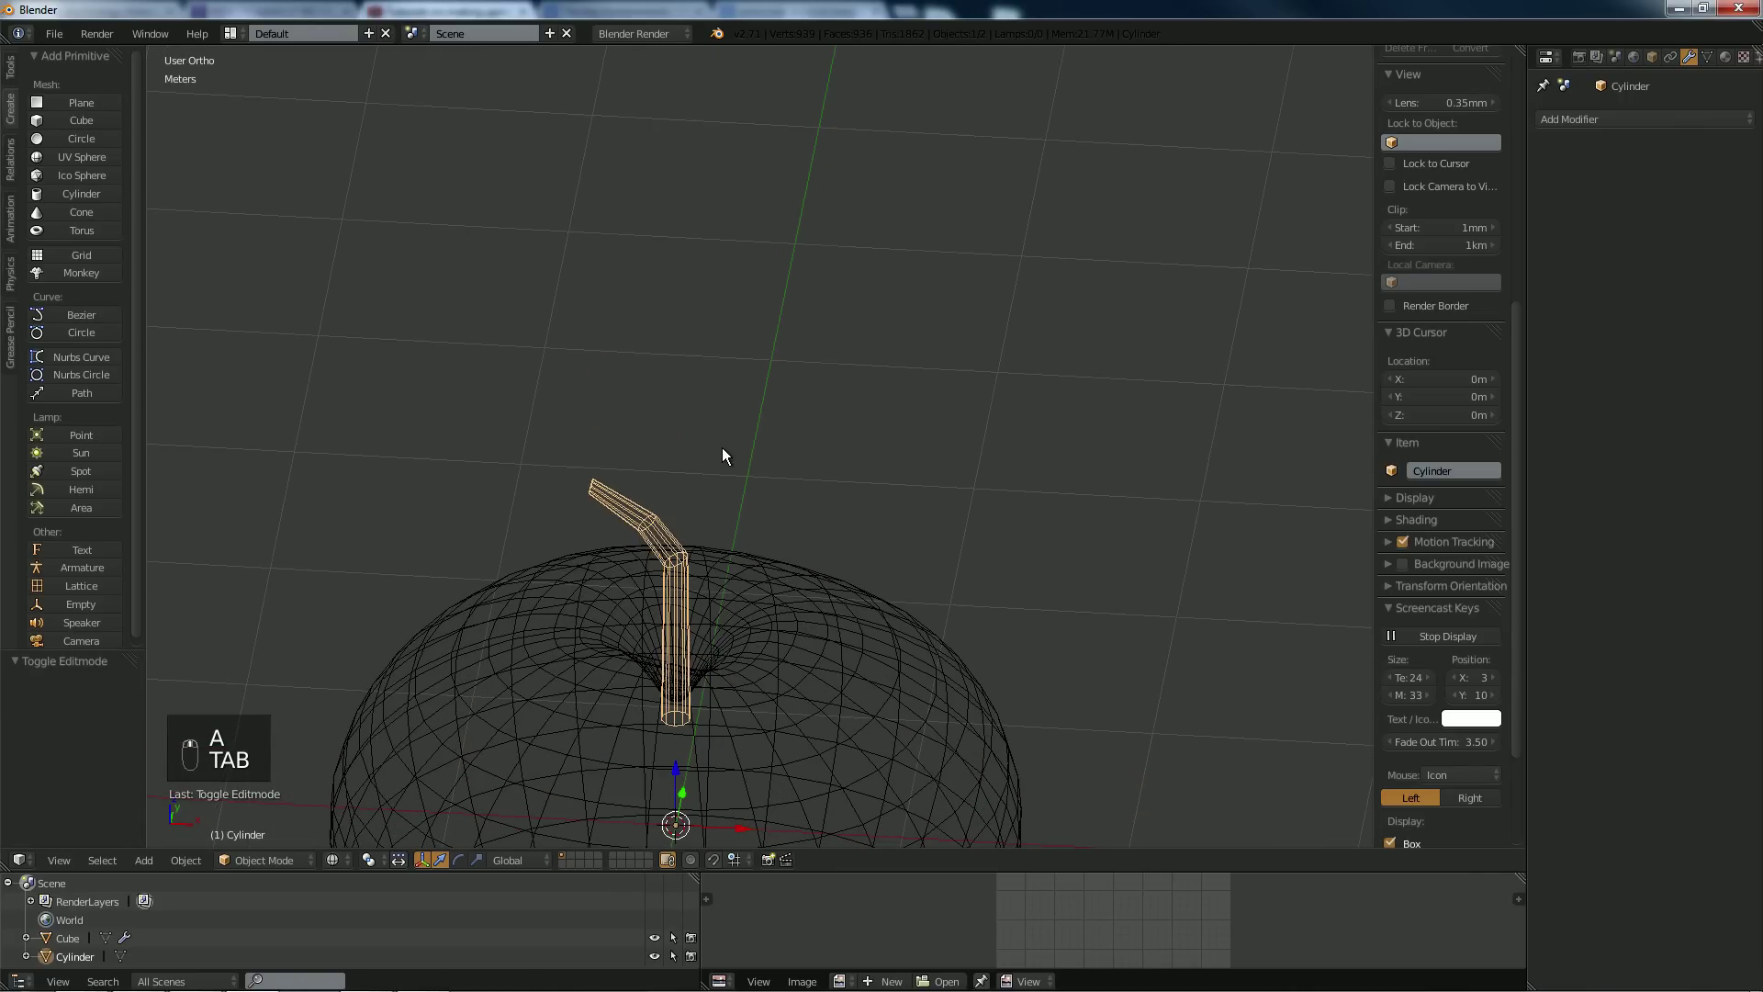
key("KP_5")
key("z")
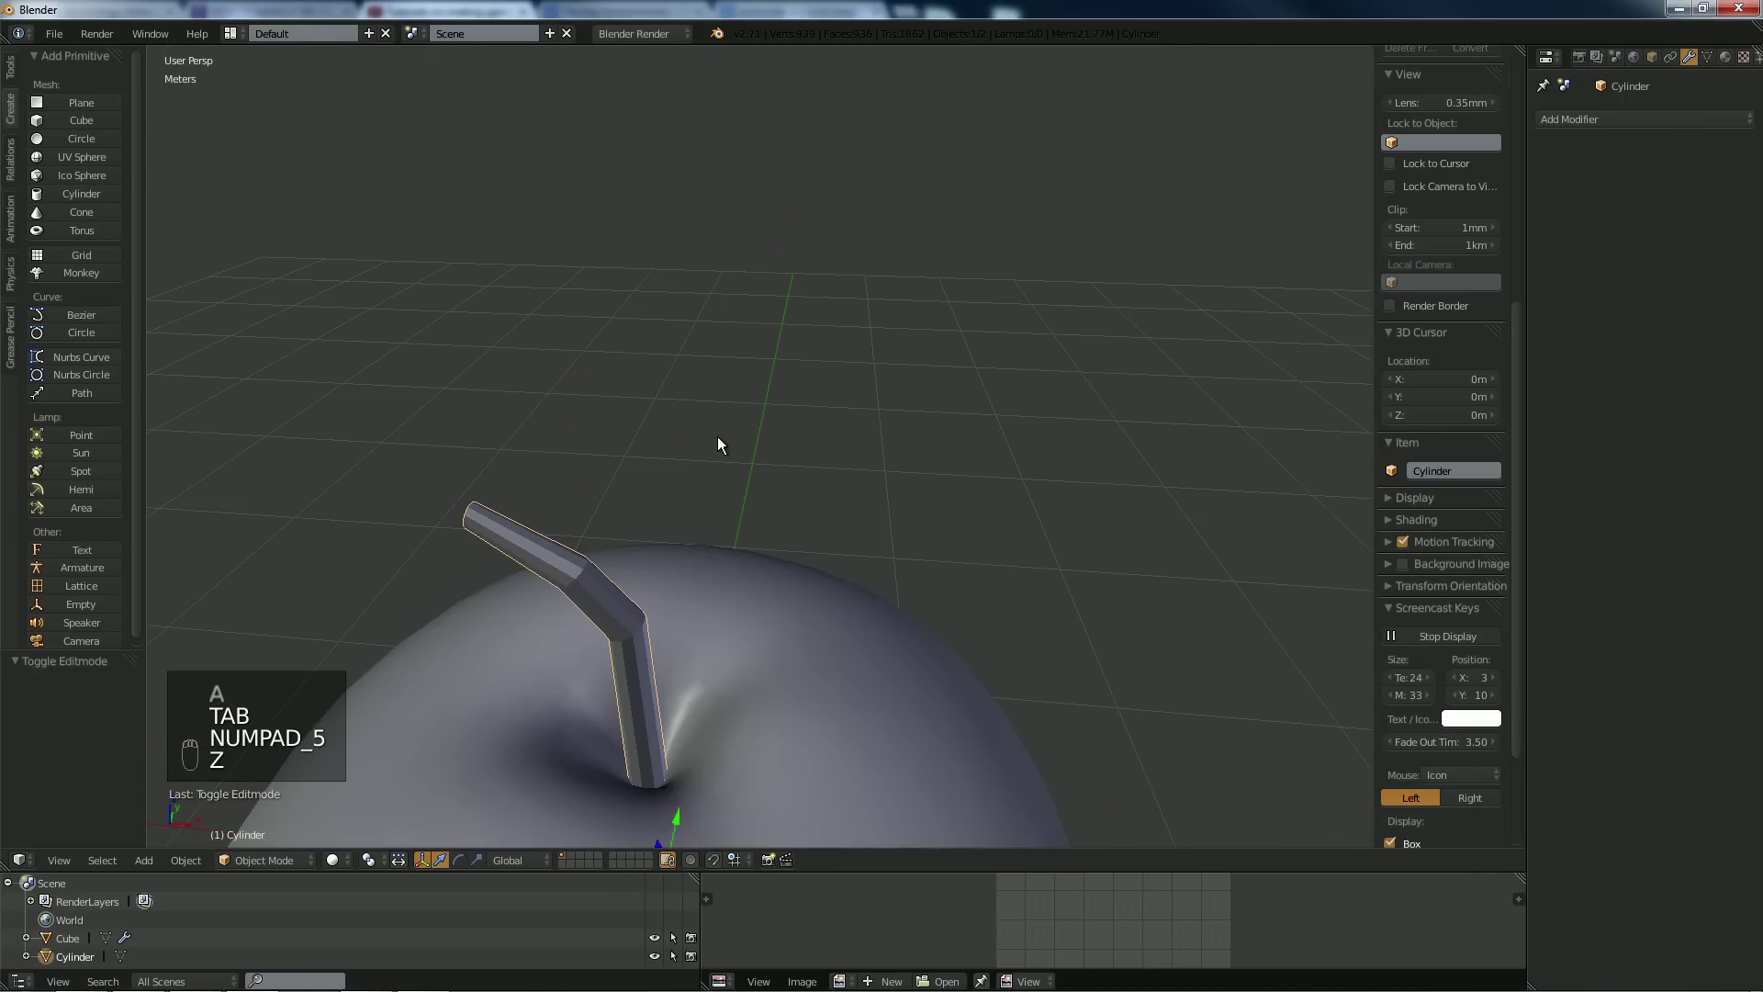
scroll(707, 445, "down", 3)
mouse_move(690, 452)
middle_mouse_down()
mouse_move(836, 403)
mouse_move(929, 462)
mouse_move(720, 377)
mouse_move(726, 349)
mouse_move(709, 429)
middle_mouse_up()
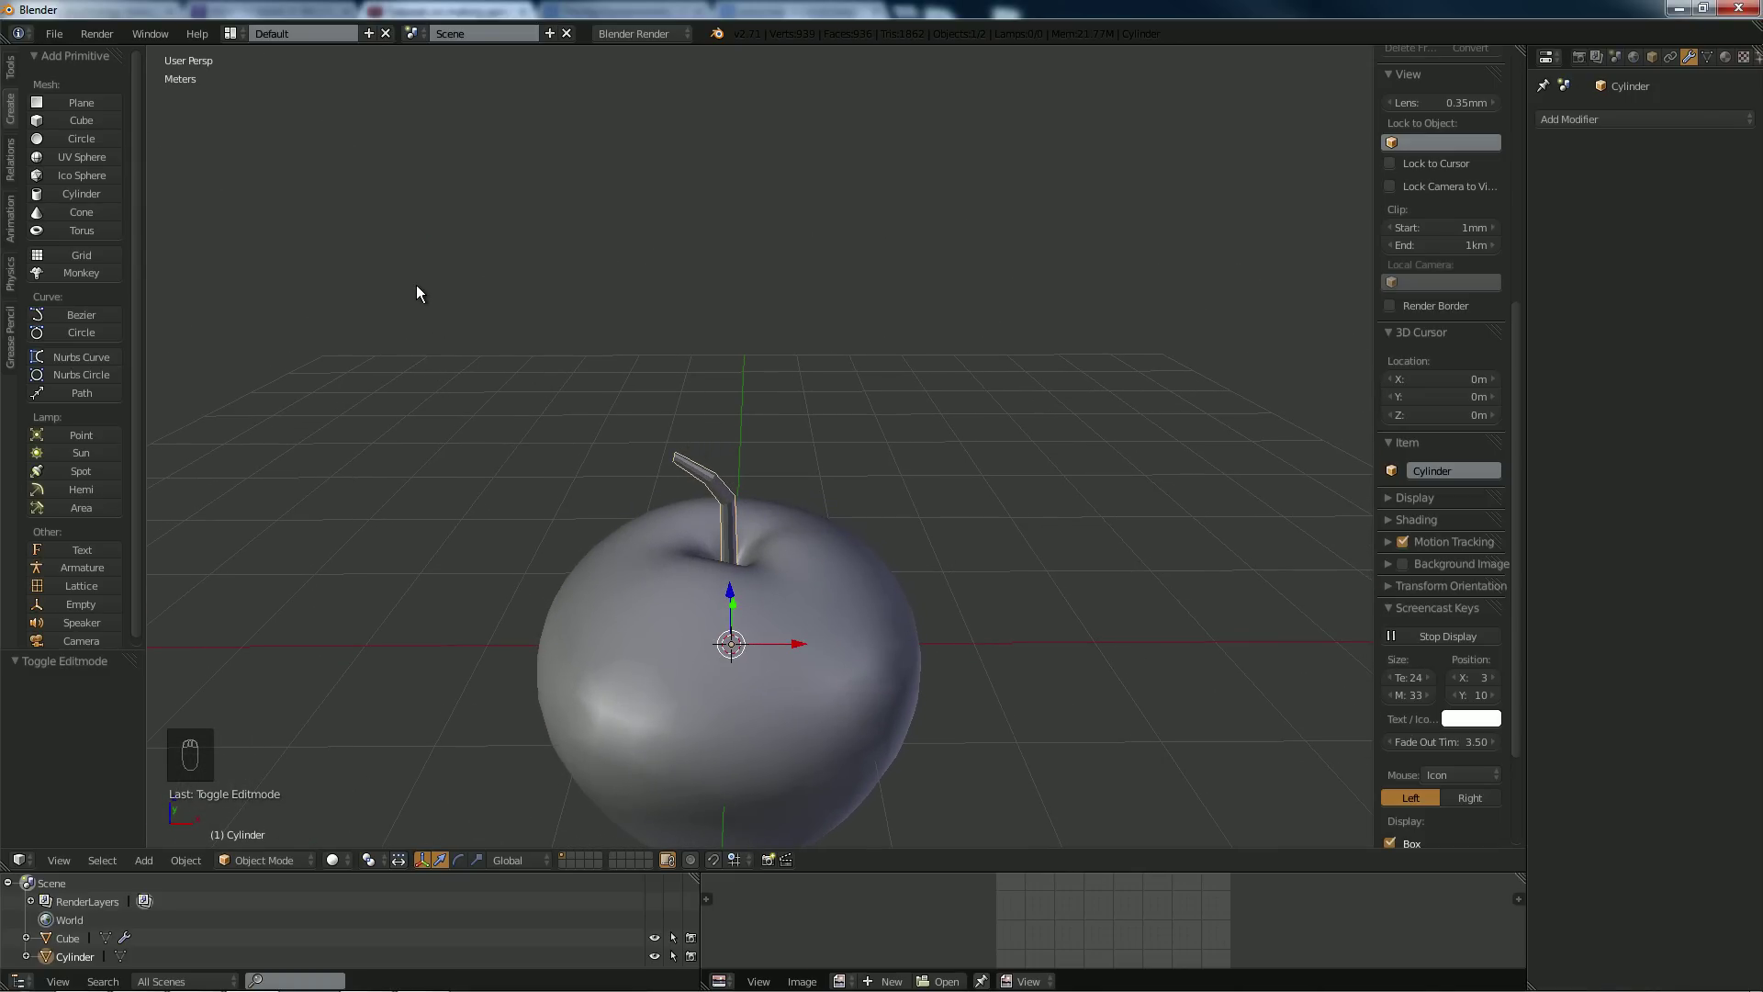
key("Tab")
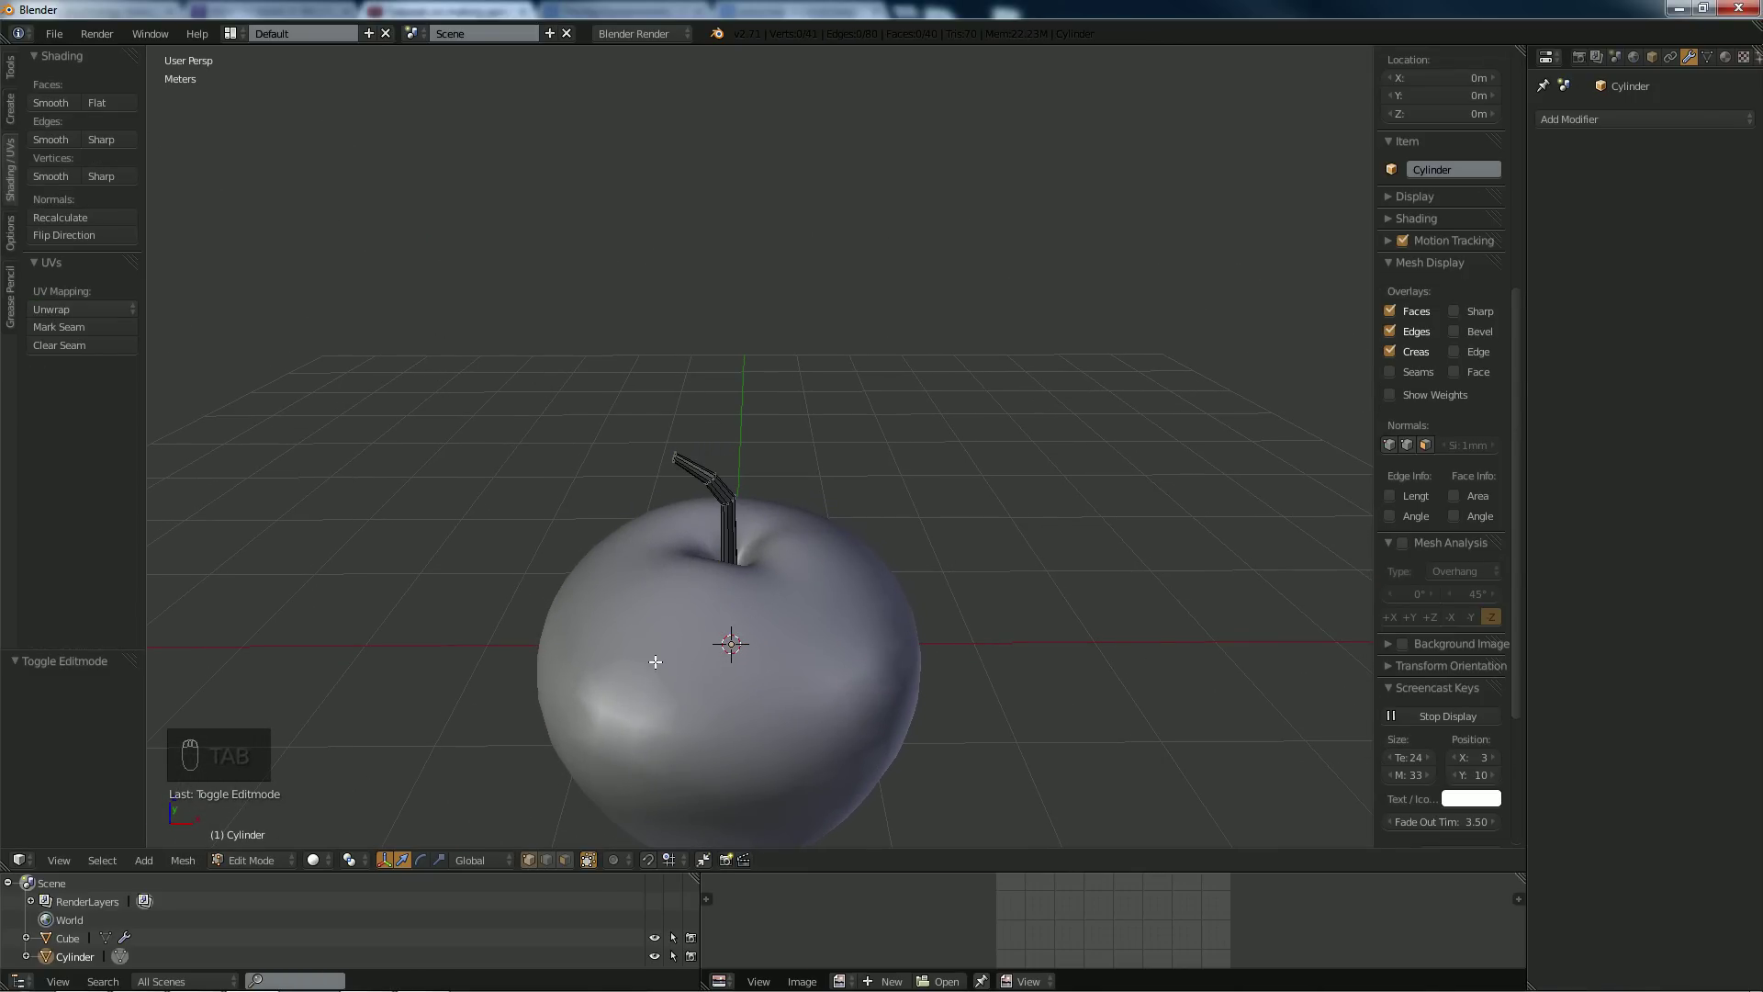
Apply Faces: Smooth to all stem faces and return to Object Mode.
key("a")
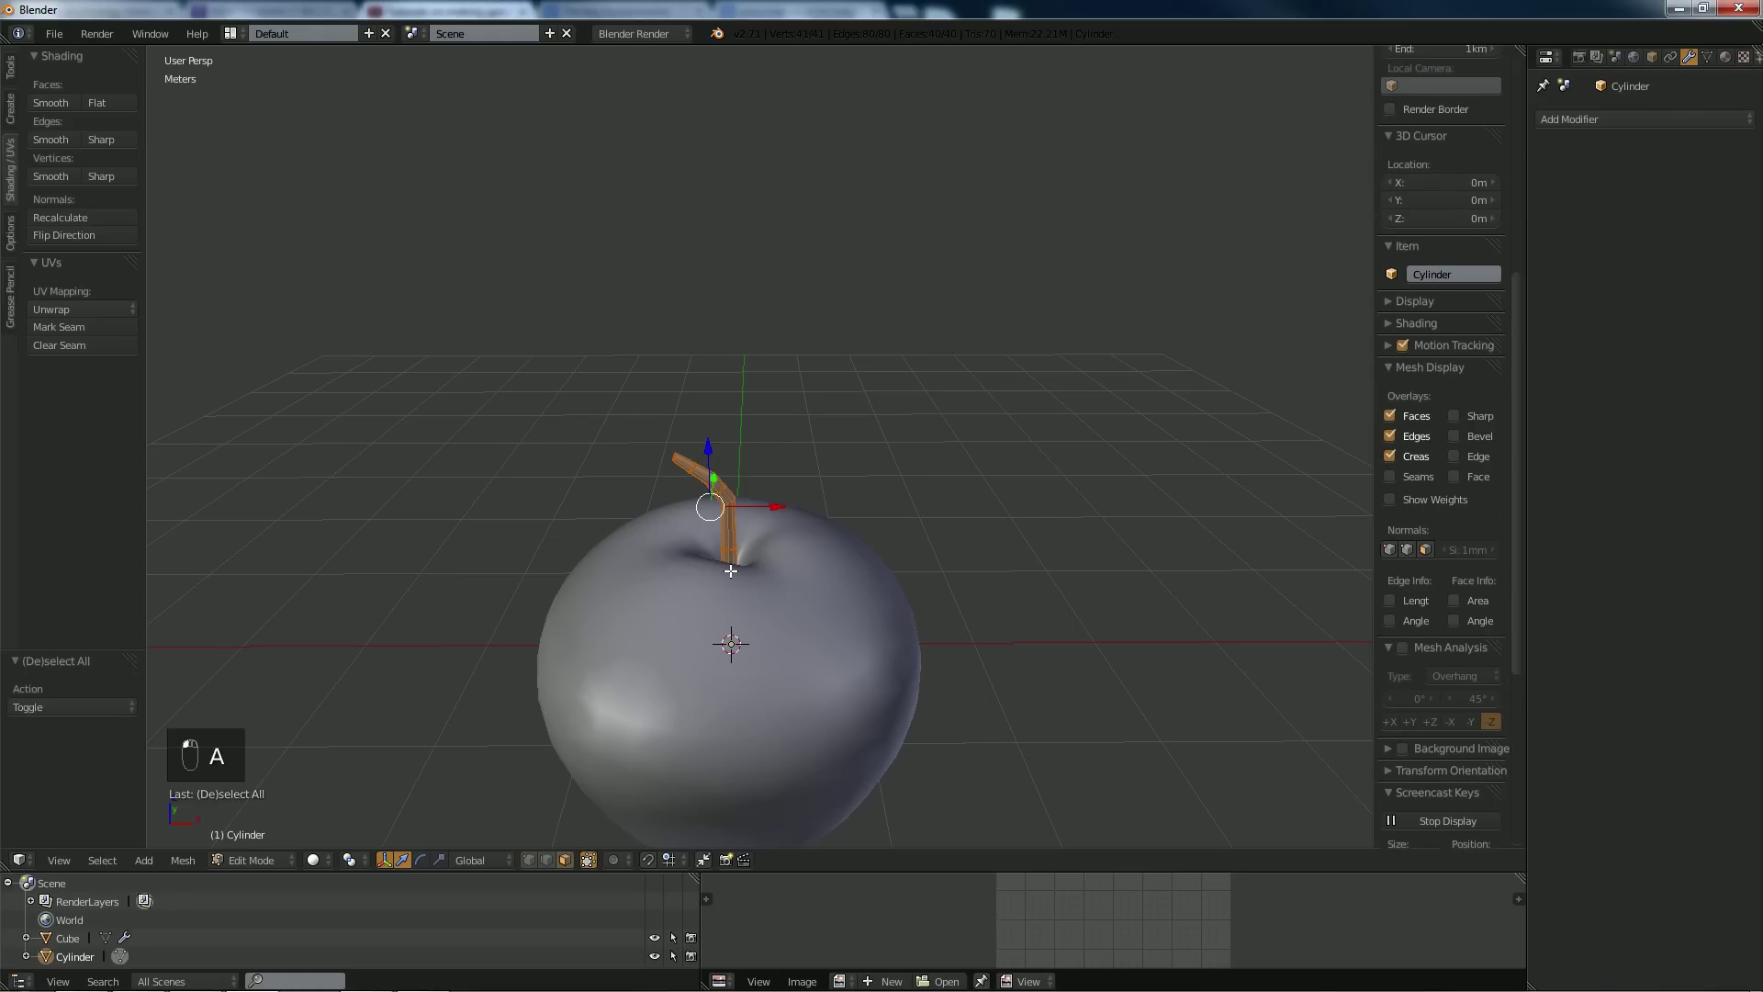
left_click(51, 103)
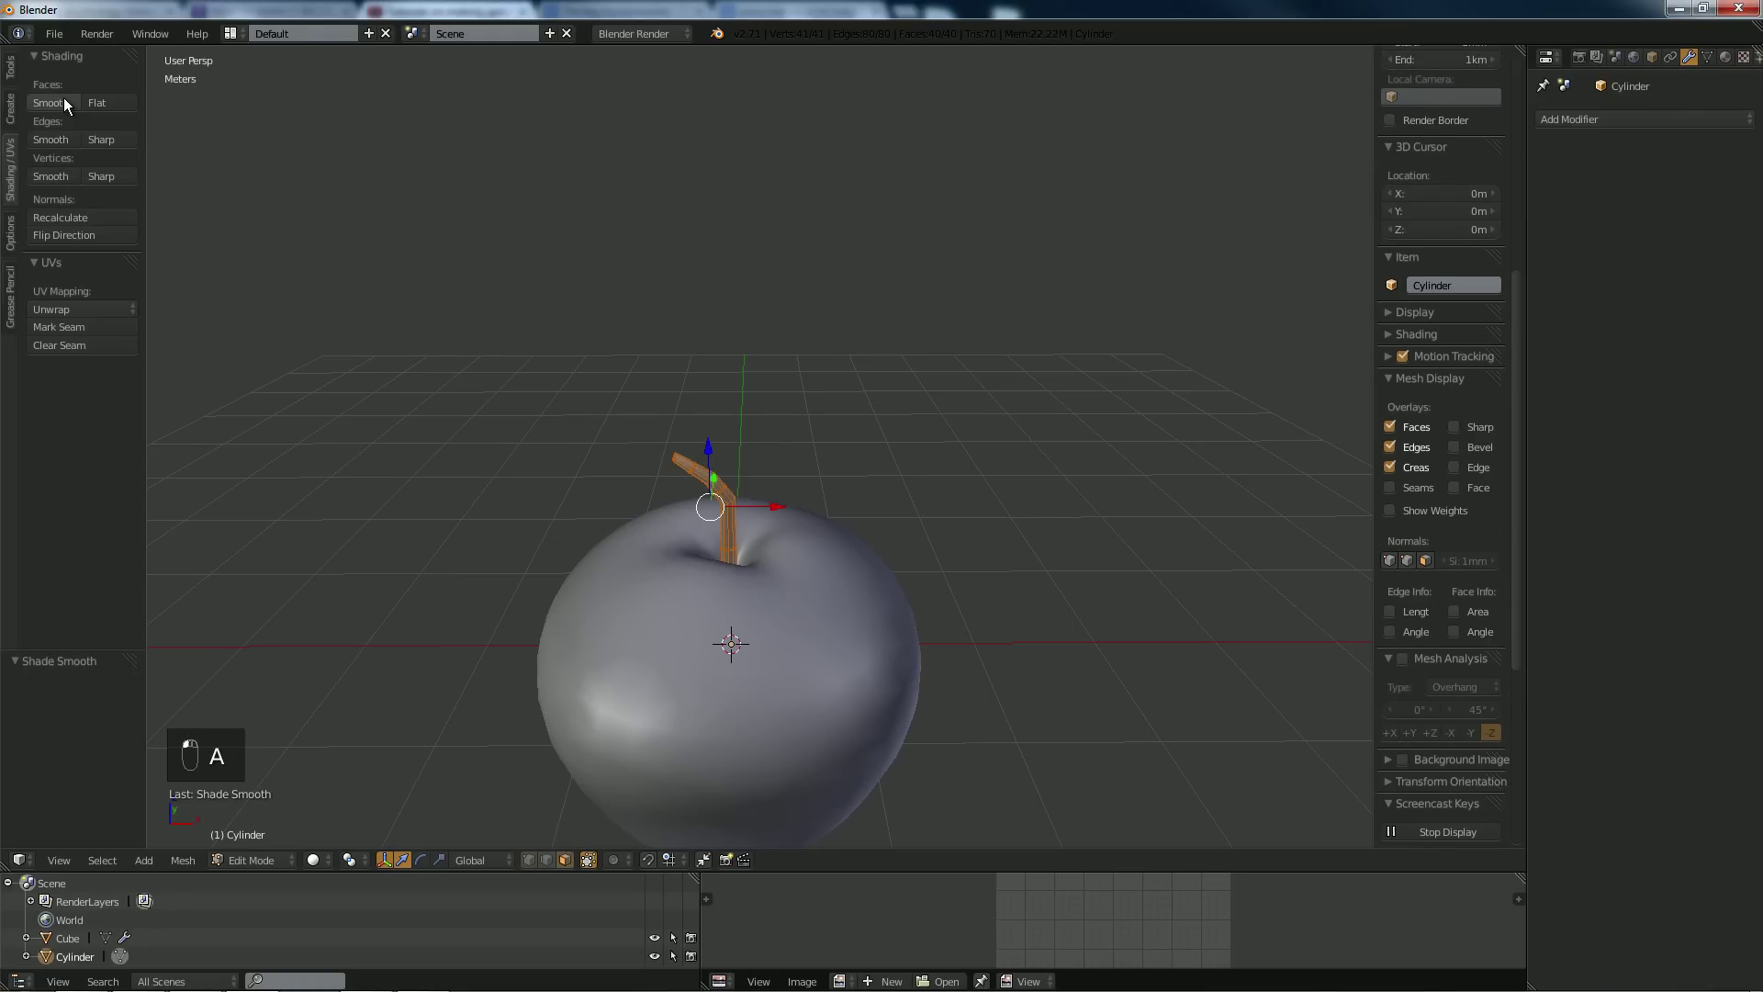
key("a")
key("Tab")
middle_click_drag(491, 369, 523, 397)
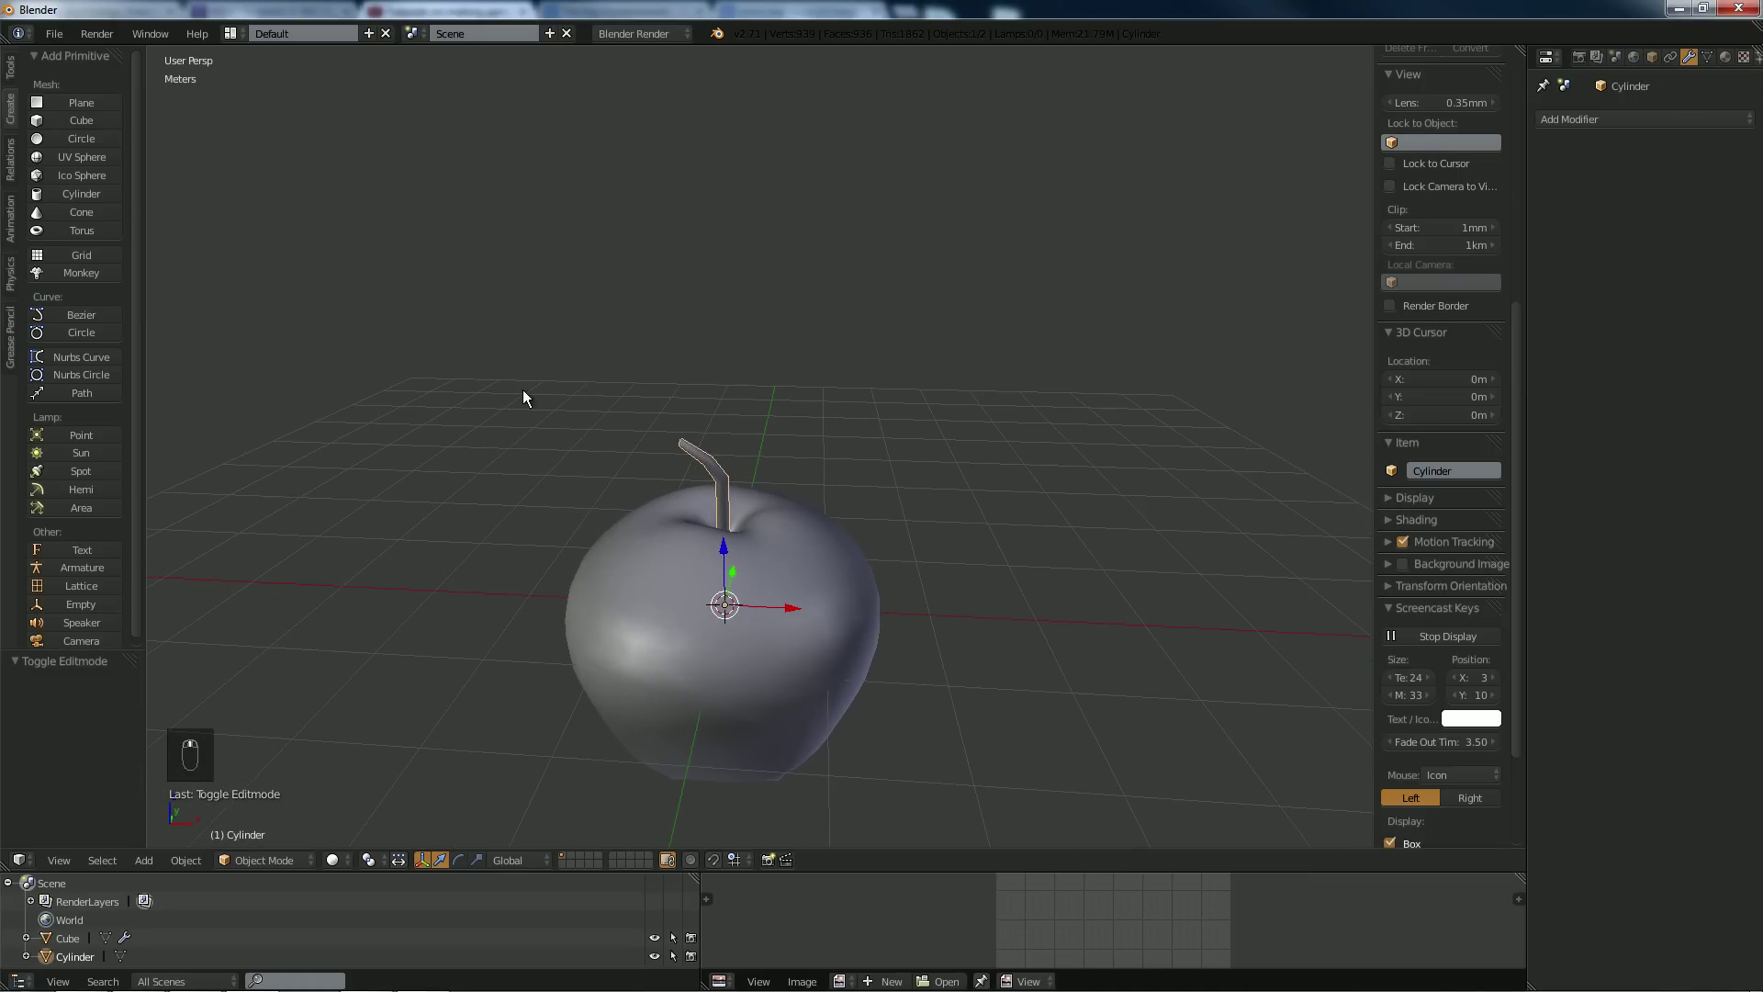